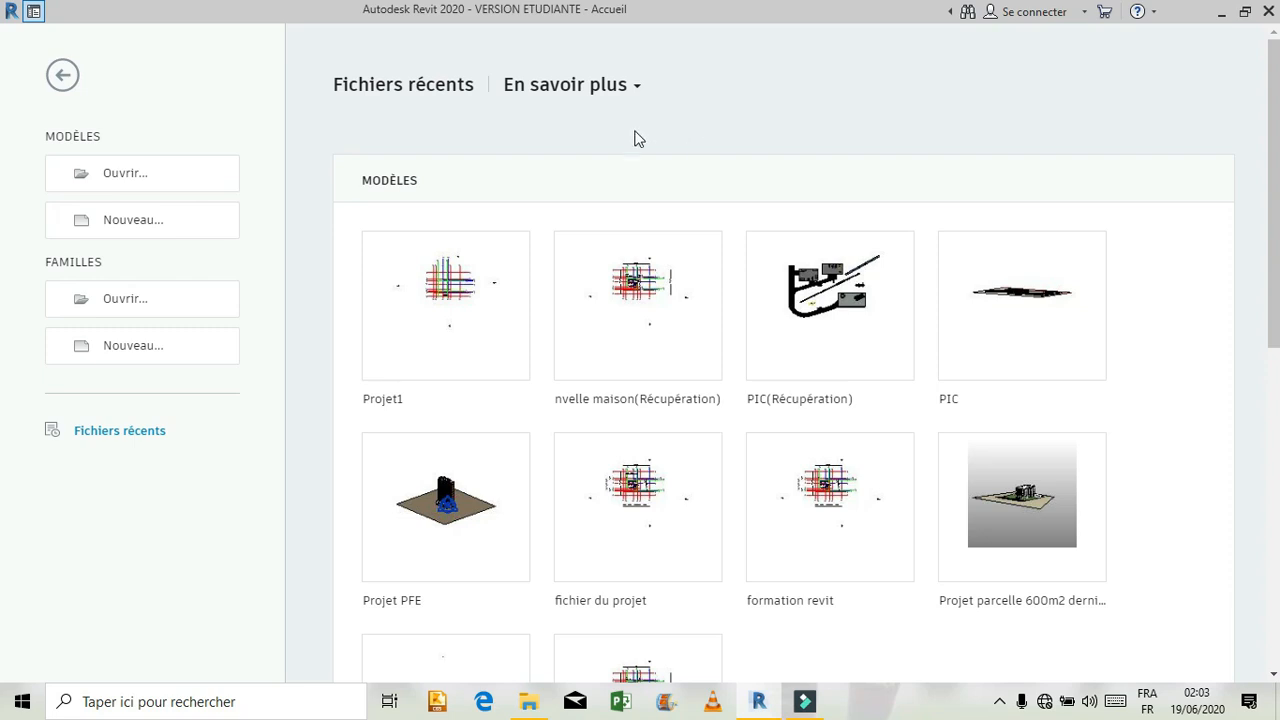
Open the recent project Projet1 on its RDC floor plan with the grid lines
{"action": "left_click", "coordinate": [374, 401]}
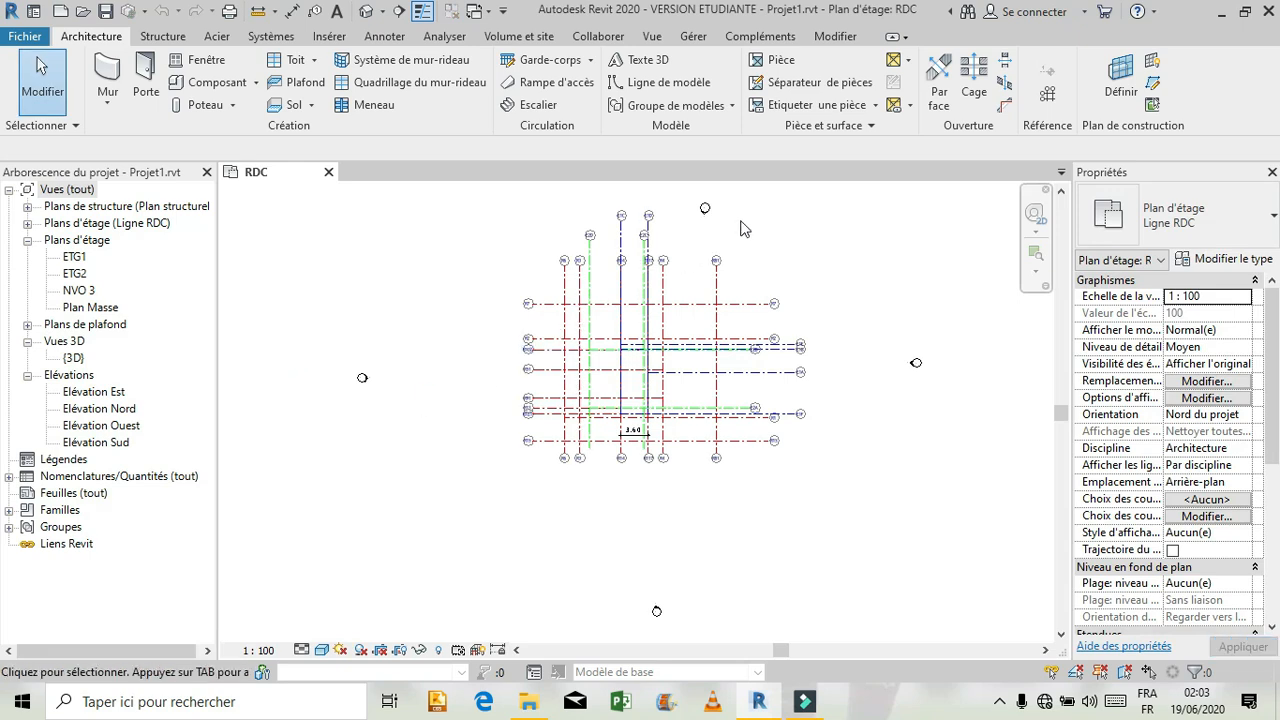
{"action": "scroll", "coordinate": [741, 229], "scroll_direction": "up", "scroll_amount": 2}
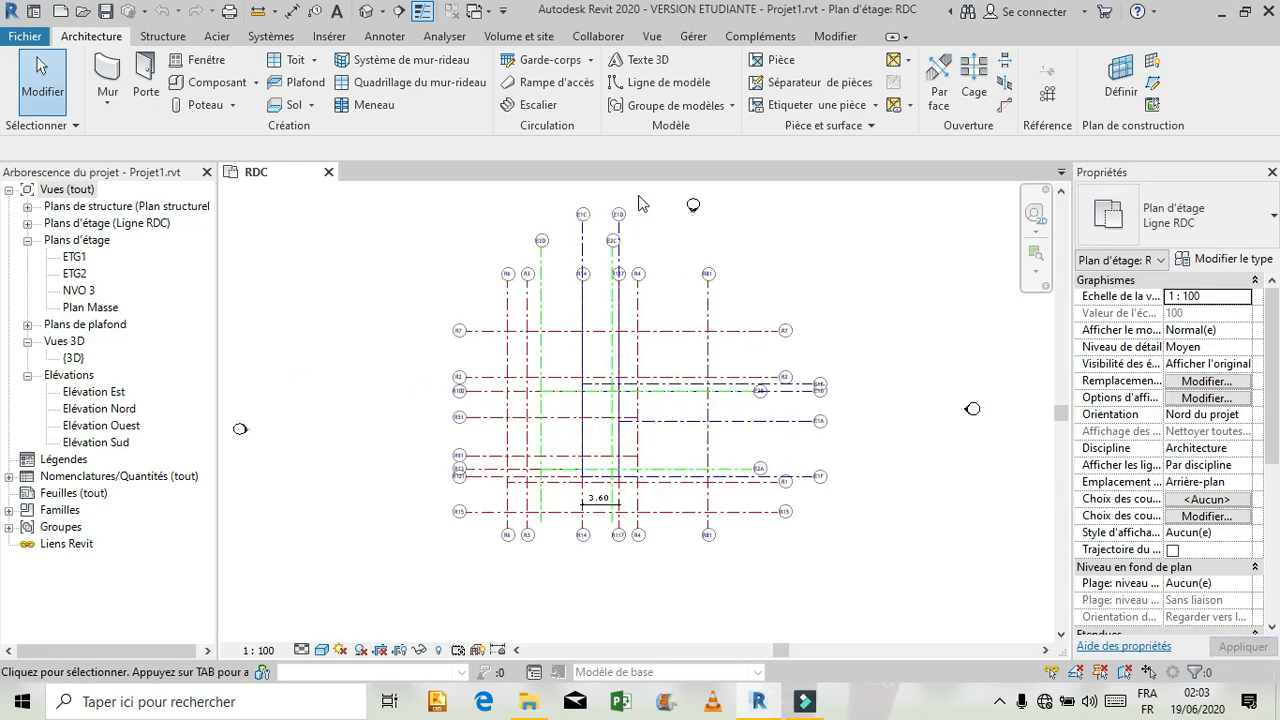
{"action": "scroll", "coordinate": [641, 204], "scroll_direction": "up", "scroll_amount": 1}
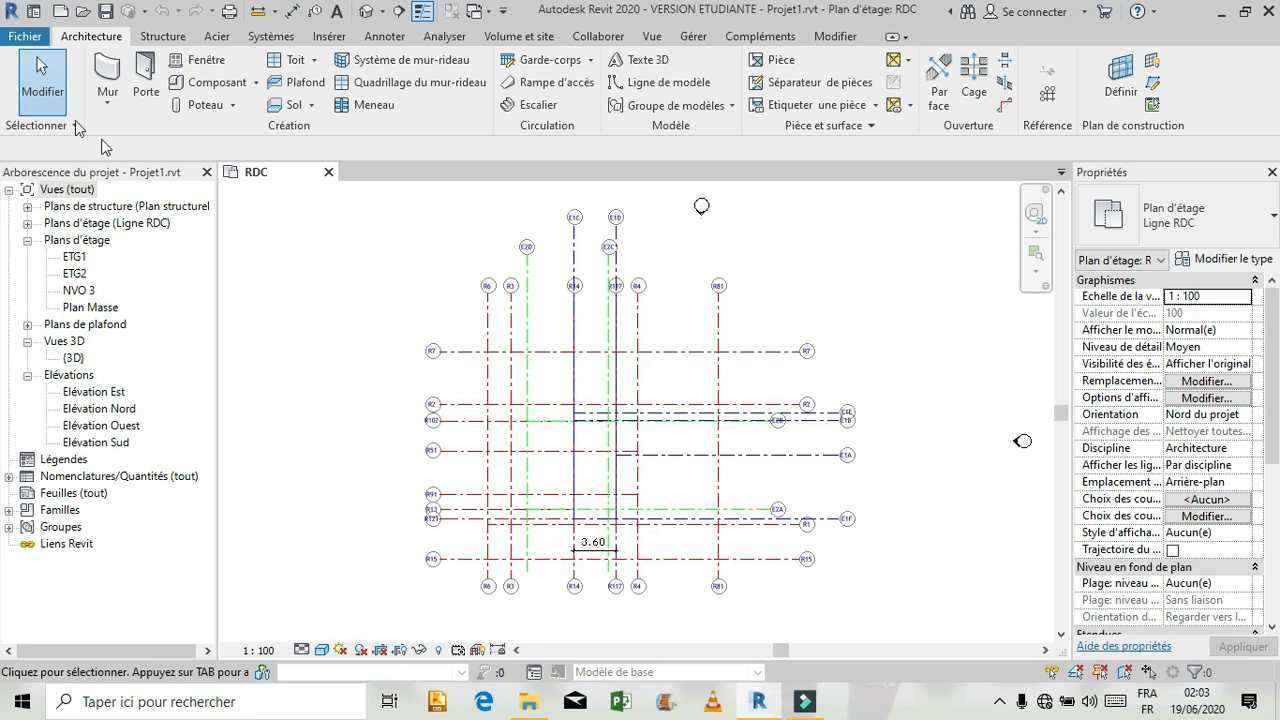
Open the recent project "formation revit" and frame its dimensioned RDC floor plan in the view
{"action": "left_click", "coordinate": [33, 14]}
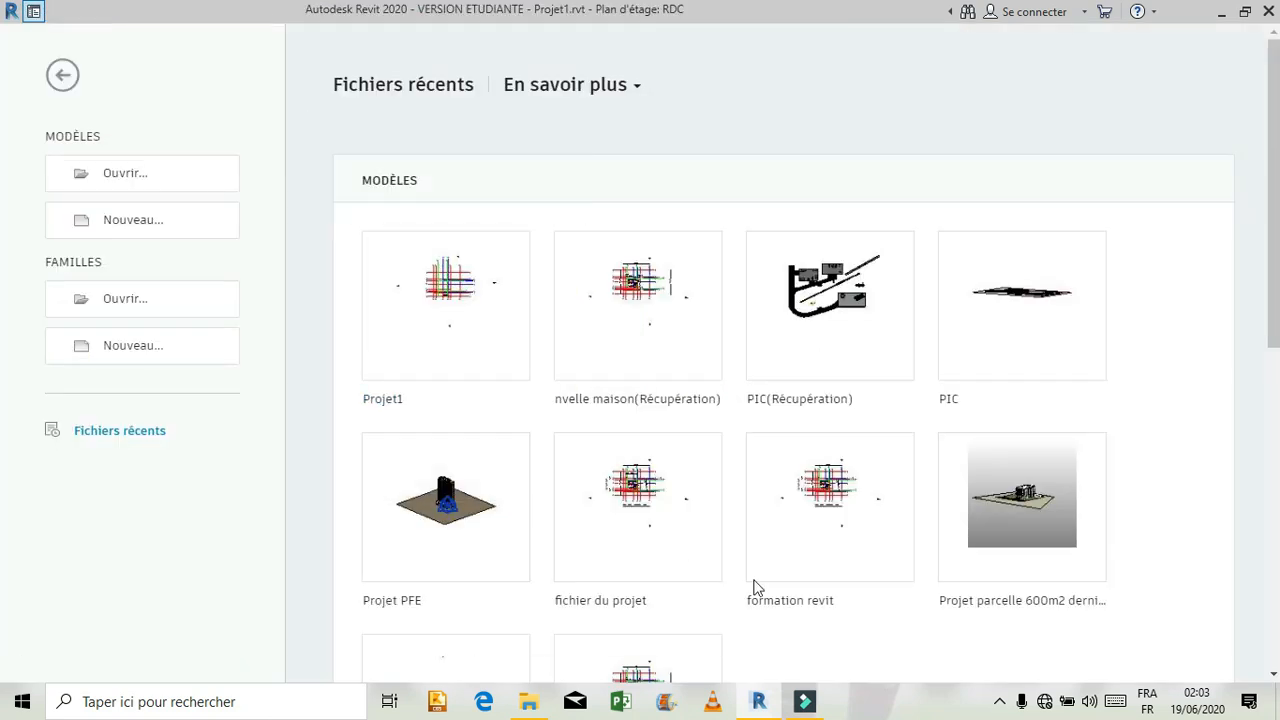
{"action": "left_click", "coordinate": [777, 603]}
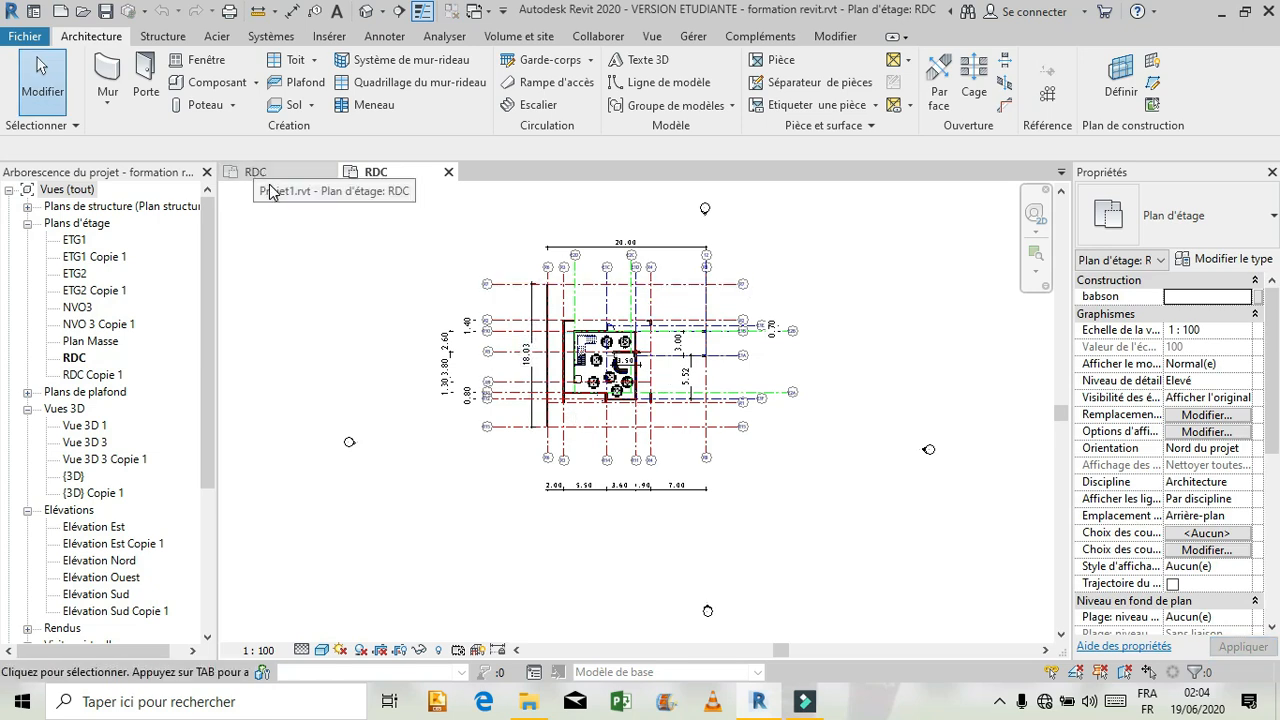
{"action": "scroll", "coordinate": [588, 276], "scroll_direction": "up", "scroll_amount": 3}
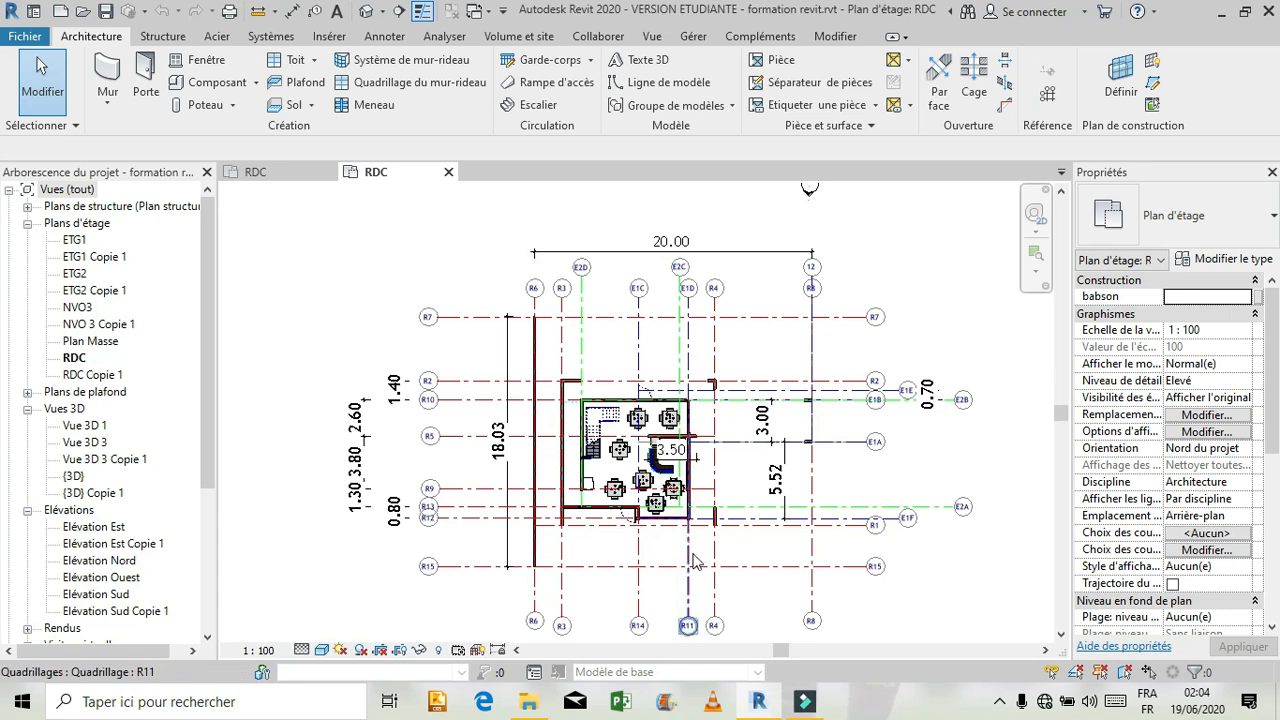
{"action": "scroll", "coordinate": [730, 566], "scroll_direction": "up", "scroll_amount": 2}
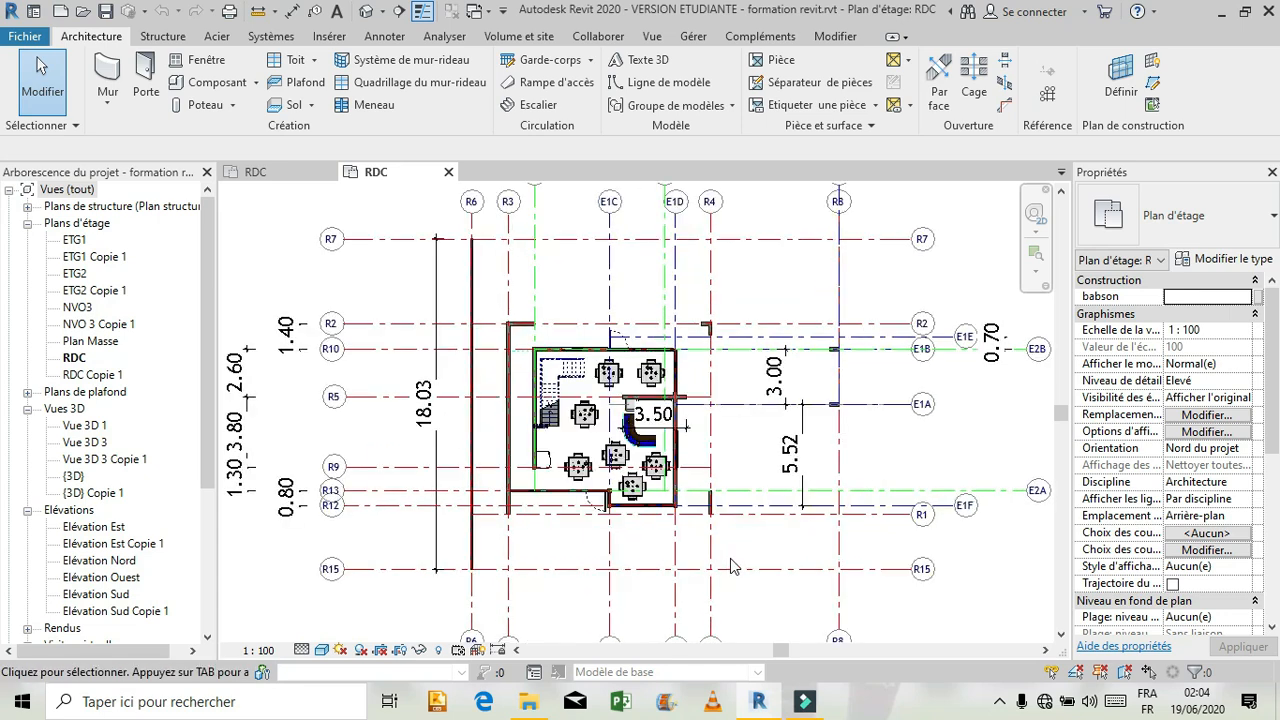
{"action": "scroll", "coordinate": [678, 551], "scroll_direction": "down", "scroll_amount": 1}
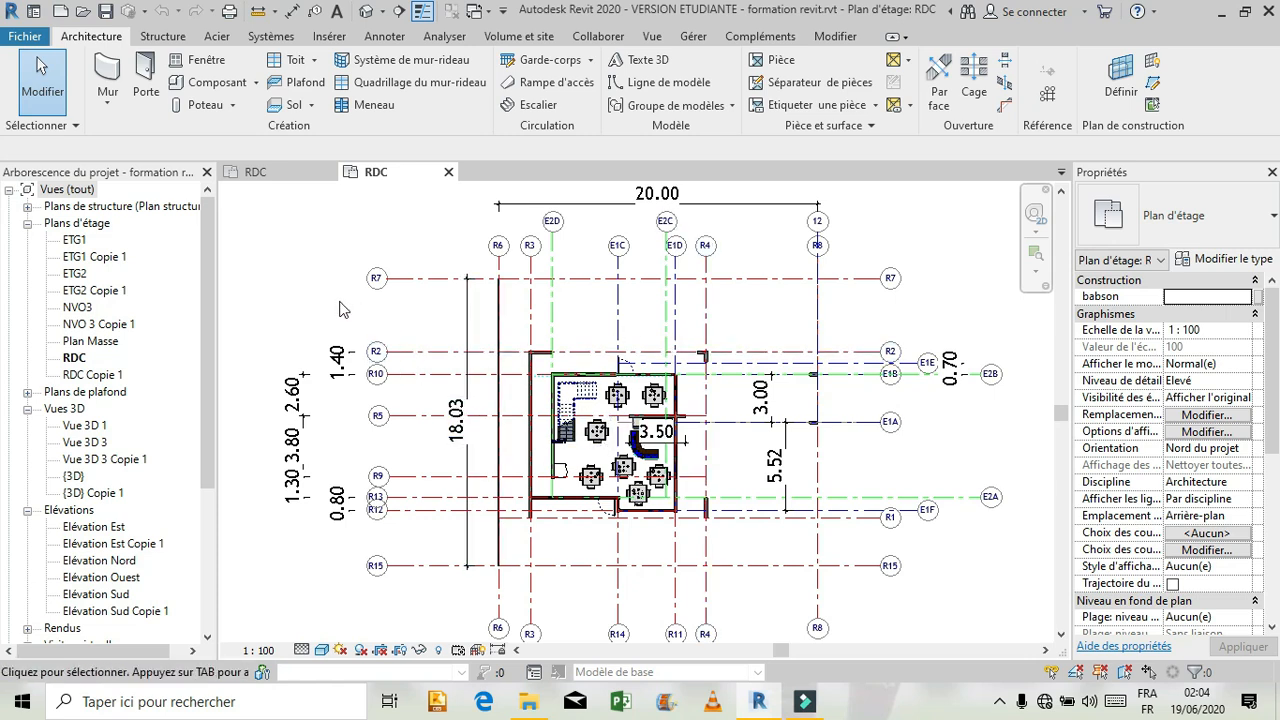
Switch to Outil Capture d'écran and capture the whole dimensioned RDC plan as a reference image, keeping the capture minimized
{"action": "left_click", "coordinate": [285, 714]}
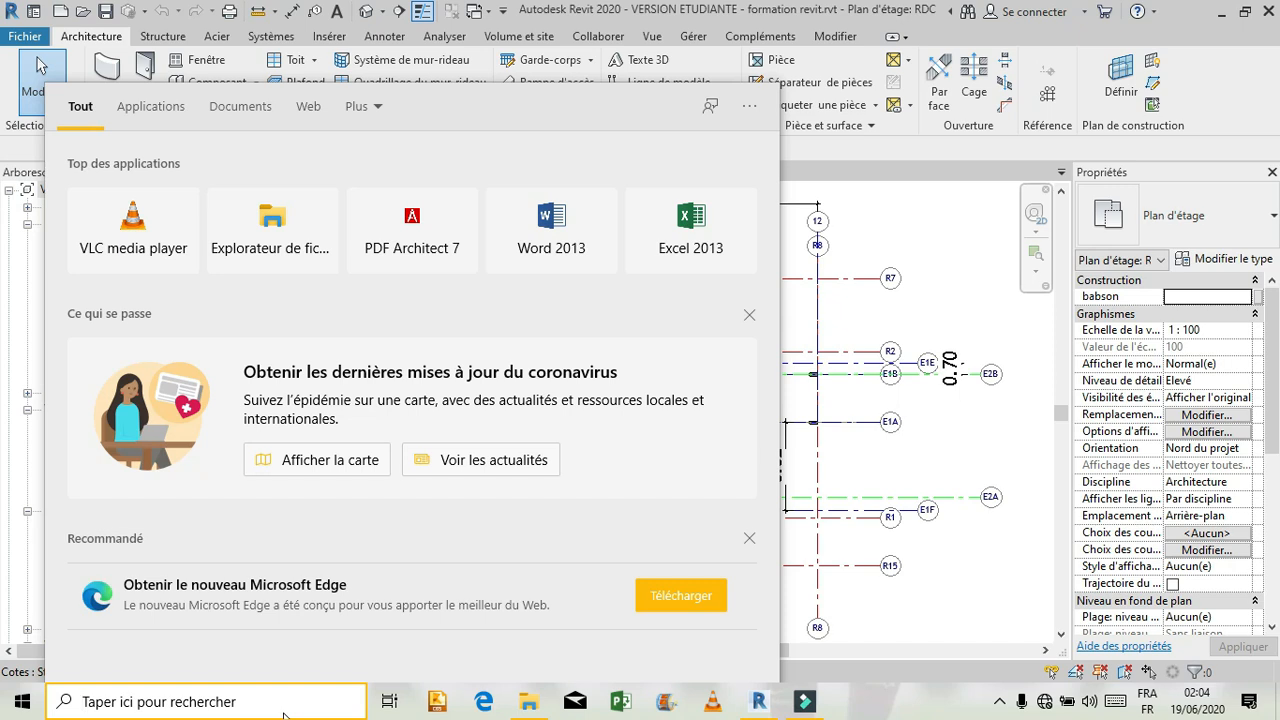
{"action": "type", "text": "capt"}
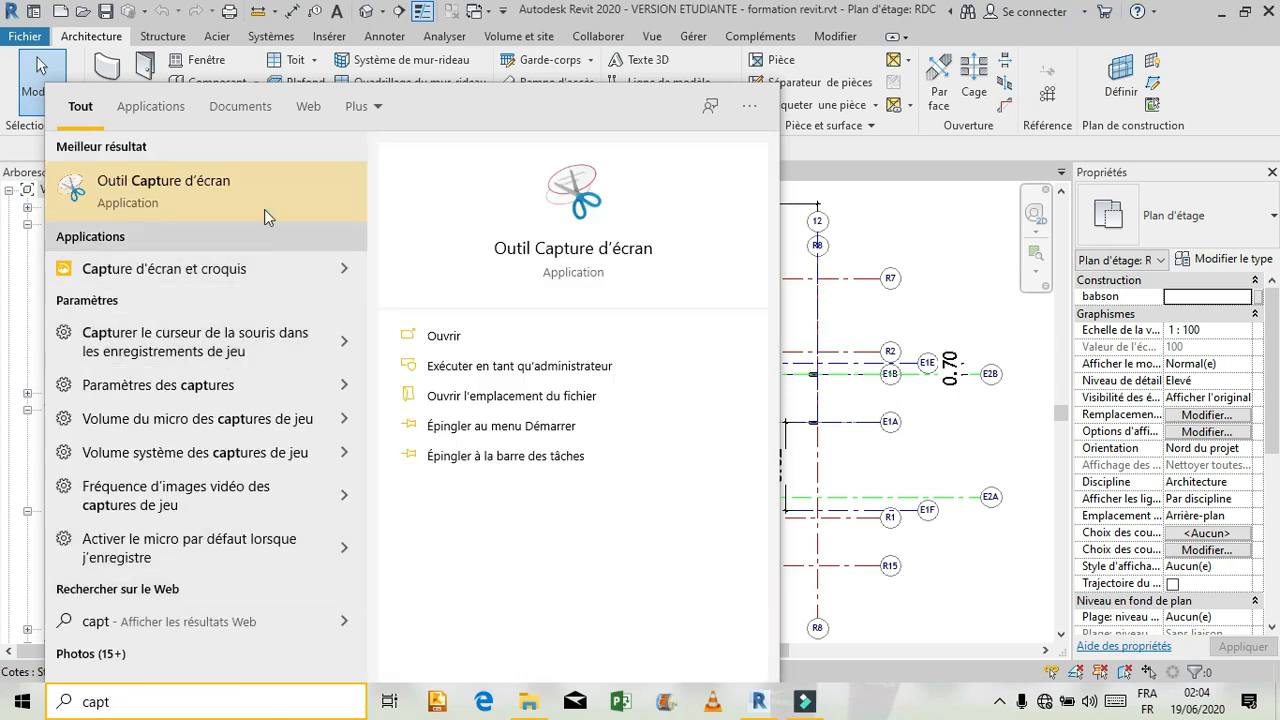
{"action": "left_click", "coordinate": [490, 330]}
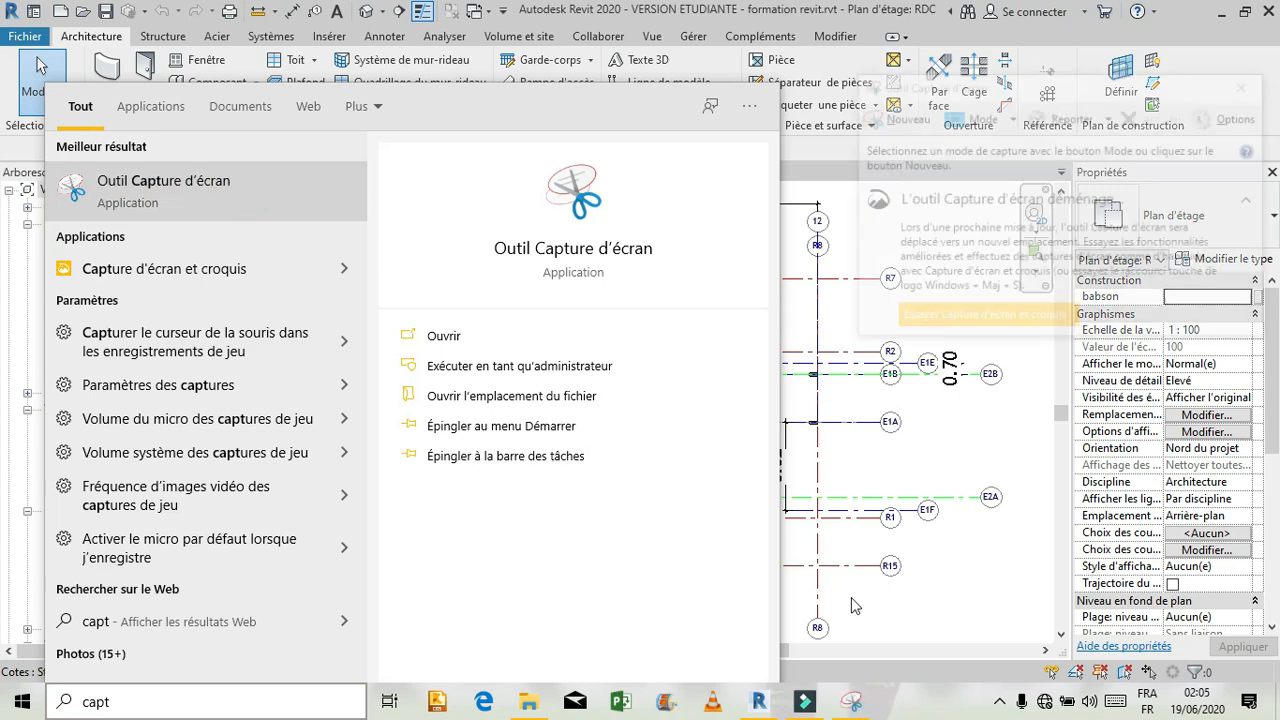
{"action": "left_click", "coordinate": [866, 115]}
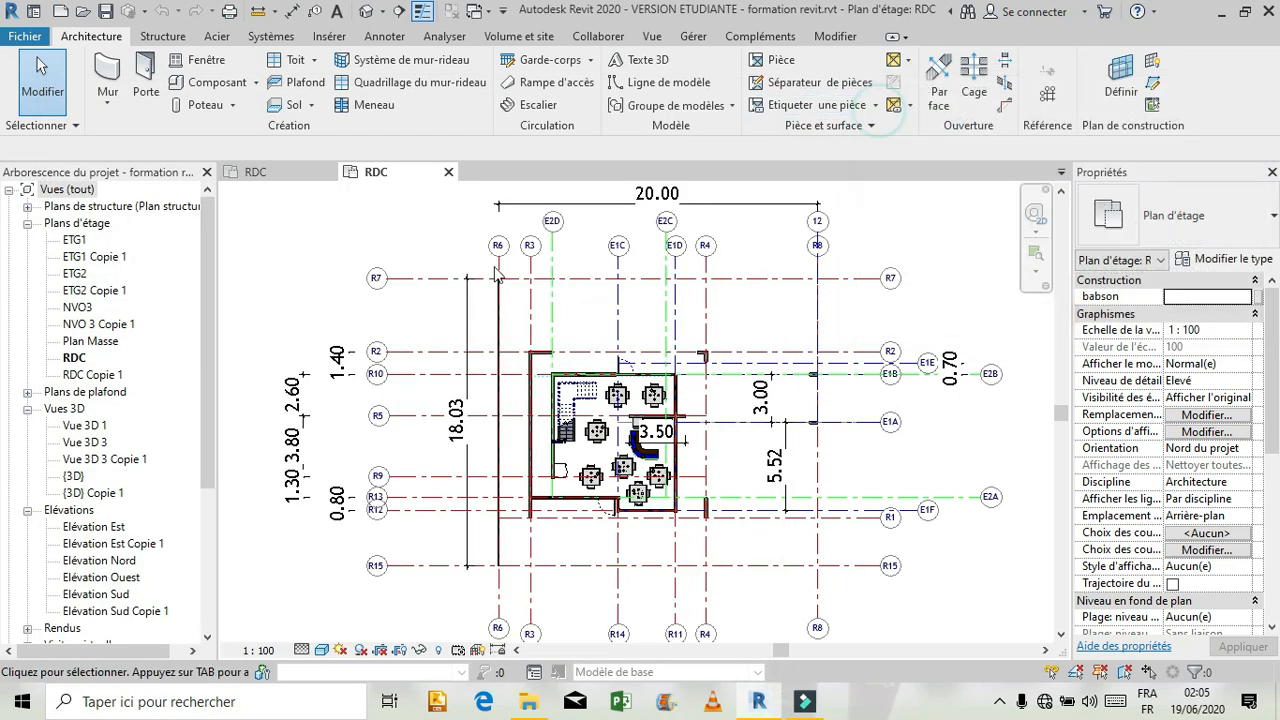
{"action": "left_click_drag", "start_coordinate": [287, 190], "coordinate": [992, 644]}
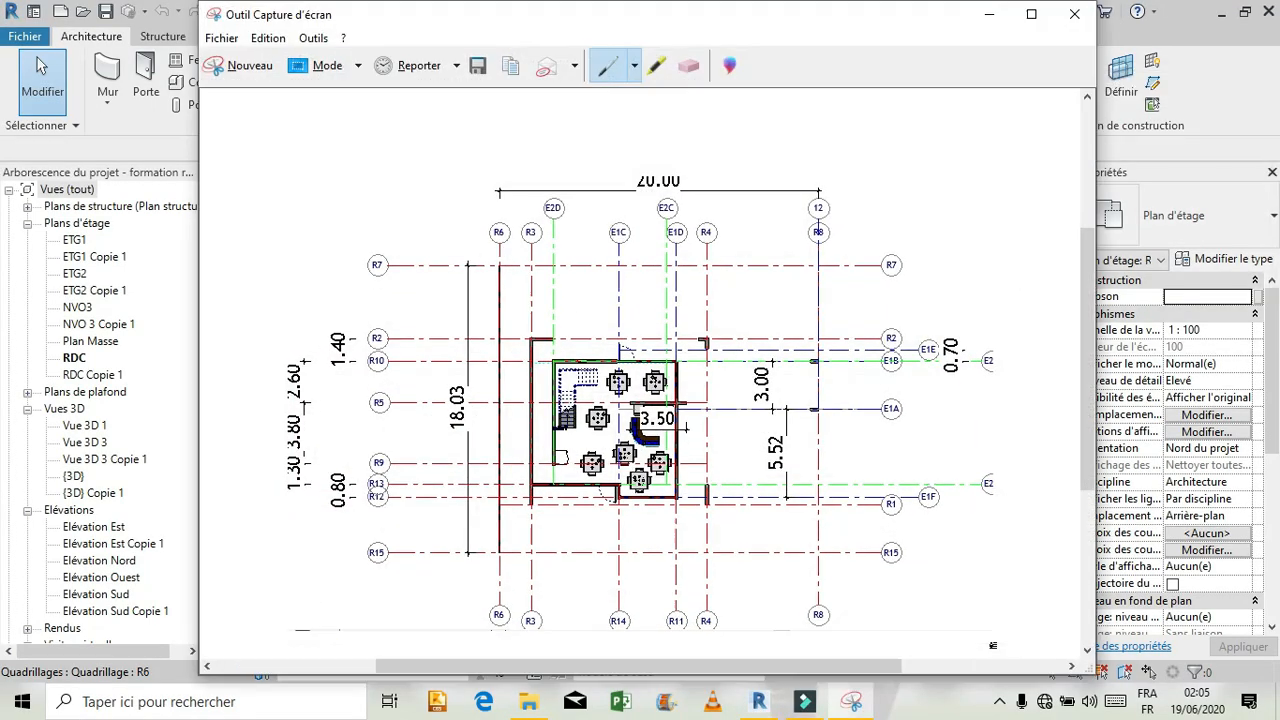
{"action": "left_click", "coordinate": [988, 14]}
Return to Projet1's RDC plan and consult the captured reference plan for the wall layout
{"action": "left_click", "coordinate": [253, 172]}
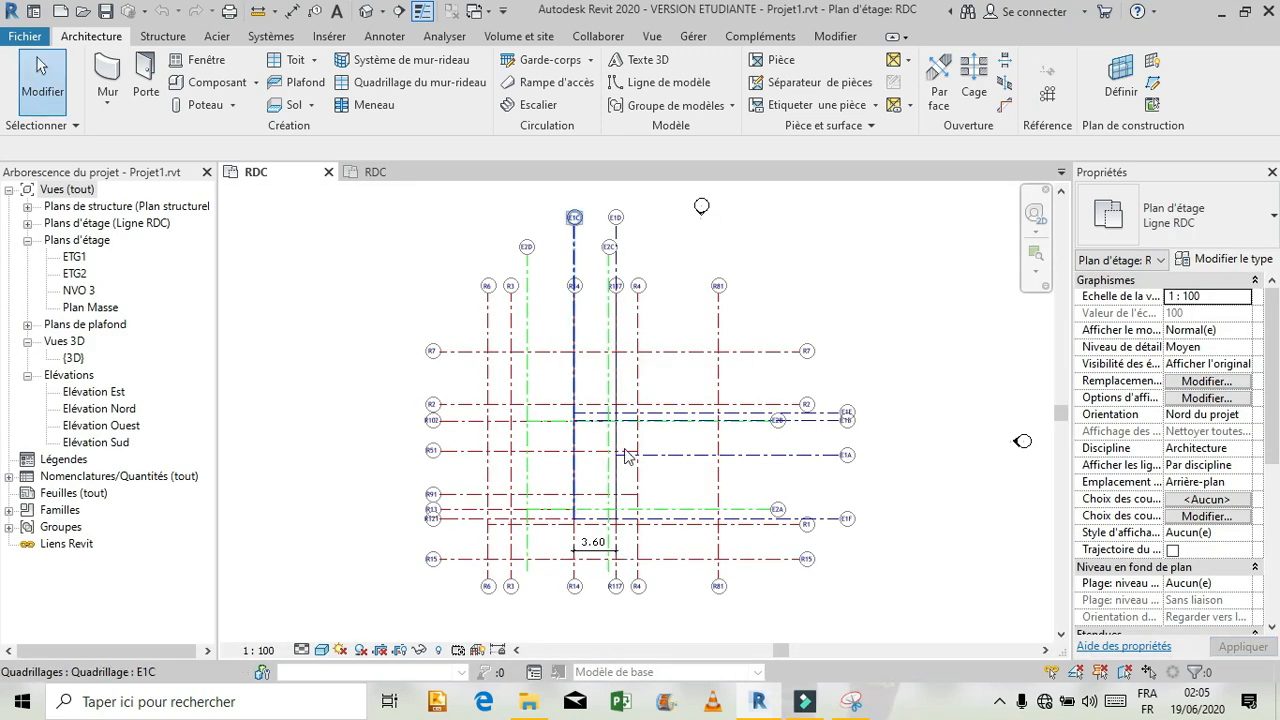
{"action": "scroll", "coordinate": [540, 503], "scroll_direction": "up", "scroll_amount": 2}
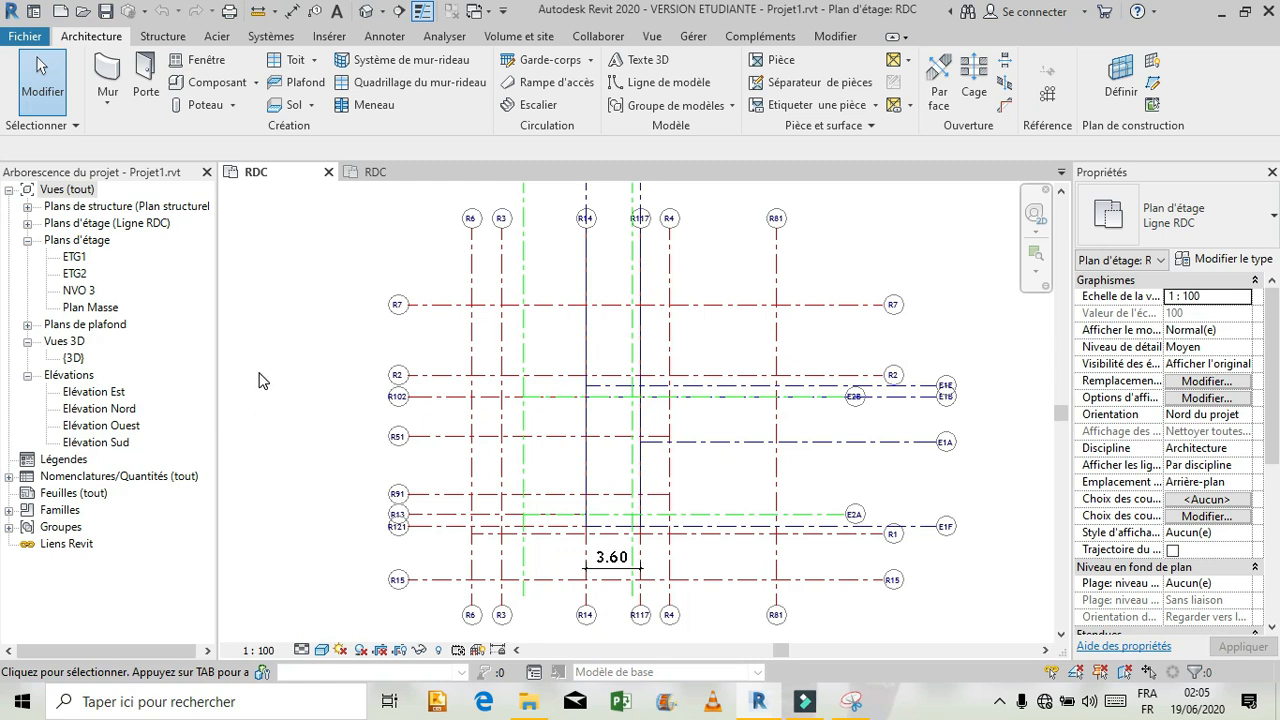
{"action": "left_click", "coordinate": [851, 701]}
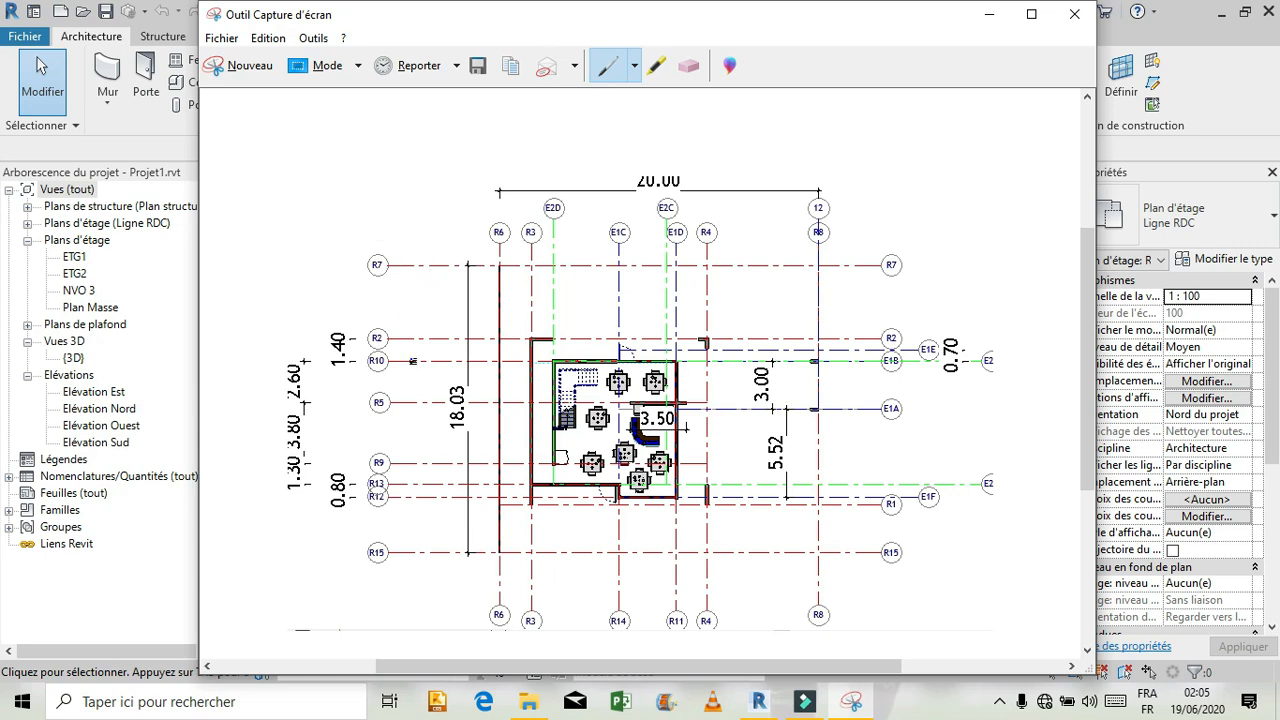
{"action": "left_click", "coordinate": [851, 701]}
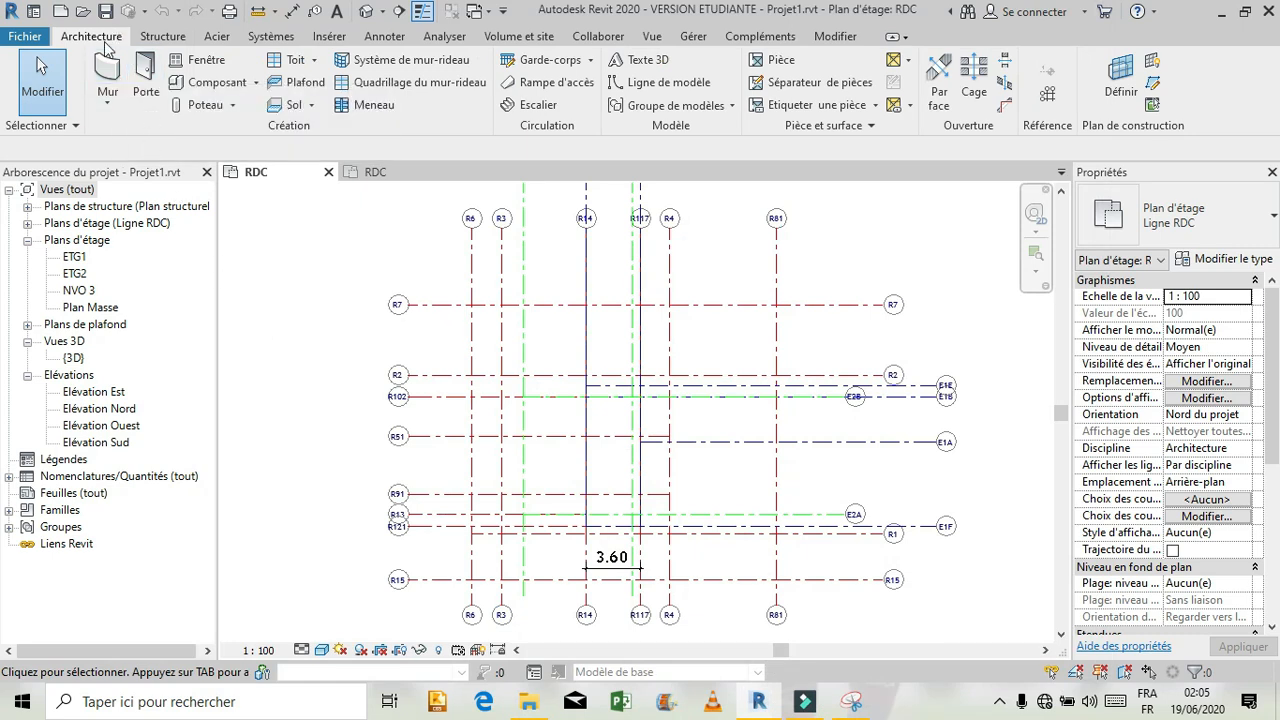
Start an architectural wall using the basic wall type Générique - Ext. 200 mm
{"action": "left_click", "coordinate": [108, 95]}
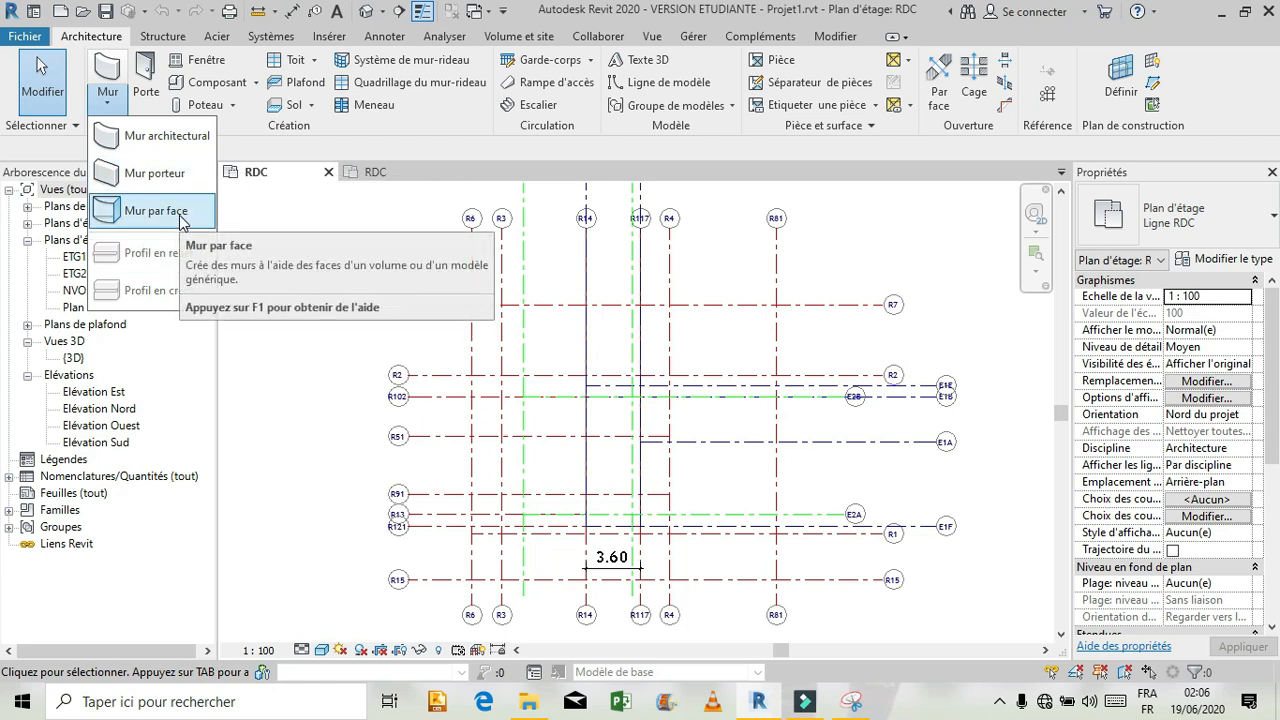
{"action": "left_click", "coordinate": [131, 137]}
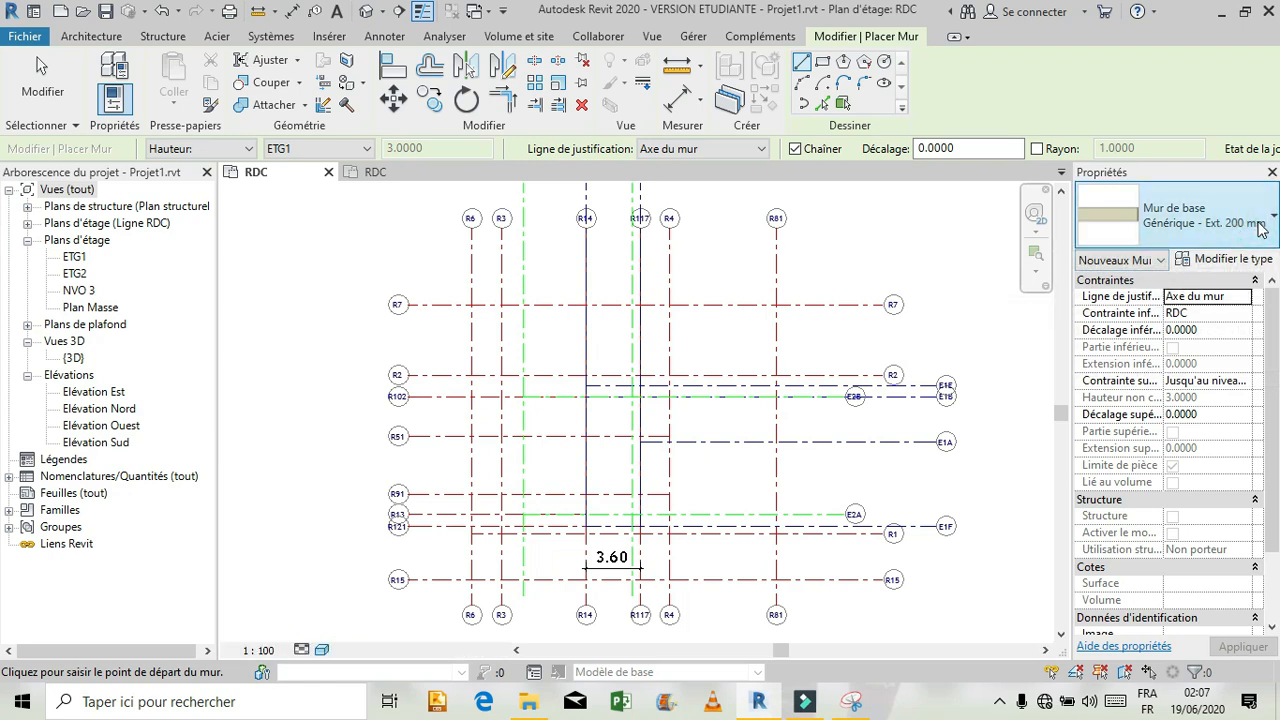
{"action": "left_click", "coordinate": [1258, 228]}
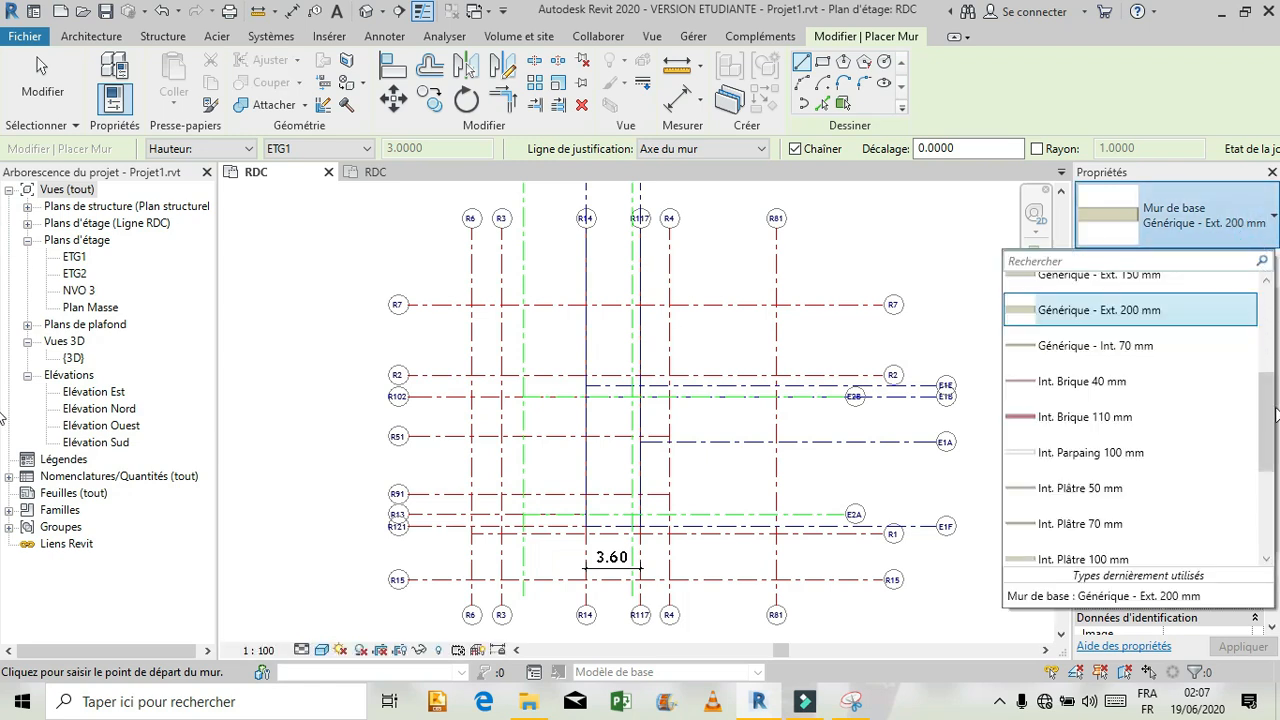
{"action": "left_click_drag", "start_coordinate": [1270, 417], "coordinate": [1270, 289]}
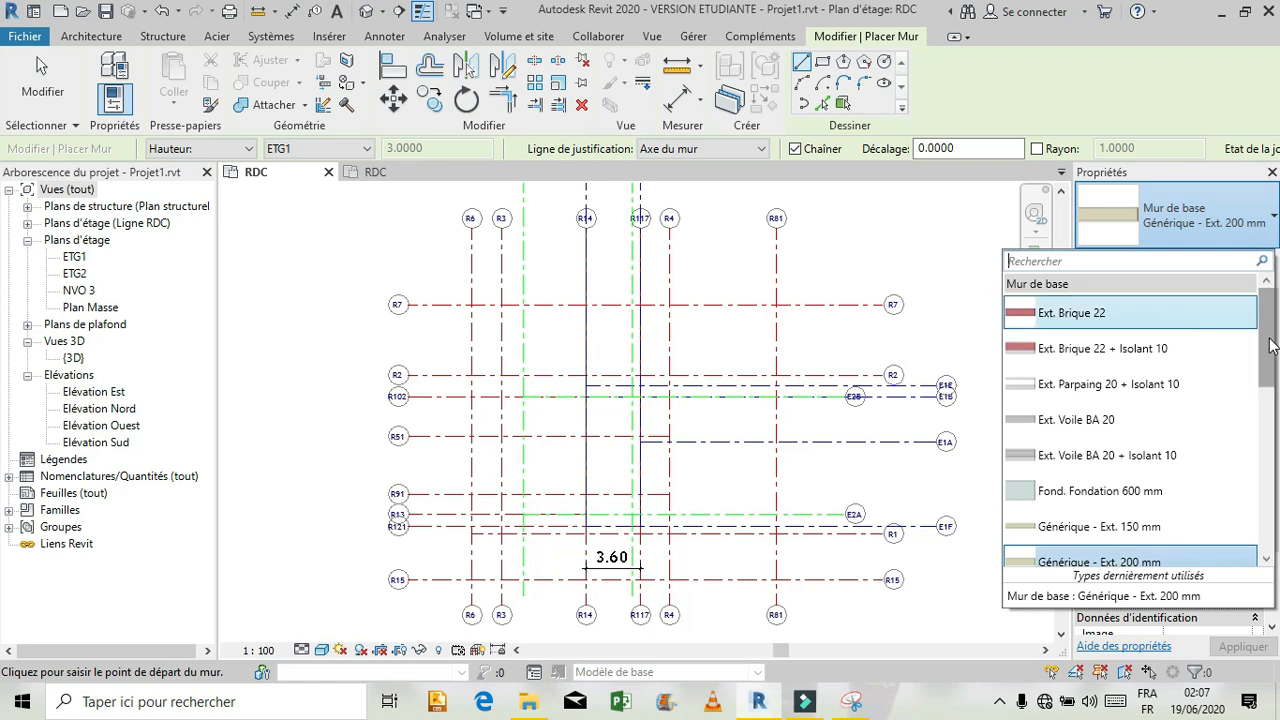
{"action": "left_click_drag", "start_coordinate": [1270, 343], "coordinate": [1272, 410]}
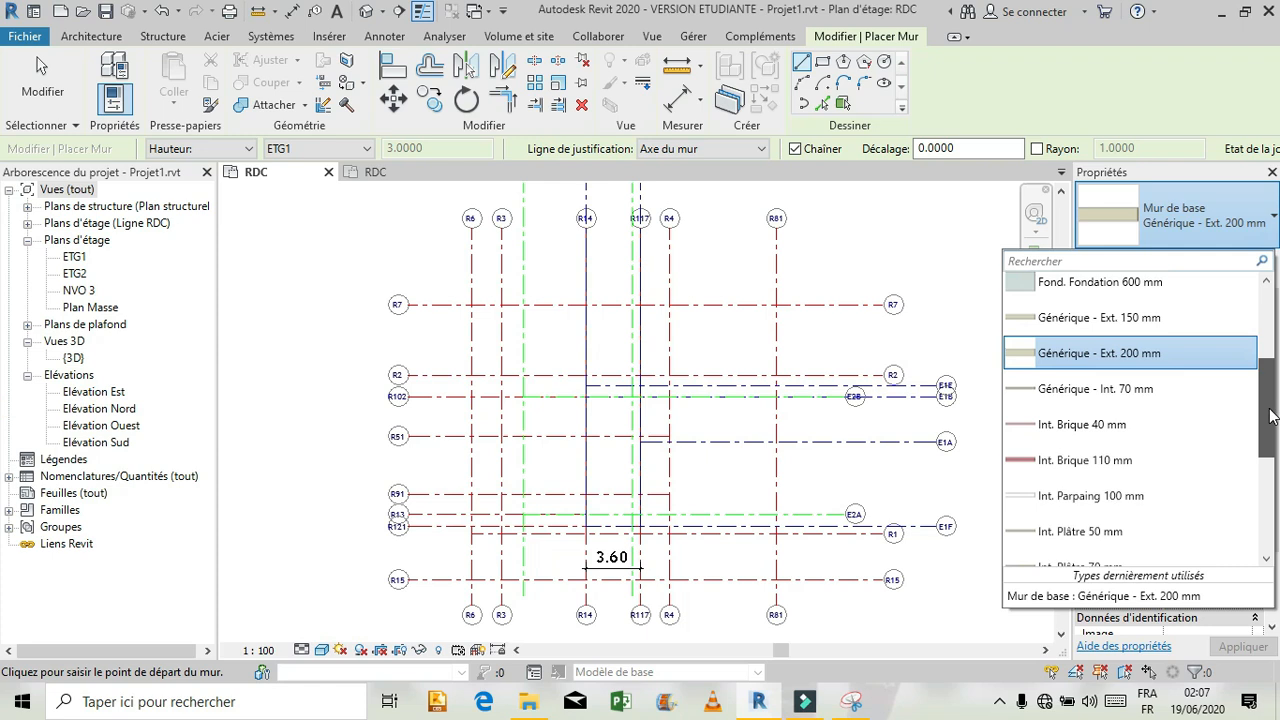
{"action": "left_click_drag", "start_coordinate": [1270, 411], "coordinate": [1258, 446]}
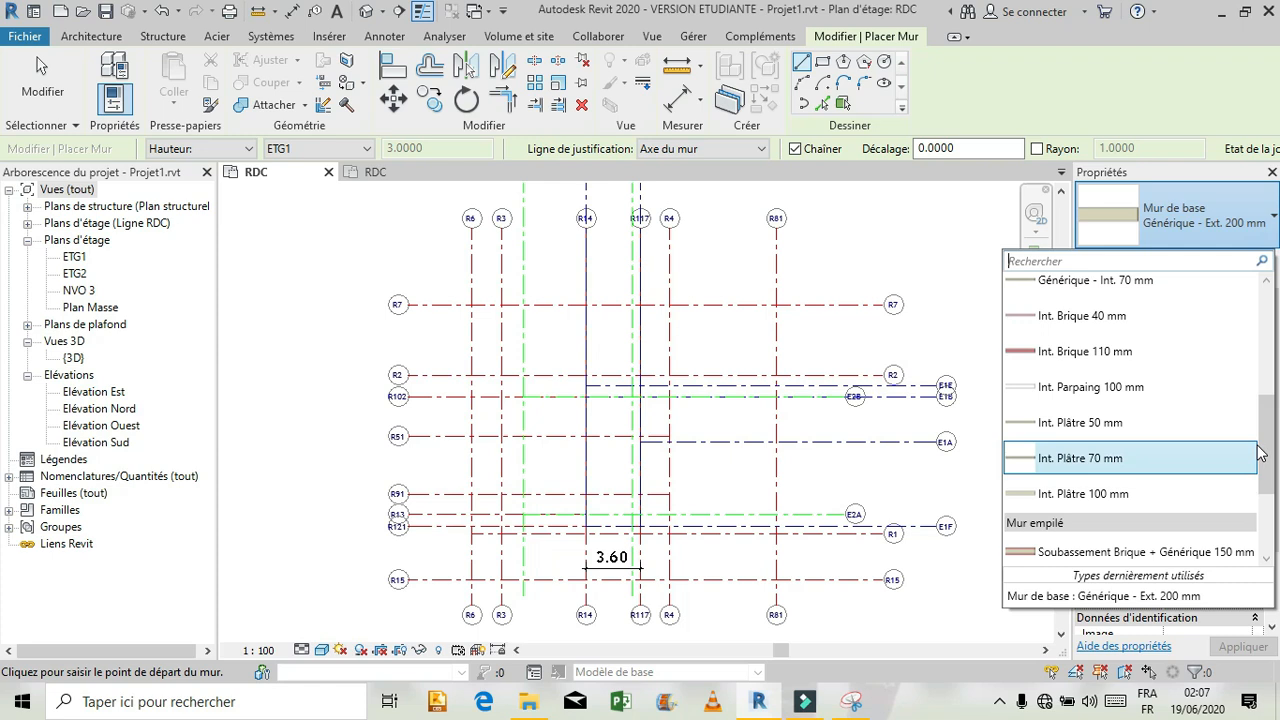
{"action": "left_click_drag", "start_coordinate": [1274, 443], "coordinate": [1276, 370]}
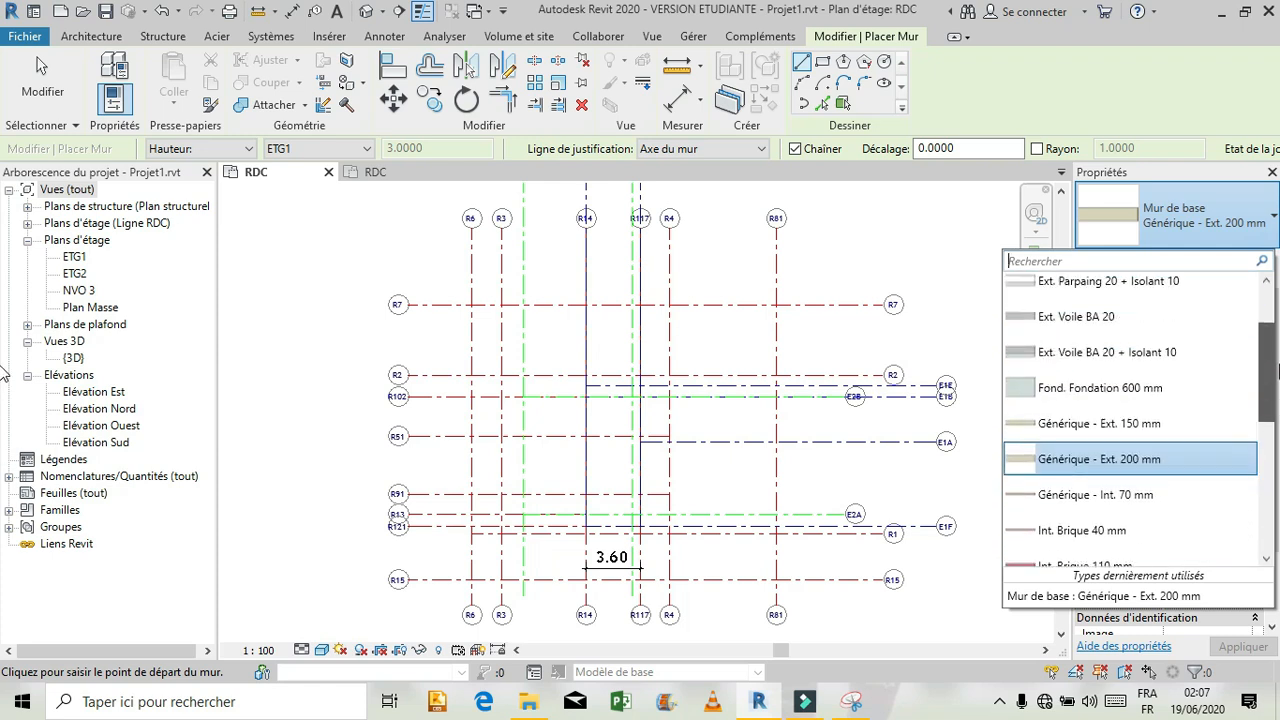
{"action": "left_click", "coordinate": [1105, 460]}
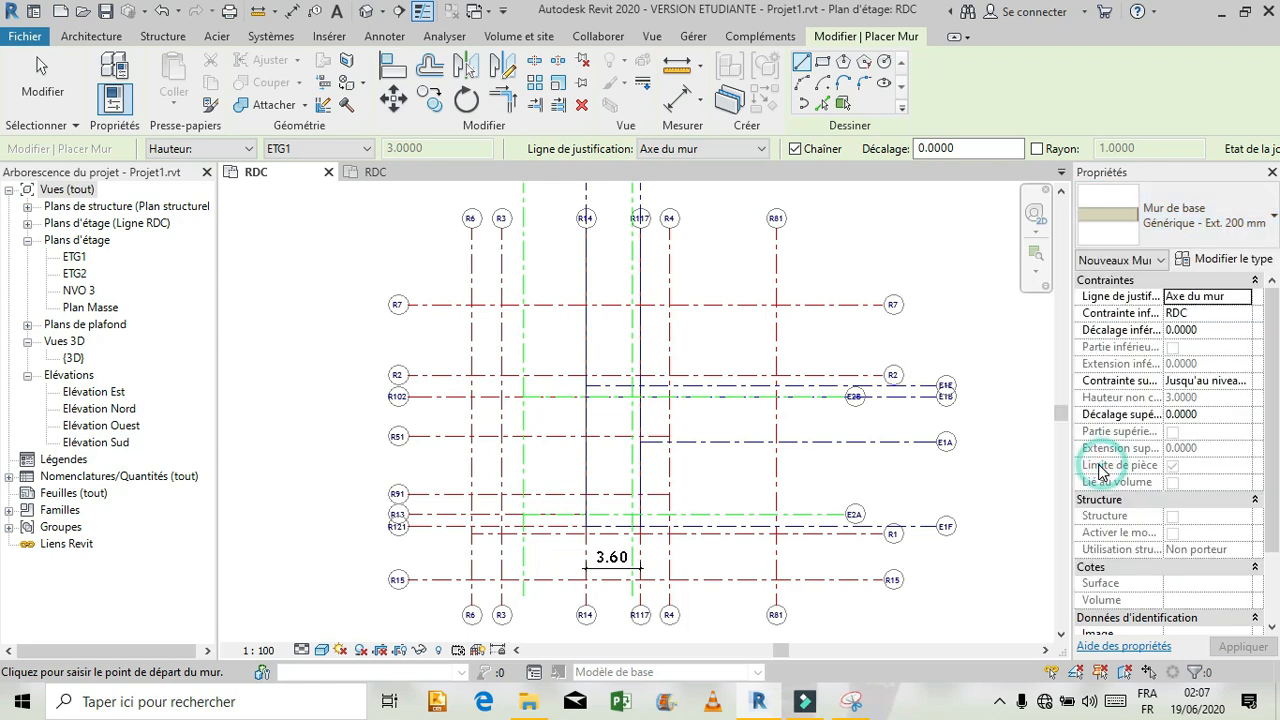
Duplicate the Générique - Ext. 200 mm wall type under the name "Mur ext"
{"action": "left_click", "coordinate": [1226, 262]}
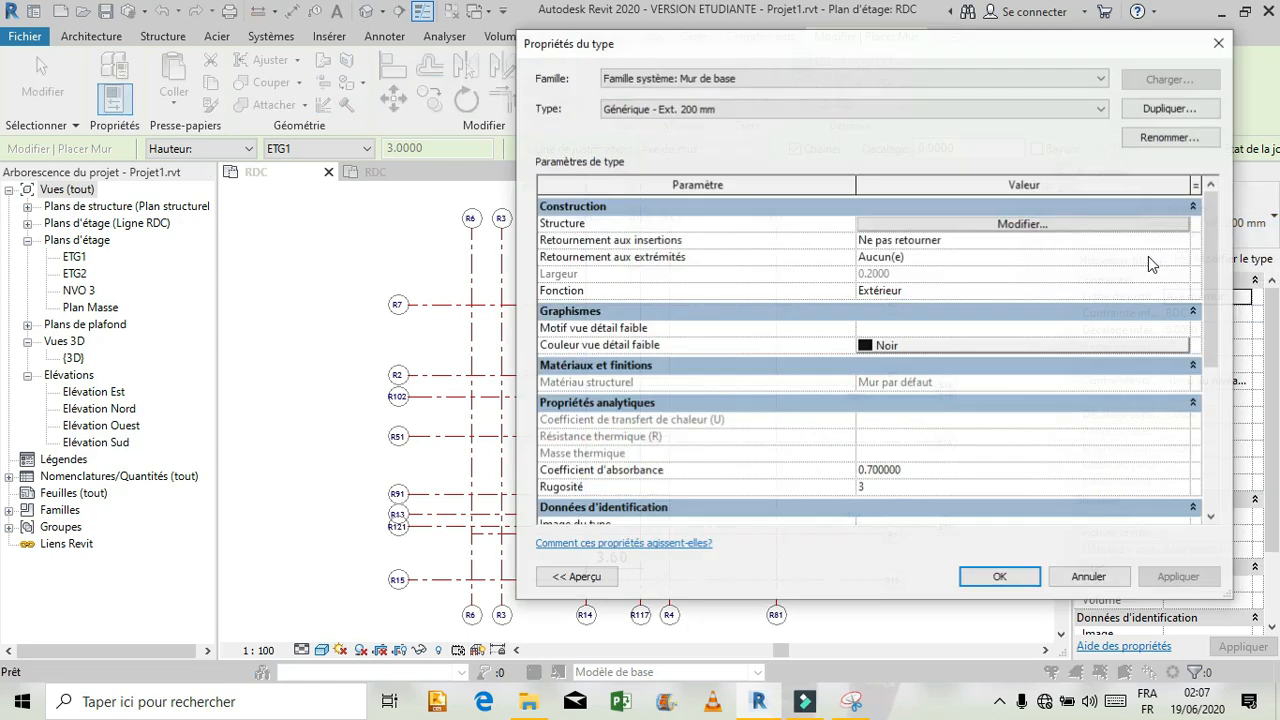
{"action": "left_click", "coordinate": [1143, 110]}
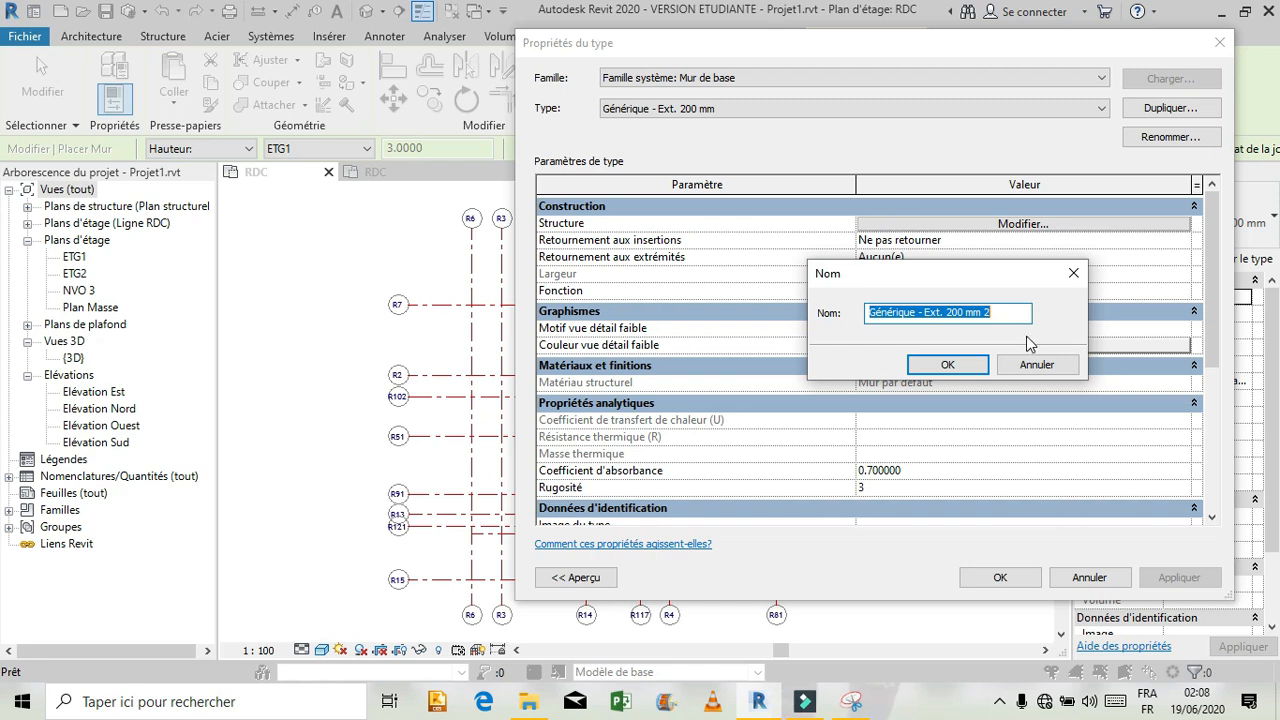
{"action": "key", "text": "Delete"}
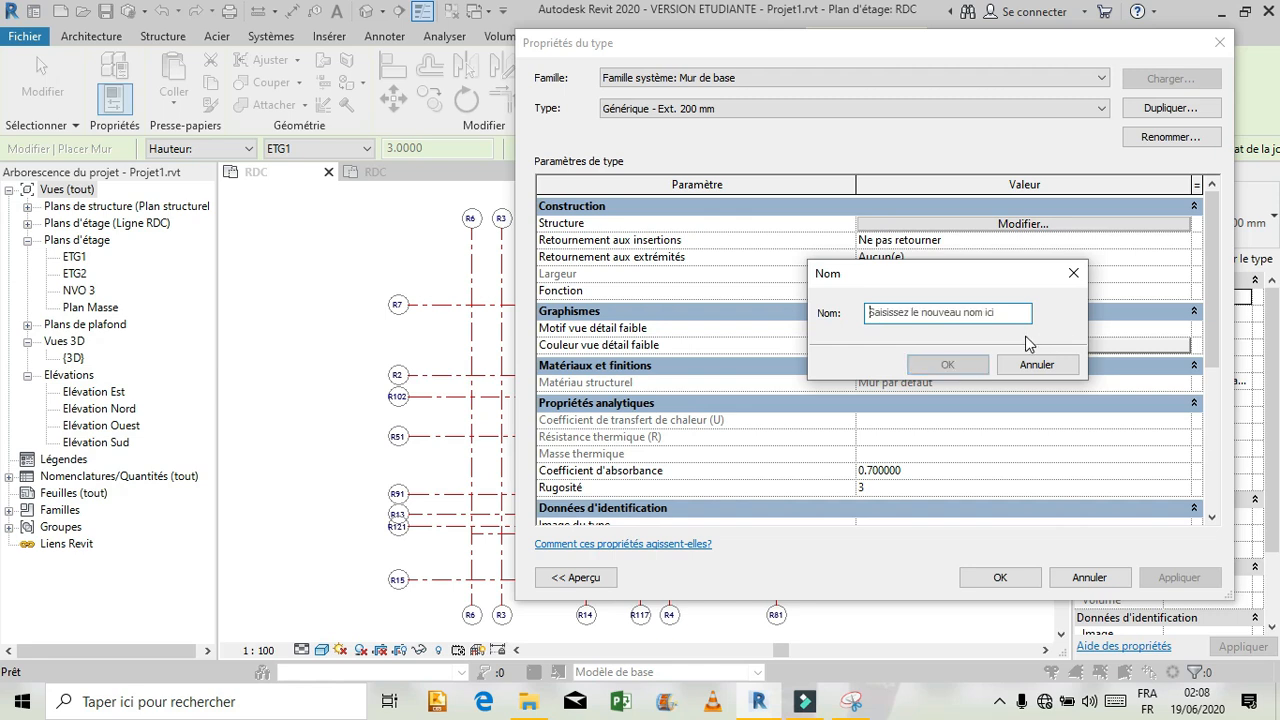
{"action": "type", "text": "Mur ext"}
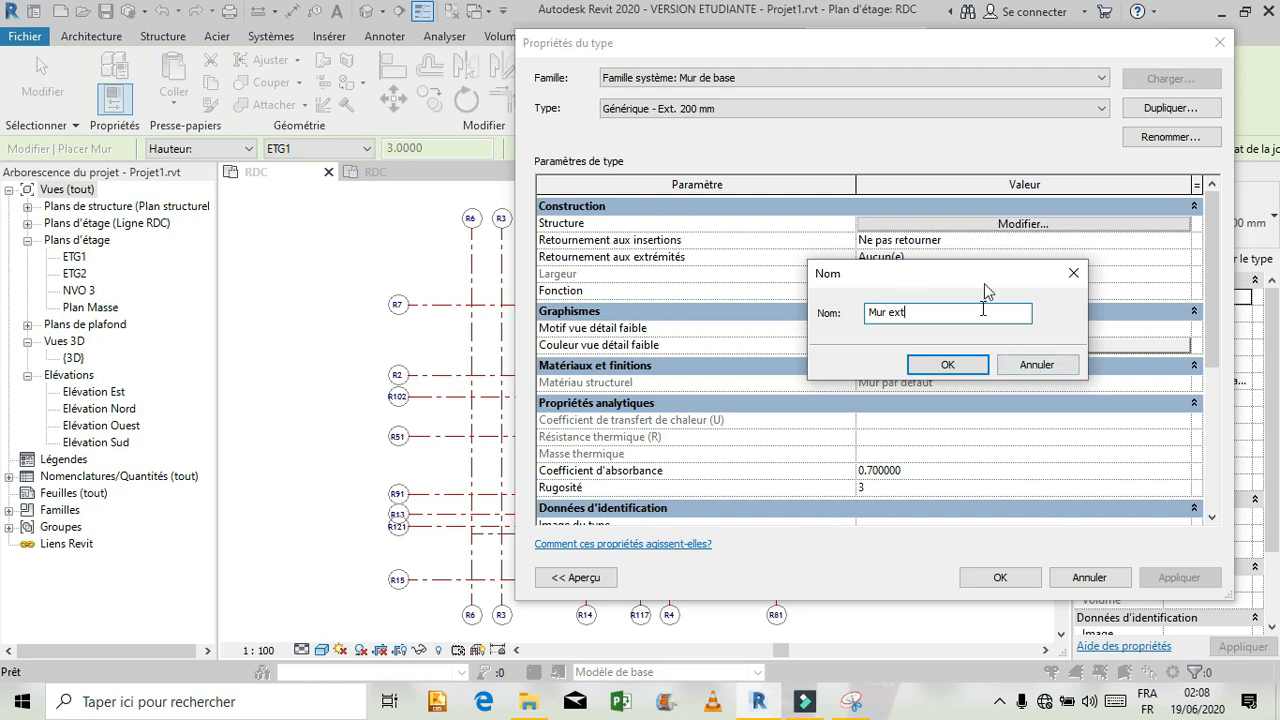
{"action": "left_click", "coordinate": [982, 364]}
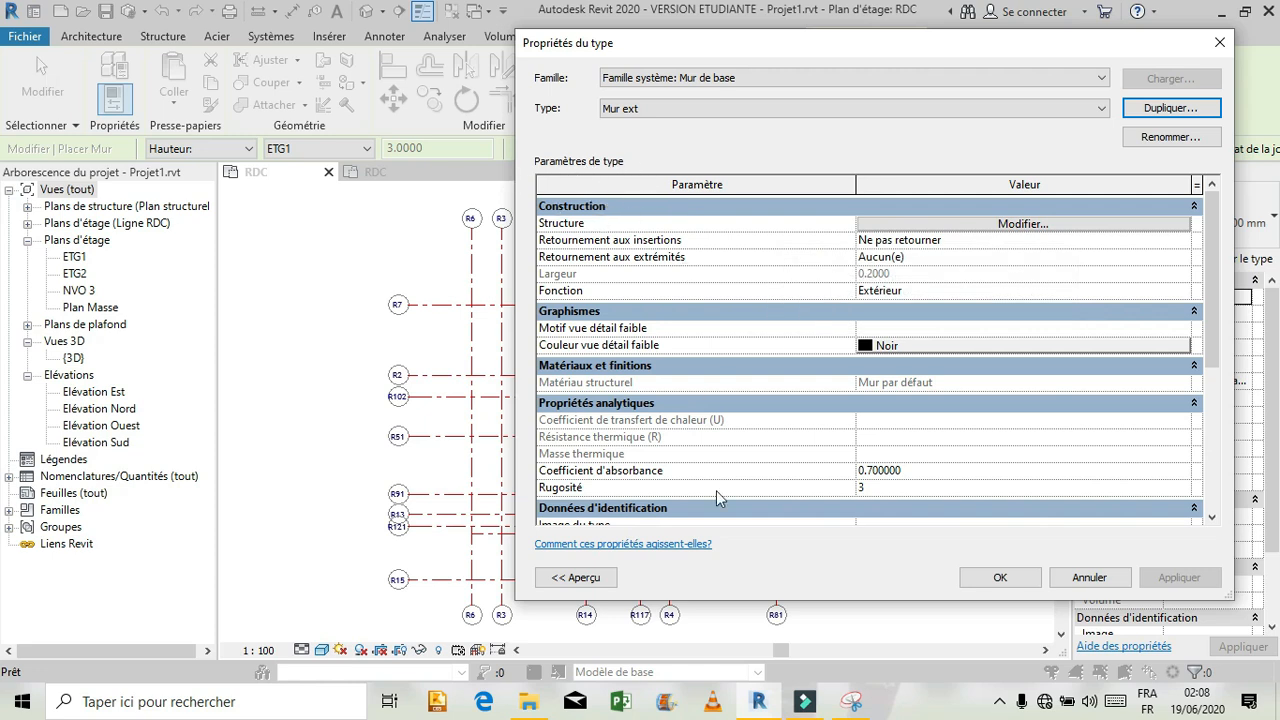
Edit the structure of the Mur ext type and set the Porteur/Ossature [1] layer thickness to 0.3
{"action": "left_click_drag", "start_coordinate": [1218, 290], "coordinate": [1233, 392]}
{"action": "scroll", "coordinate": [1052, 500], "scroll_direction": "up", "scroll_amount": 4}
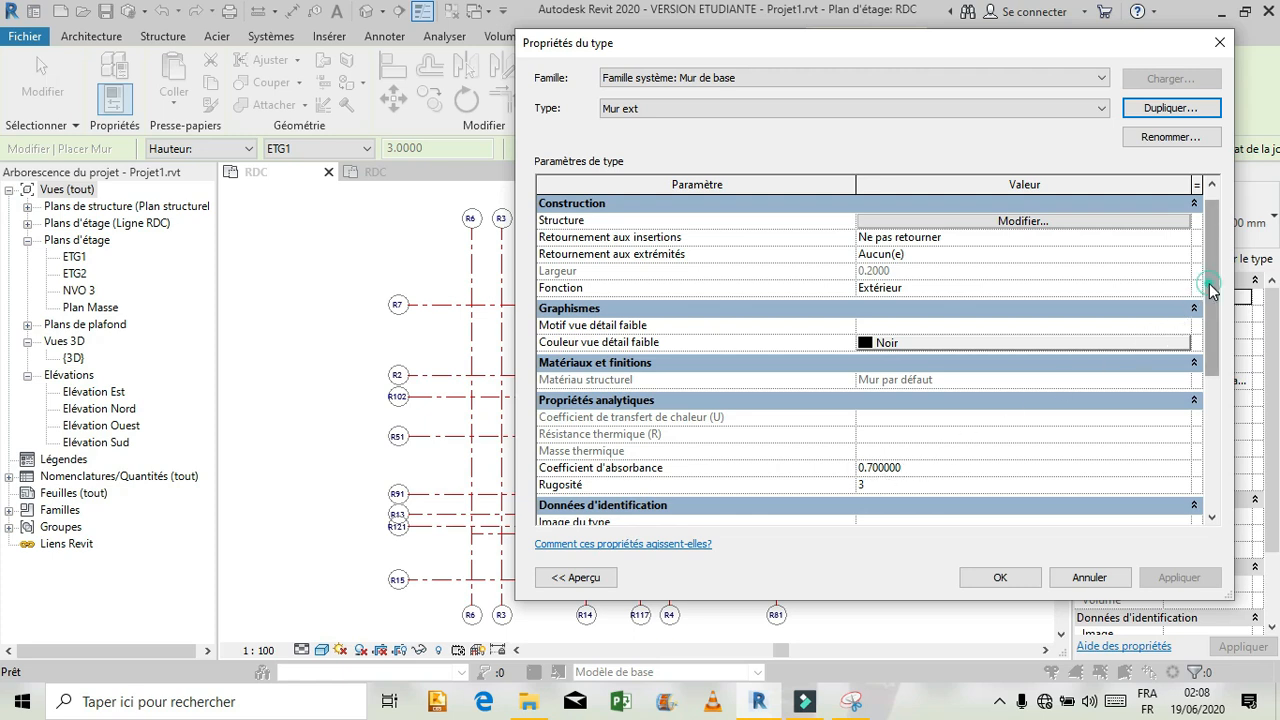
{"action": "left_click_drag", "start_coordinate": [1210, 292], "coordinate": [1212, 230]}
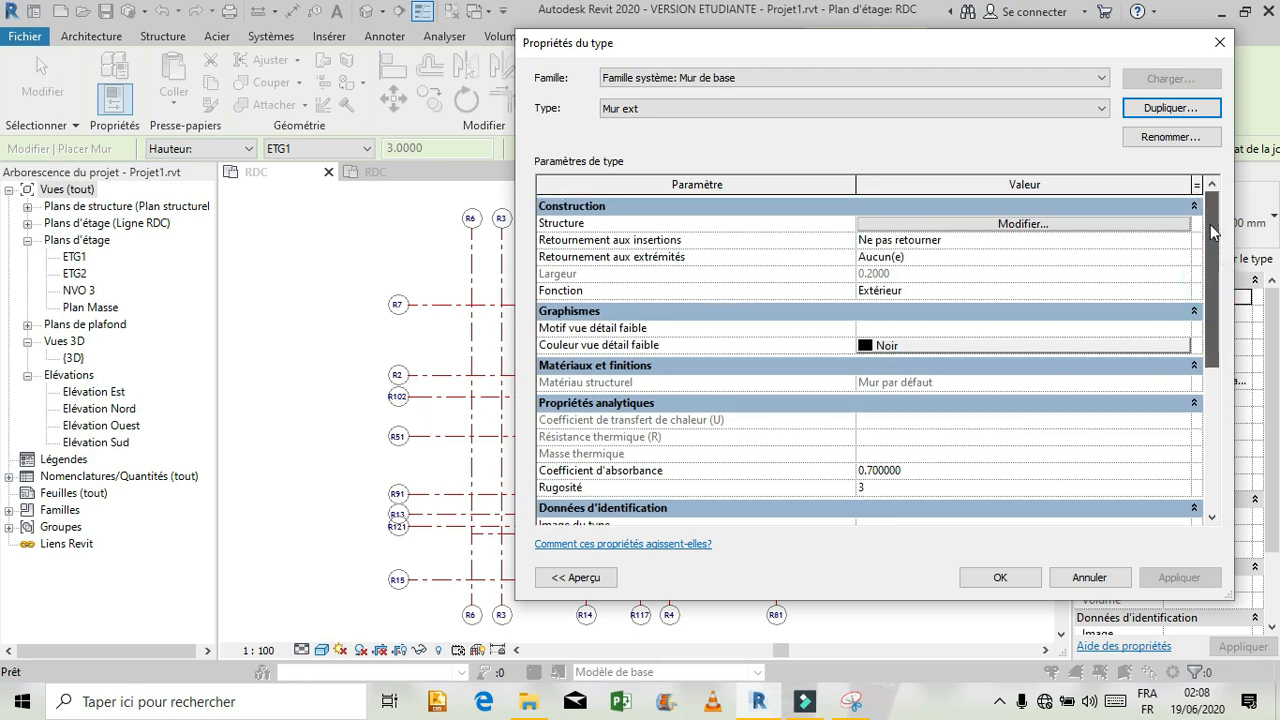
{"action": "left_click", "coordinate": [1035, 224]}
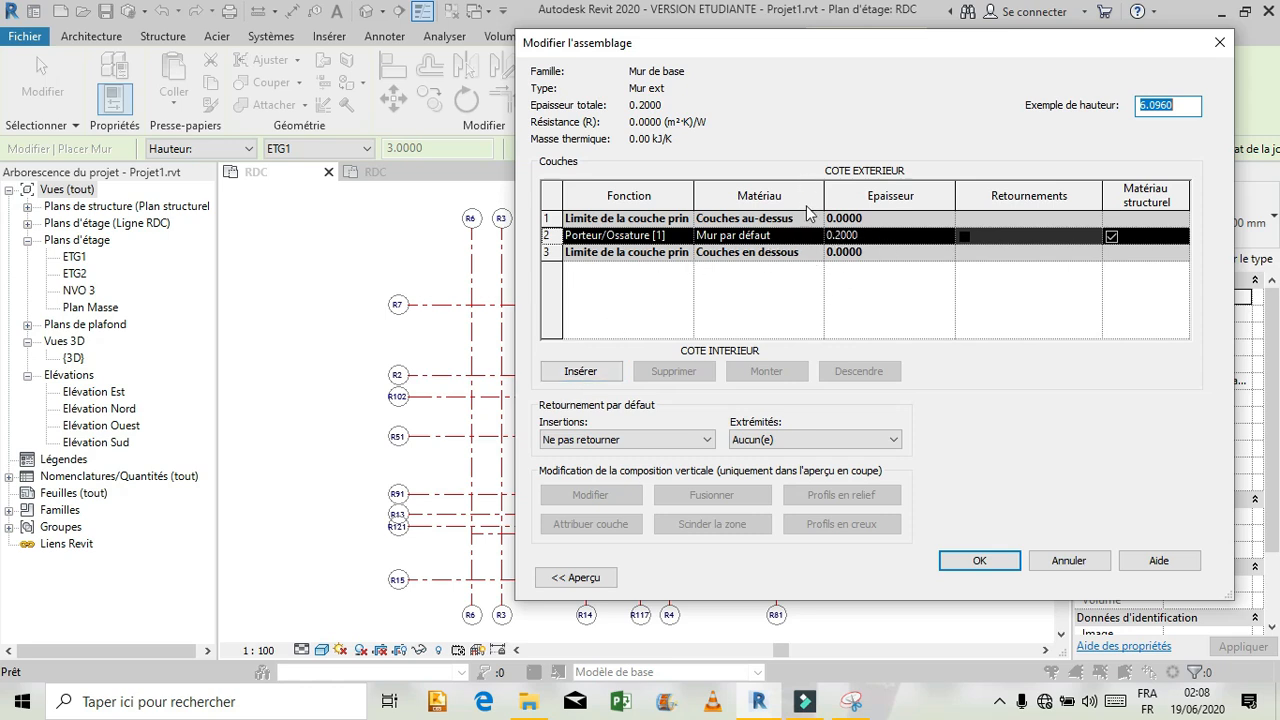
{"action": "left_click", "coordinate": [883, 239]}
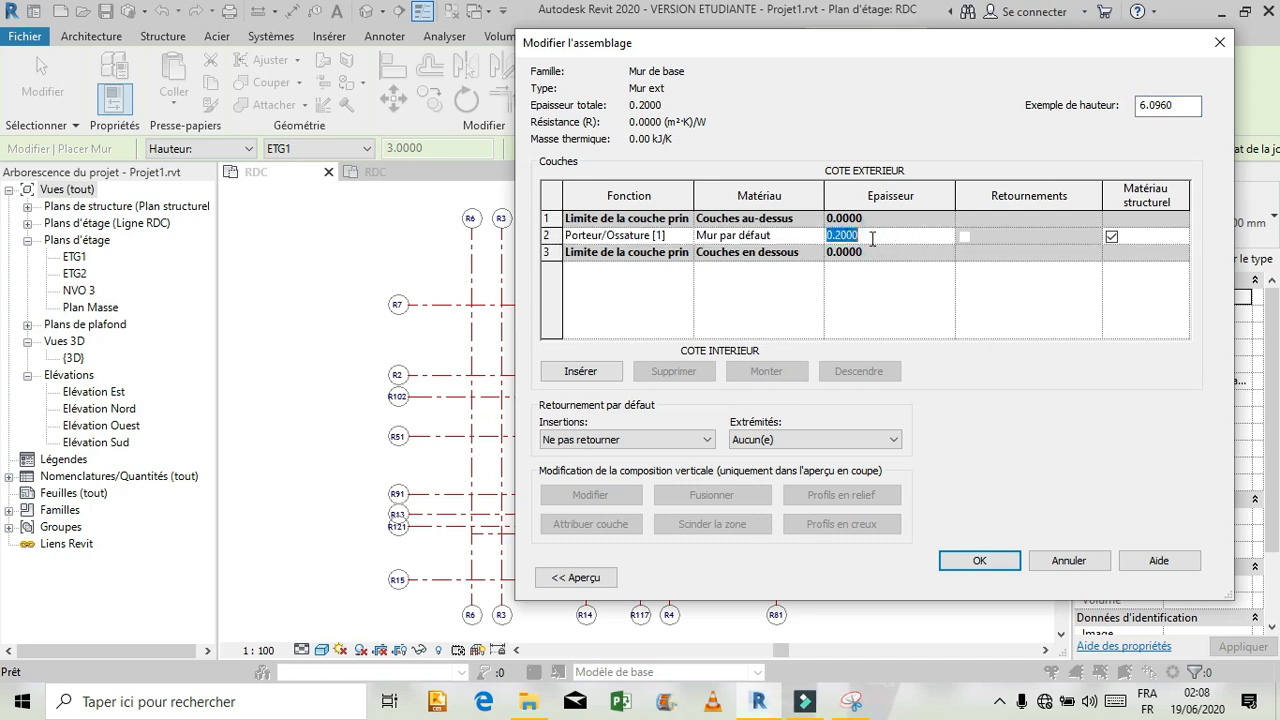
{"action": "type", "text": "0.3"}
{"action": "left_click", "coordinate": [983, 564]}
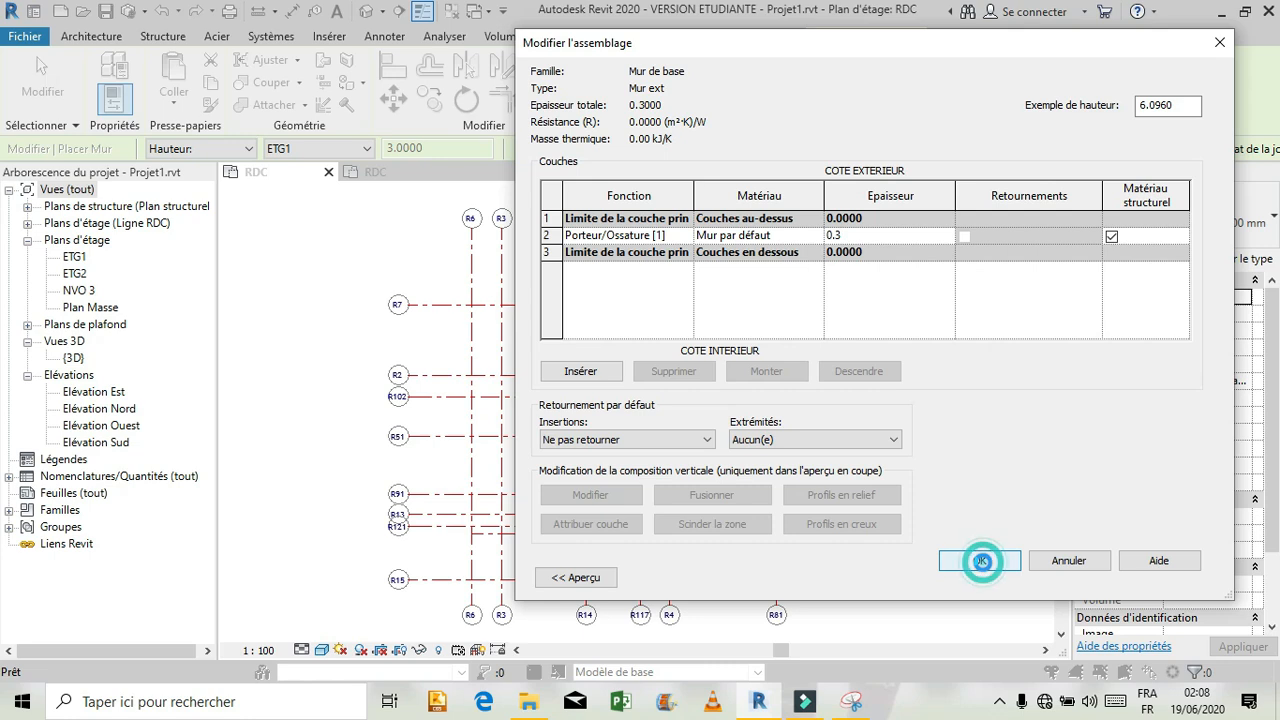
Accept the Mur ext structure and constrain new walls from base level RDC up to level ETG1
{"action": "left_click", "coordinate": [1005, 569]}
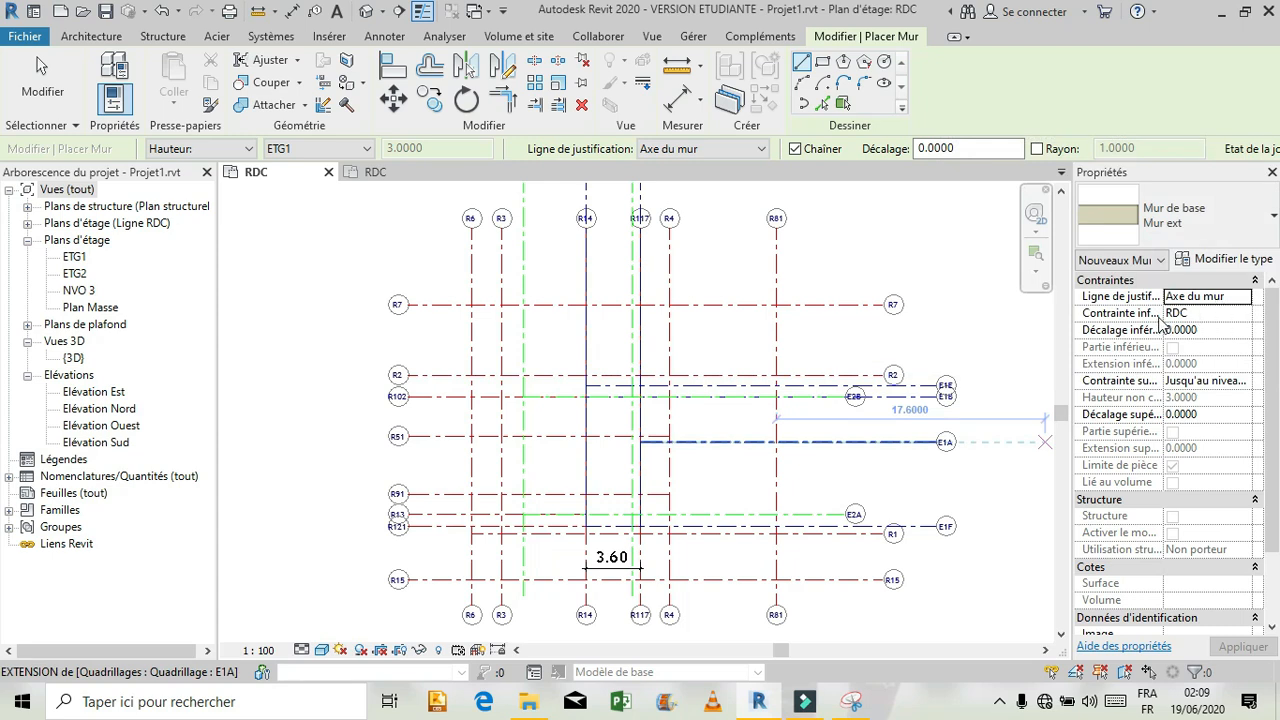
{"action": "left_click", "coordinate": [1240, 381]}
{"action": "left_click", "coordinate": [1246, 381]}
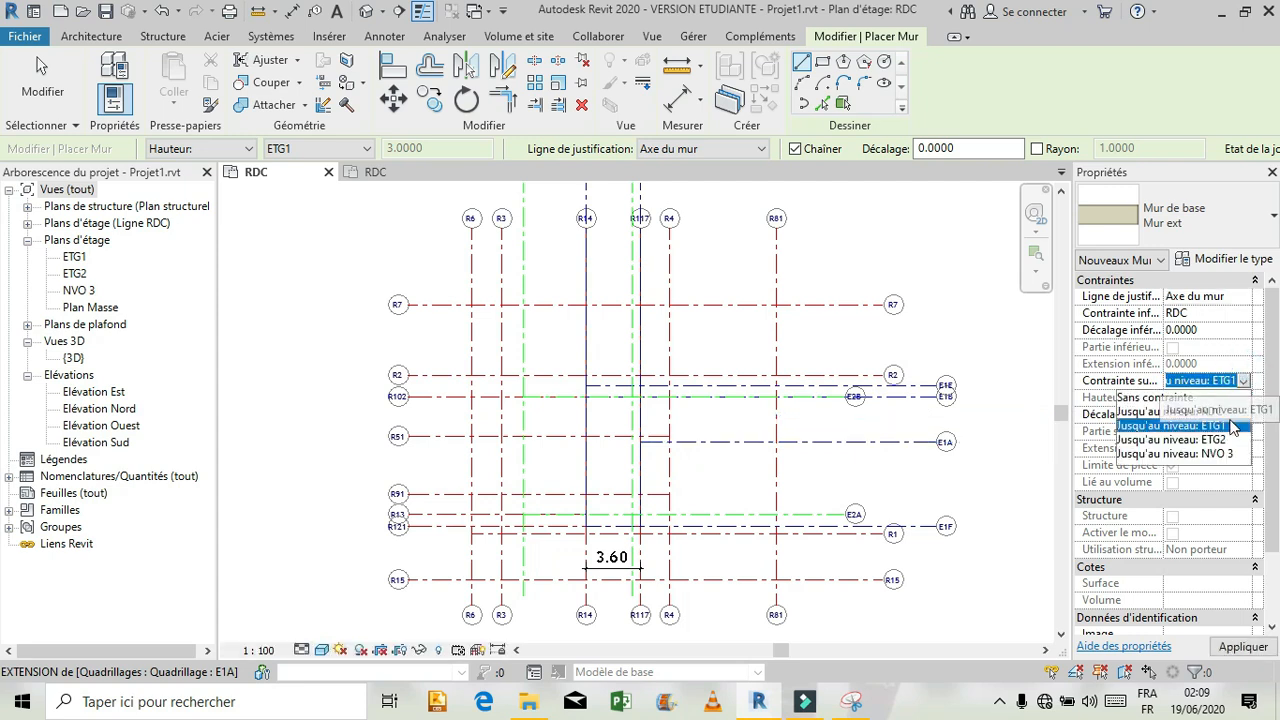
{"action": "left_click", "coordinate": [1245, 316]}
{"action": "left_click", "coordinate": [1245, 314]}
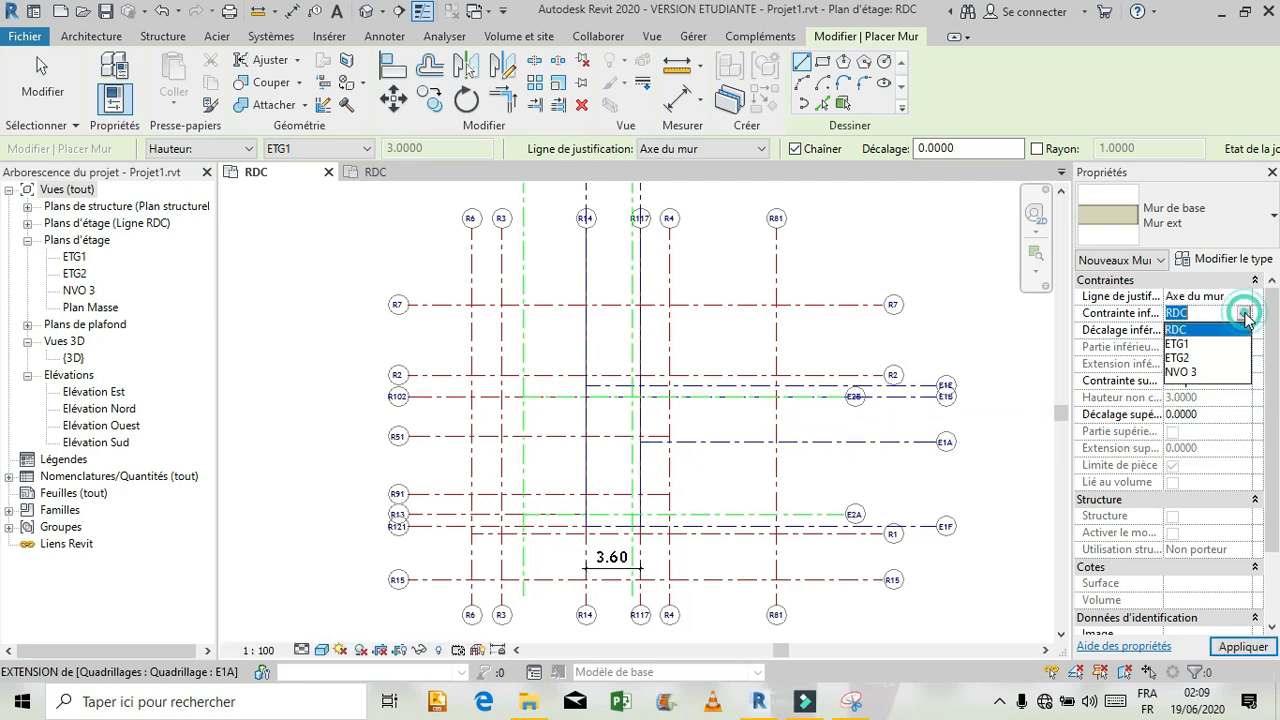
{"action": "left_click", "coordinate": [1248, 329]}
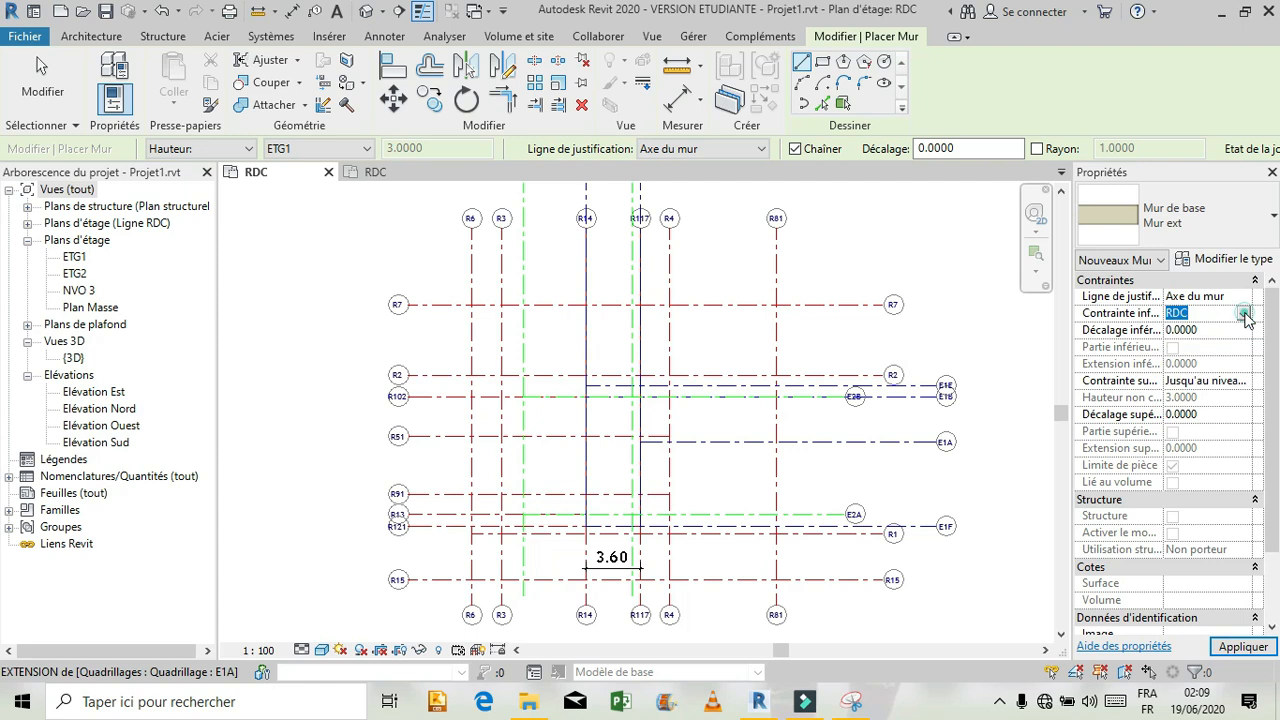
{"action": "left_click", "coordinate": [1240, 381]}
{"action": "left_click", "coordinate": [1246, 381]}
{"action": "left_click", "coordinate": [1245, 383]}
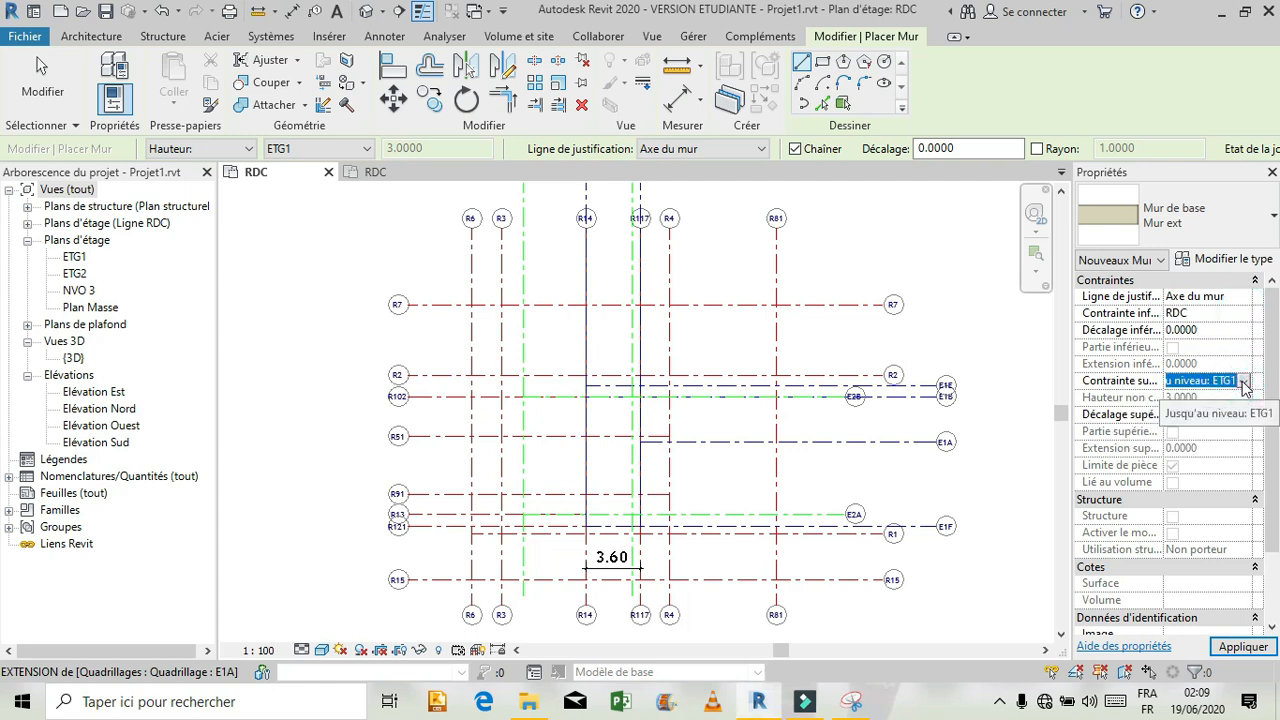
{"action": "left_click", "coordinate": [1194, 607]}
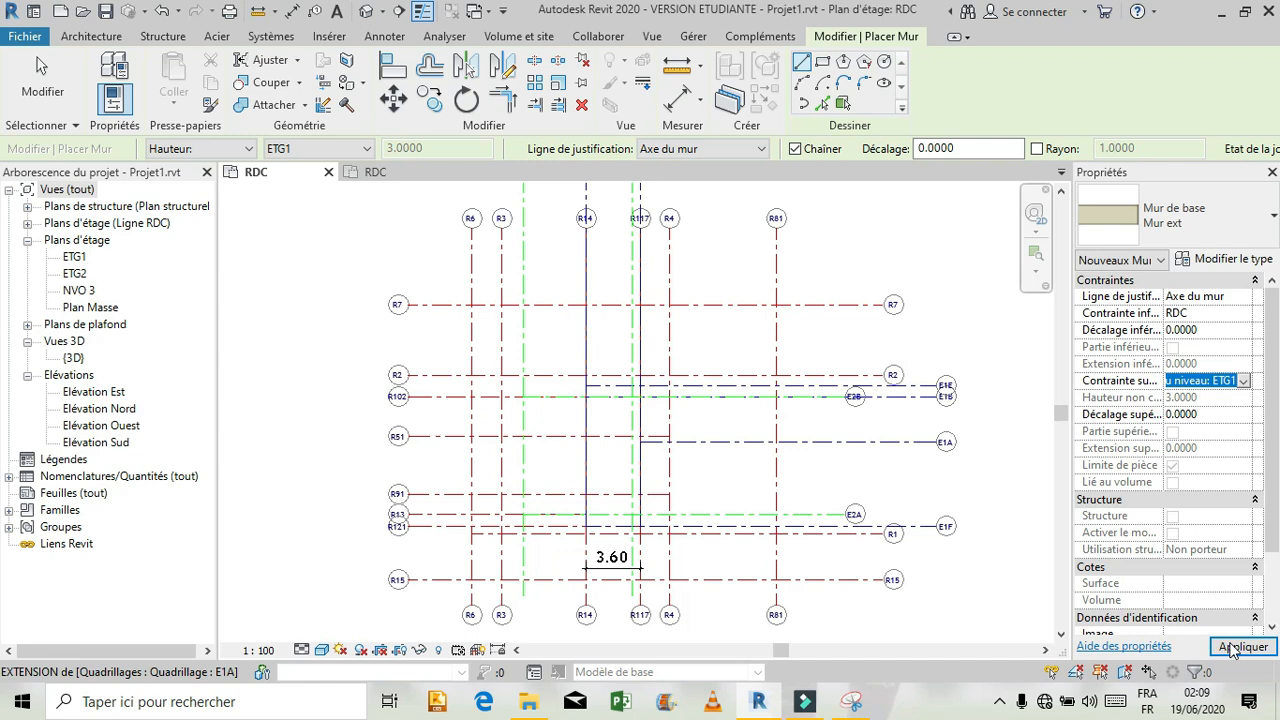
{"action": "left_click", "coordinate": [1240, 645]}
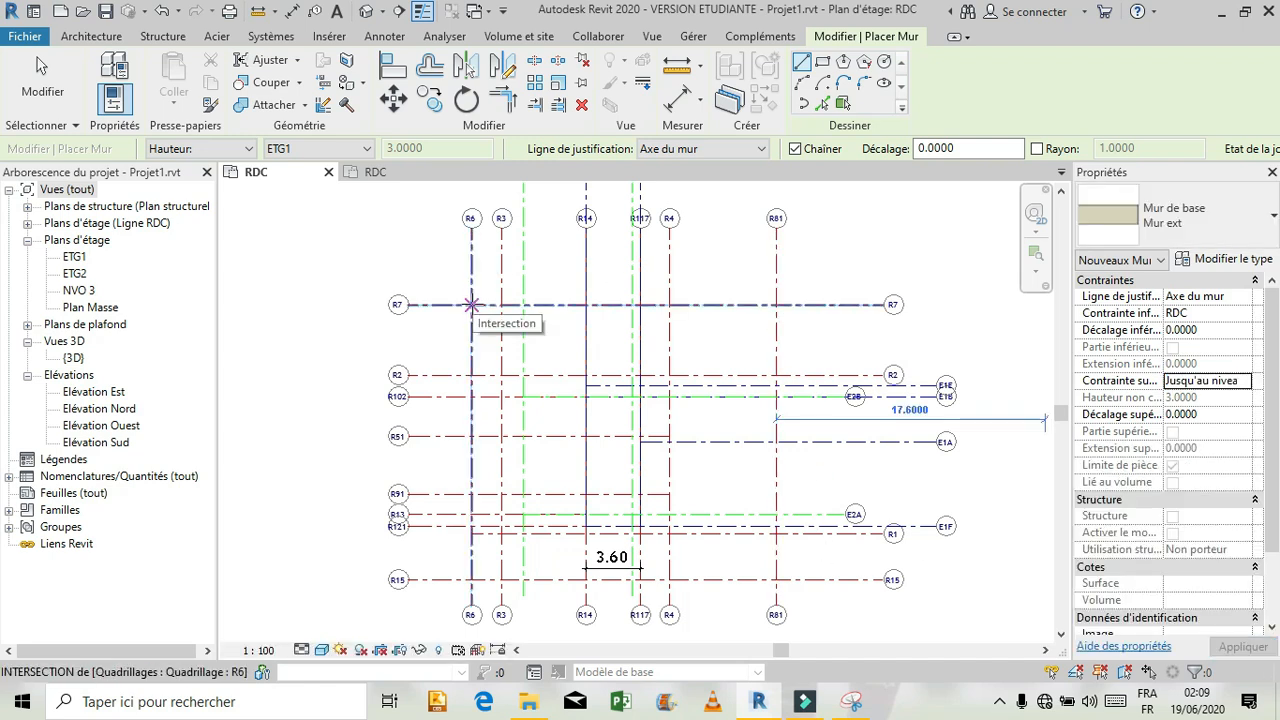
Draw an 18 m Mur ext wall along grid line R6 from R7 to R15
{"action": "left_click", "coordinate": [471, 304]}
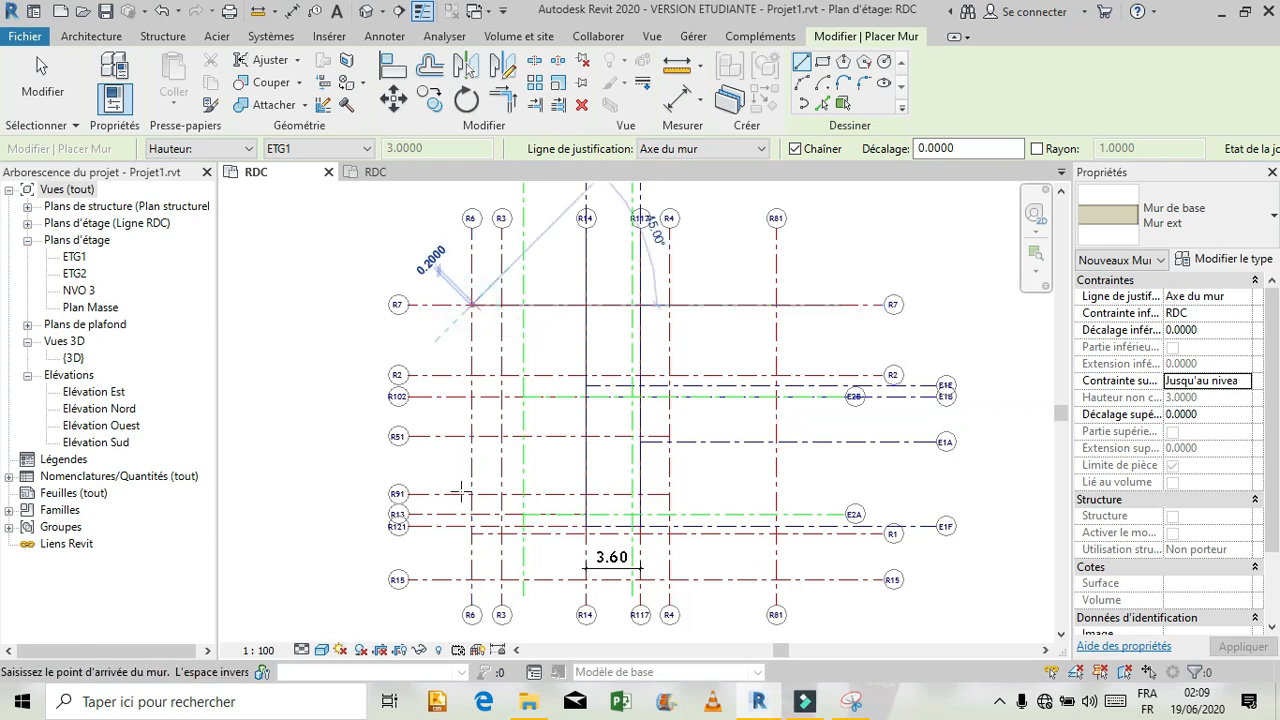
{"action": "left_click", "coordinate": [471, 579]}
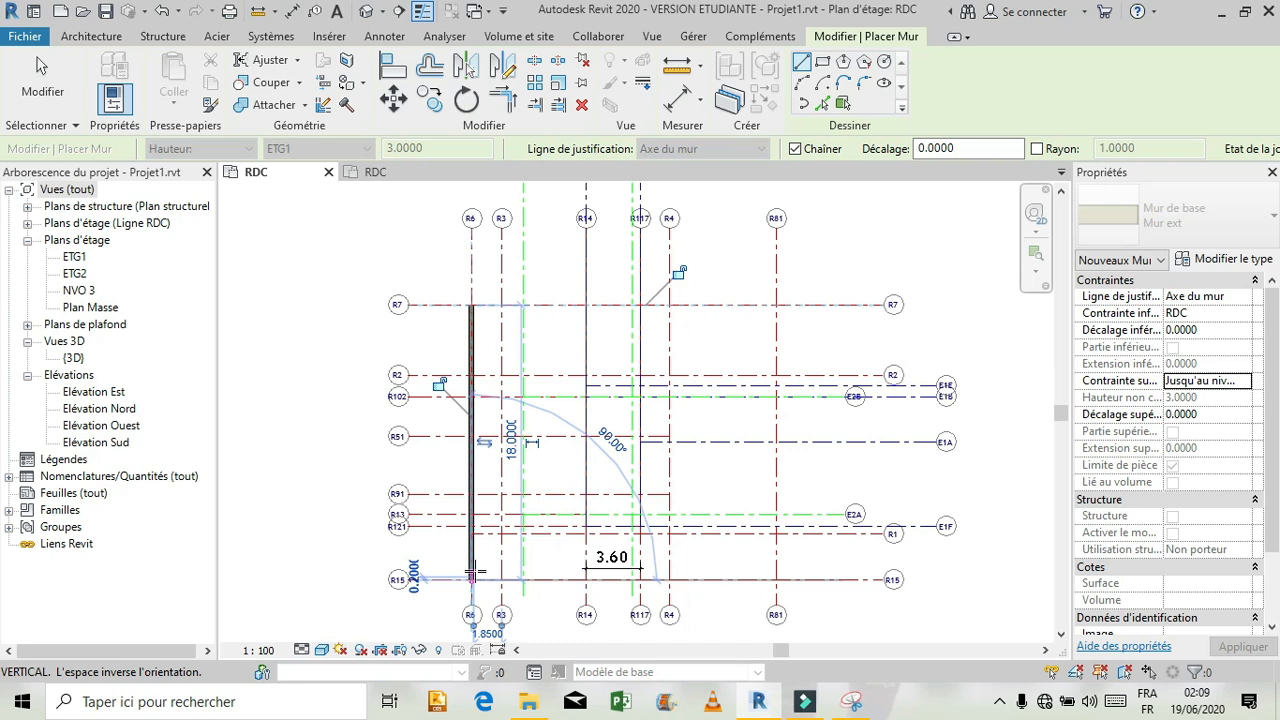
{"action": "key", "text": "Escape"}
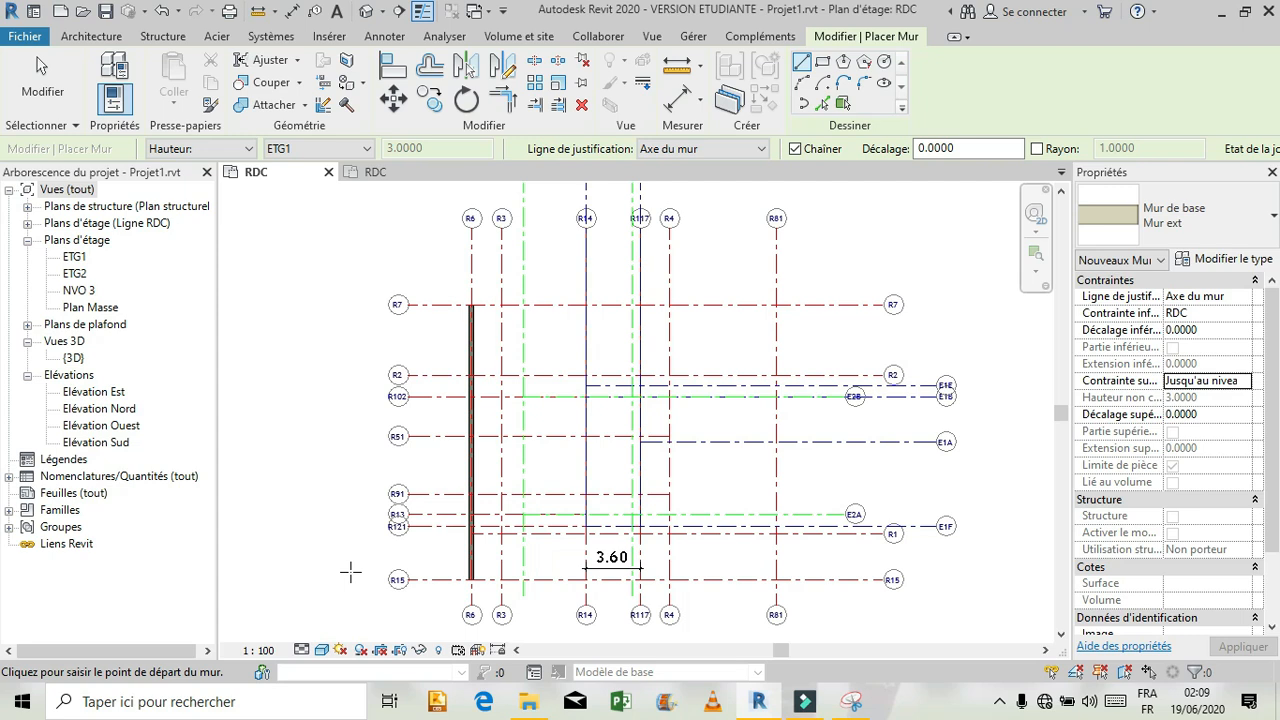
Following the reference plan, draw chained walls from R6 along R13 to R14, down to R121, and across to R117
{"action": "left_click", "coordinate": [848, 702]}
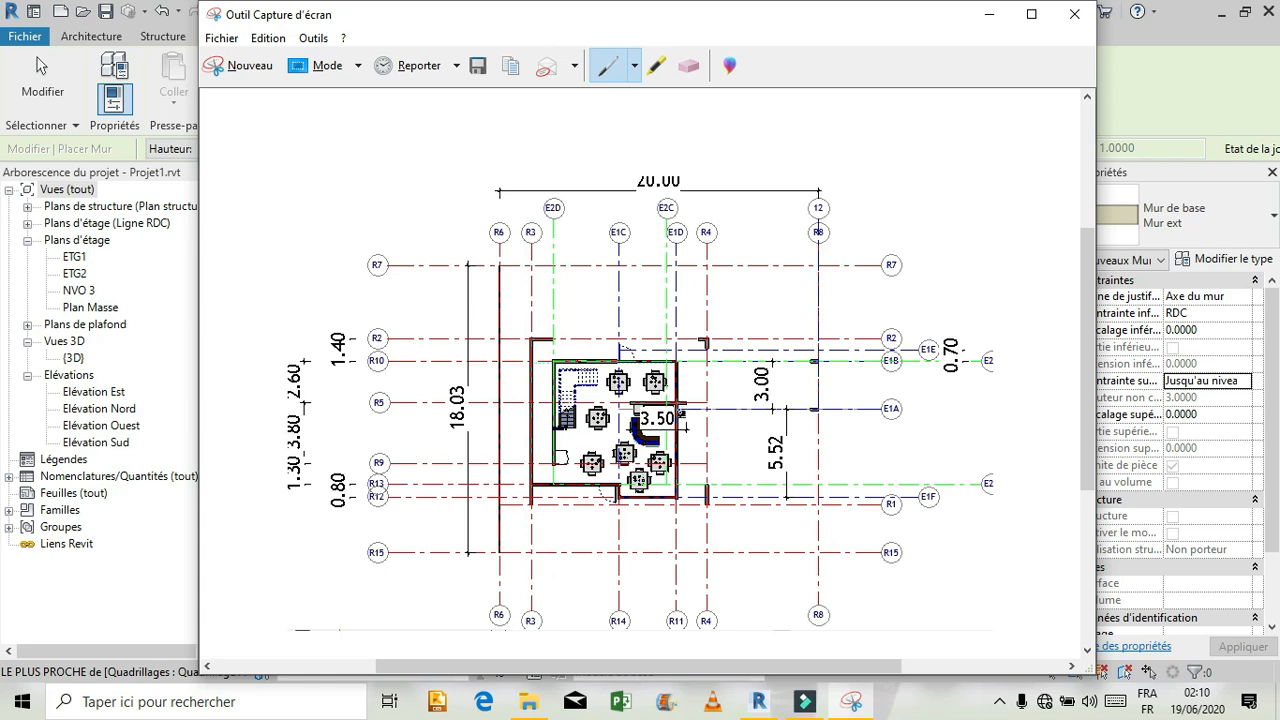
{"action": "left_click", "coordinate": [989, 14]}
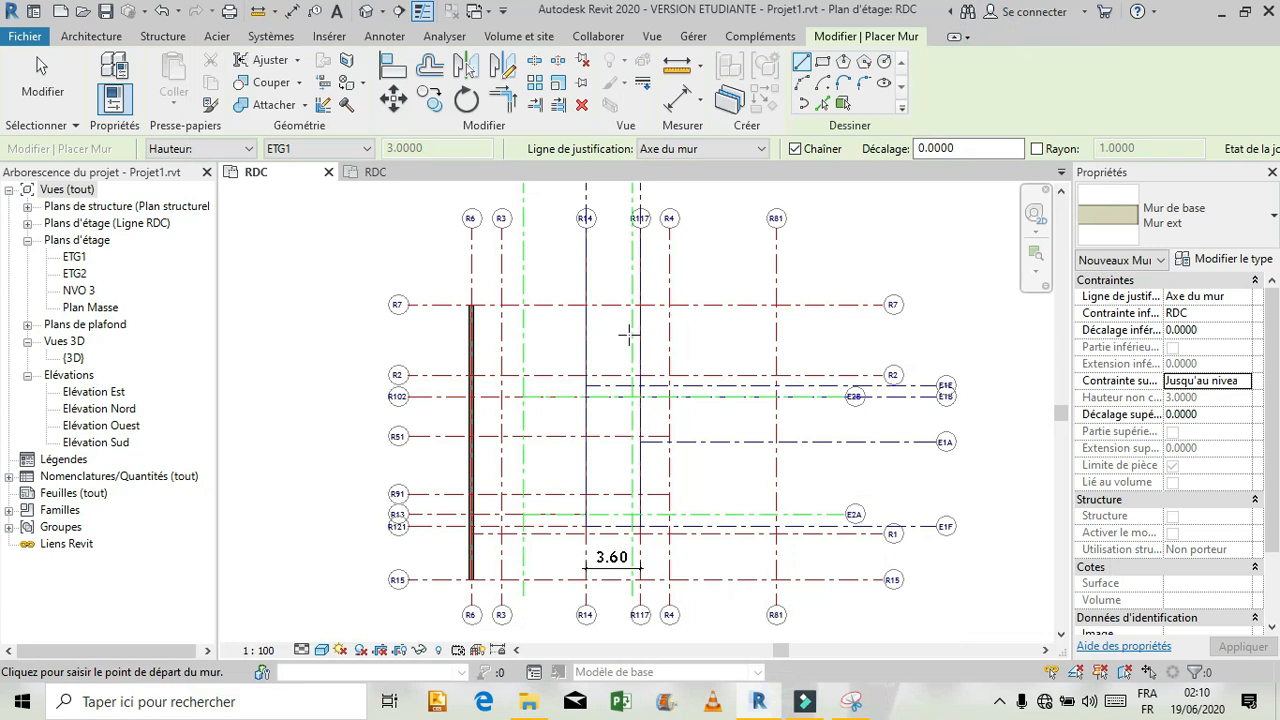
{"action": "left_click", "coordinate": [471, 514]}
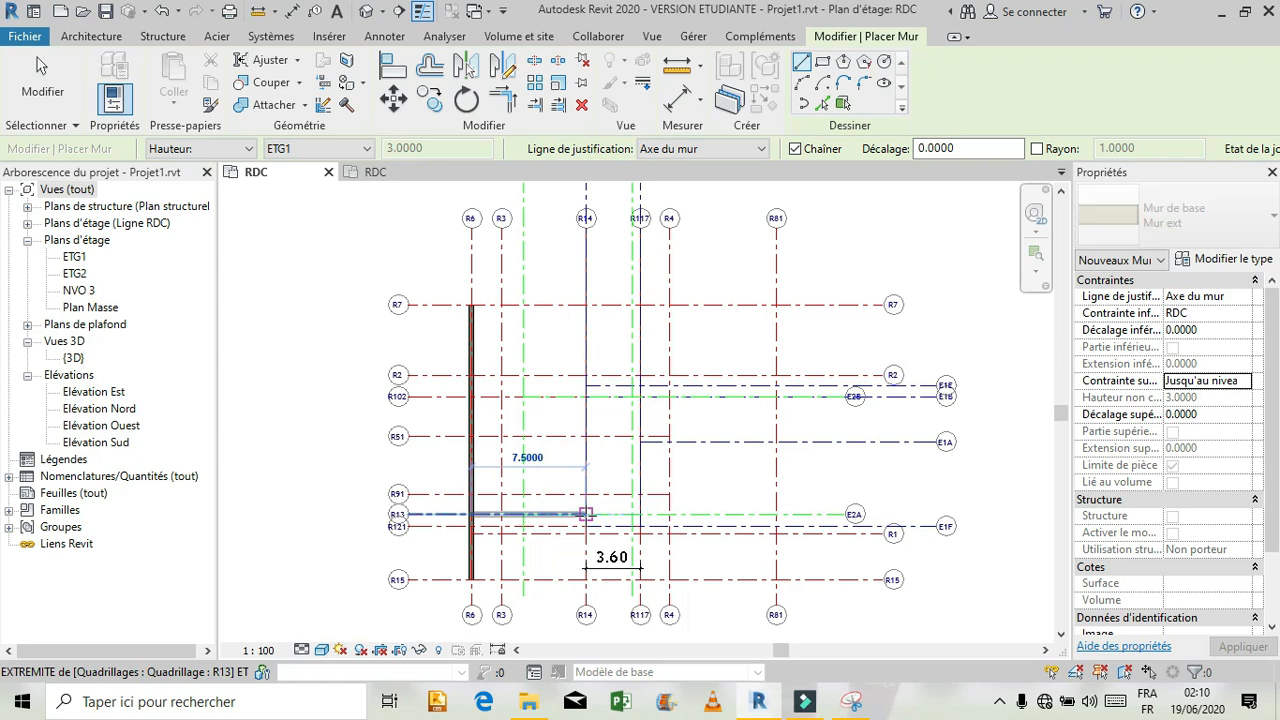
{"action": "left_click", "coordinate": [585, 514]}
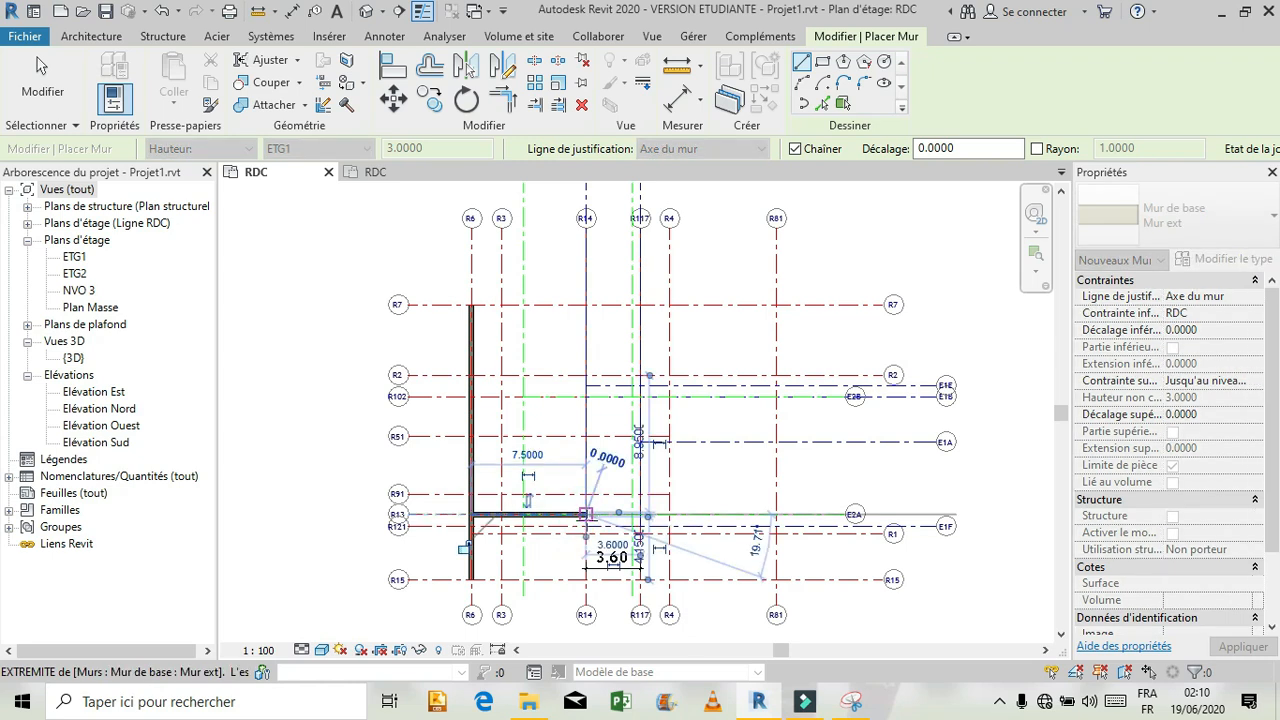
{"action": "left_click", "coordinate": [585, 524]}
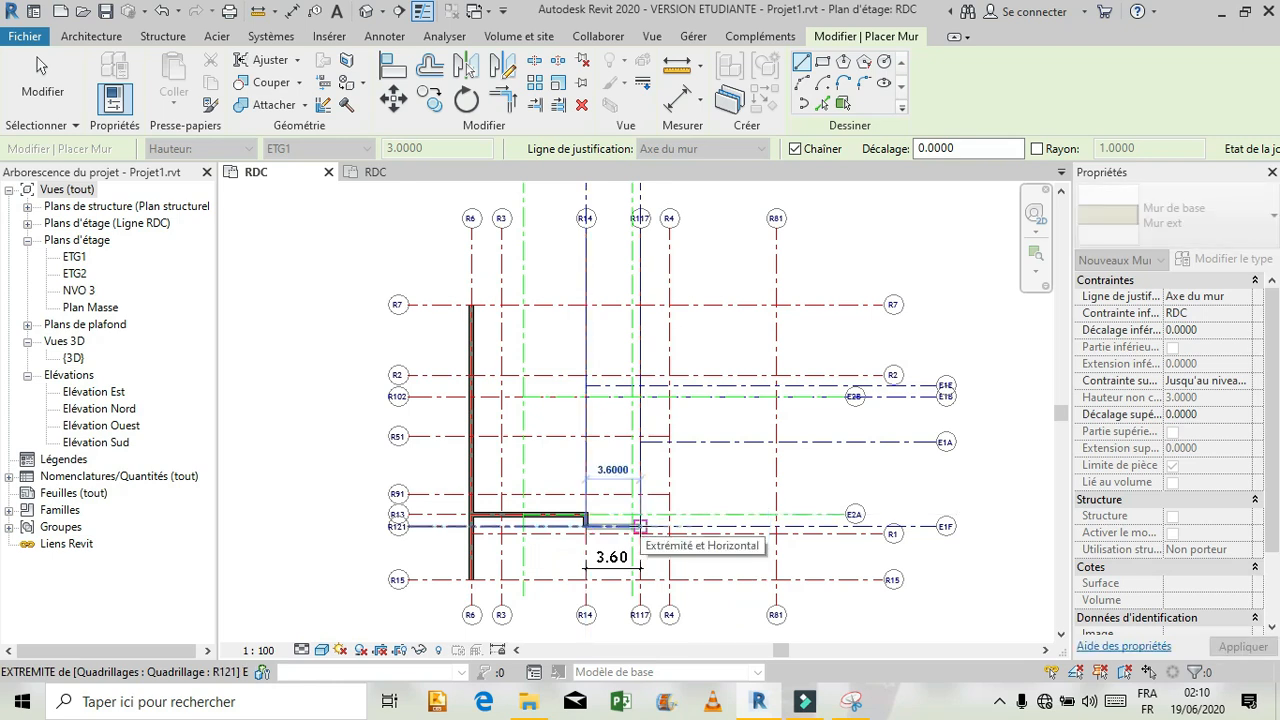
{"action": "left_click", "coordinate": [640, 526]}
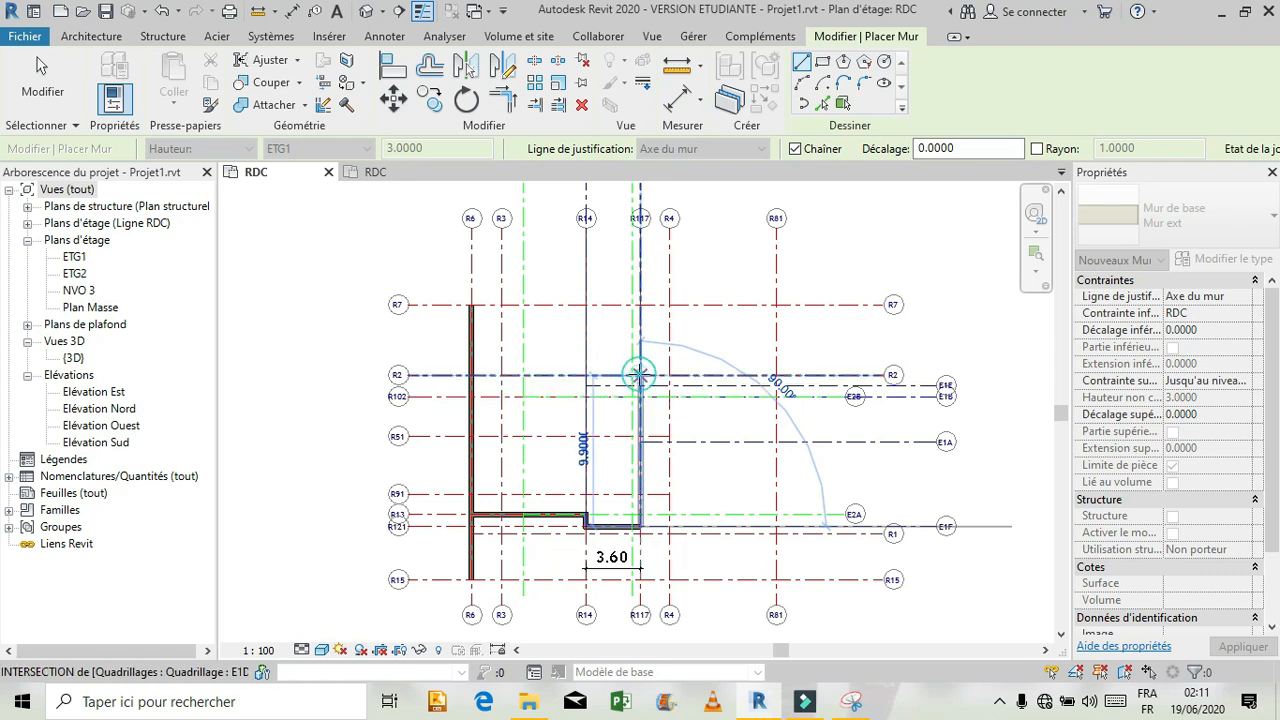
Continue the wall chain up R117 to R2, along R2 to R3, and down R3 to the wall on R13
{"action": "left_click", "coordinate": [640, 375]}
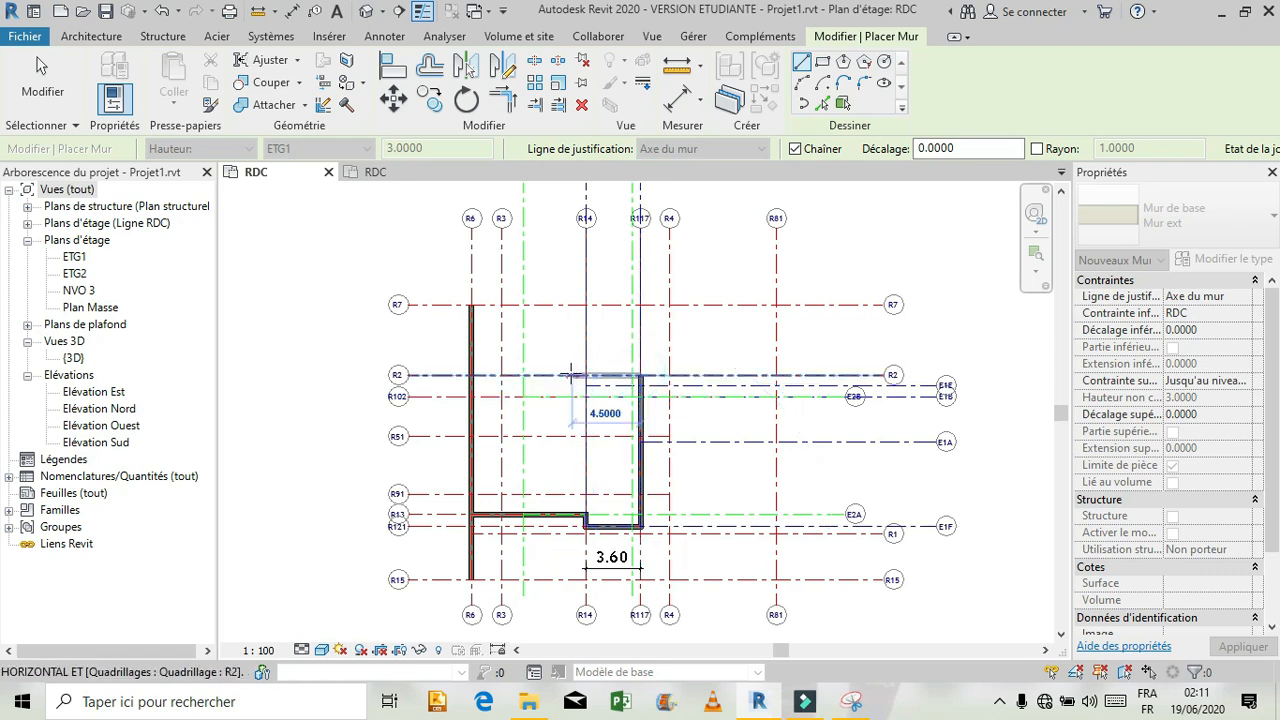
{"action": "left_click", "coordinate": [502, 375]}
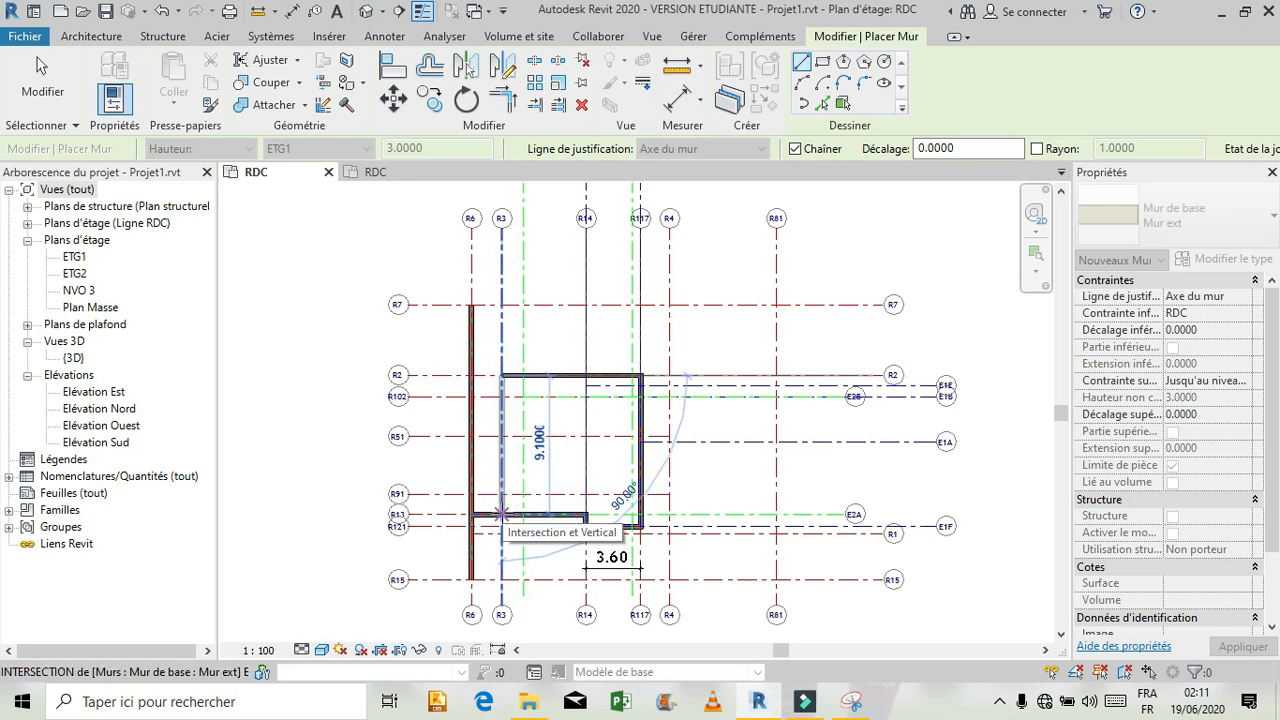
{"action": "left_click", "coordinate": [502, 514]}
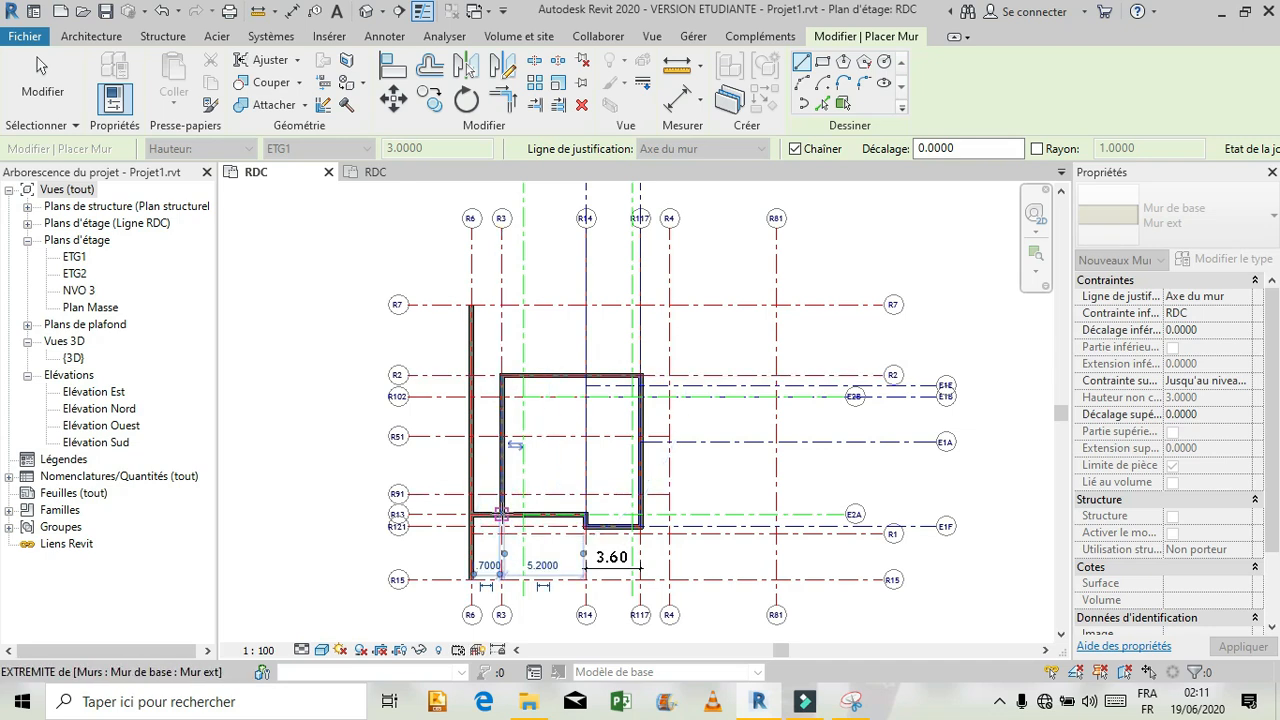
{"action": "key", "text": "Escape"}
{"action": "key", "text": "Escape"}
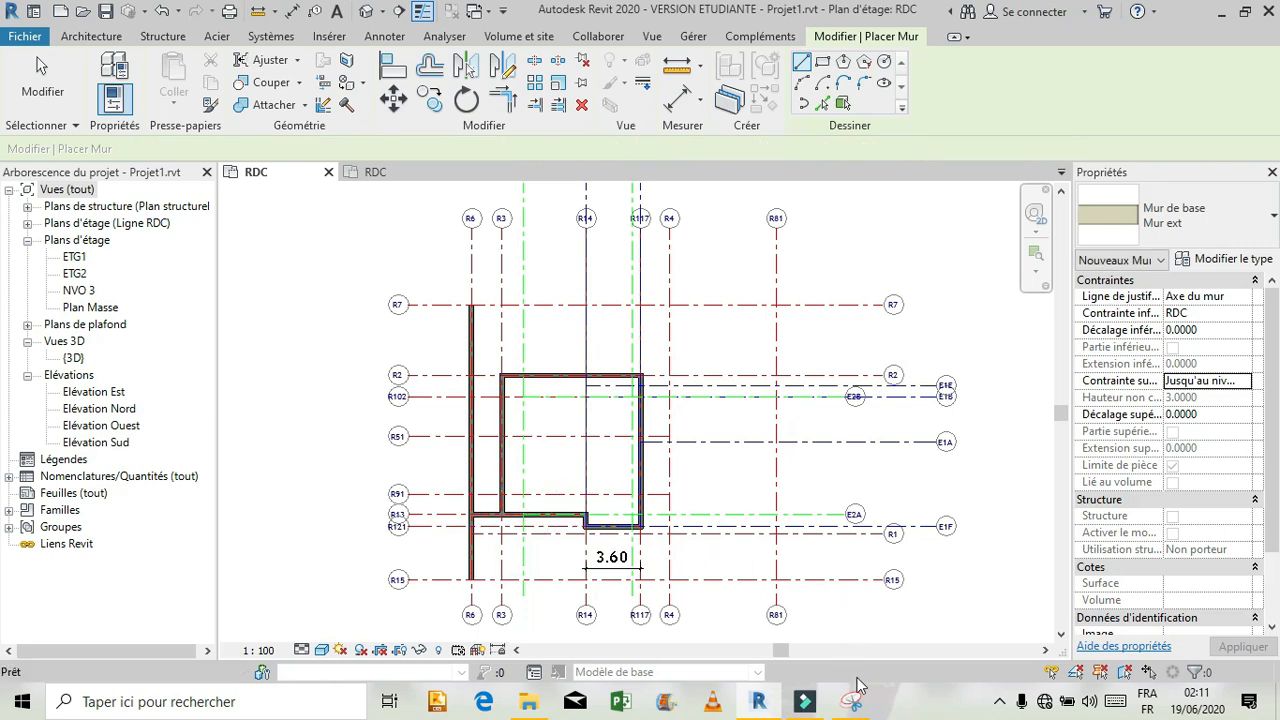
Check the reference plan and move the horizontal wall on grid line R2 down onto R102
{"action": "left_click", "coordinate": [860, 702]}
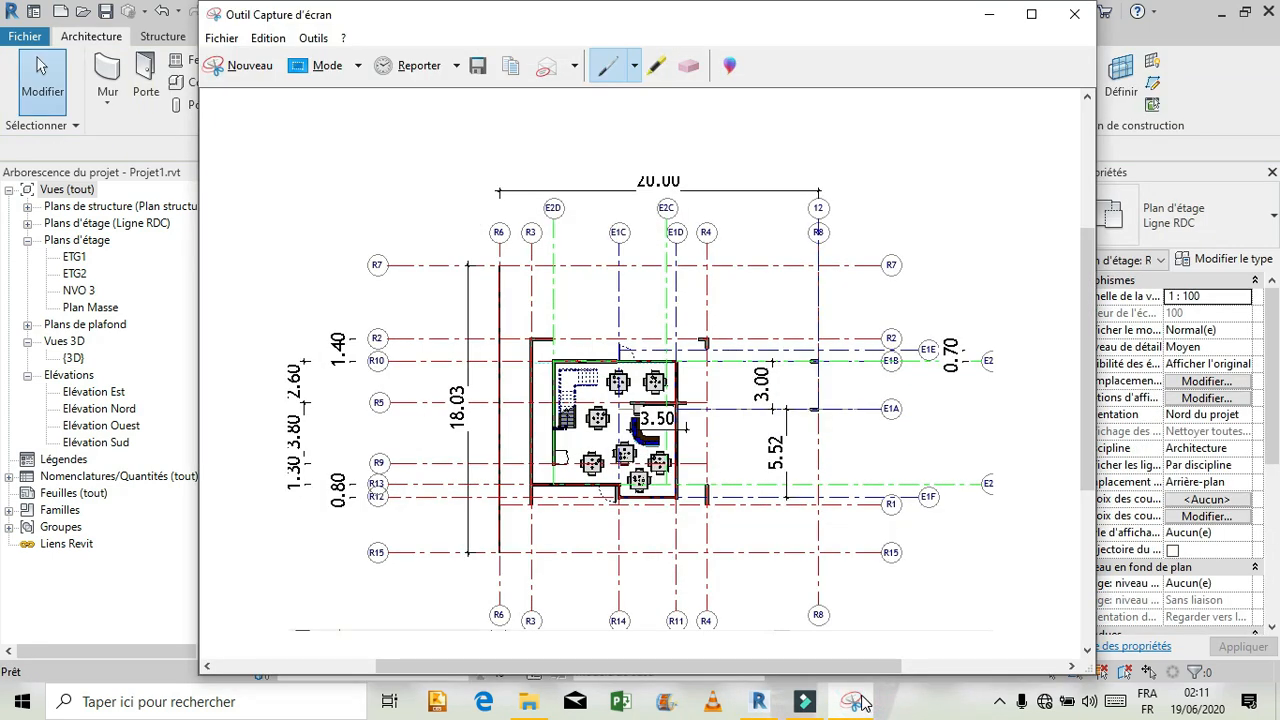
{"action": "left_click", "coordinate": [857, 702]}
{"action": "left_click", "coordinate": [857, 702]}
{"action": "left_click", "coordinate": [851, 701]}
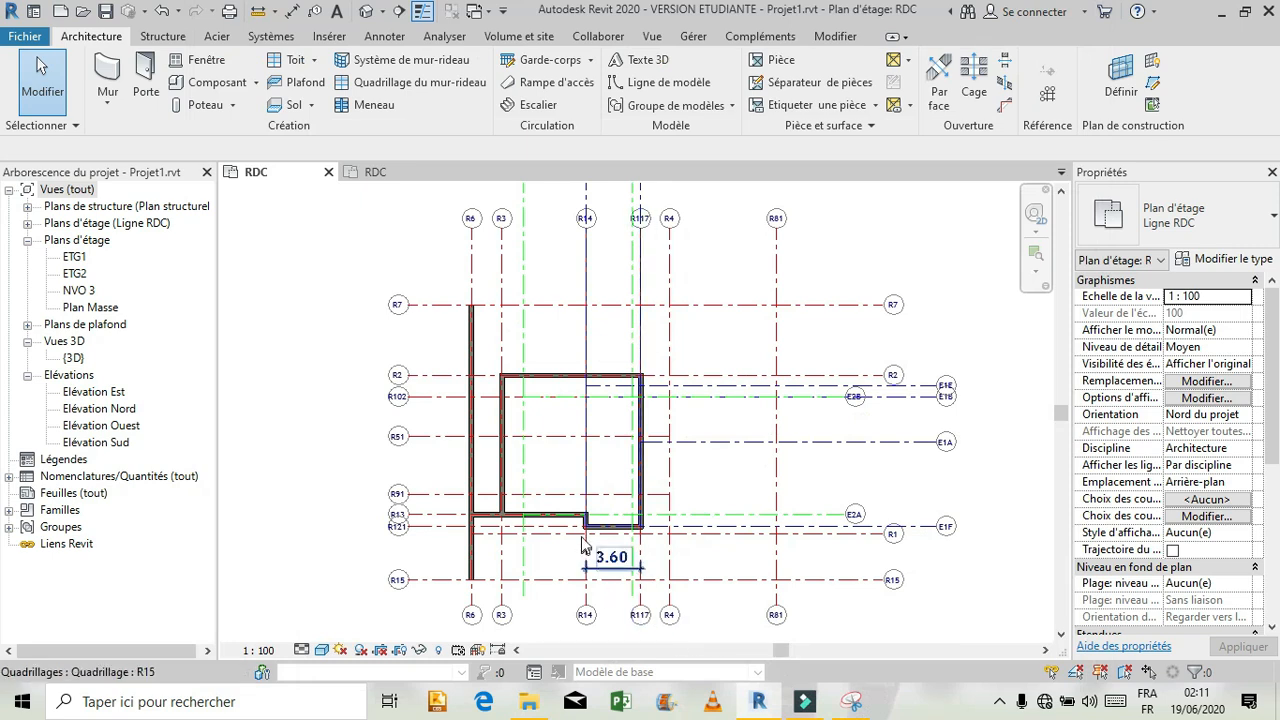
{"action": "scroll", "coordinate": [580, 535], "scroll_direction": "up", "scroll_amount": 2}
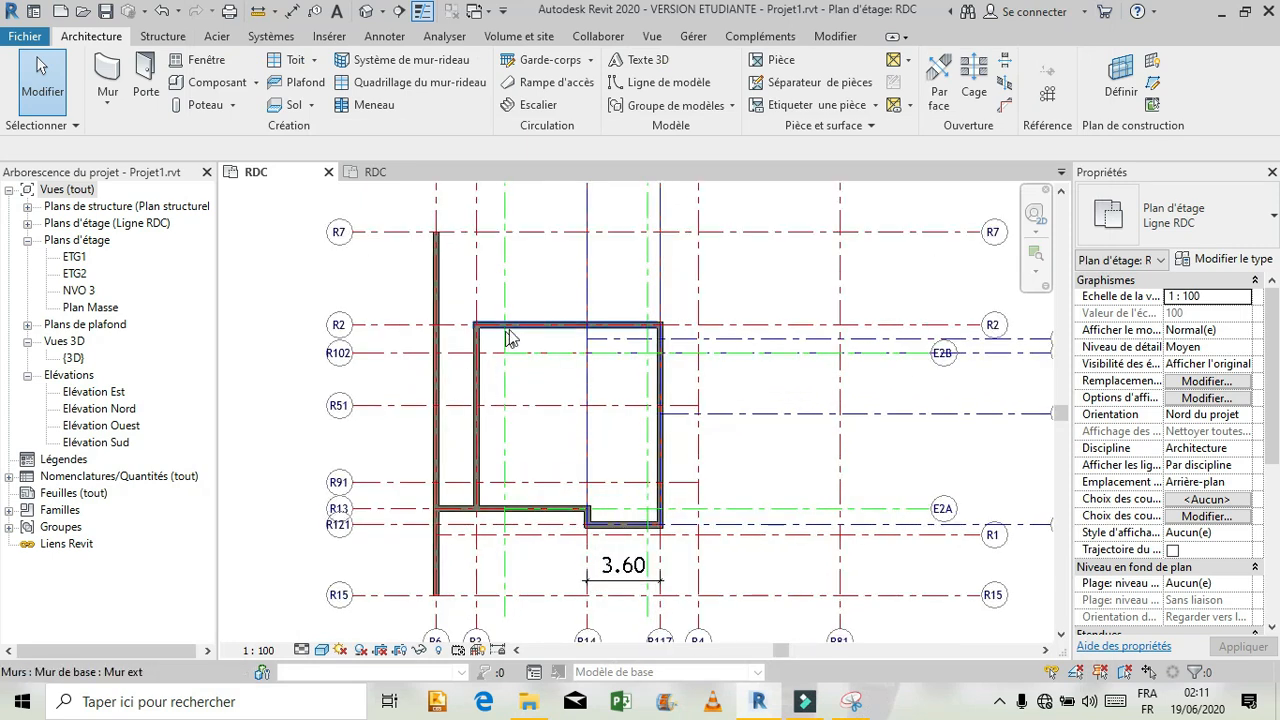
{"action": "left_click", "coordinate": [531, 325]}
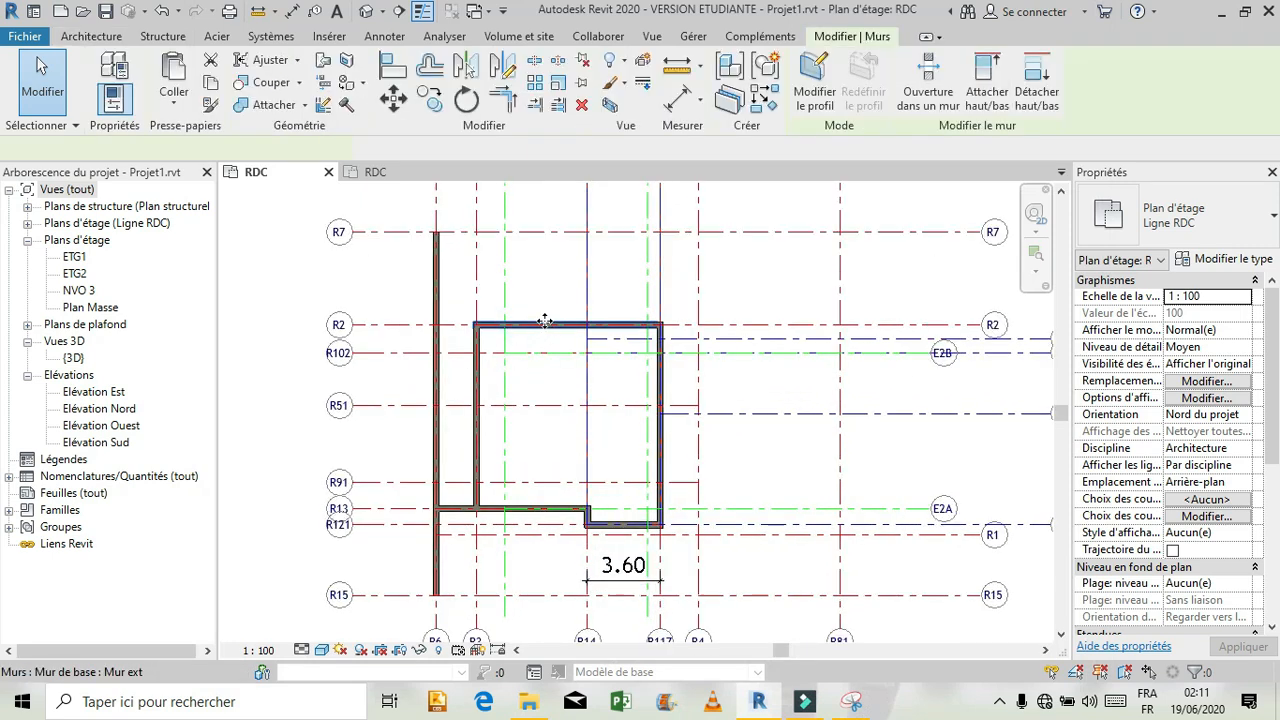
{"action": "left_click_drag", "start_coordinate": [544, 340], "coordinate": [544, 357]}
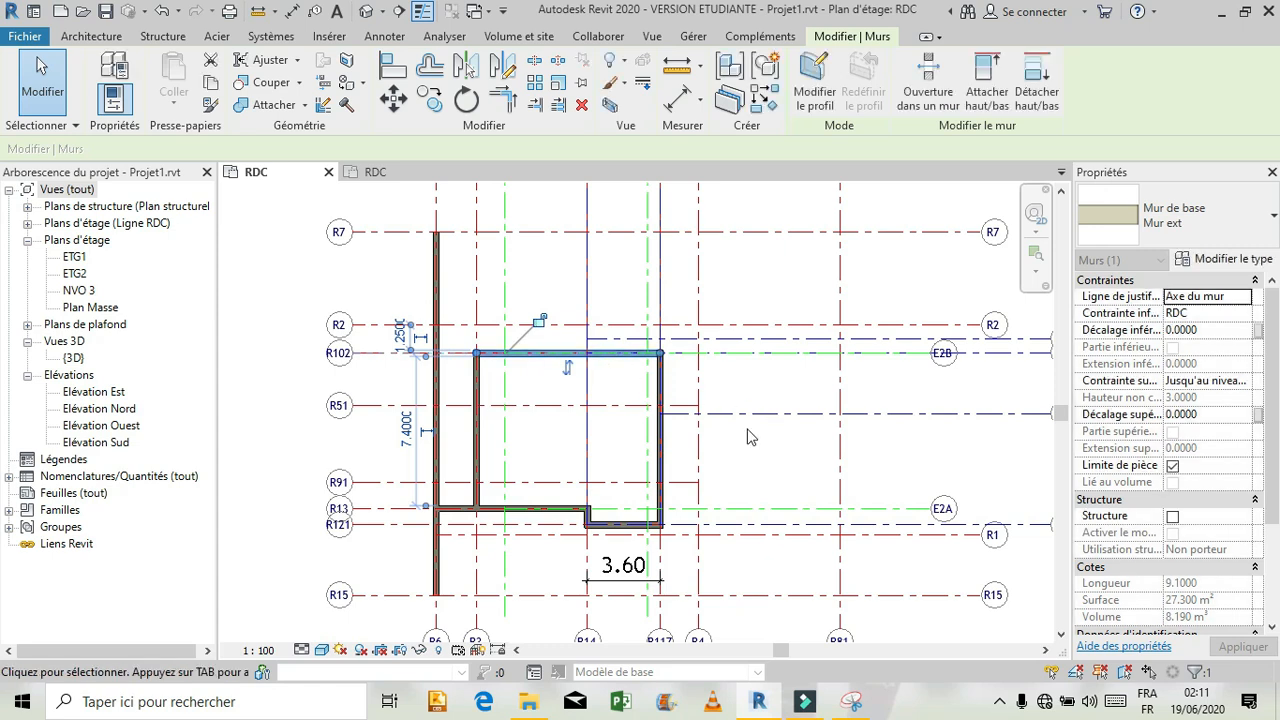
{"action": "left_click", "coordinate": [741, 461]}
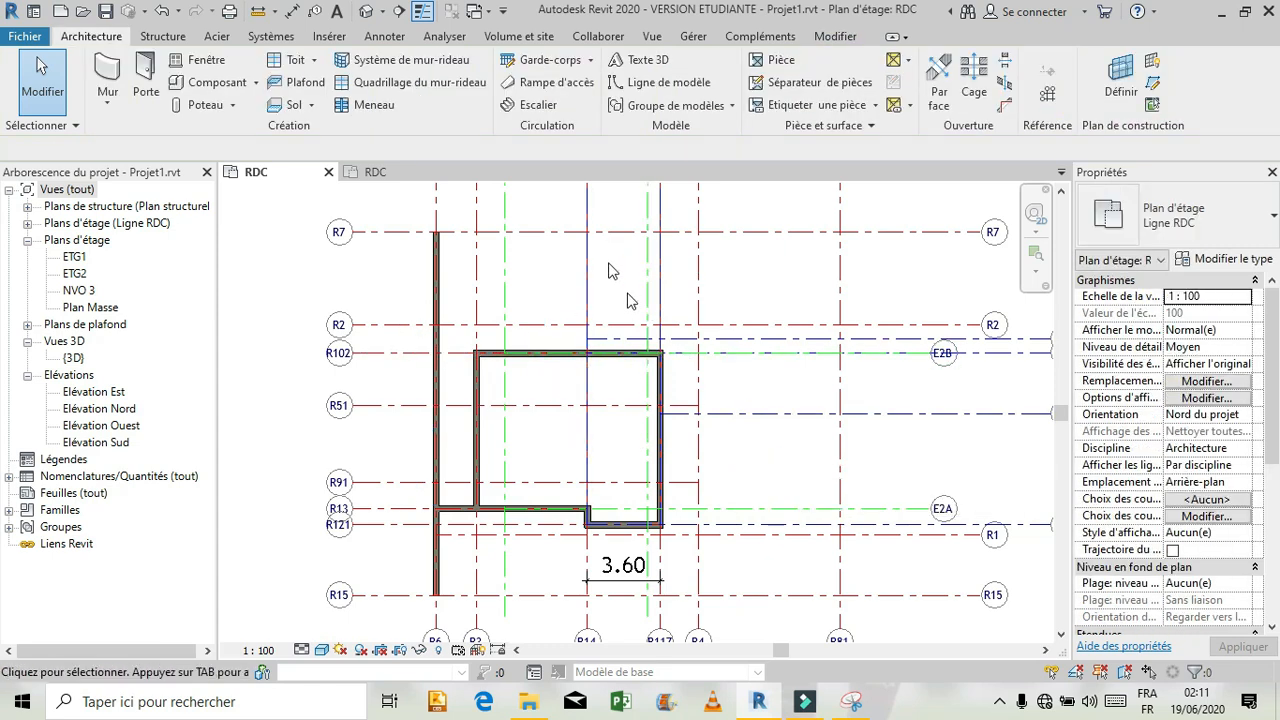
Consult the reference plan again and extend the upper end of the R3 wall to grid line R2
{"action": "scroll", "coordinate": [546, 274], "scroll_direction": "down", "scroll_amount": 1}
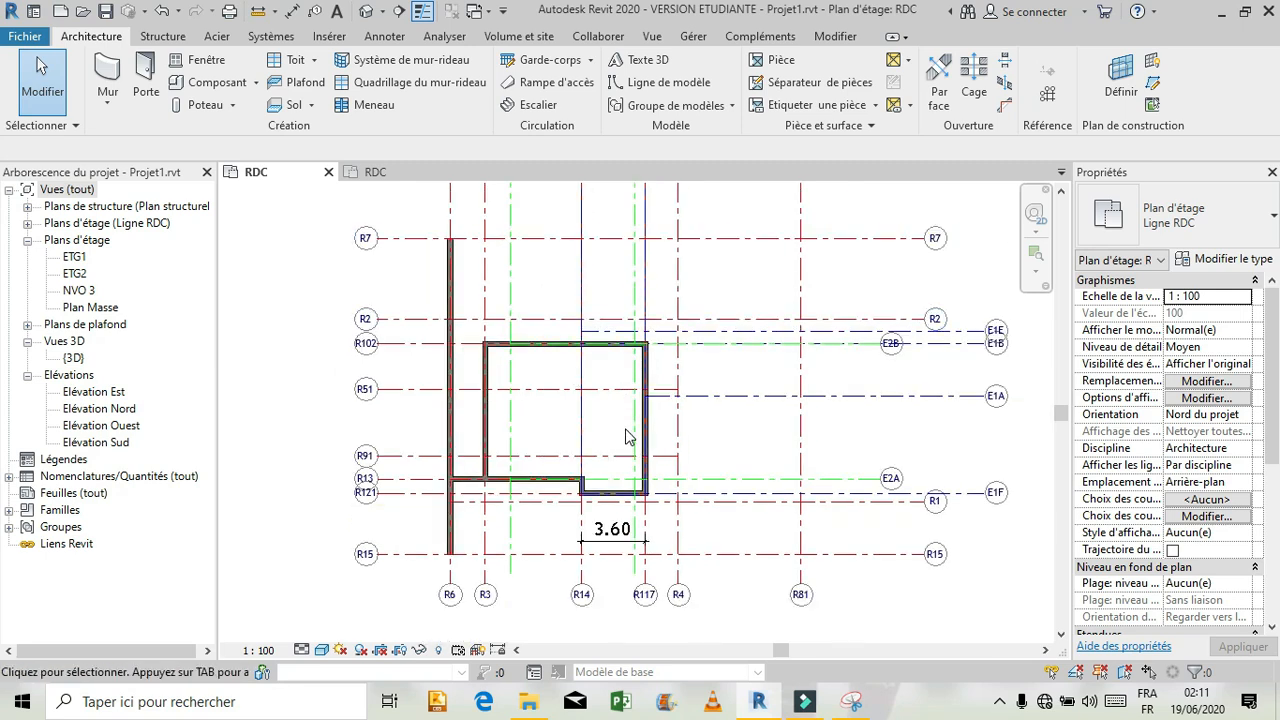
{"action": "left_click", "coordinate": [851, 702]}
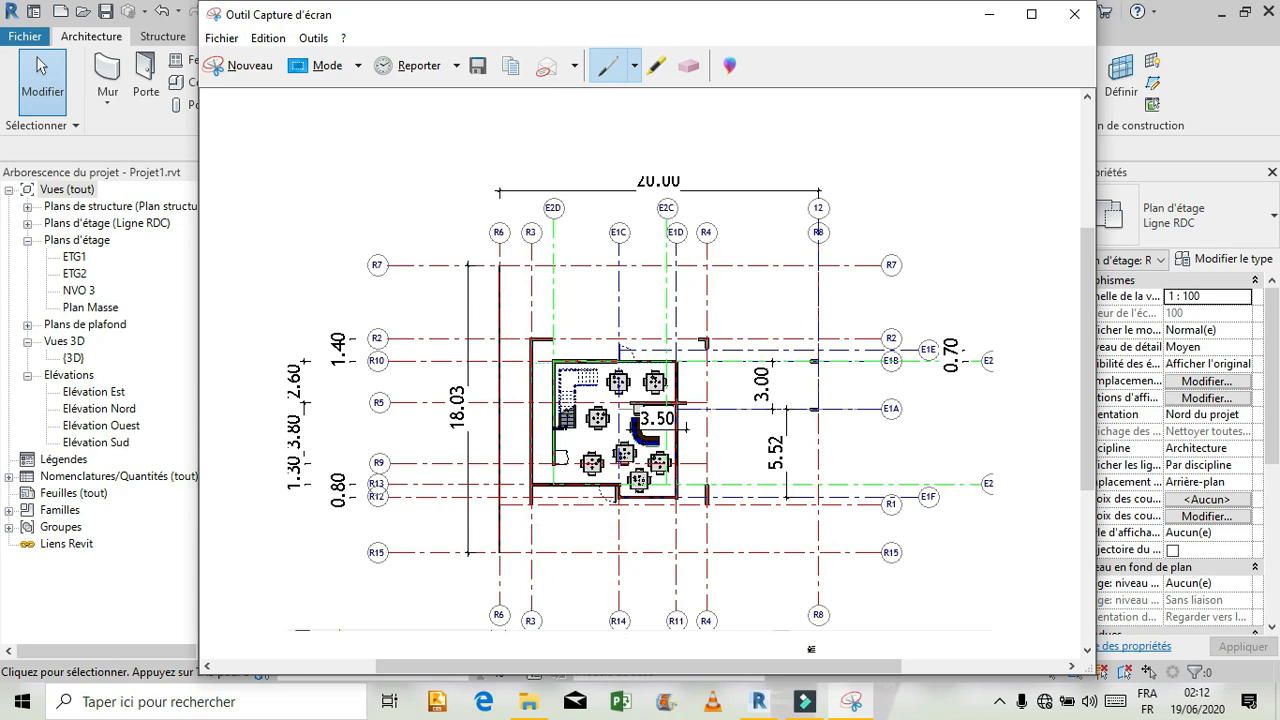
{"action": "left_click", "coordinate": [986, 17]}
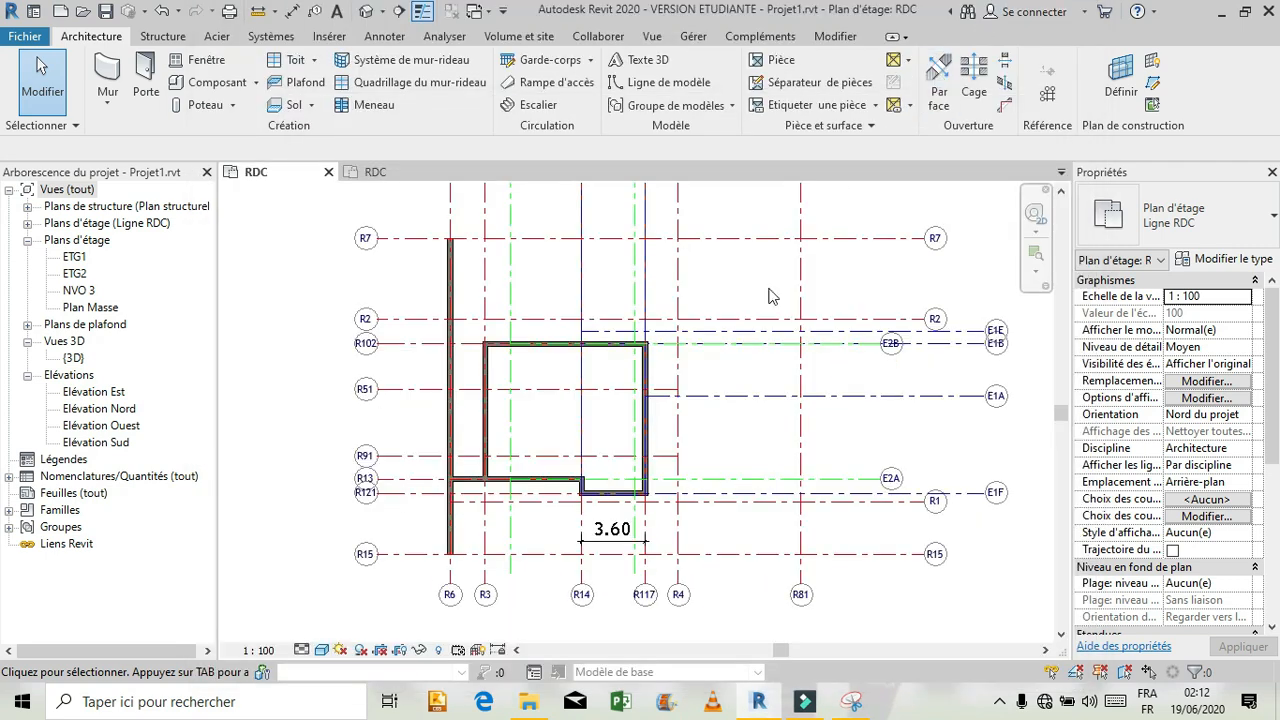
{"action": "left_click", "coordinate": [487, 408]}
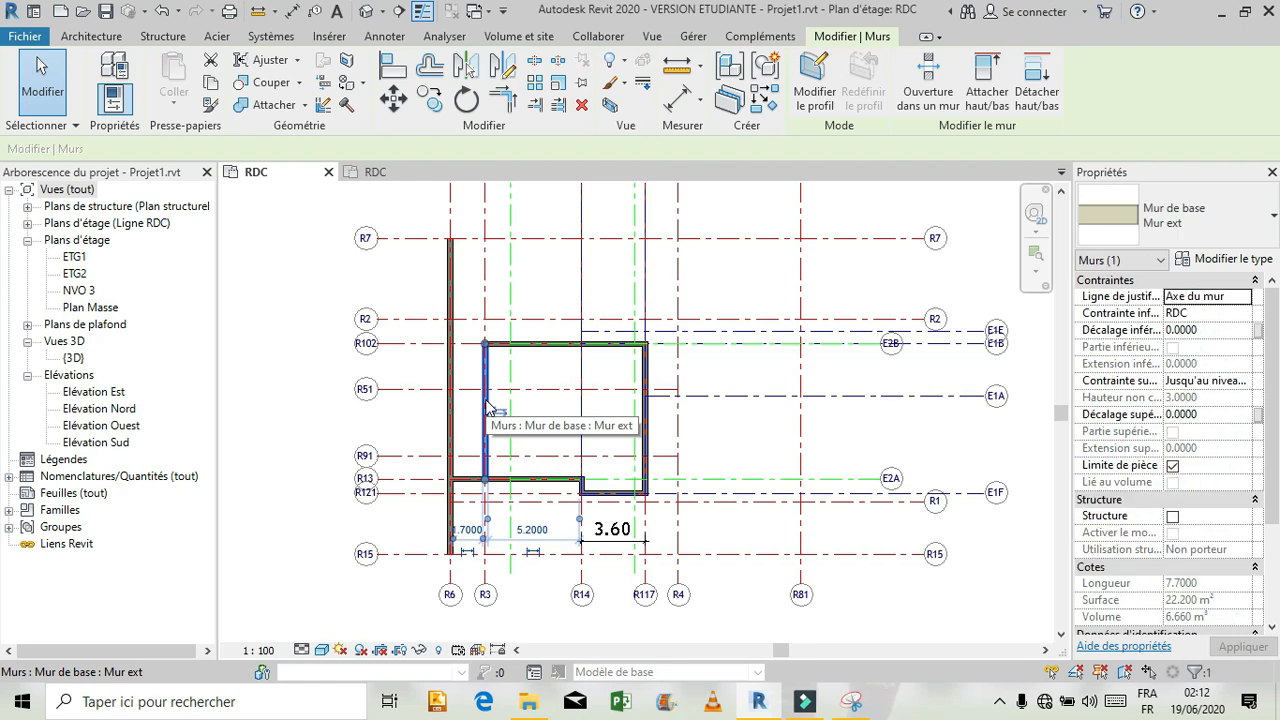
{"action": "left_click_drag", "start_coordinate": [483, 348], "coordinate": [485, 318]}
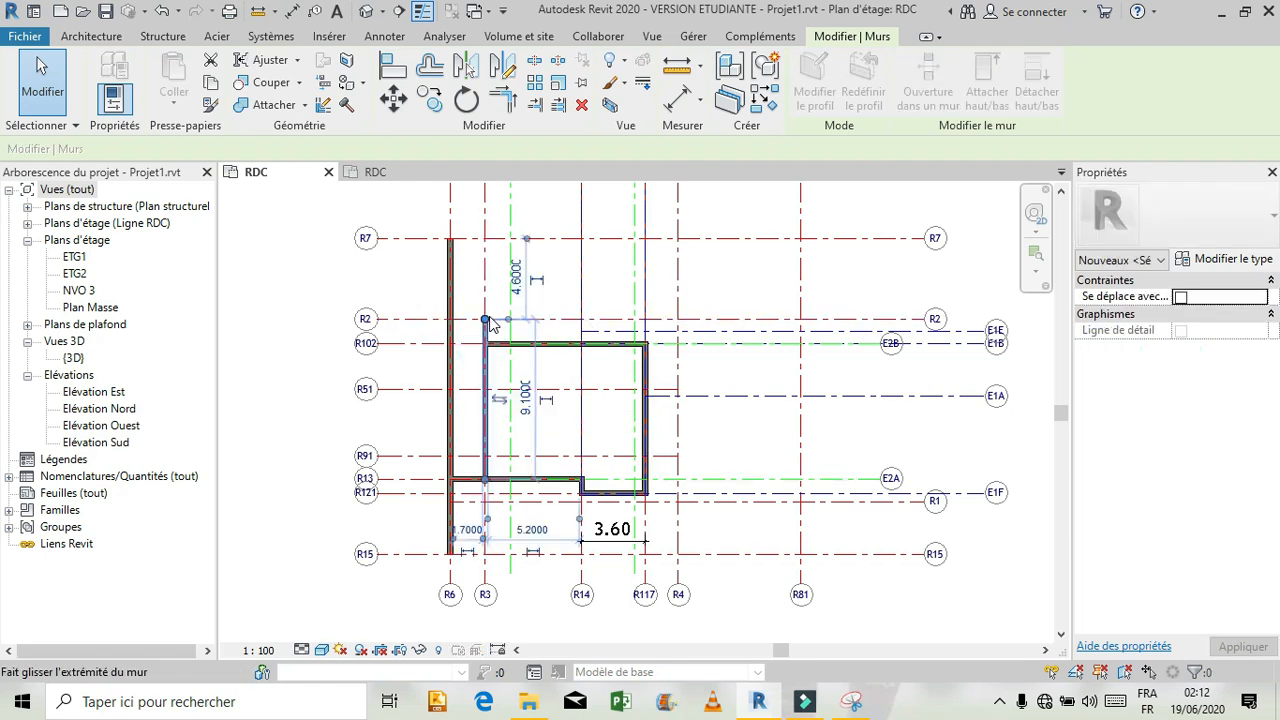
{"action": "left_click", "coordinate": [309, 276]}
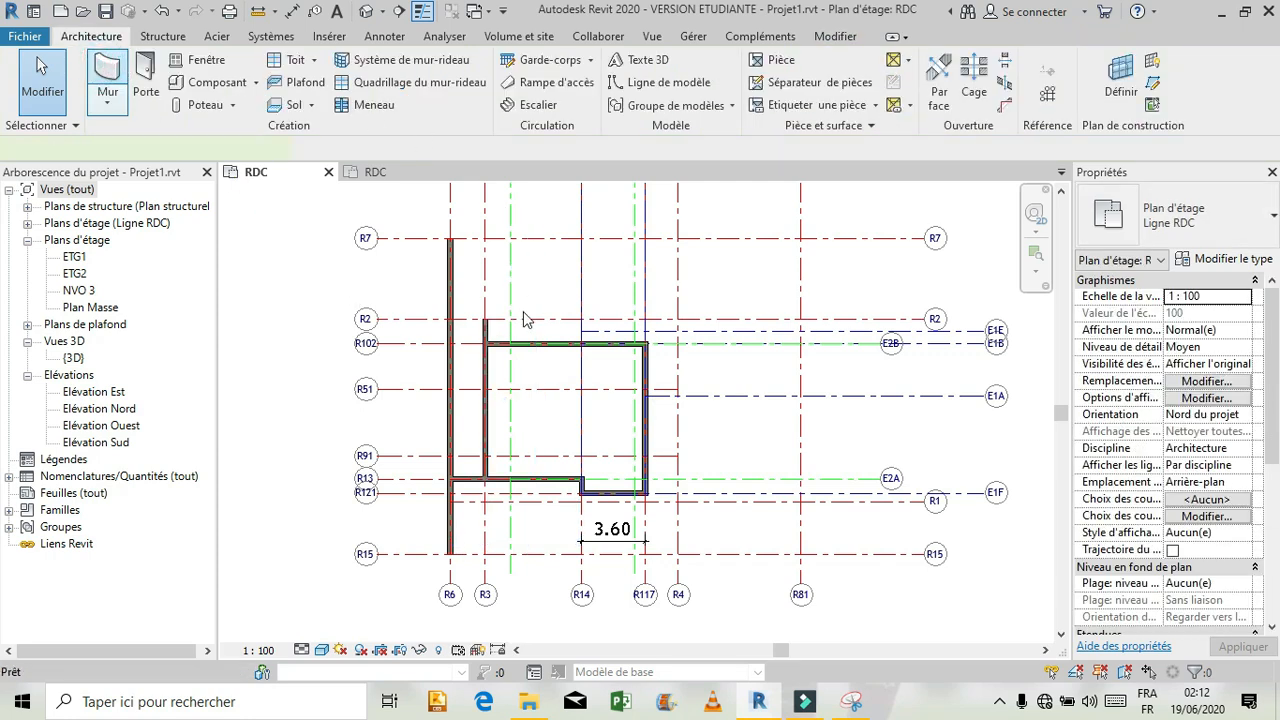
Draw a short Mur ext wall along R2 from R3 to the first green vertical grid line
{"action": "key", "text": "w"}
{"action": "key", "text": "a"}
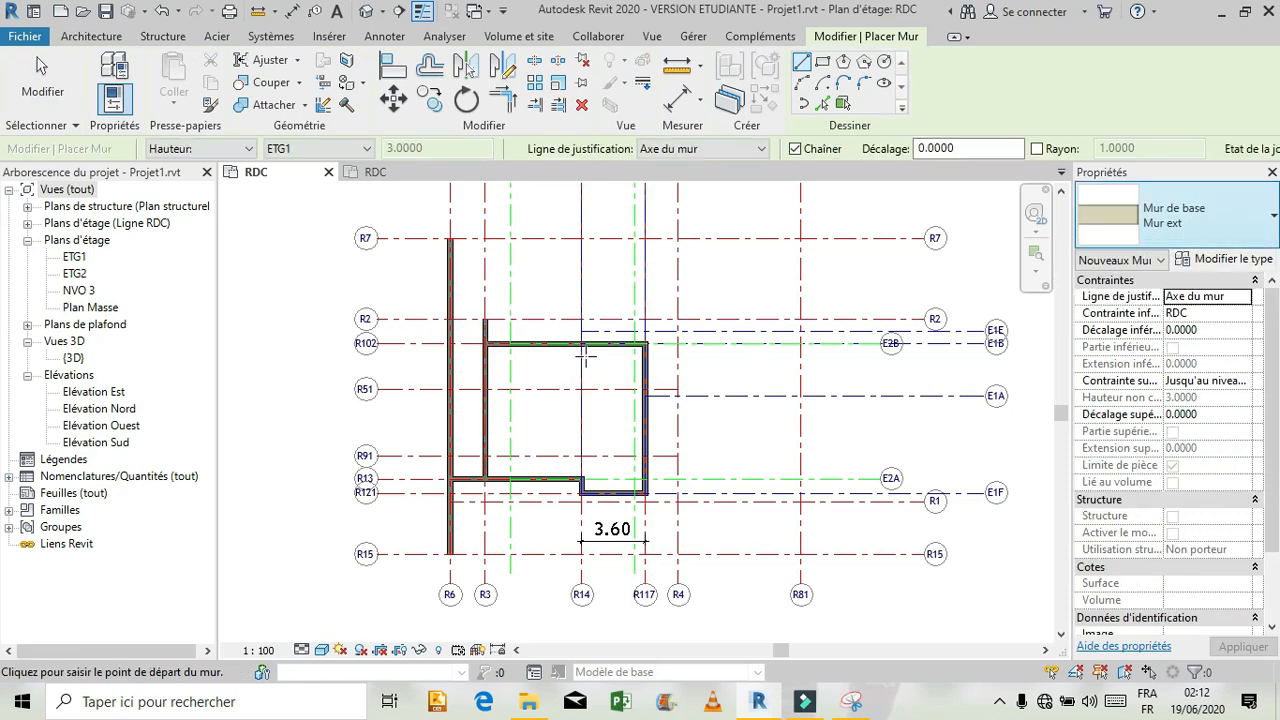
{"action": "left_click", "coordinate": [484, 319]}
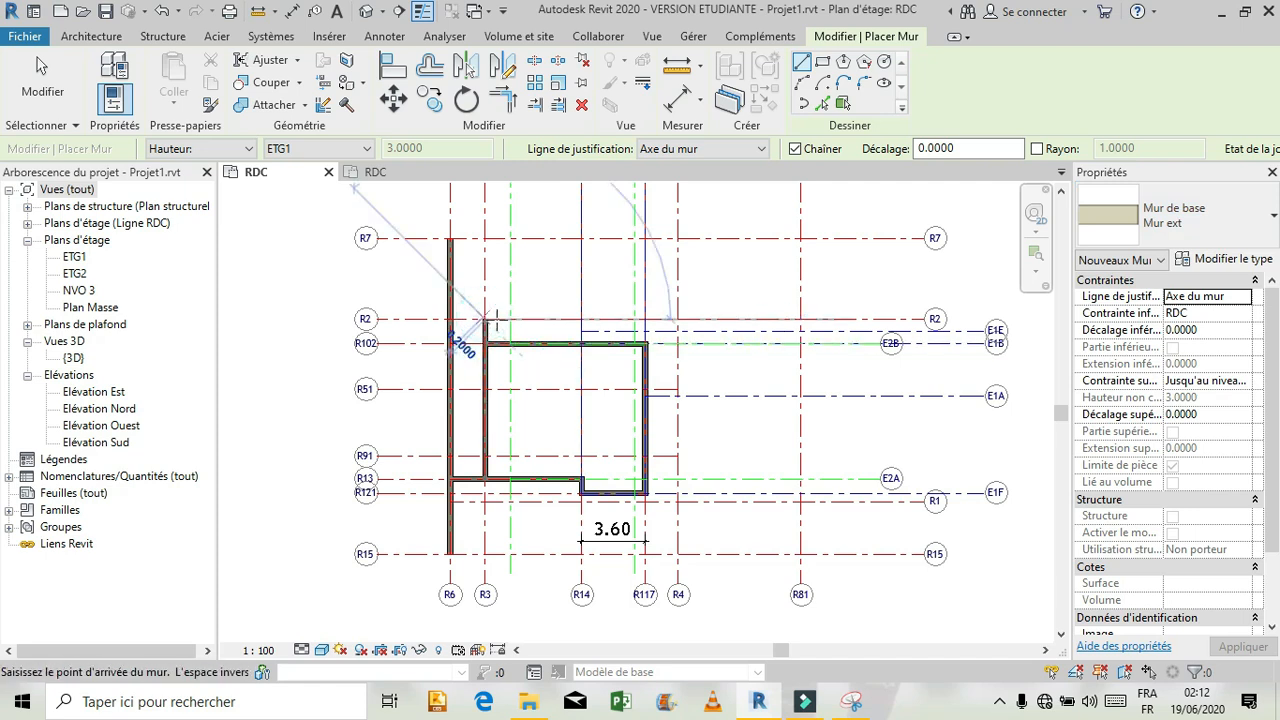
{"action": "left_click", "coordinate": [509, 319]}
{"action": "key", "text": "Escape"}
{"action": "key", "text": "Escape"}
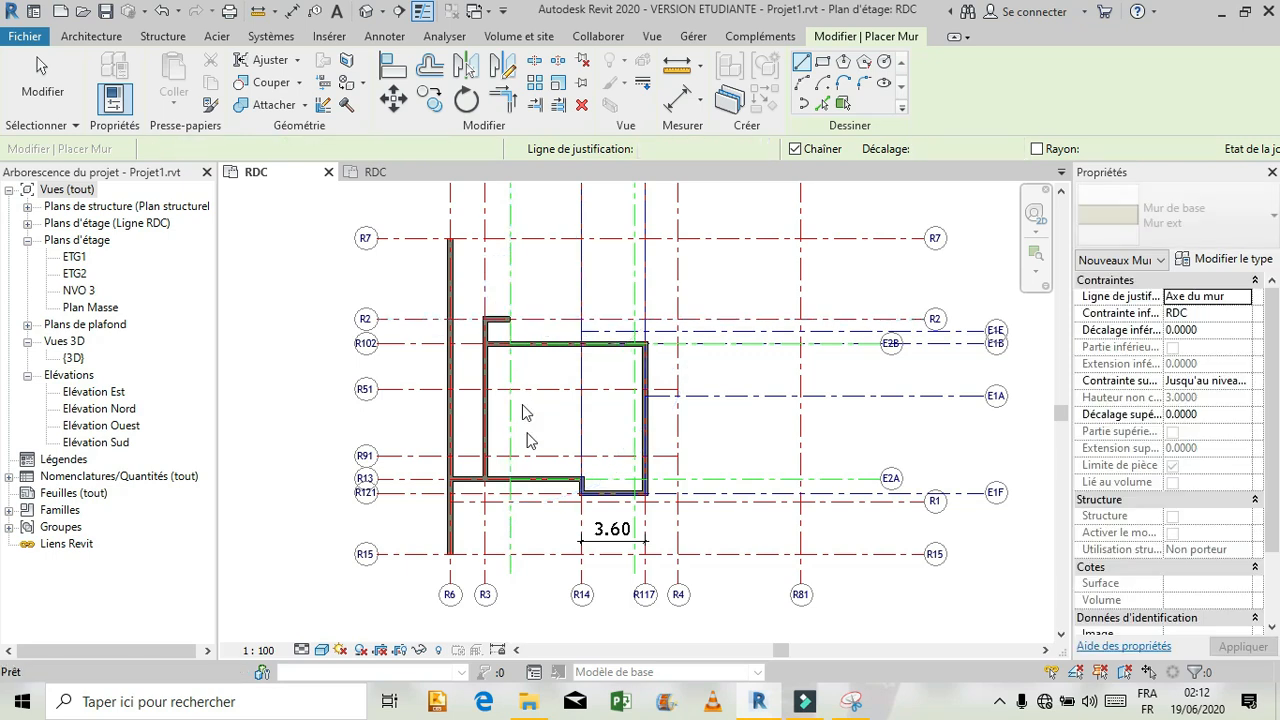
Extend the lower end of the R3 wall down to grid line R1
{"action": "left_click", "coordinate": [484, 465]}
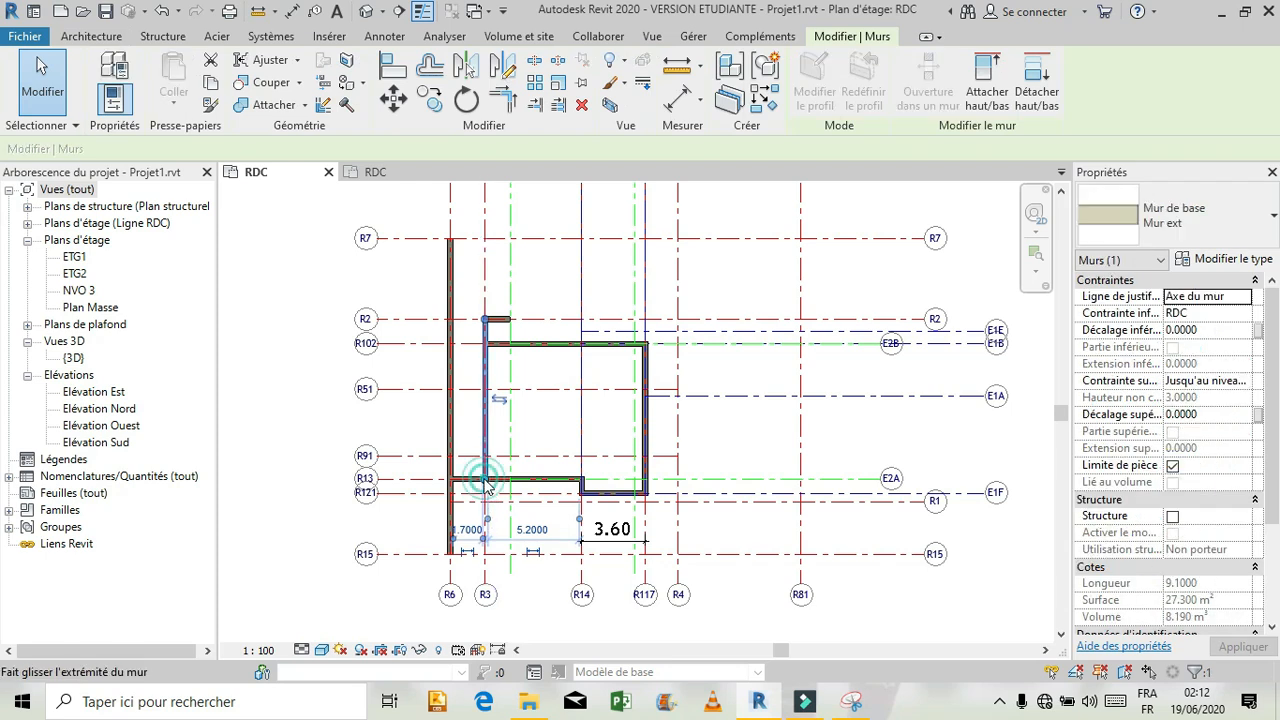
{"action": "mouse_move", "coordinate": [484, 483]}
{"action": "left_mouse_down"}
{"action": "mouse_move", "coordinate": [474, 494]}
{"action": "mouse_move", "coordinate": [485, 502]}
{"action": "left_mouse_up"}
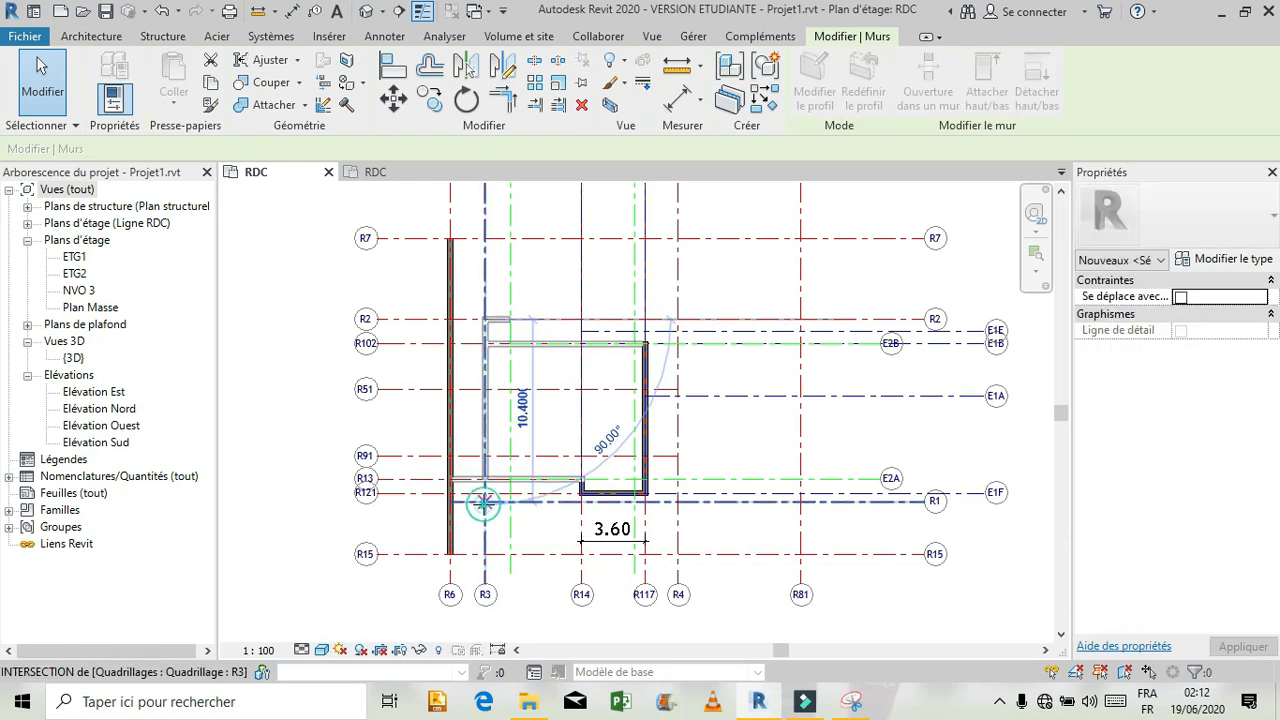
{"action": "key", "text": "Escape"}
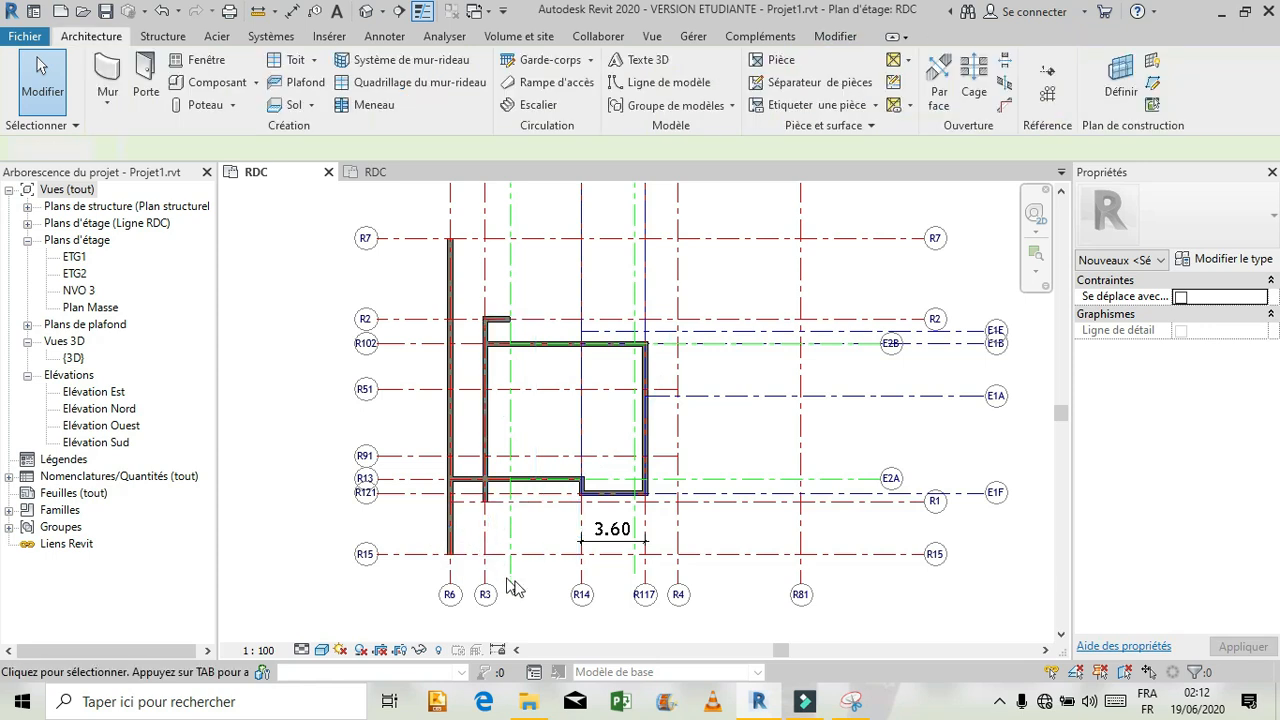
Consult the captured reference plan and, for a new wall, duplicate the Mur ext type as Mur int
{"action": "left_click", "coordinate": [849, 705]}
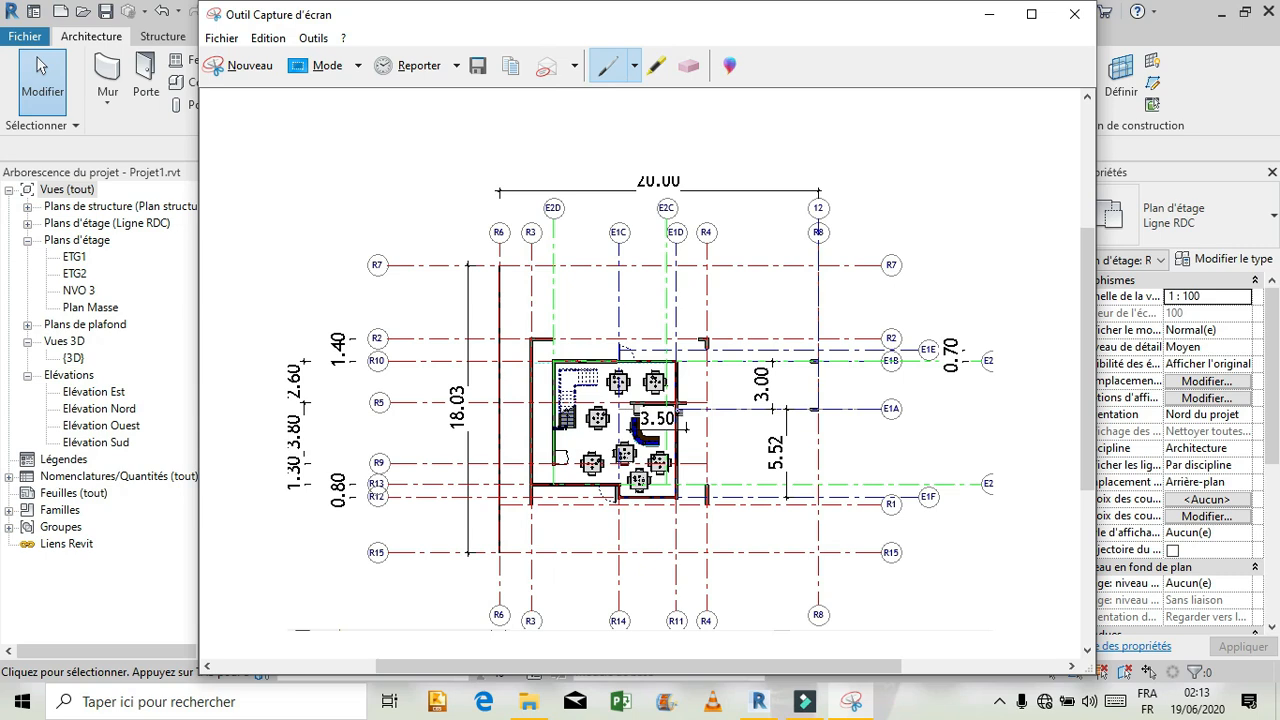
{"action": "scroll", "coordinate": [686, 423], "scroll_direction": "up", "scroll_amount": 2}
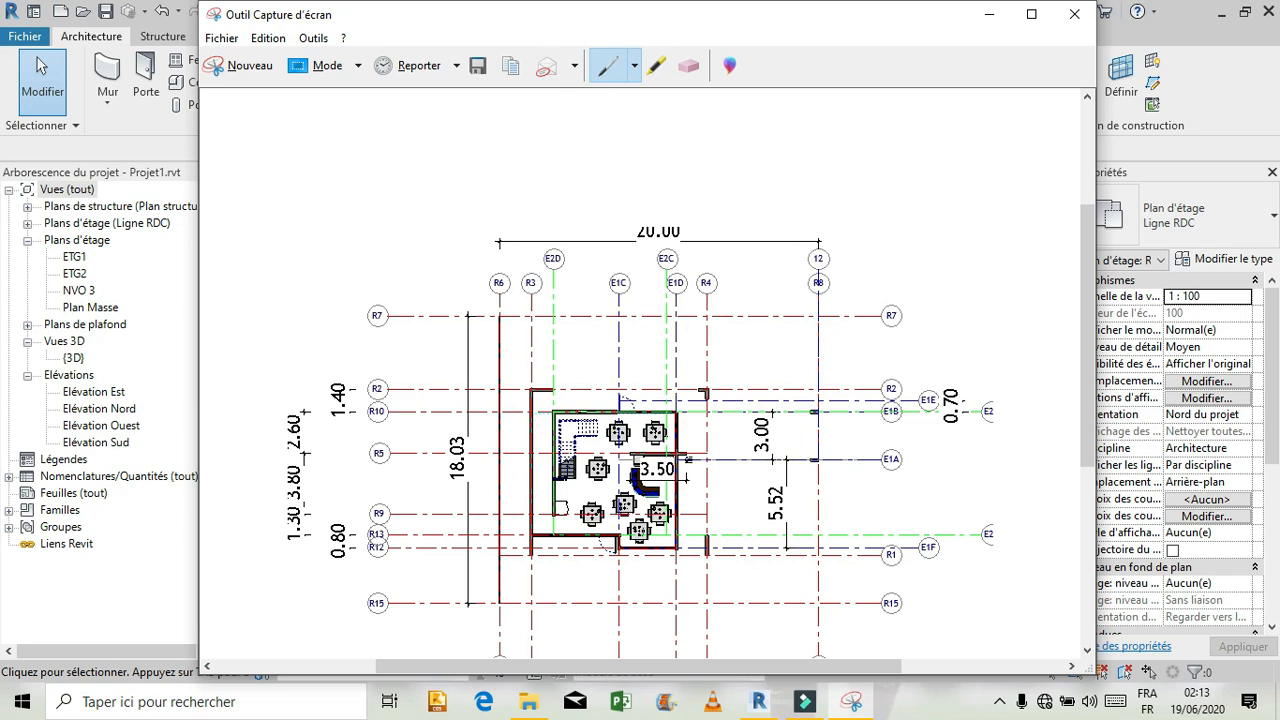
{"action": "left_click", "coordinate": [988, 14]}
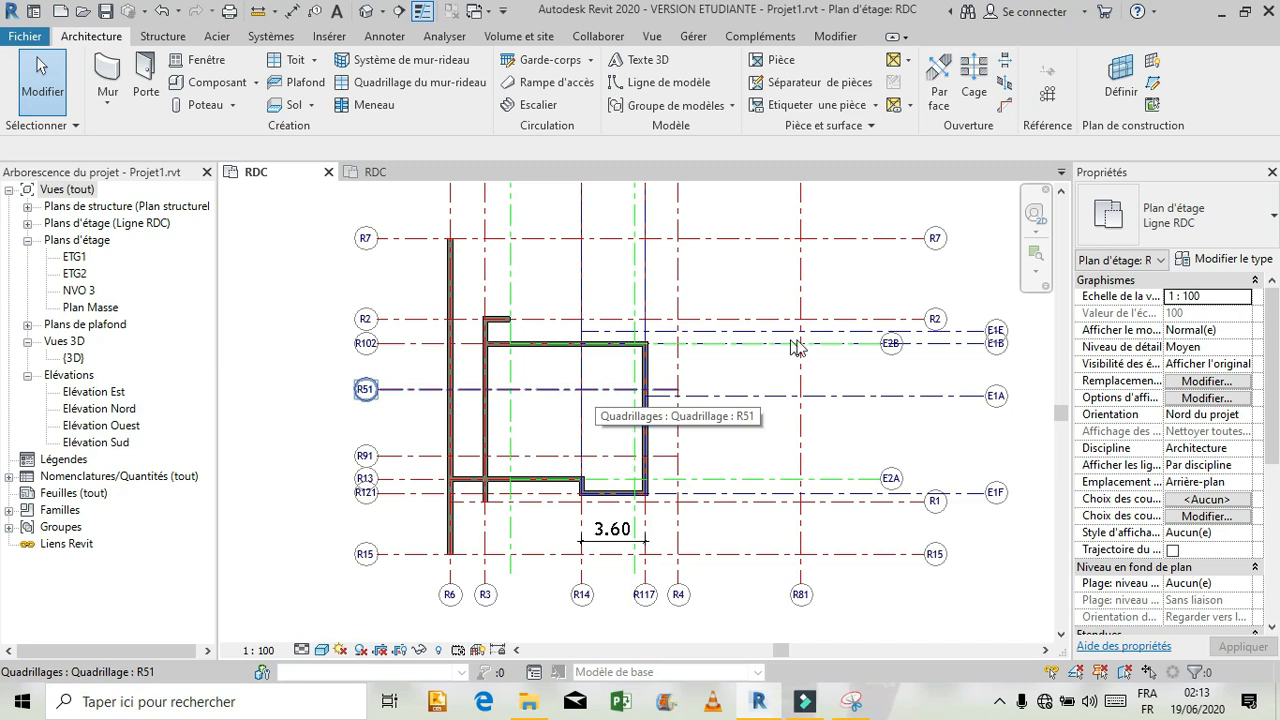
{"action": "left_click", "coordinate": [90, 80]}
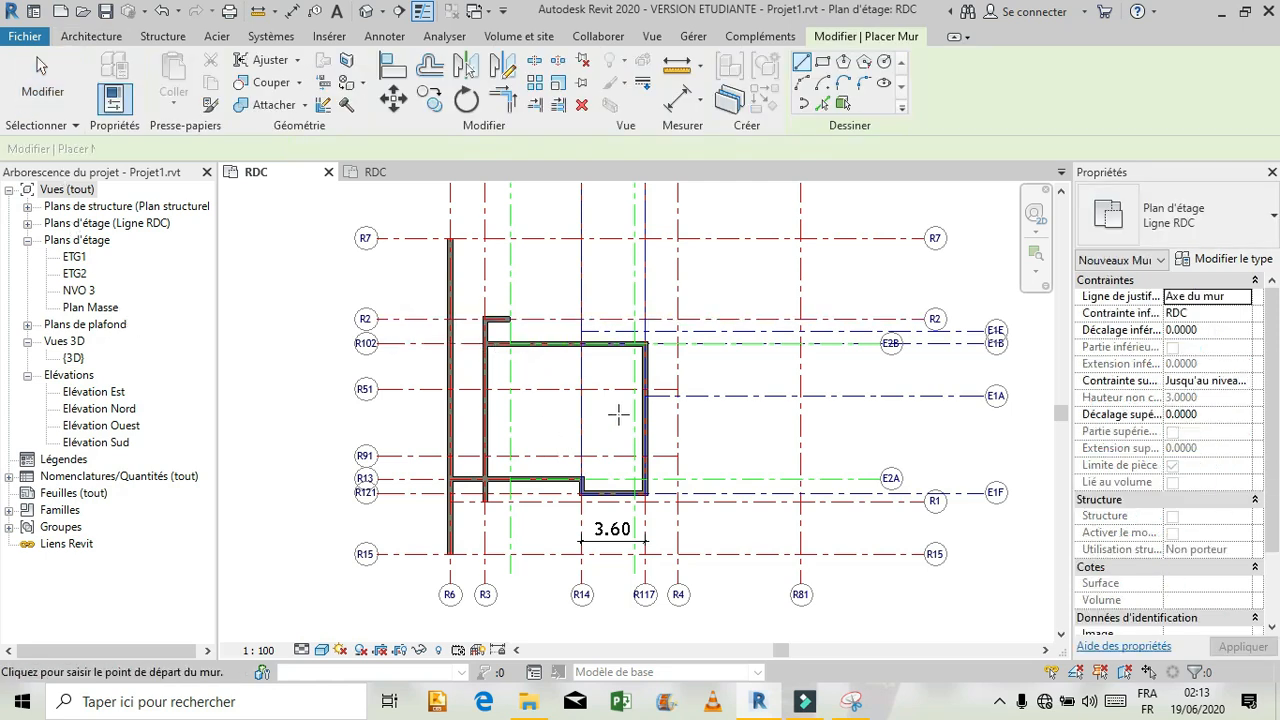
{"action": "scroll", "coordinate": [617, 412], "scroll_direction": "up", "scroll_amount": 2}
{"action": "scroll", "coordinate": [678, 412], "scroll_direction": "up", "scroll_amount": 1}
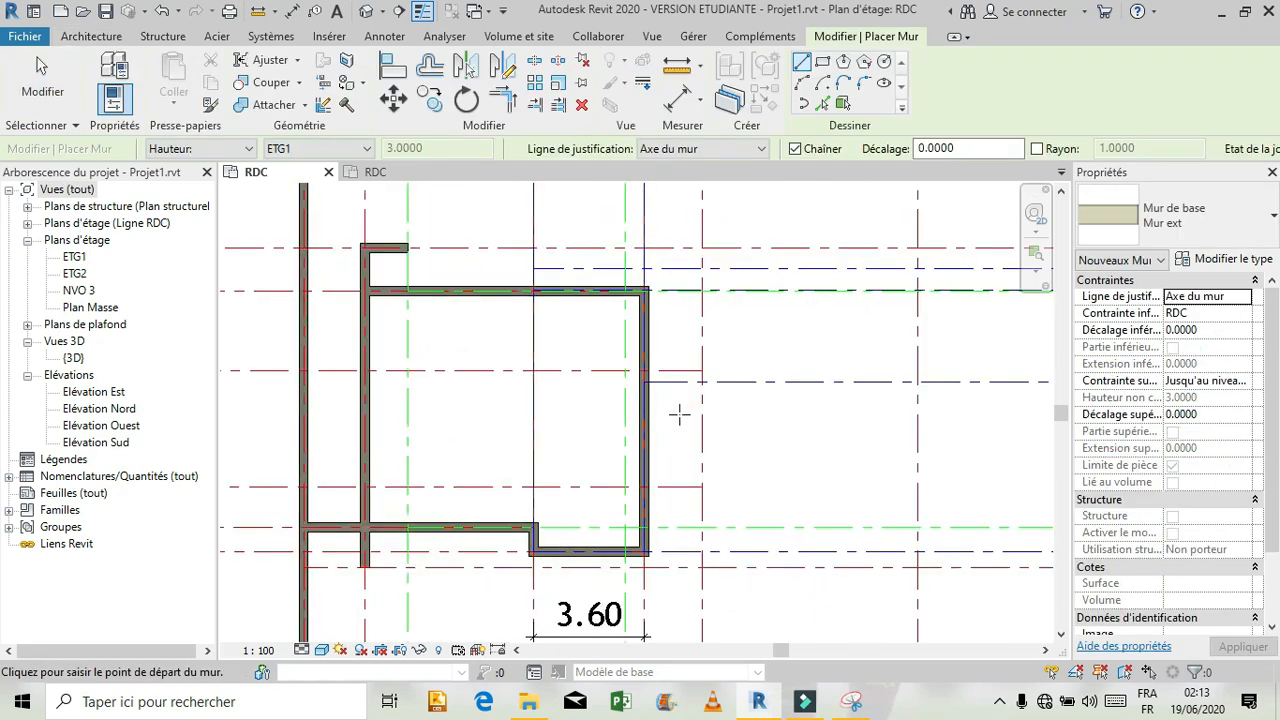
{"action": "scroll", "coordinate": [665, 437], "scroll_direction": "up", "scroll_amount": 1}
{"action": "scroll", "coordinate": [665, 430], "scroll_direction": "down", "scroll_amount": 2}
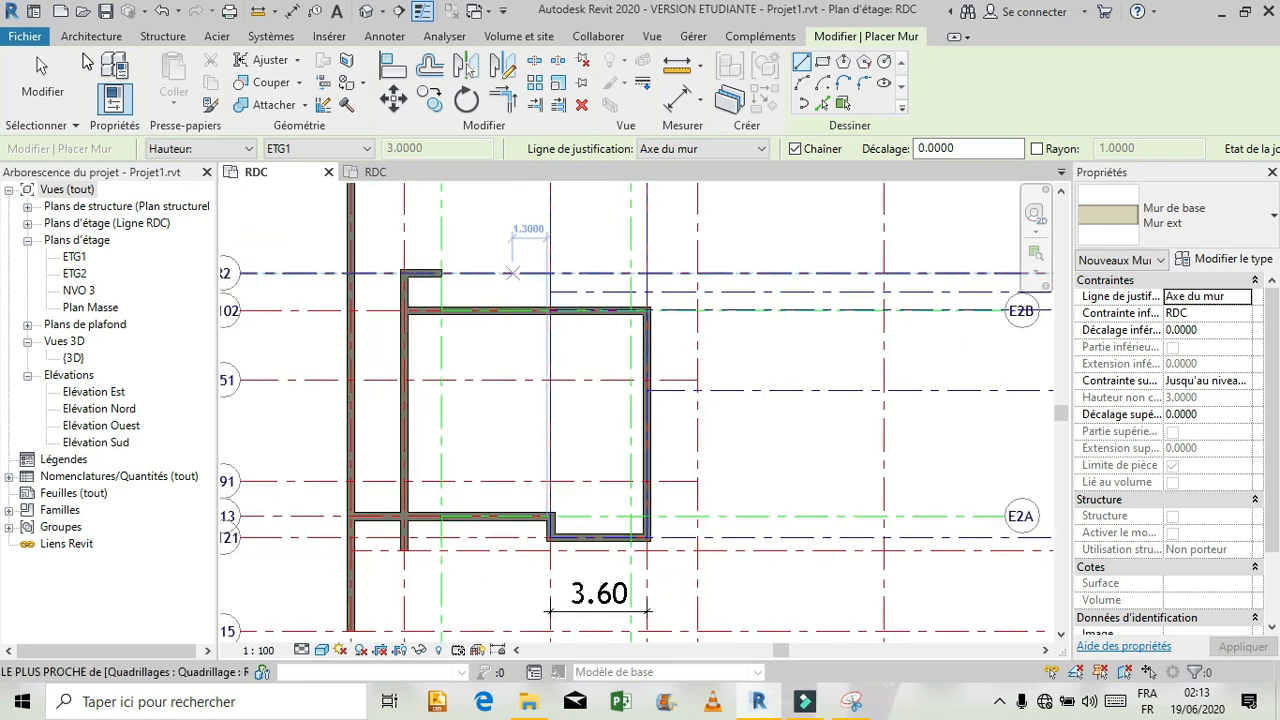
{"action": "left_click", "coordinate": [1238, 262]}
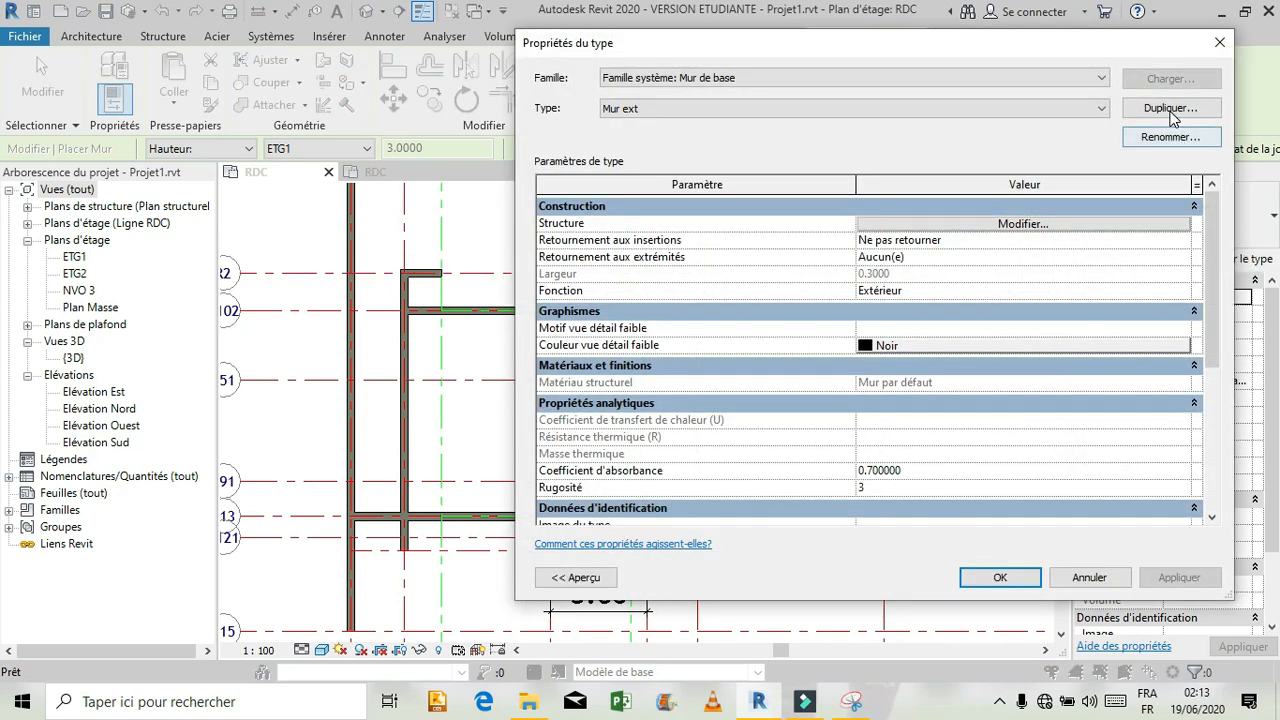
{"action": "left_click", "coordinate": [1171, 113]}
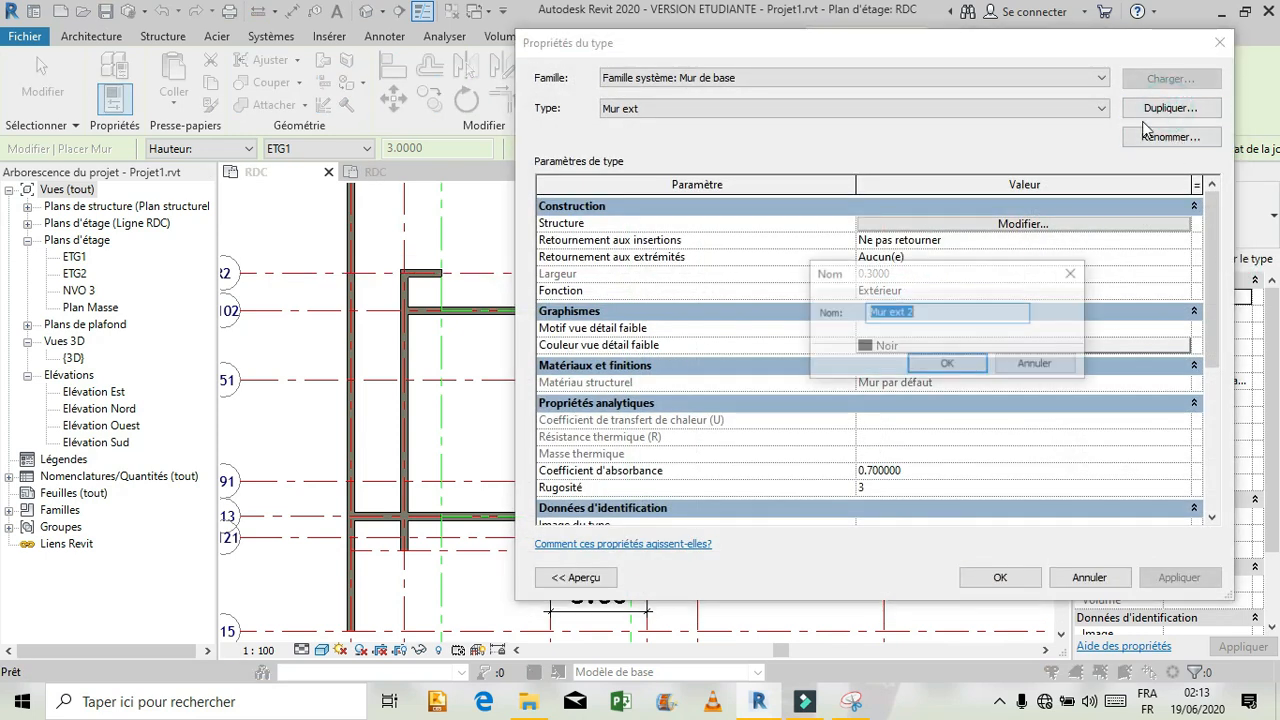
{"action": "key", "text": "Right"}
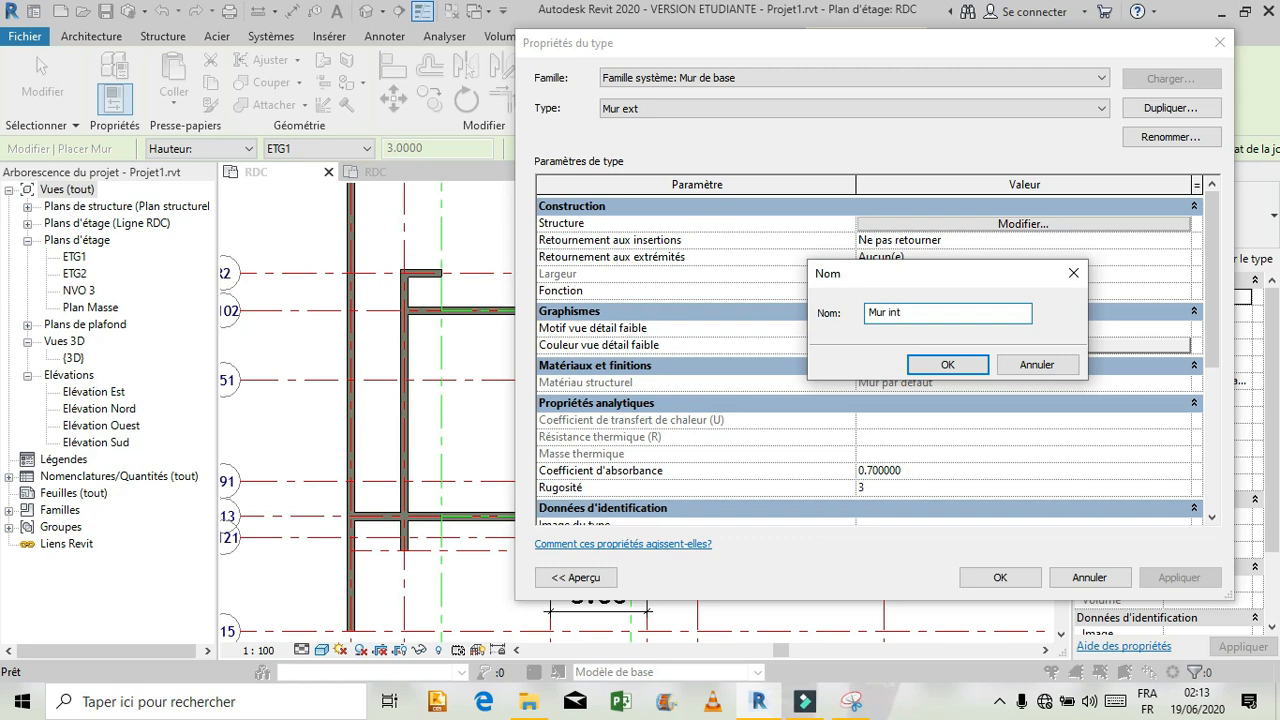
{"action": "left_click", "coordinate": [963, 367]}
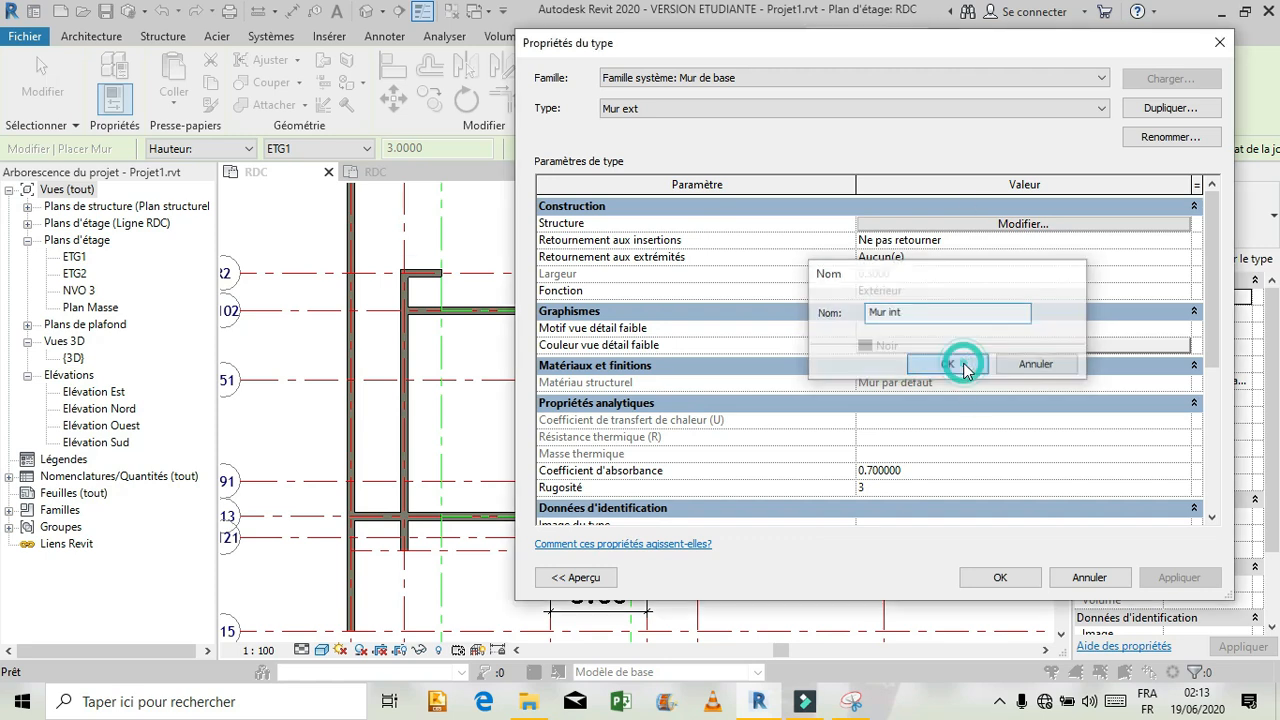
Set the Porteur/Ossature layer thickness of the Mur int type to 0.10 m
{"action": "left_click", "coordinate": [1029, 223]}
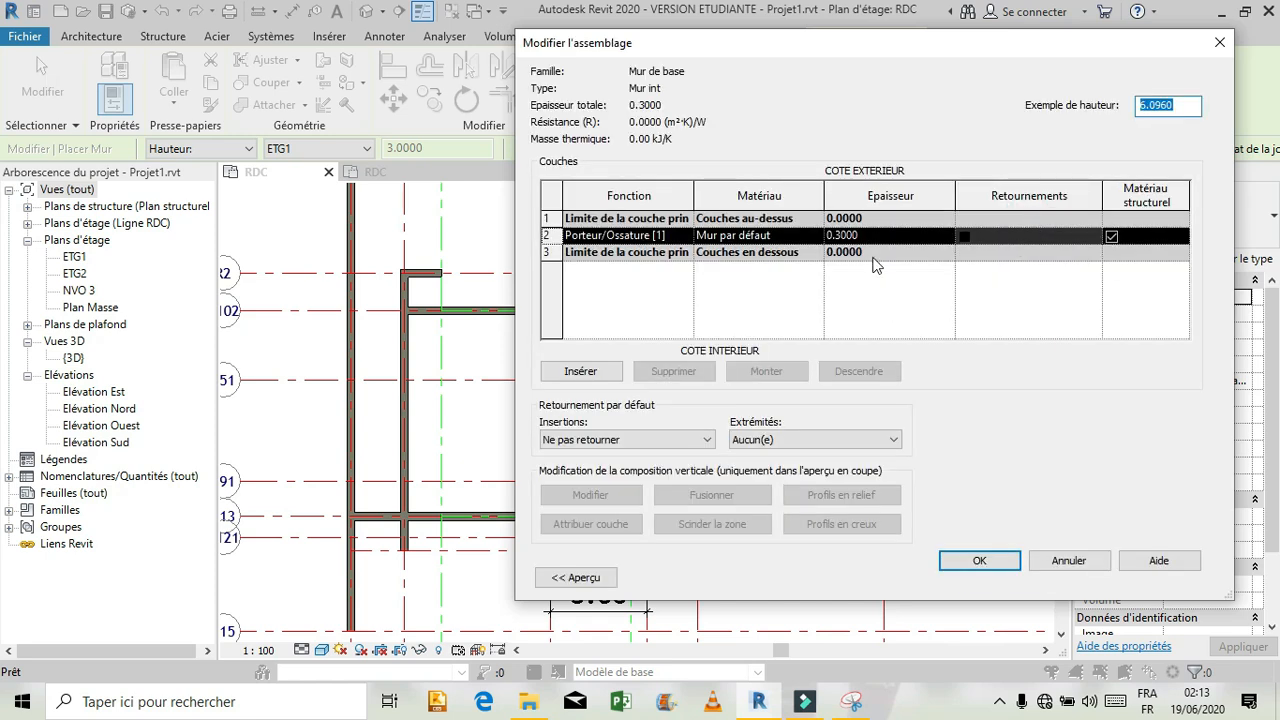
{"action": "left_click", "coordinate": [876, 238]}
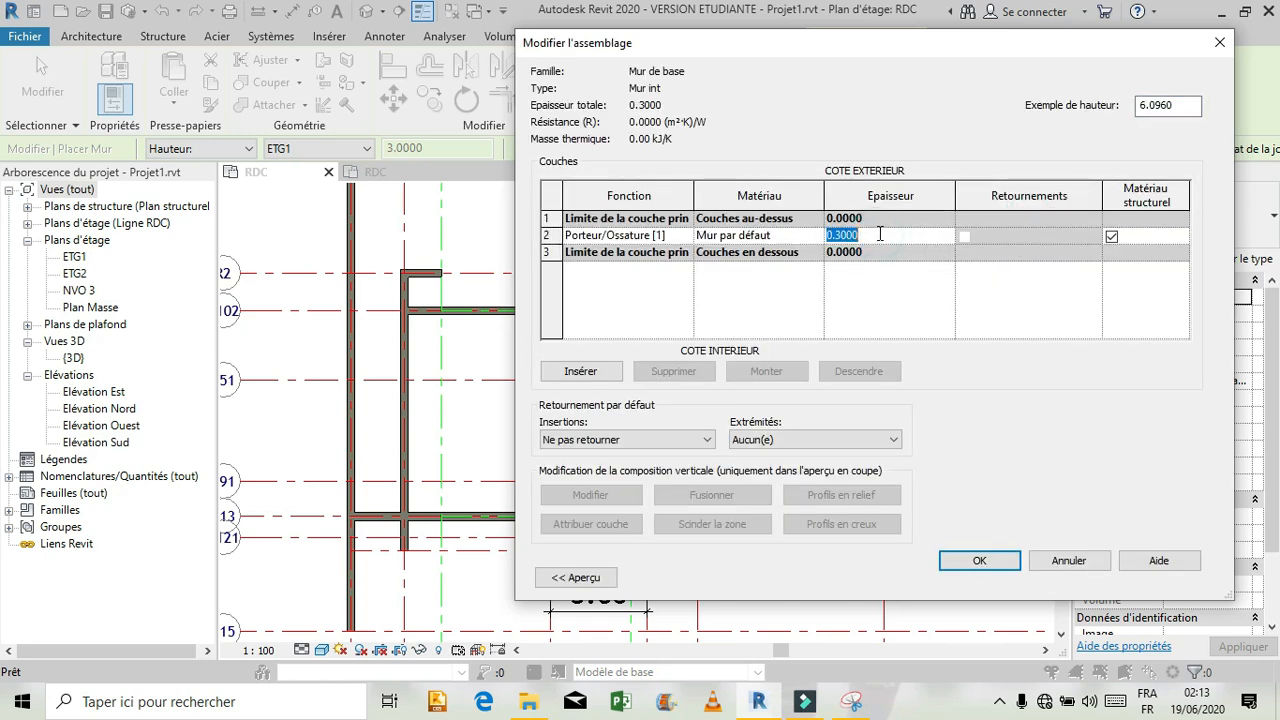
{"action": "type", "text": "0.10"}
{"action": "left_click", "coordinate": [980, 560]}
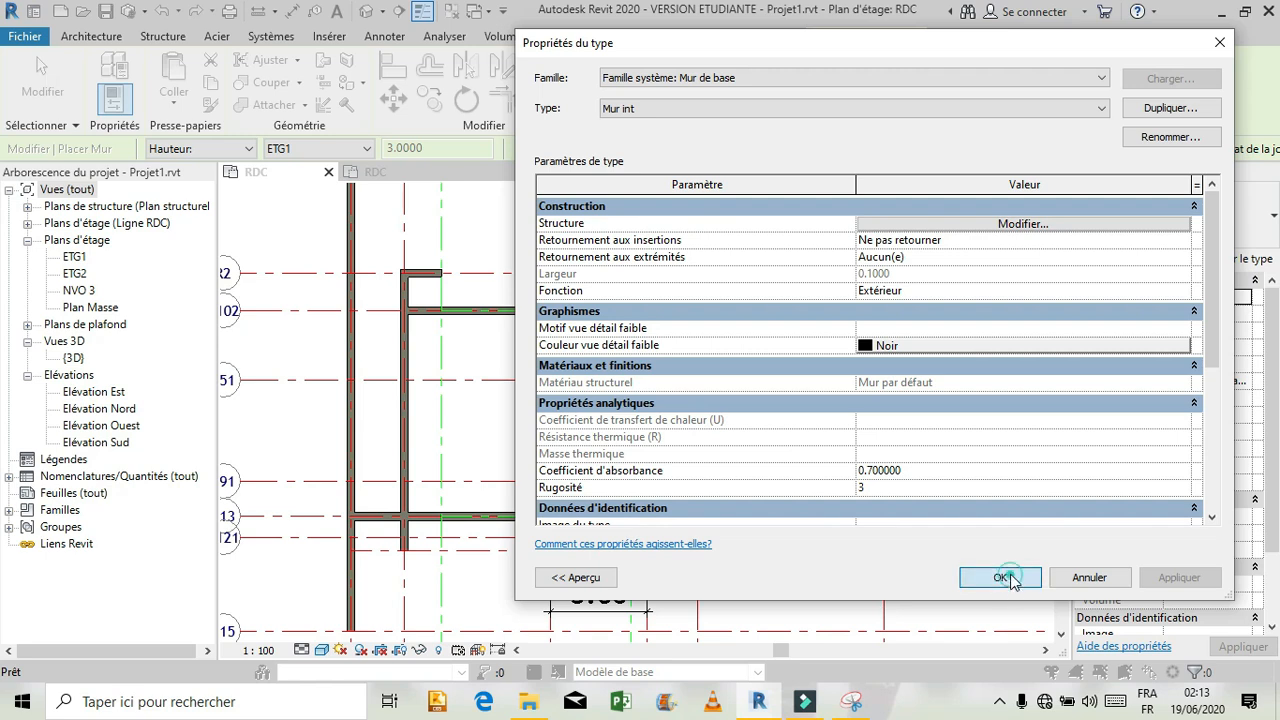
{"action": "left_click", "coordinate": [1001, 578]}
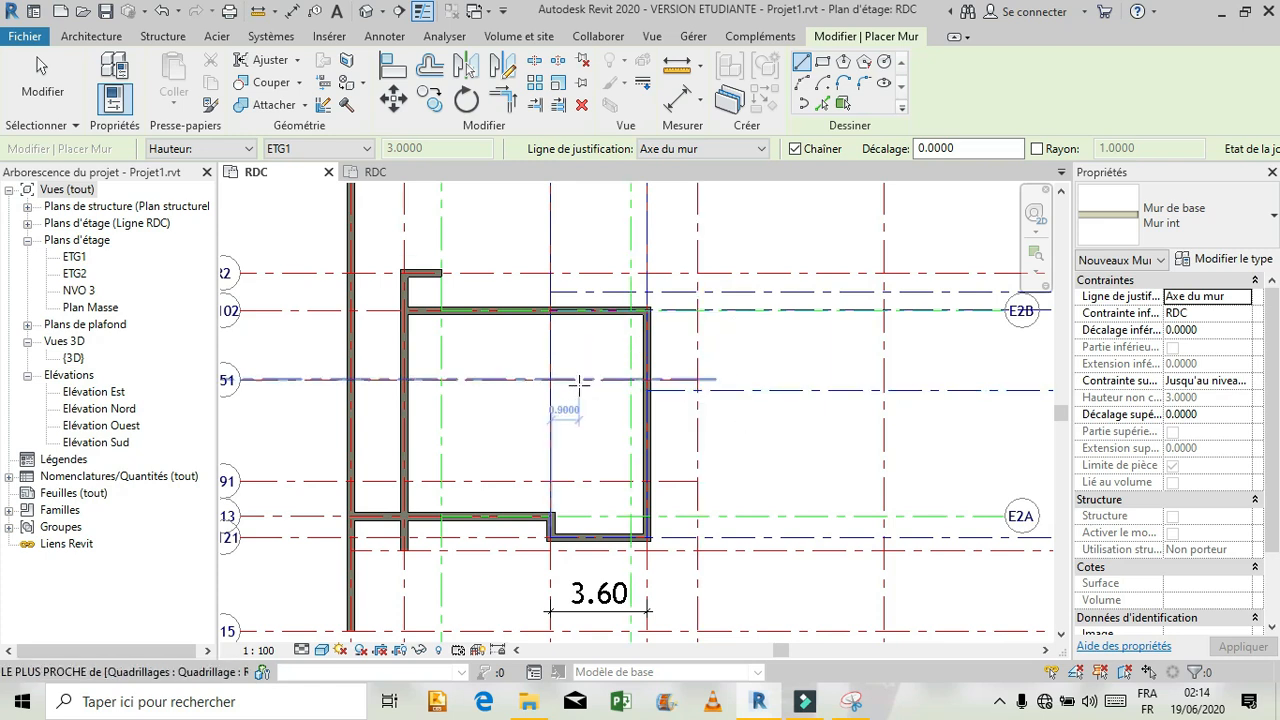
Draw a horizontal Mur int wall about 3.5 m long on grid line R51, starting inside the room and crossing the R117 wall
{"action": "scroll", "coordinate": [578, 380], "scroll_direction": "up", "scroll_amount": 2}
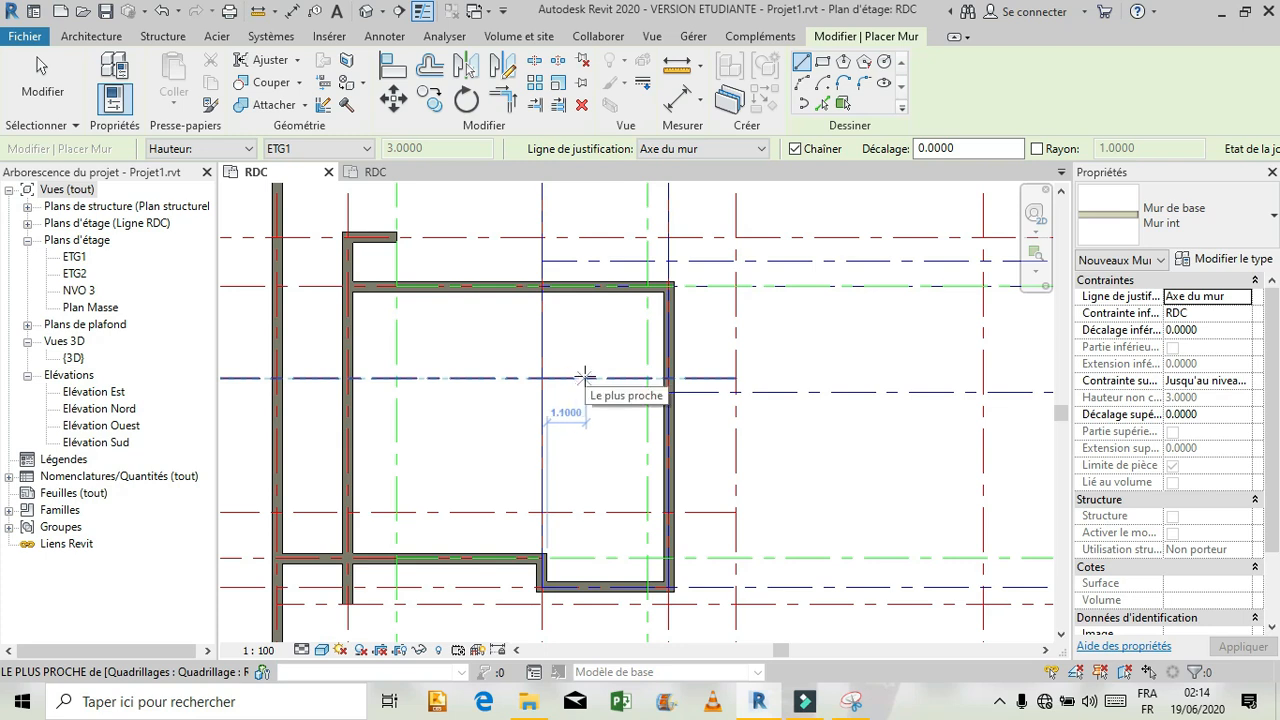
{"action": "left_click", "coordinate": [588, 384]}
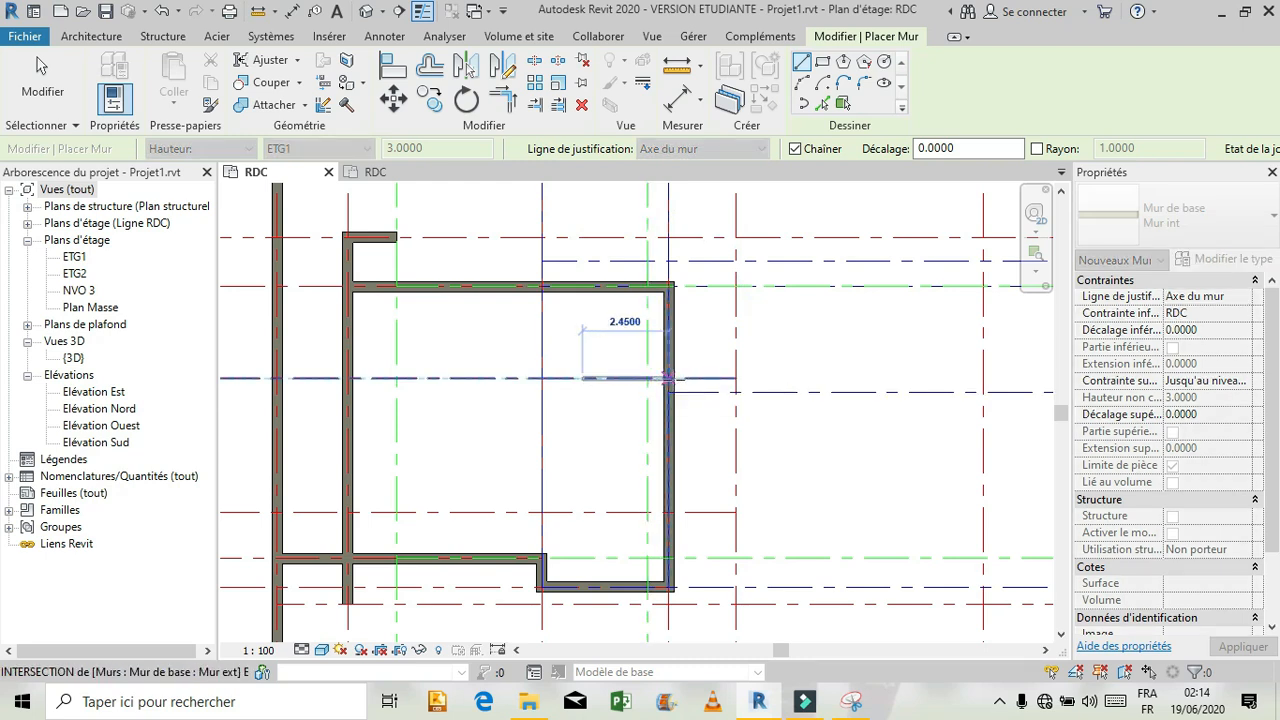
{"action": "scroll", "coordinate": [667, 378], "scroll_direction": "up", "scroll_amount": 2}
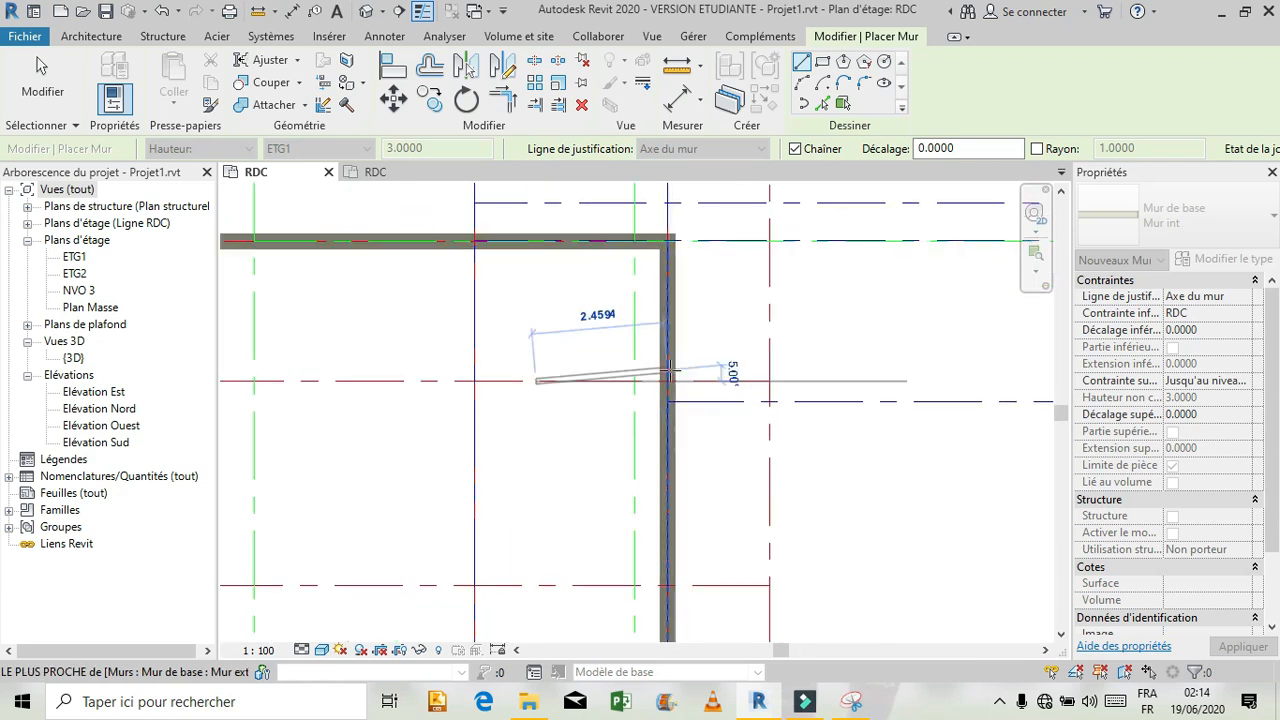
{"action": "scroll", "coordinate": [667, 372], "scroll_direction": "up", "scroll_amount": 2}
{"action": "scroll", "coordinate": [667, 372], "scroll_direction": "up", "scroll_amount": 2}
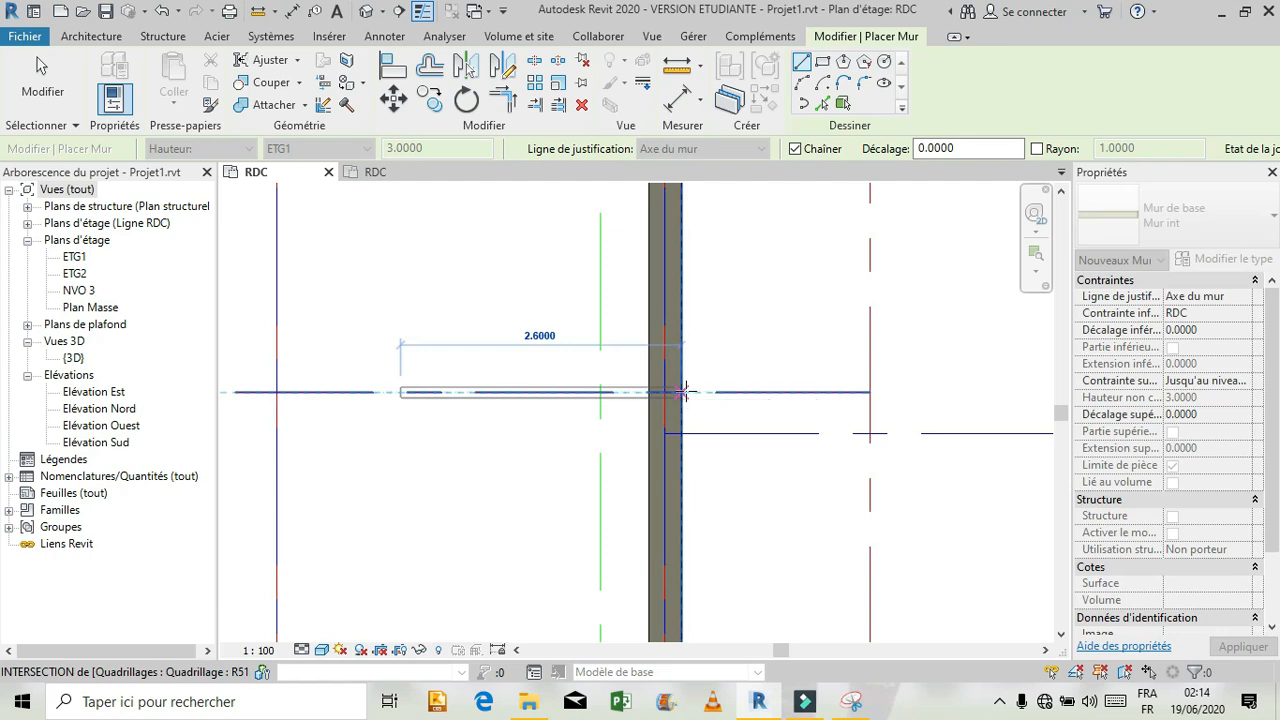
{"action": "left_click", "coordinate": [779, 393]}
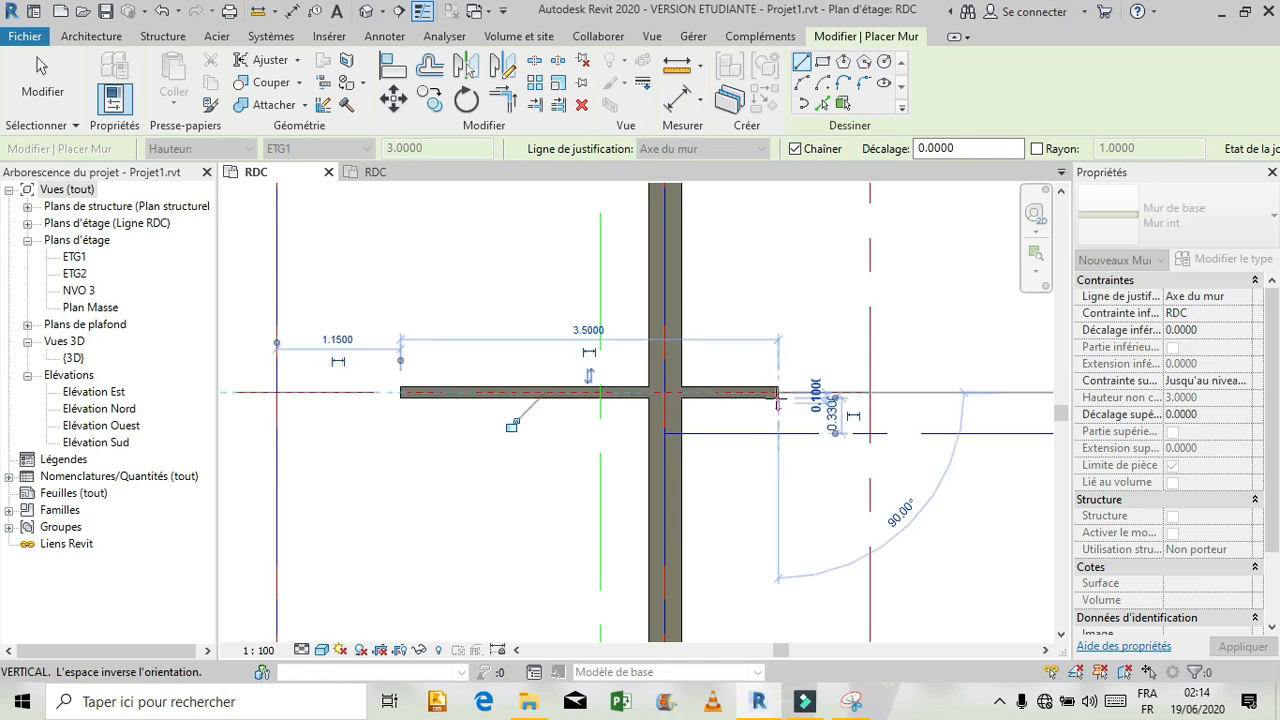
{"action": "key", "text": "Escape"}
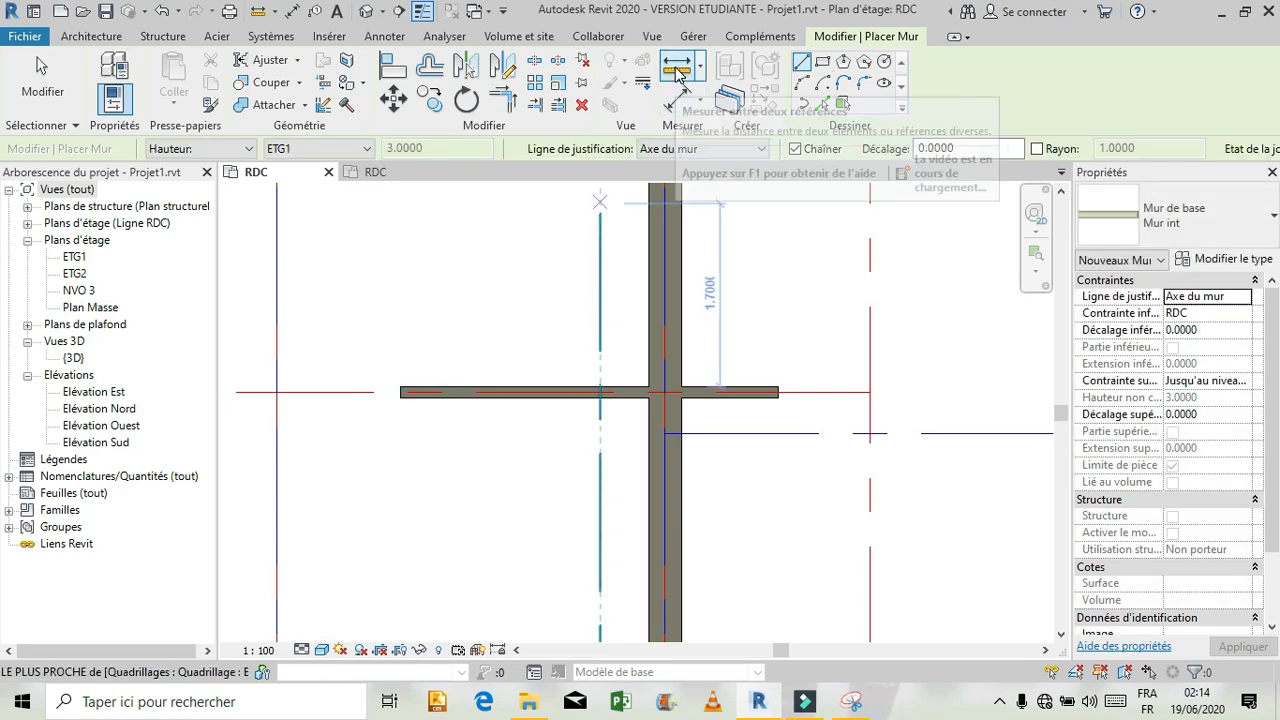
Measure off 0.5 m outward along the Mur int wall from the outer face of the R117 wall
{"action": "left_click", "coordinate": [677, 71]}
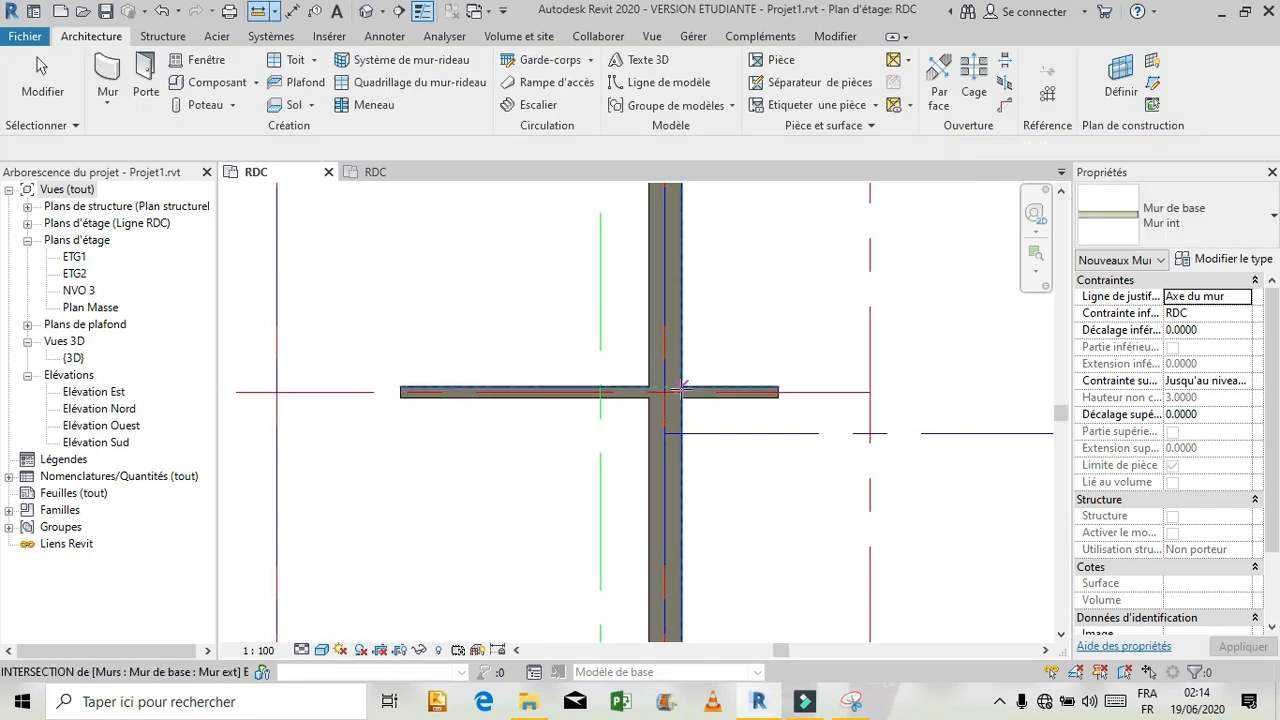
{"action": "left_click", "coordinate": [680, 385]}
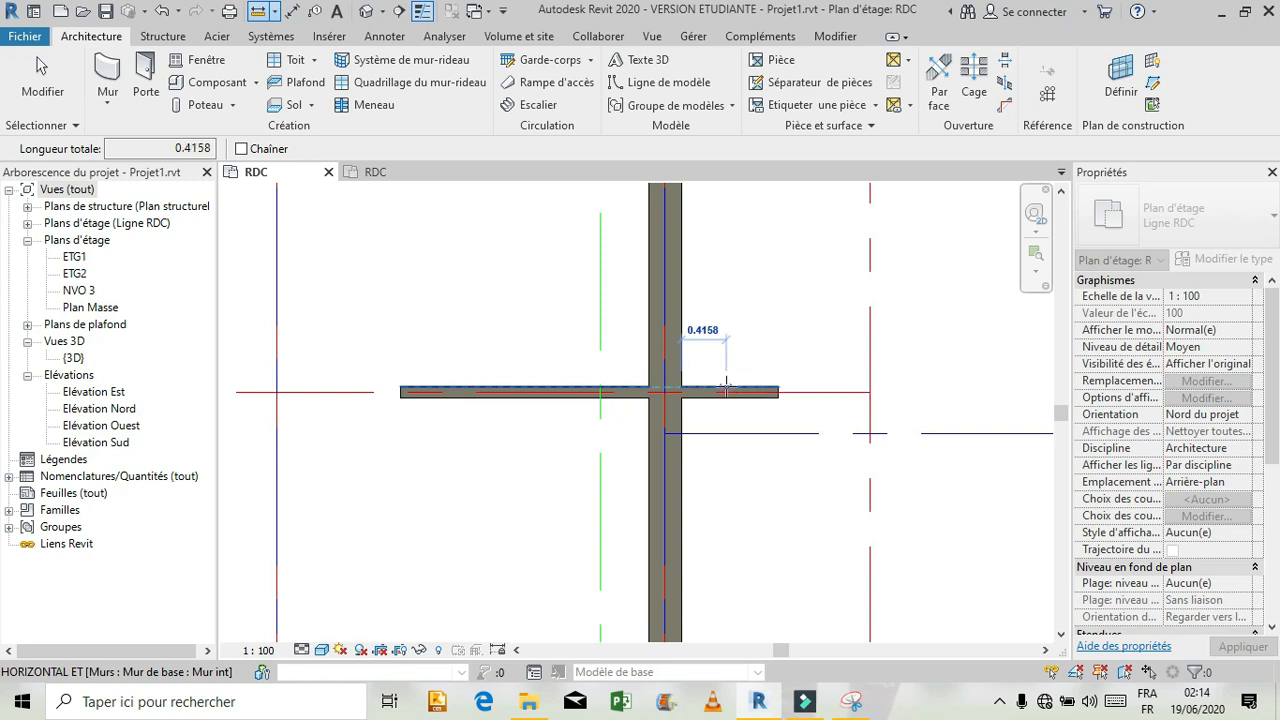
{"action": "type", "text": "0.5"}
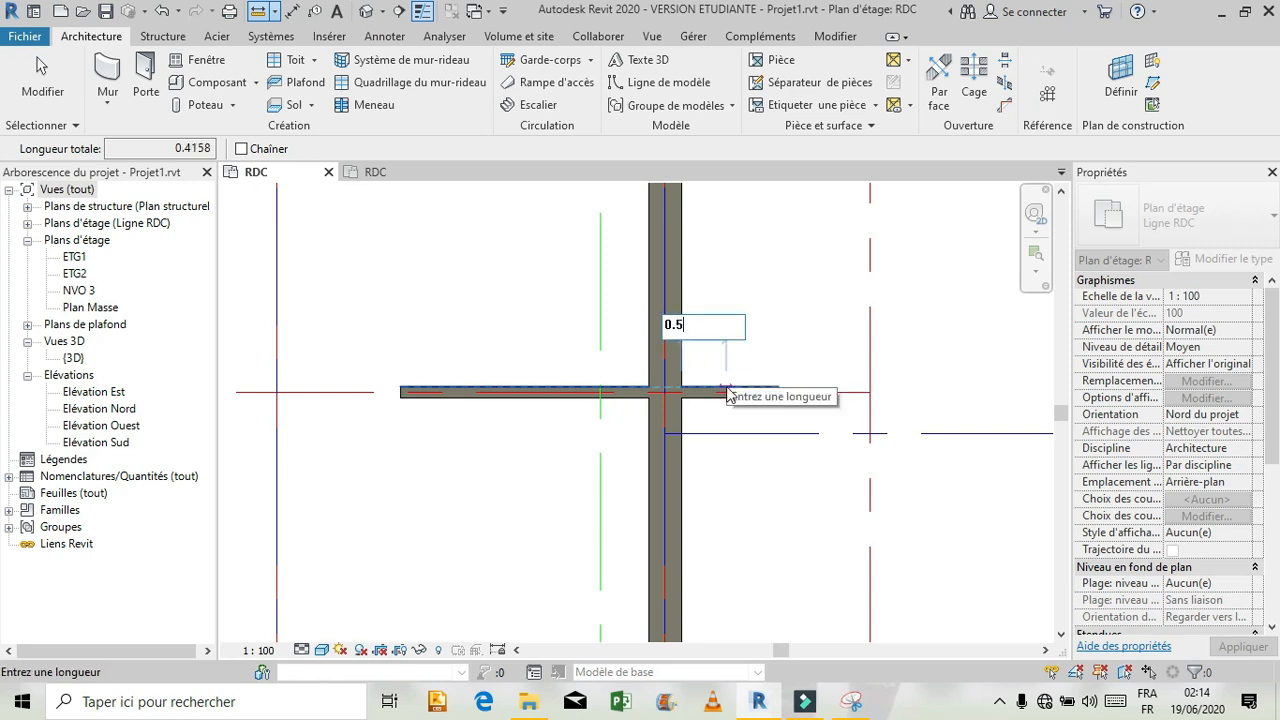
{"action": "key", "text": "Return"}
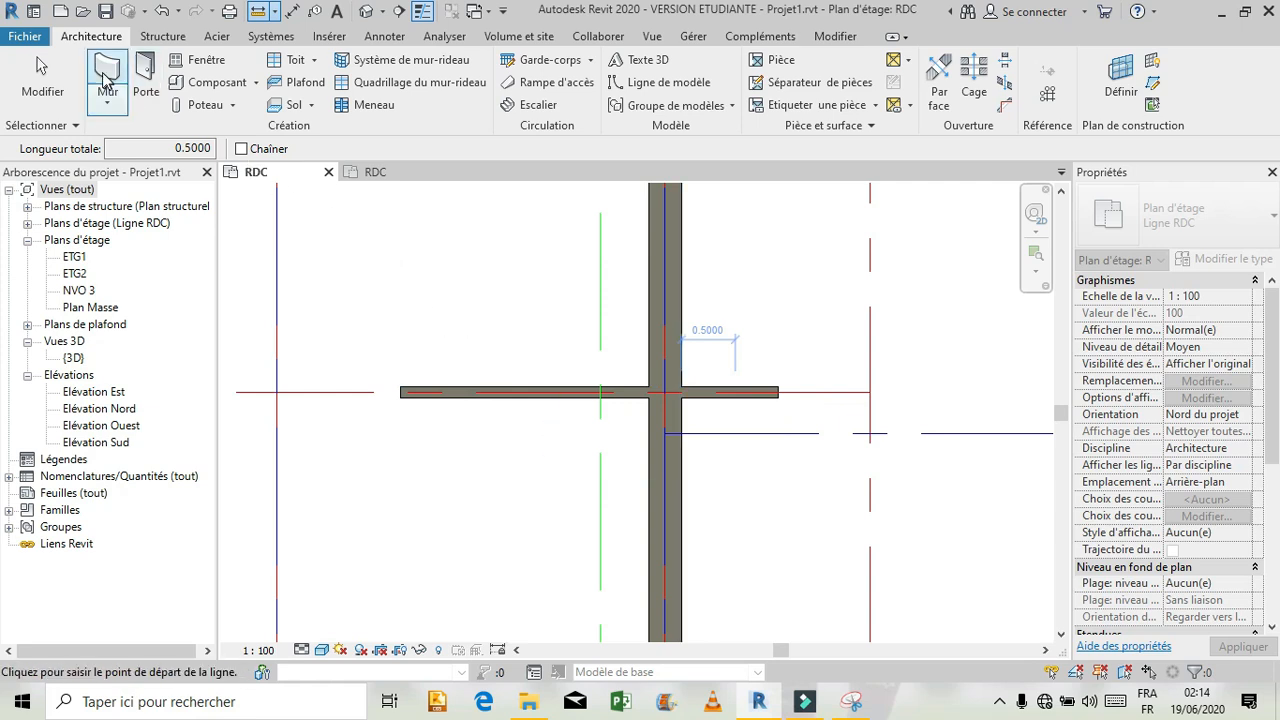
Draw a vertical model line about 0.6 m long up from the Mur int wall, 0.5 m outside the R117 wall's outer face
{"action": "left_click", "coordinate": [670, 86]}
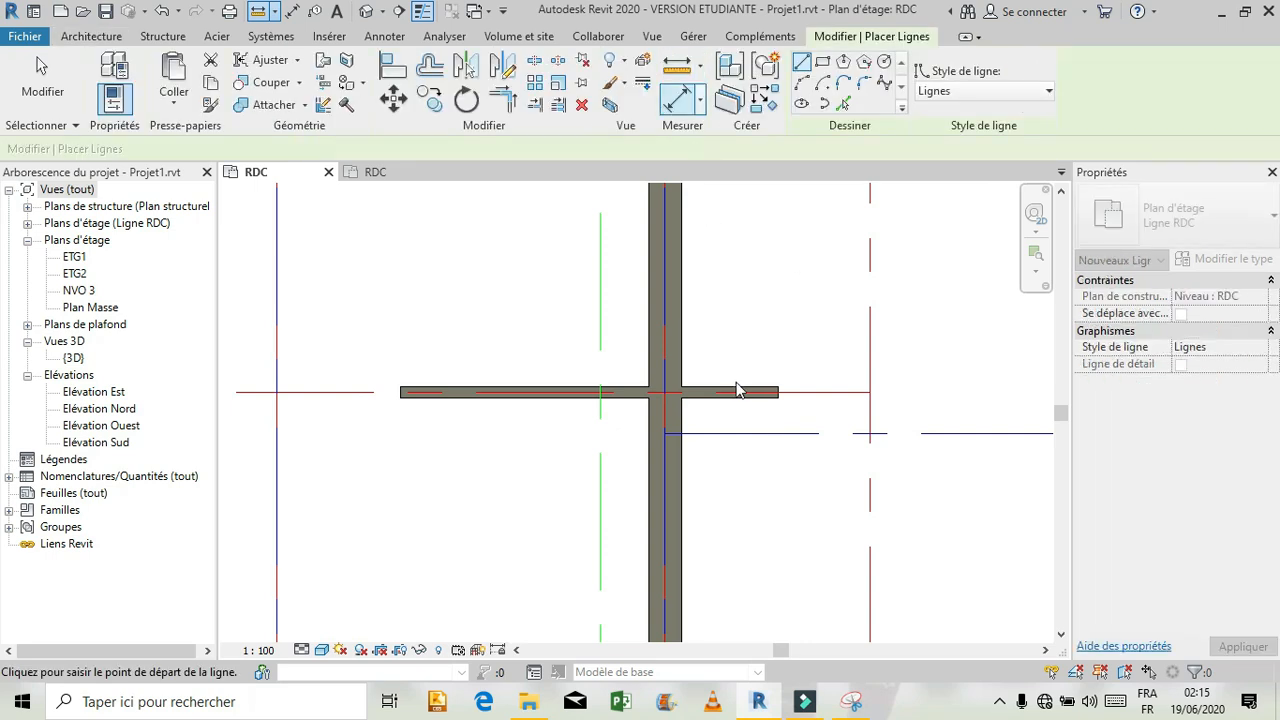
{"action": "left_click", "coordinate": [683, 386]}
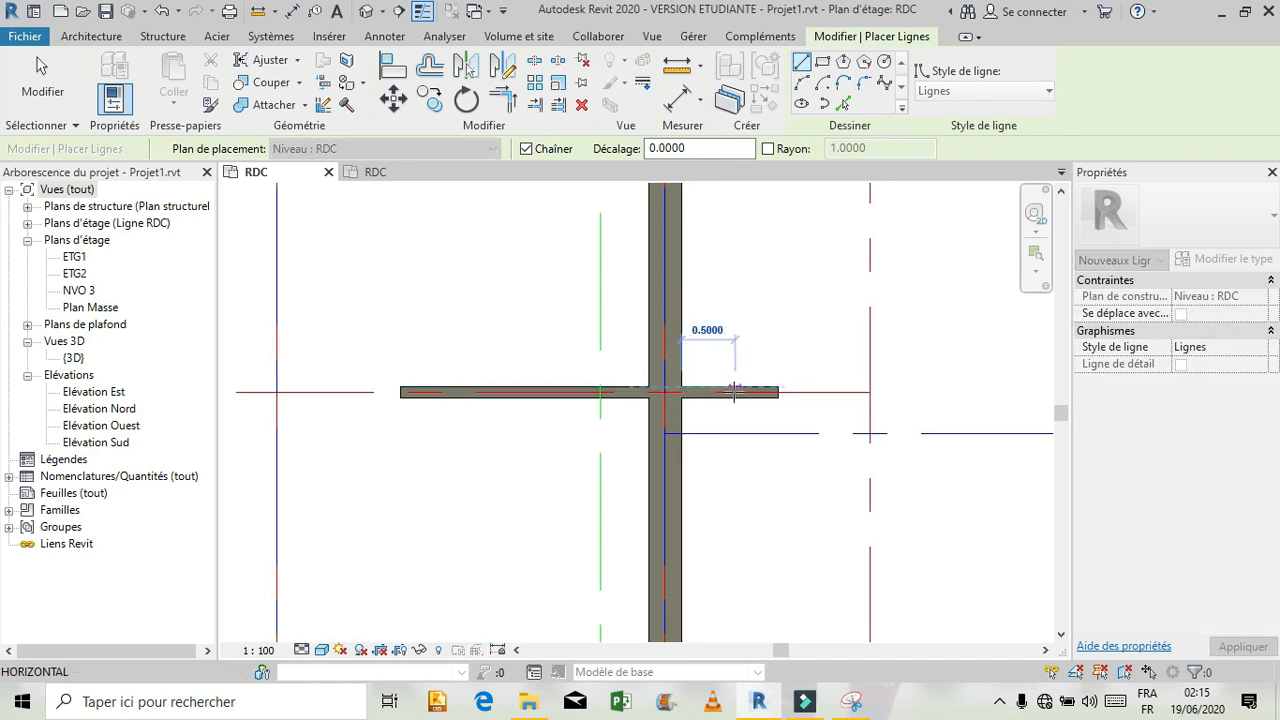
{"action": "left_click", "coordinate": [735, 388]}
{"action": "left_click", "coordinate": [735, 321]}
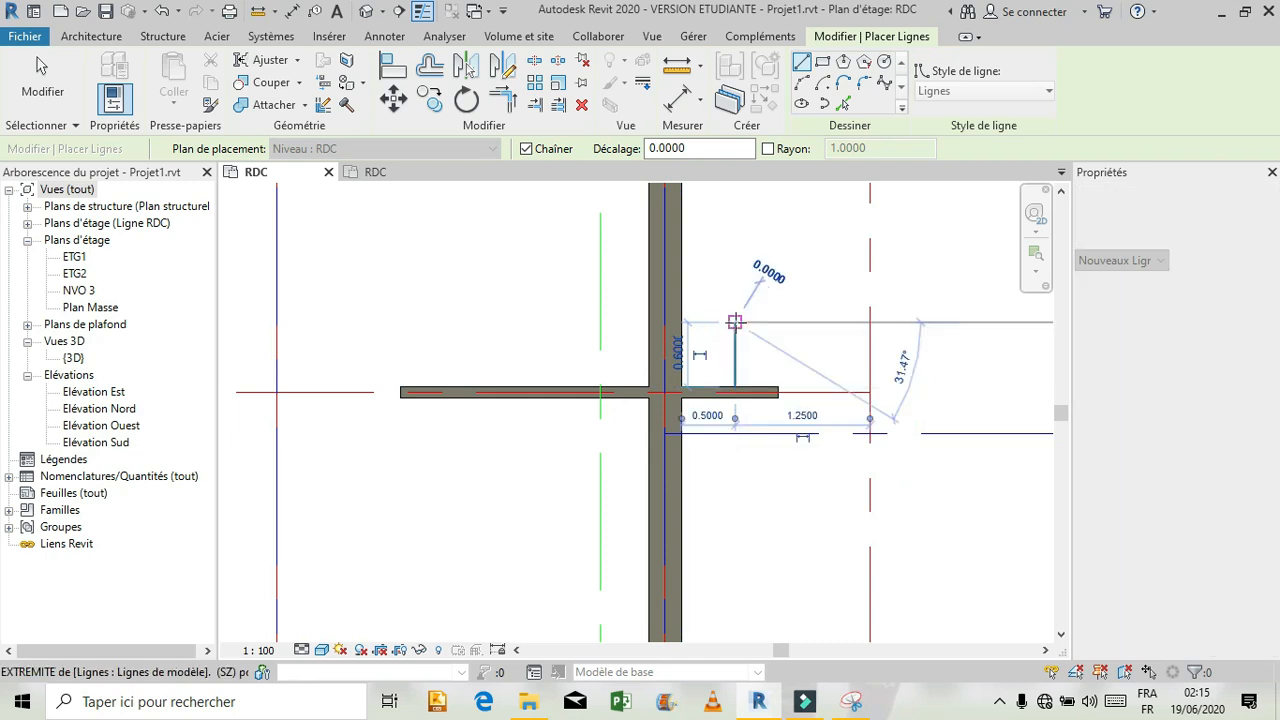
{"action": "key", "text": "Escape"}
{"action": "key", "text": "Escape"}
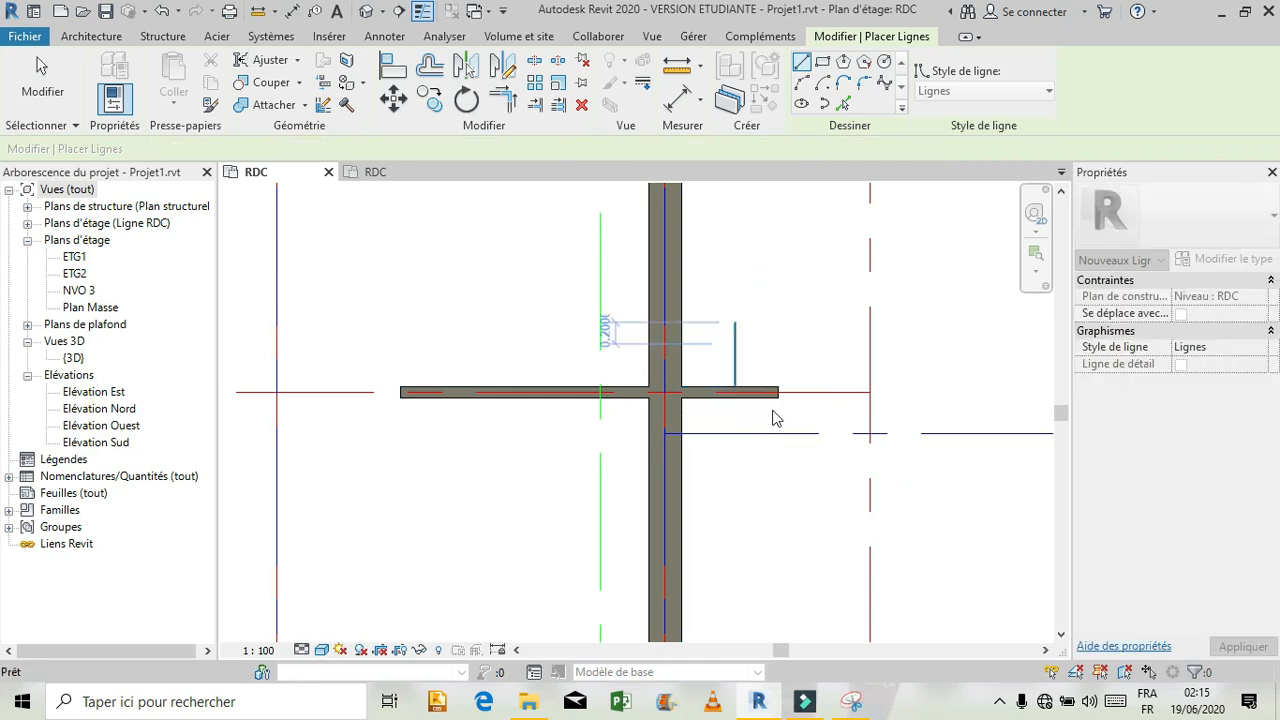
Shorten the outer end of the Mur int wall on R51 to the vertical model line
{"action": "left_click", "coordinate": [772, 397]}
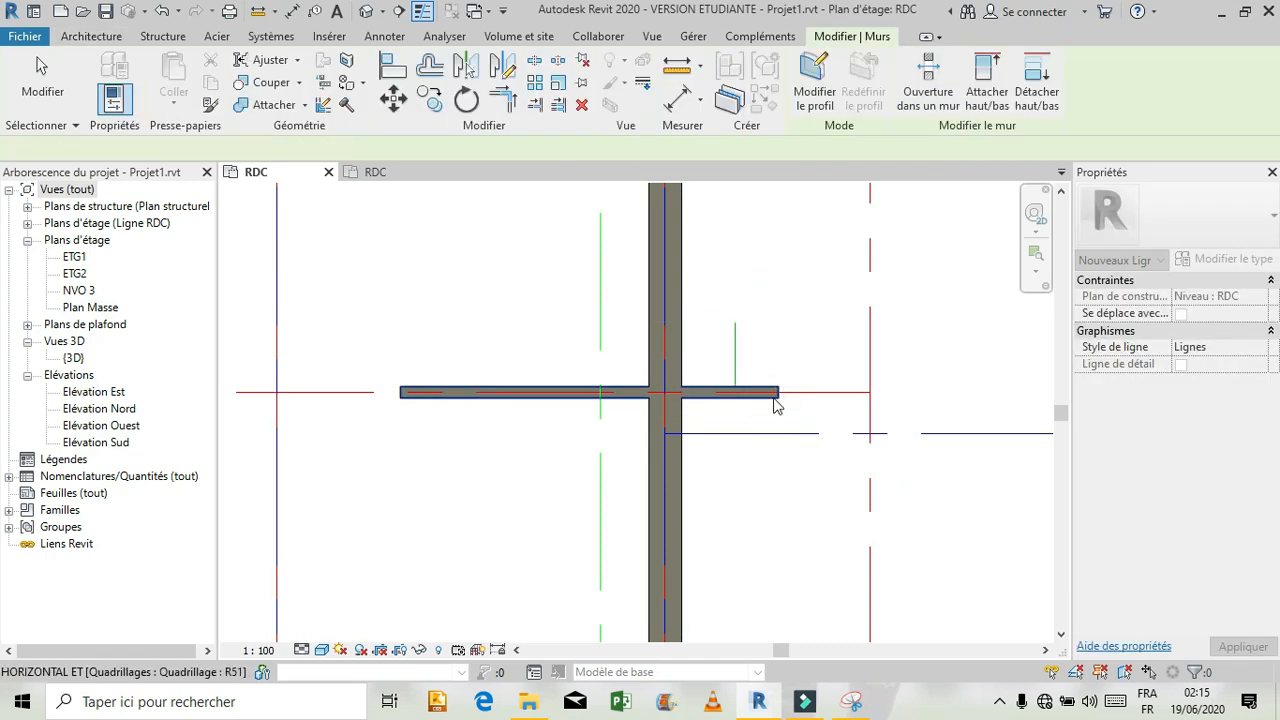
{"action": "scroll", "coordinate": [676, 424], "scroll_direction": "up", "scroll_amount": 2}
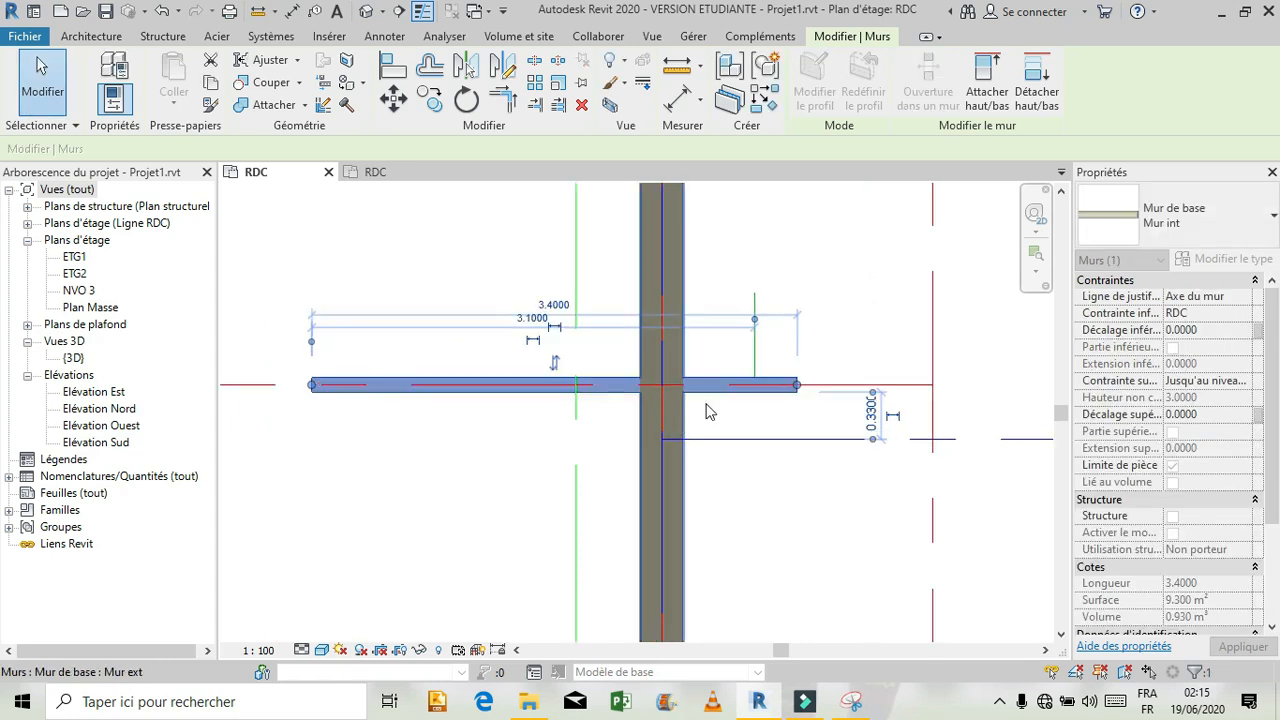
{"action": "left_click_drag", "start_coordinate": [797, 384], "coordinate": [755, 387]}
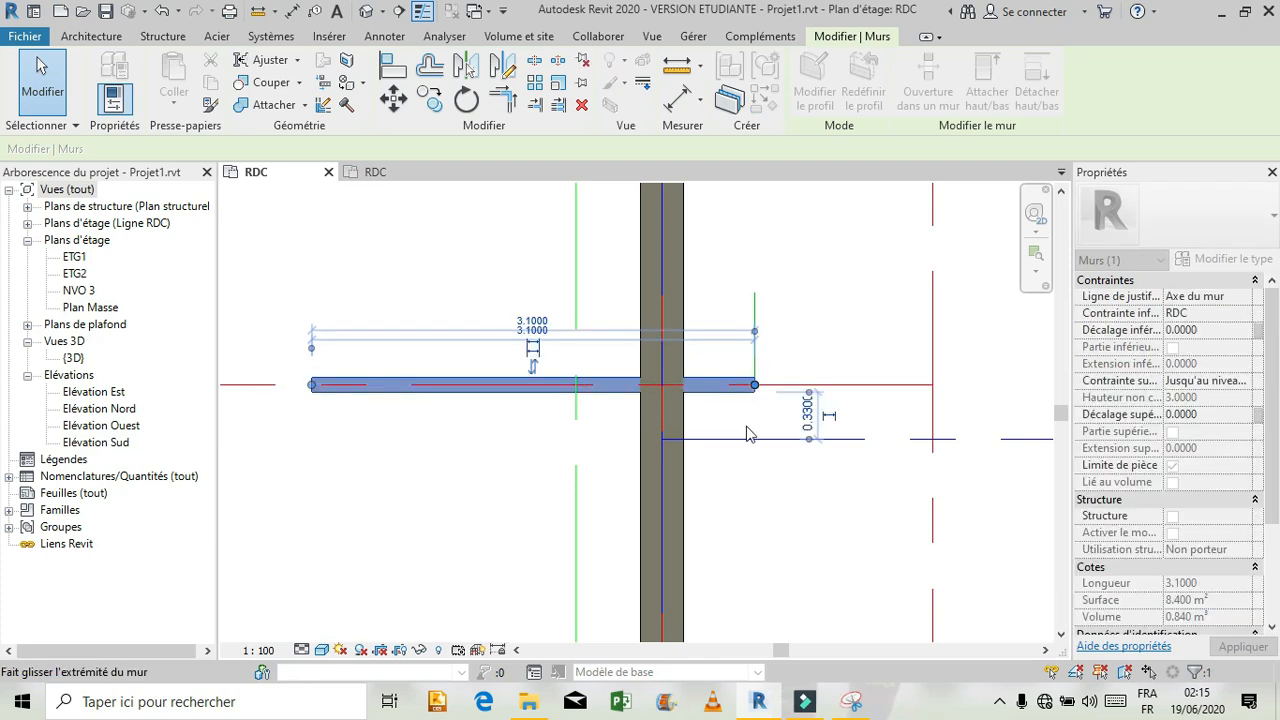
{"action": "left_click", "coordinate": [748, 440]}
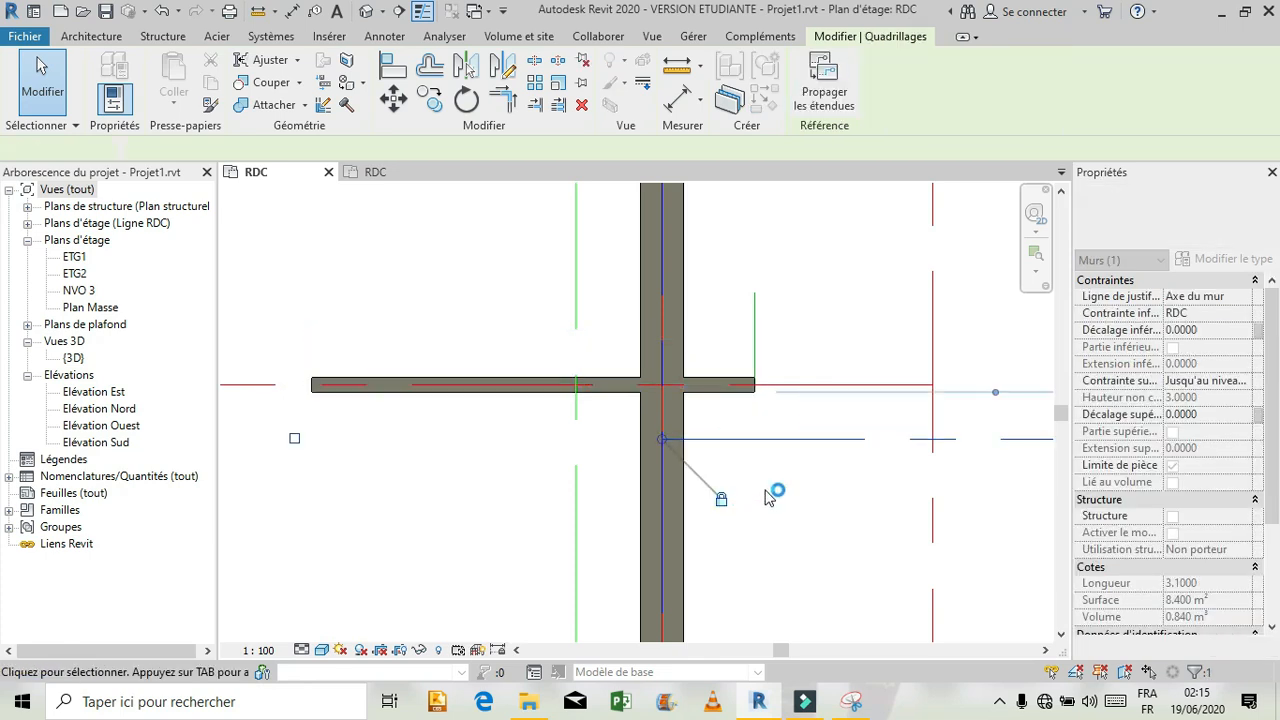
Delete the vertical model line standing at the outer end of the Mur int wall on R51
{"action": "left_click", "coordinate": [712, 500]}
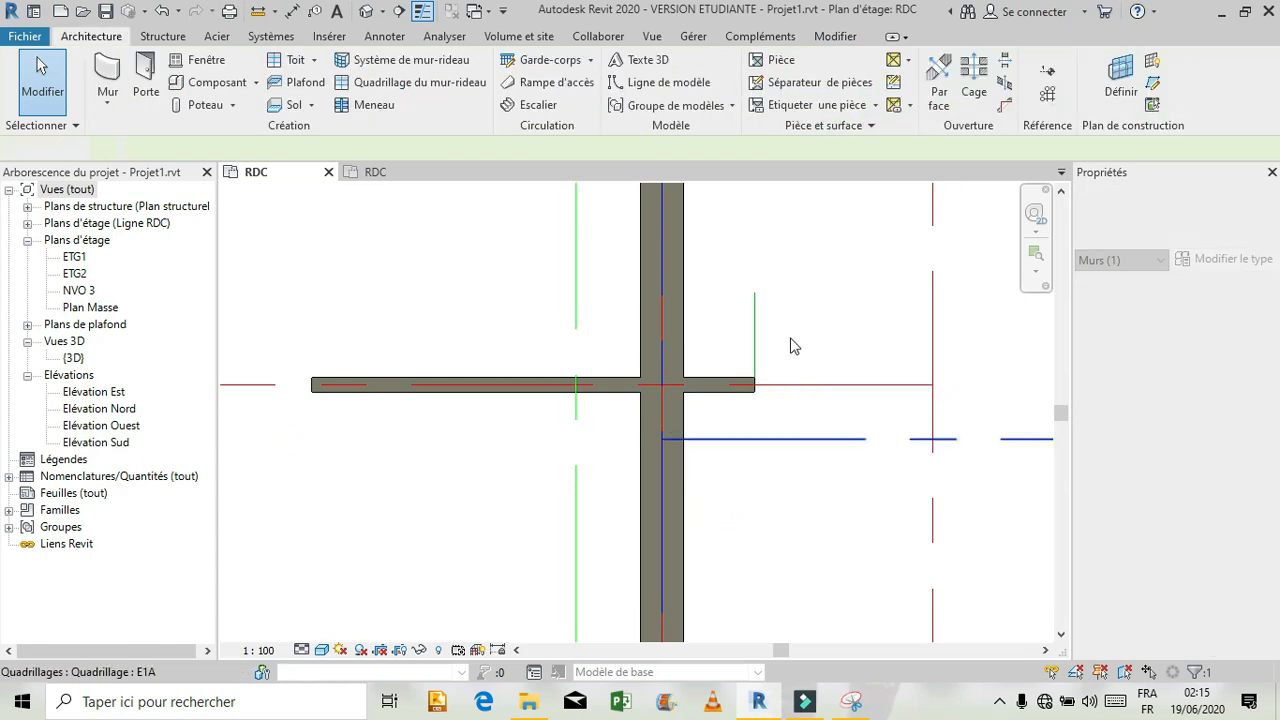
{"action": "left_click", "coordinate": [811, 310]}
{"action": "key", "text": "Delete"}
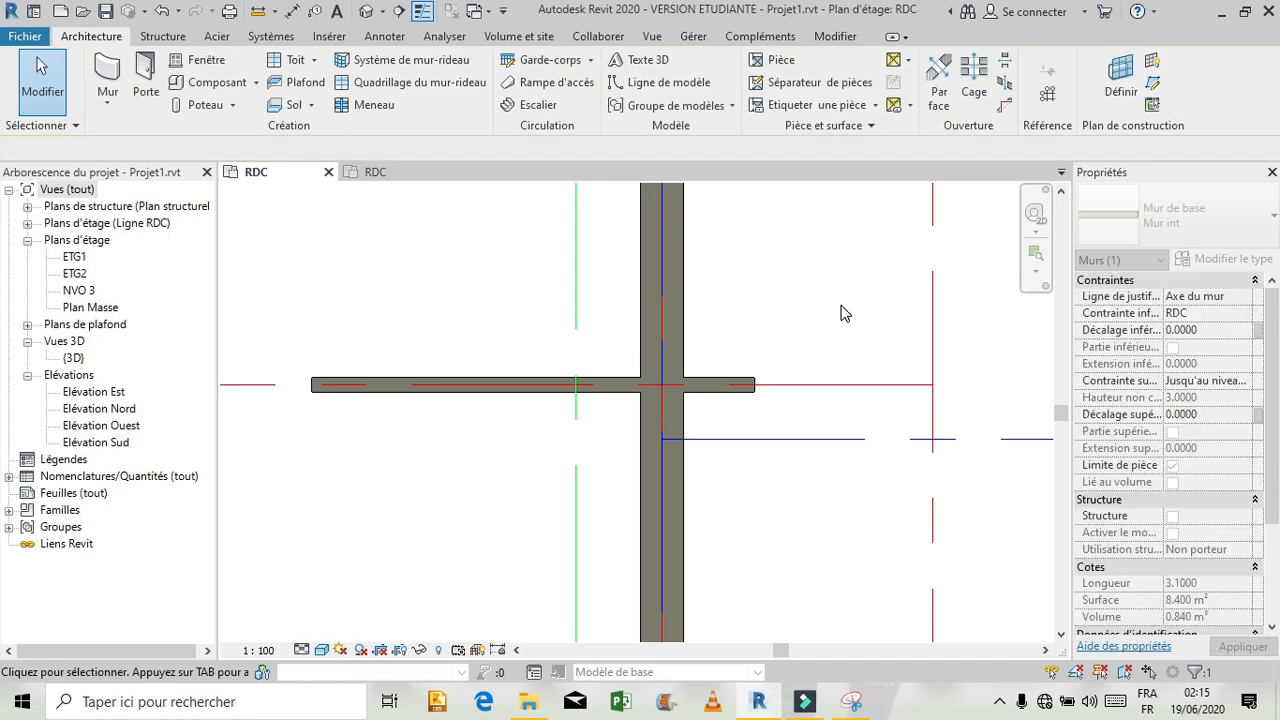
Extend the inner end of the Mur int wall on R51 until the wall is 3.5 m long
{"action": "scroll", "coordinate": [840, 313], "scroll_direction": "down", "scroll_amount": 2}
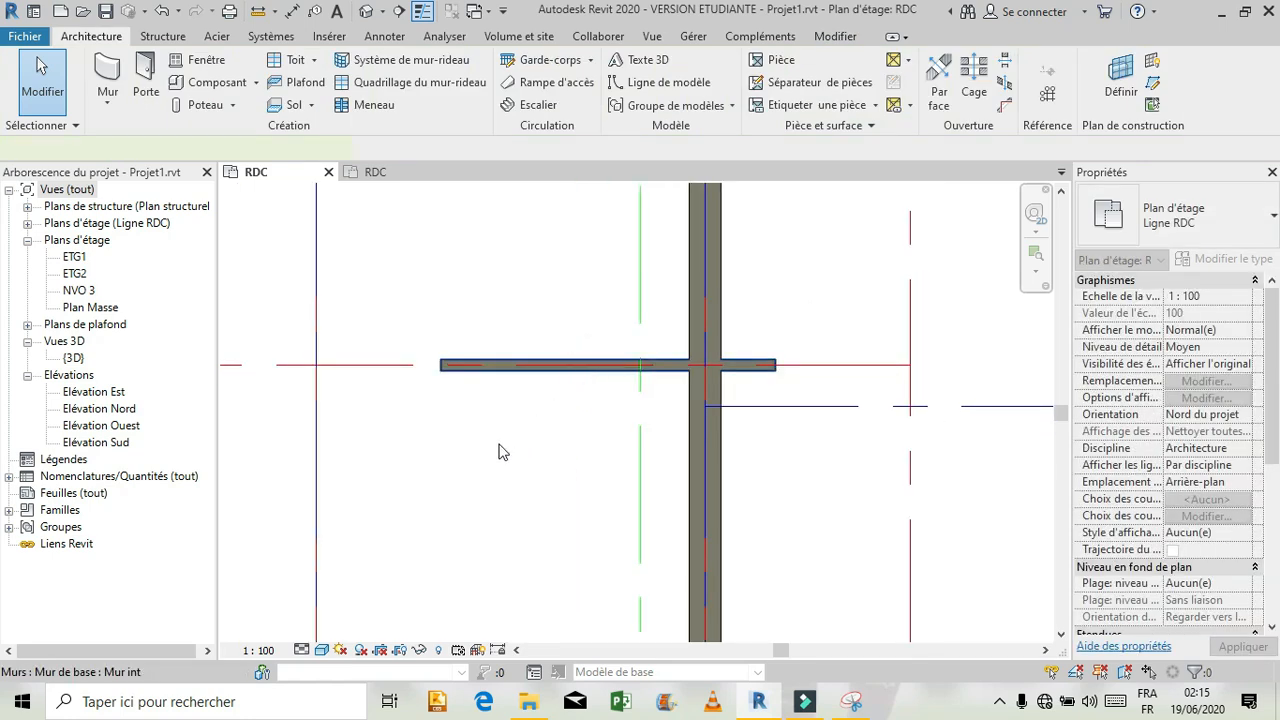
{"action": "left_click", "coordinate": [446, 368]}
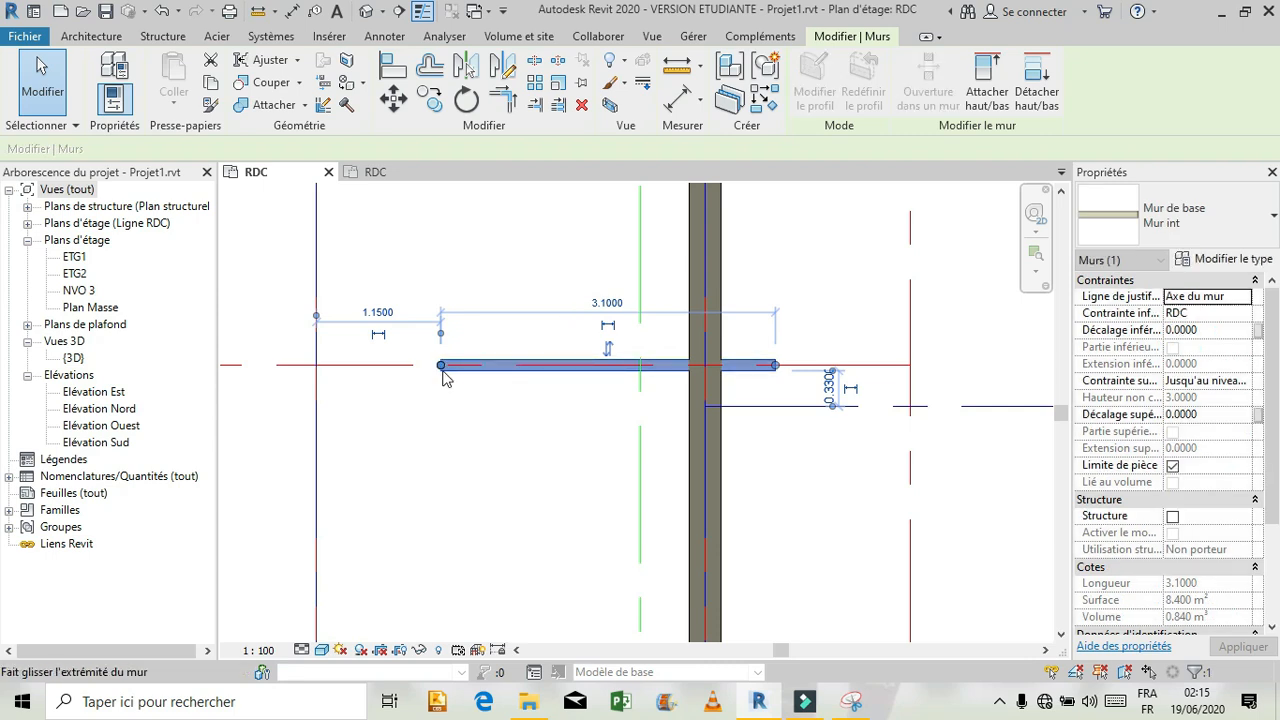
{"action": "left_click_drag", "start_coordinate": [442, 366], "coordinate": [404, 370]}
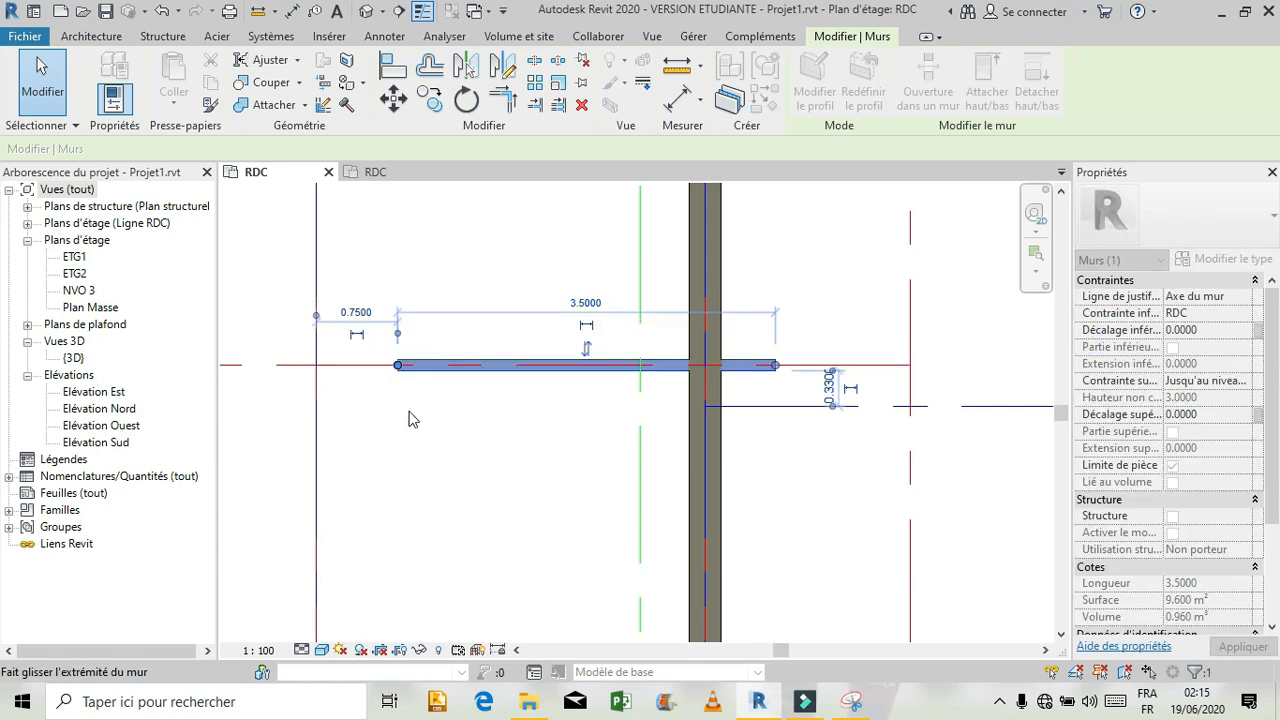
Shorten the Mur int wall's inner end to a 3 m length and stretch it back to 3.5 m
{"action": "left_click_drag", "start_coordinate": [398, 366], "coordinate": [464, 368]}
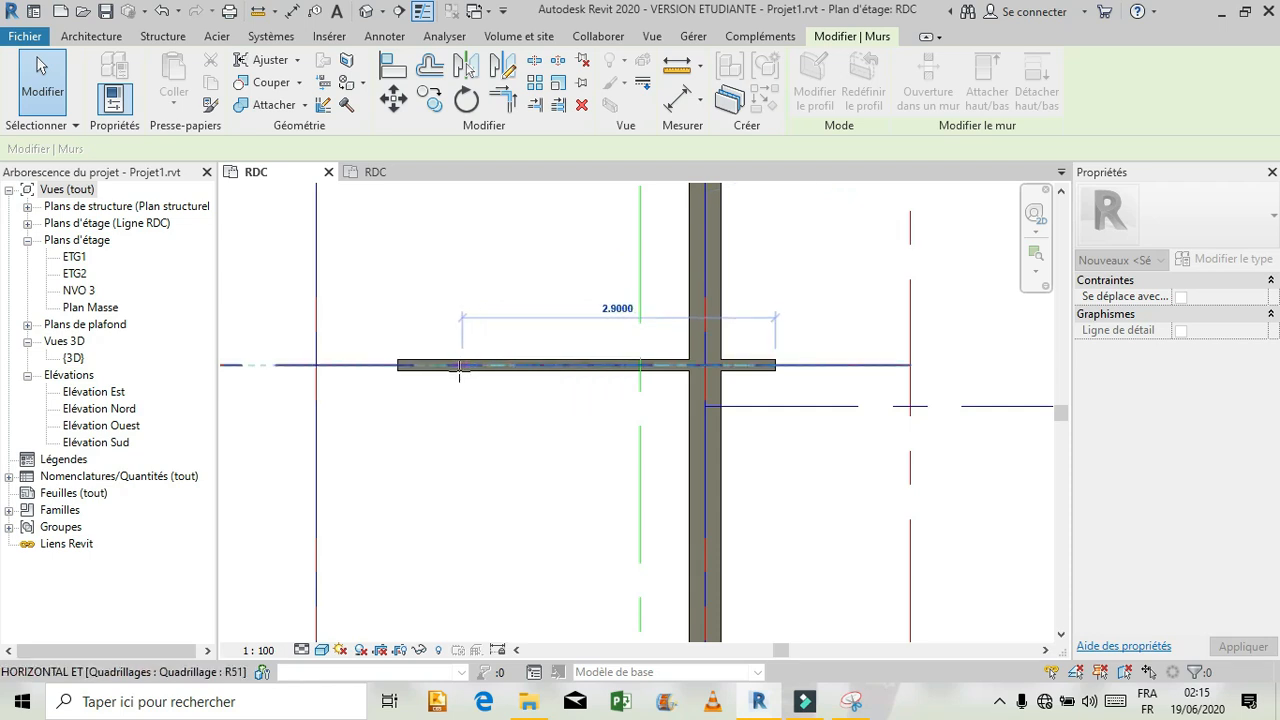
{"action": "left_click", "coordinate": [455, 370]}
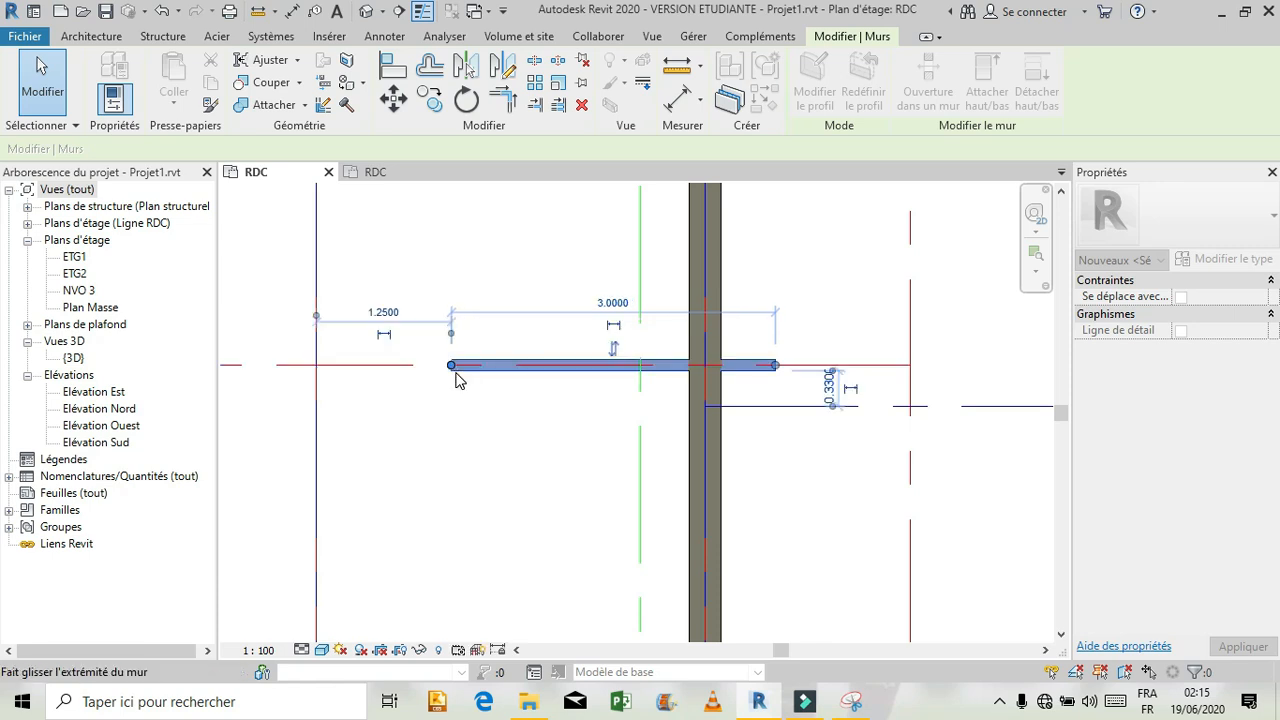
{"action": "key", "text": "Escape"}
{"action": "key", "text": "Escape"}
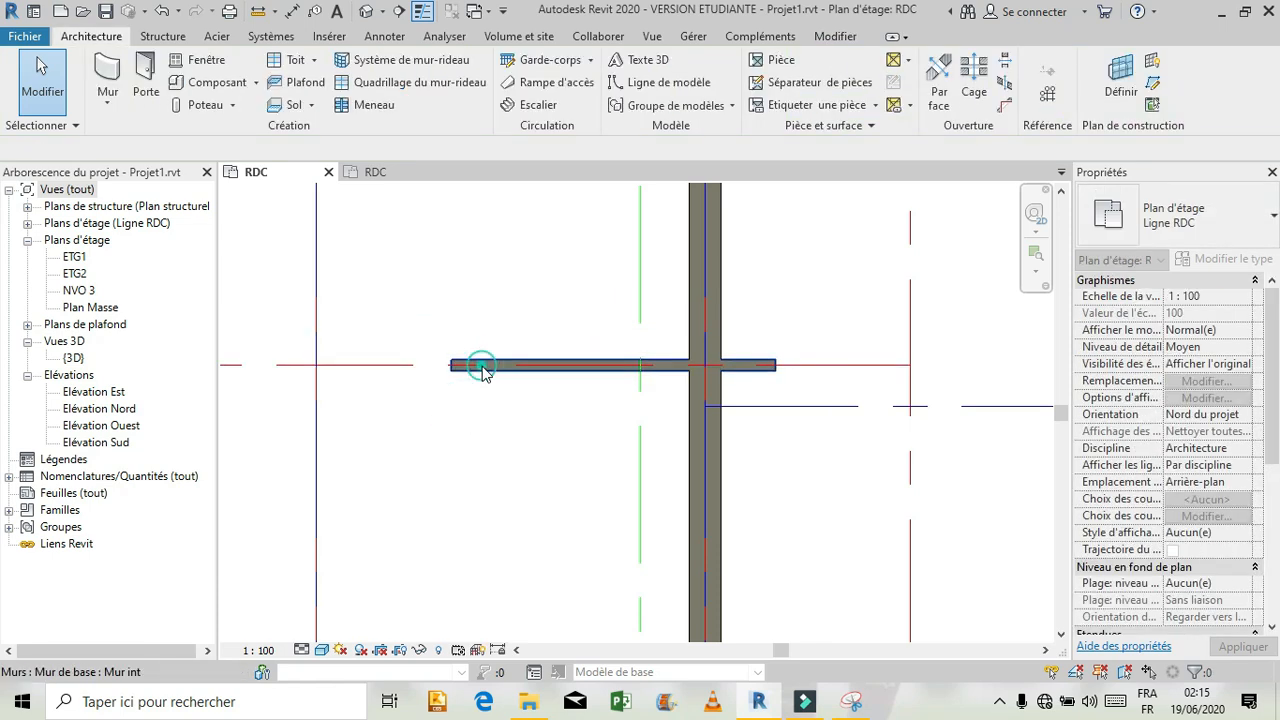
{"action": "left_click", "coordinate": [483, 370]}
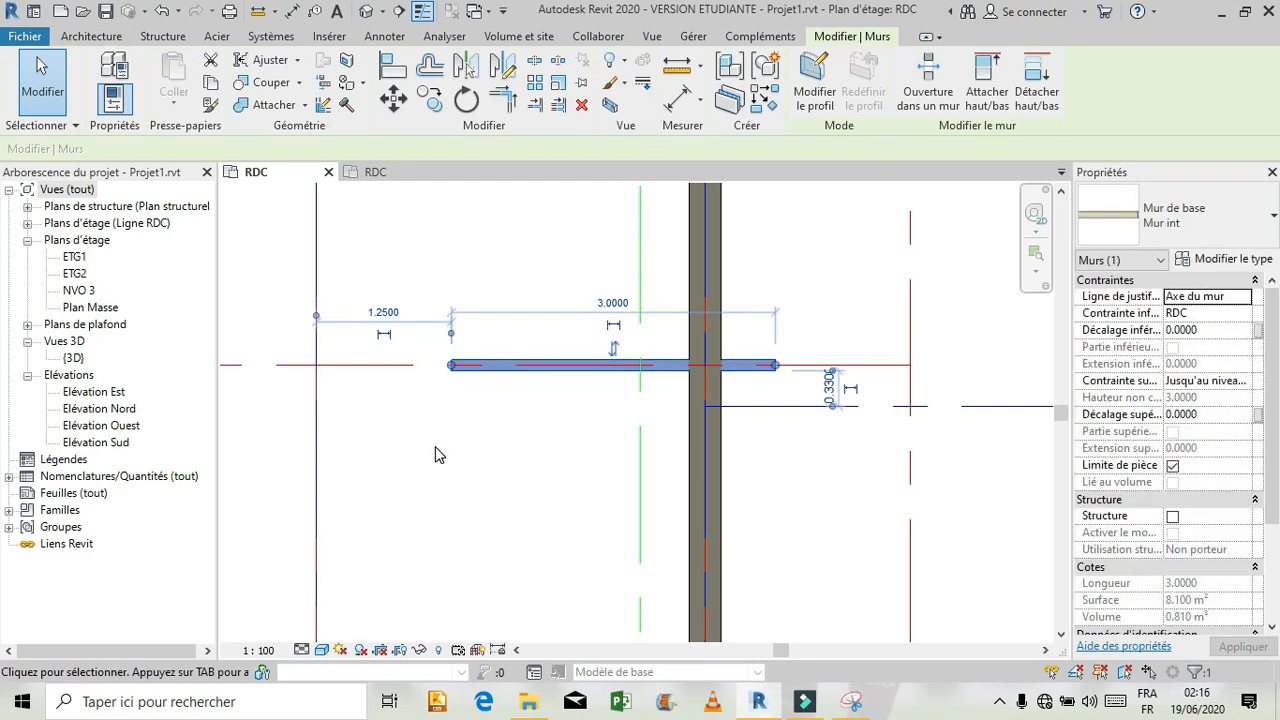
{"action": "left_click_drag", "start_coordinate": [450, 368], "coordinate": [400, 366]}
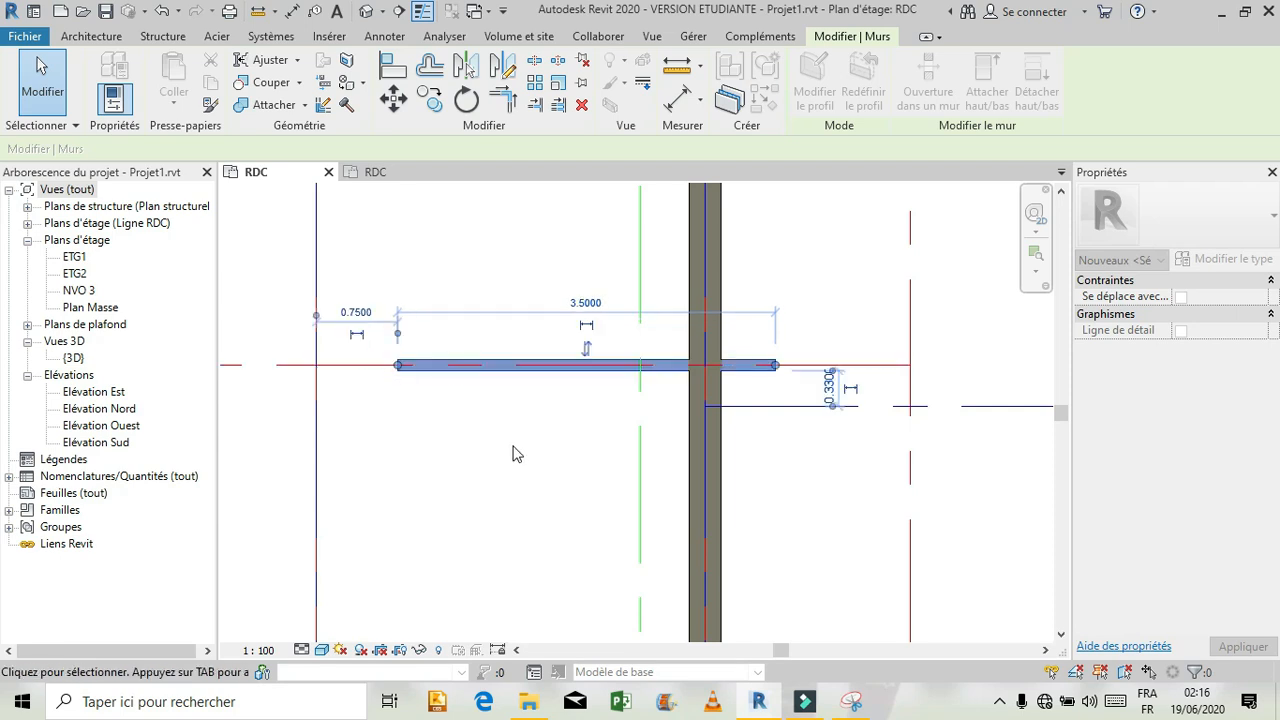
{"action": "left_click", "coordinate": [514, 453]}
Check the captured reference plan in the Snipping Tool for the remaining walls around grid line R4, and put it away
{"action": "scroll", "coordinate": [517, 455], "scroll_direction": "down", "scroll_amount": 4}
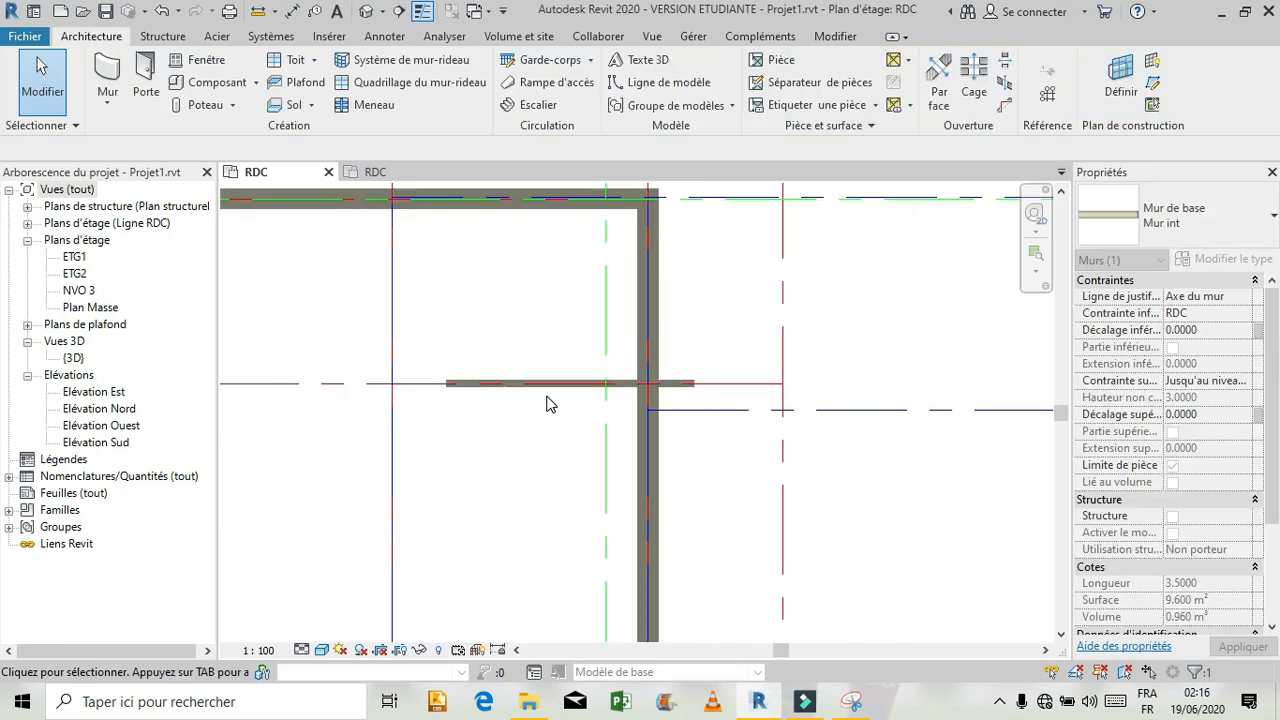
{"action": "scroll", "coordinate": [795, 400], "scroll_direction": "down", "scroll_amount": 3}
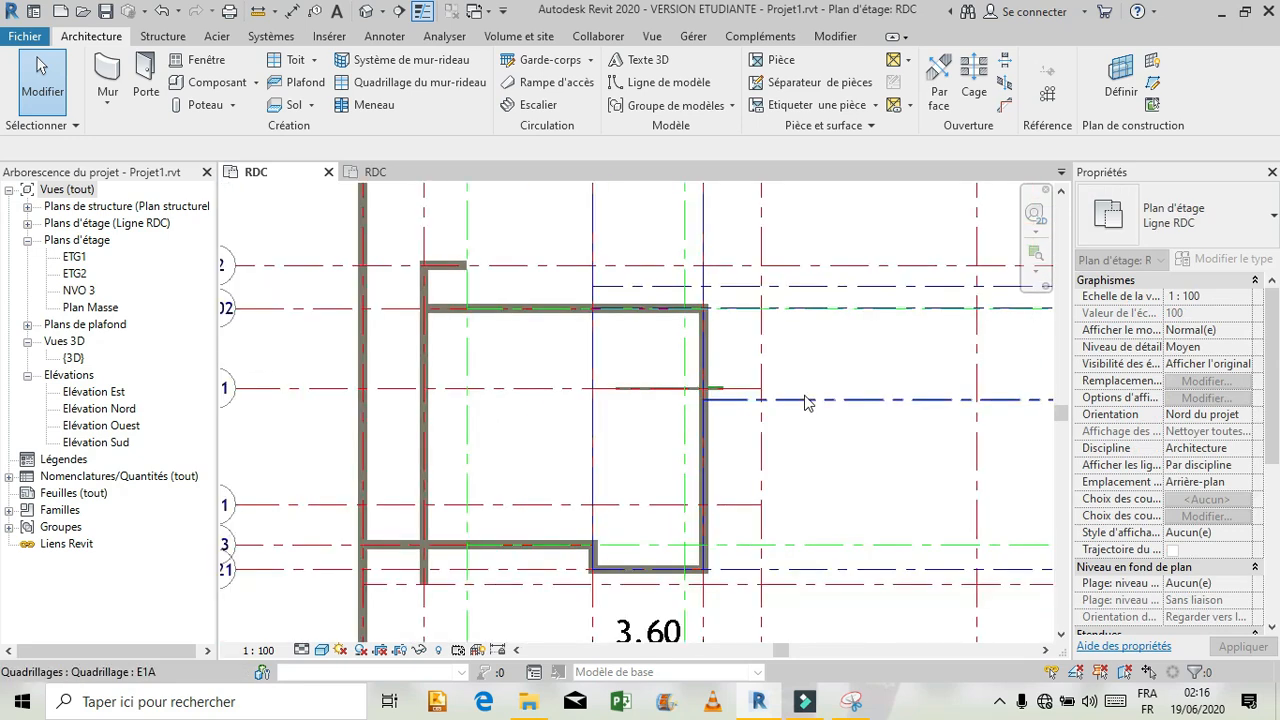
{"action": "scroll", "coordinate": [531, 449], "scroll_direction": "down", "scroll_amount": 3}
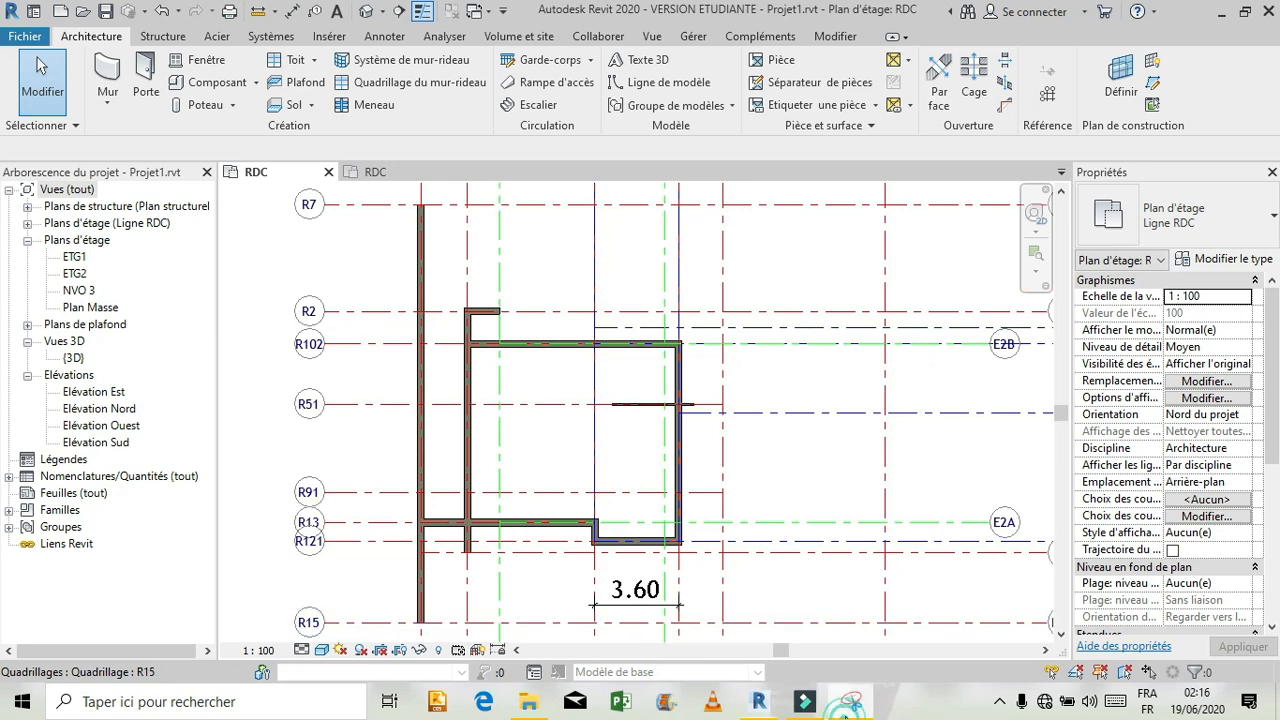
{"action": "left_click", "coordinate": [849, 697]}
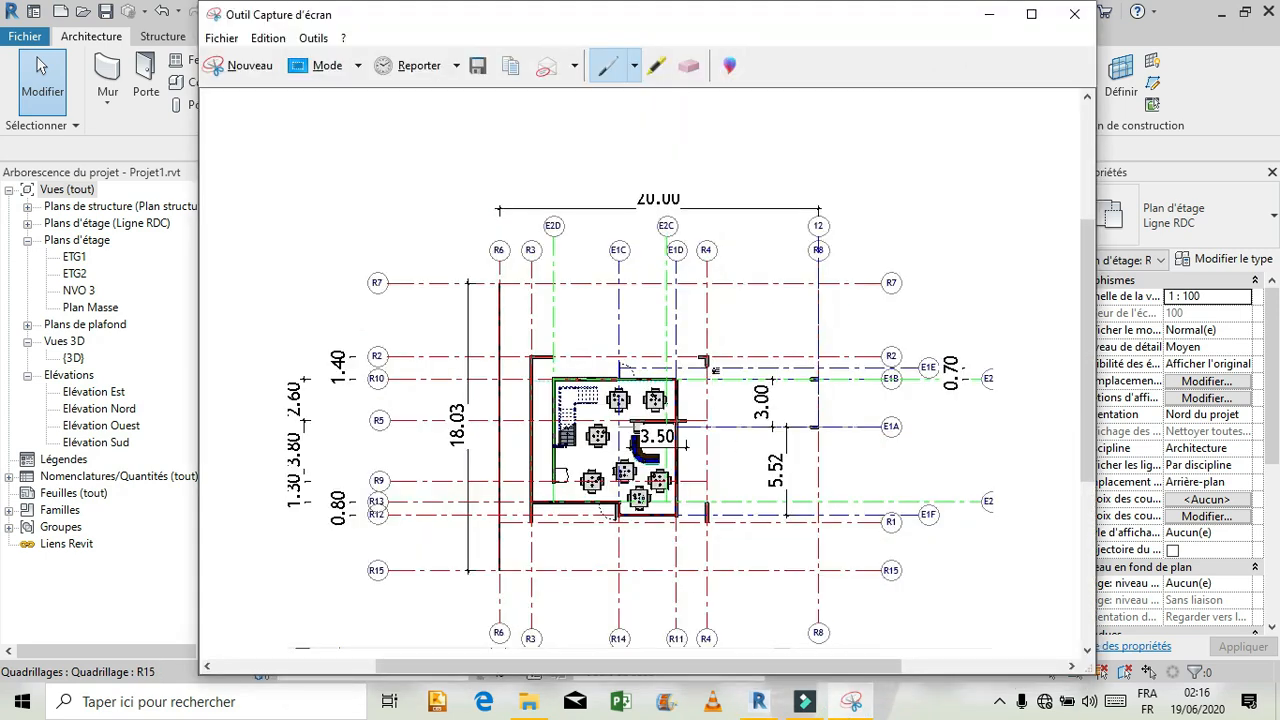
{"action": "scroll", "coordinate": [710, 386], "scroll_direction": "up", "scroll_amount": 1}
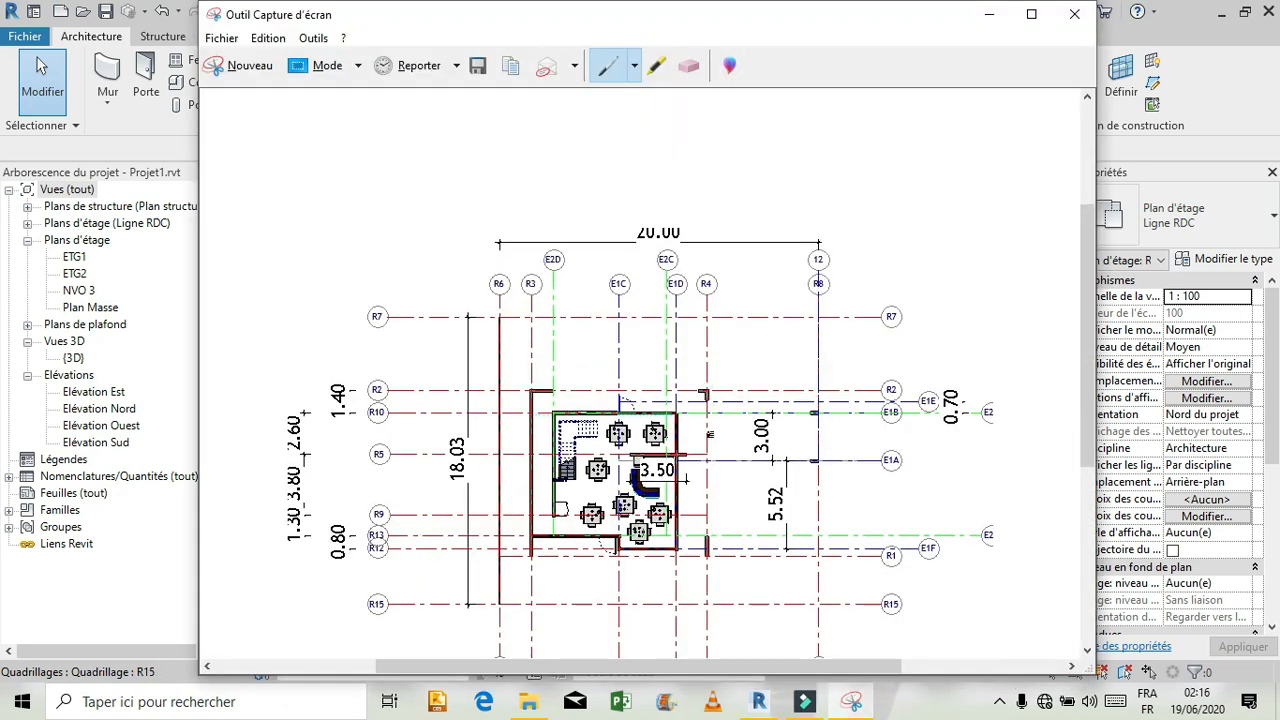
{"action": "scroll", "coordinate": [707, 390], "scroll_direction": "down", "scroll_amount": 1}
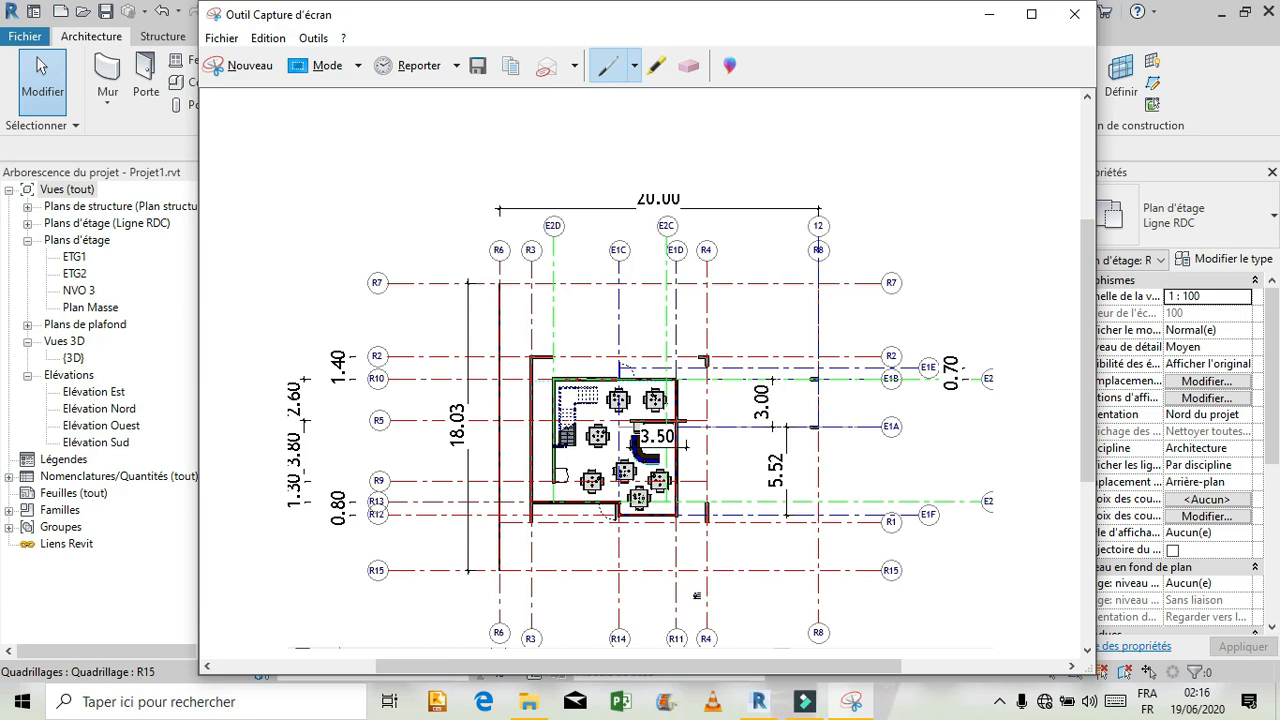
{"action": "left_click", "coordinate": [989, 15]}
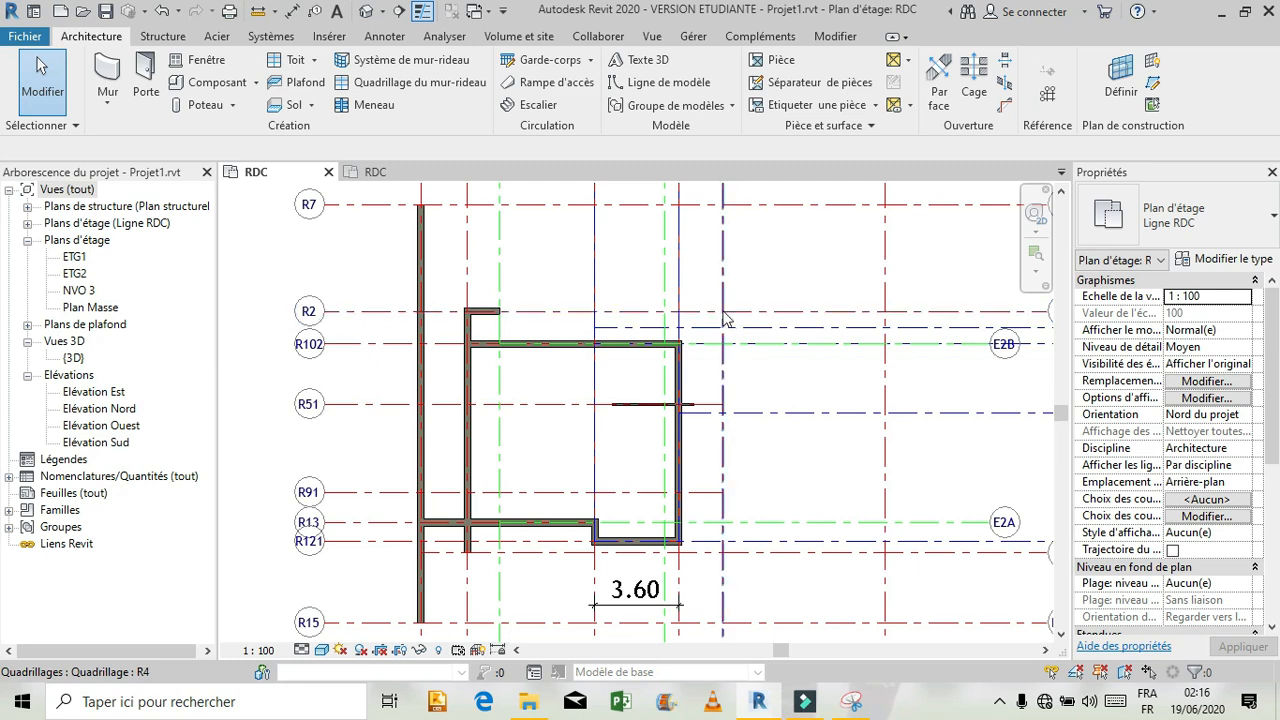
In the RDC plan of formation revit.rvt, dimension both legs of the L-shaped wall at R2 and R4 with aligned dimensions
{"action": "scroll", "coordinate": [731, 333], "scroll_direction": "up", "scroll_amount": 1}
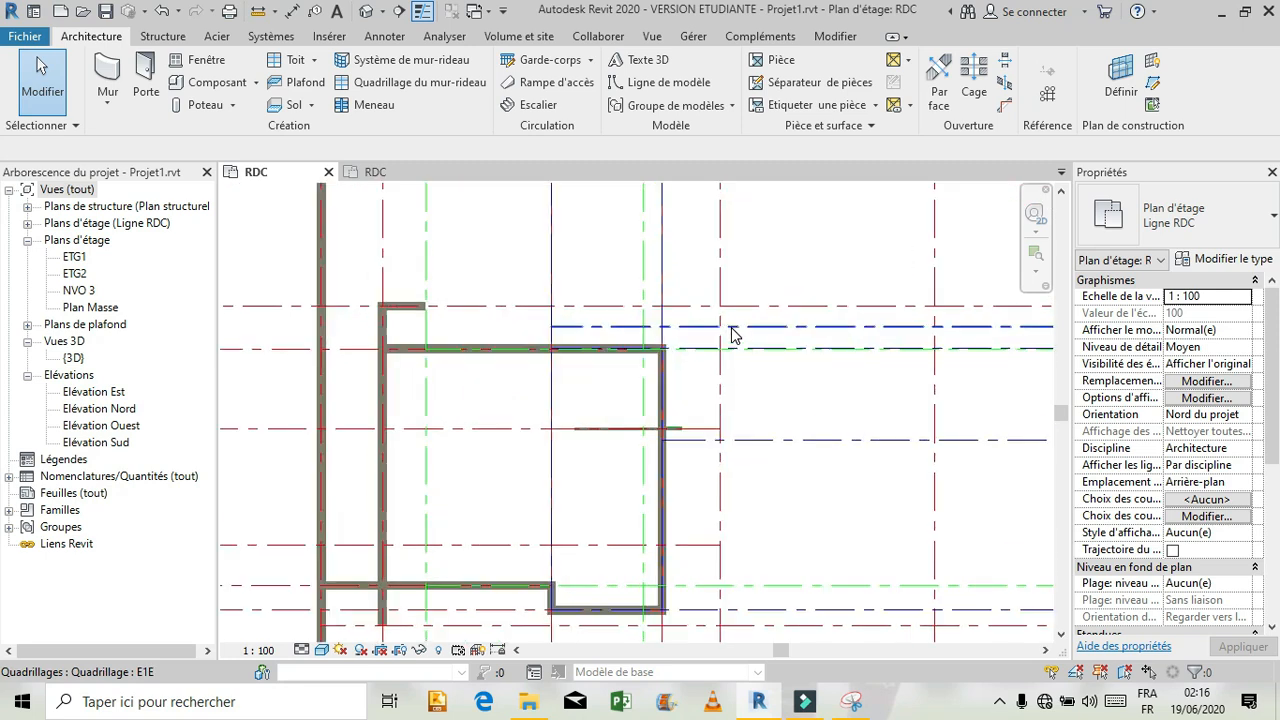
{"action": "scroll", "coordinate": [731, 330], "scroll_direction": "up", "scroll_amount": 2}
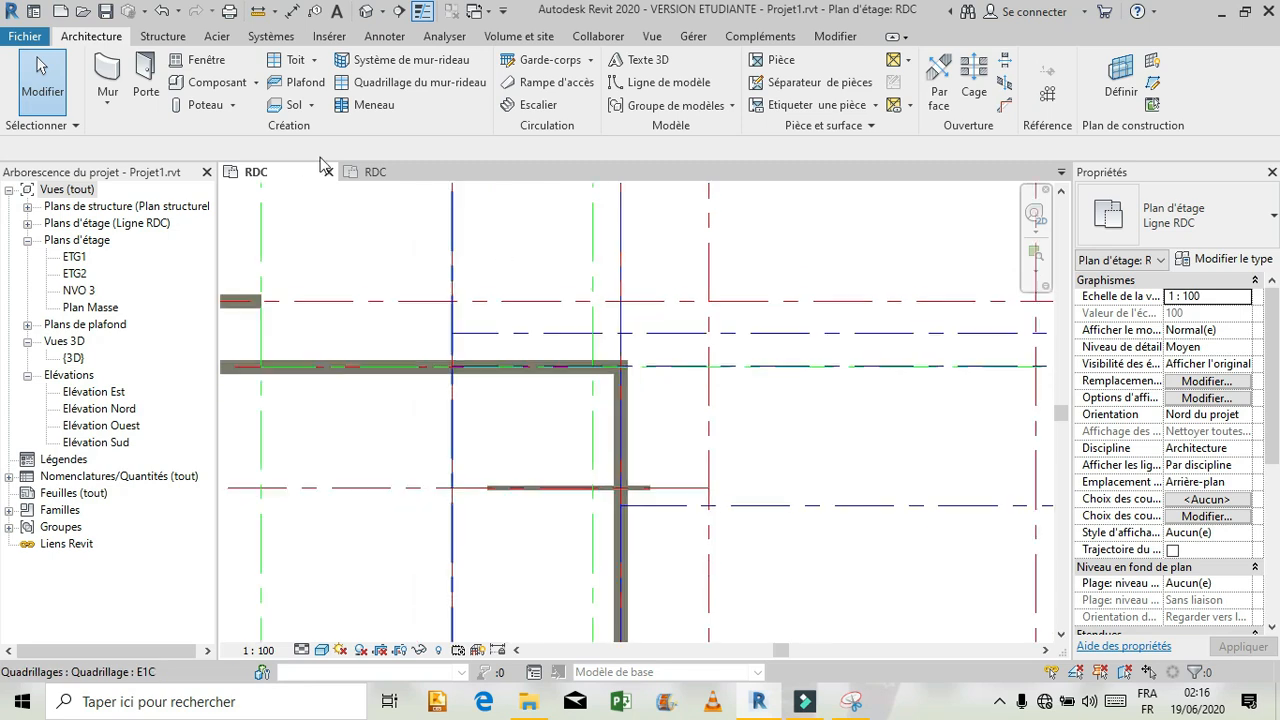
{"action": "left_click", "coordinate": [387, 173]}
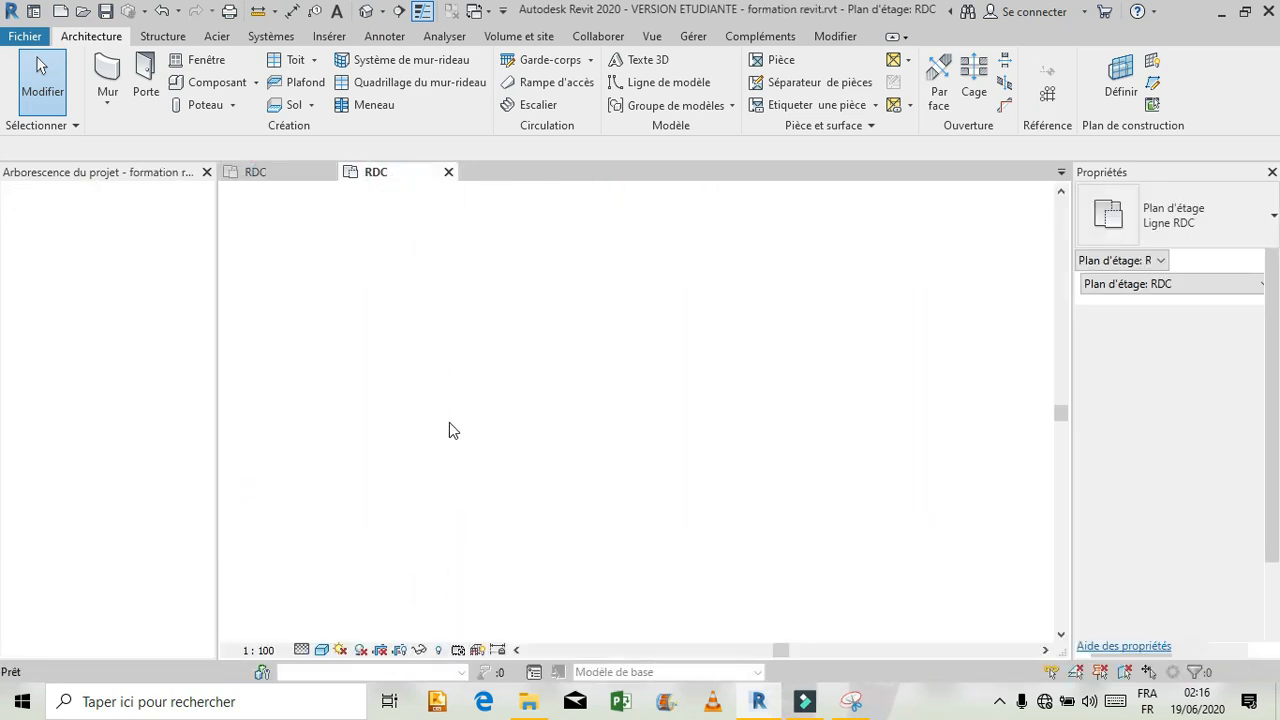
{"action": "scroll", "coordinate": [679, 405], "scroll_direction": "up", "scroll_amount": 5}
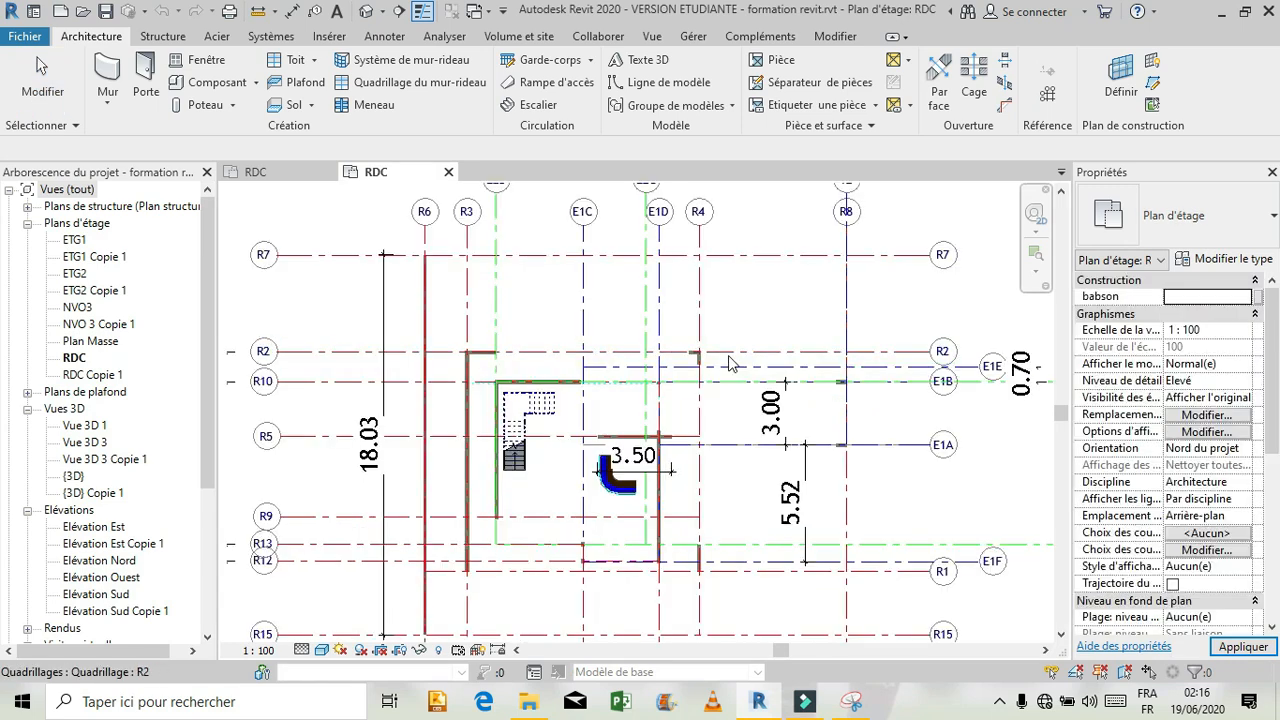
{"action": "scroll", "coordinate": [670, 393], "scroll_direction": "up", "scroll_amount": 1}
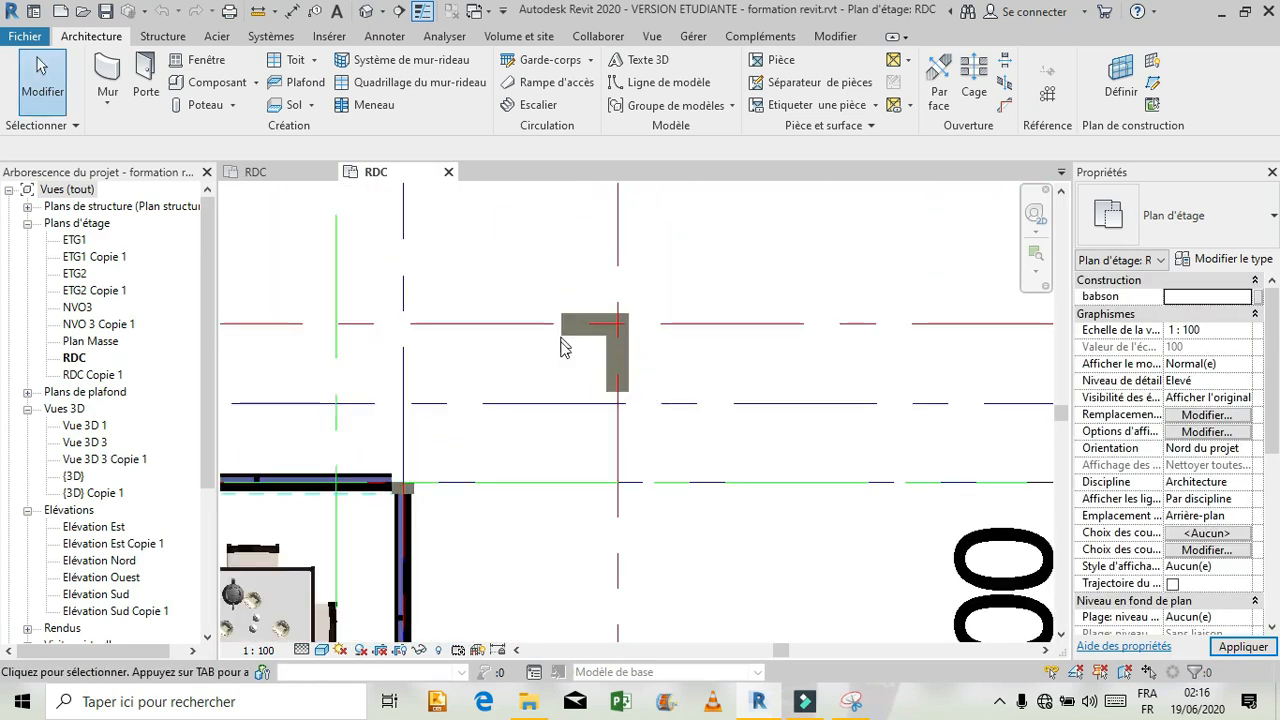
{"action": "left_click", "coordinate": [835, 36]}
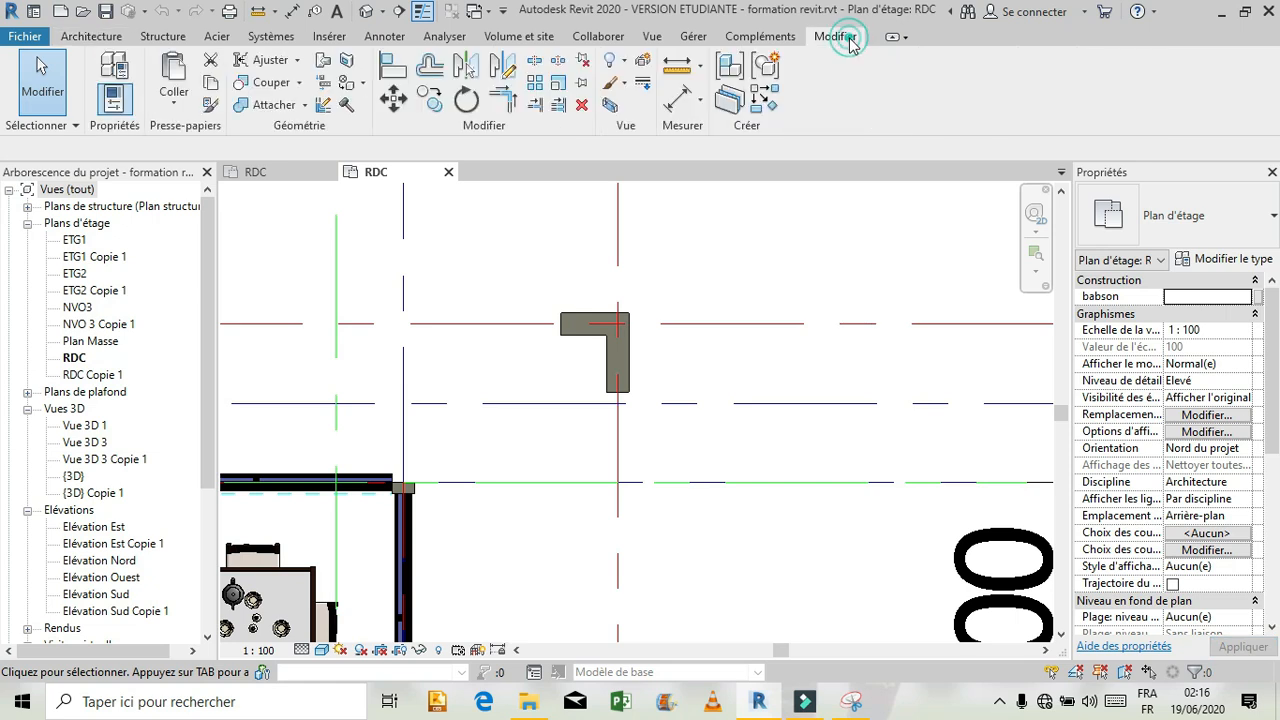
{"action": "left_click", "coordinate": [664, 108]}
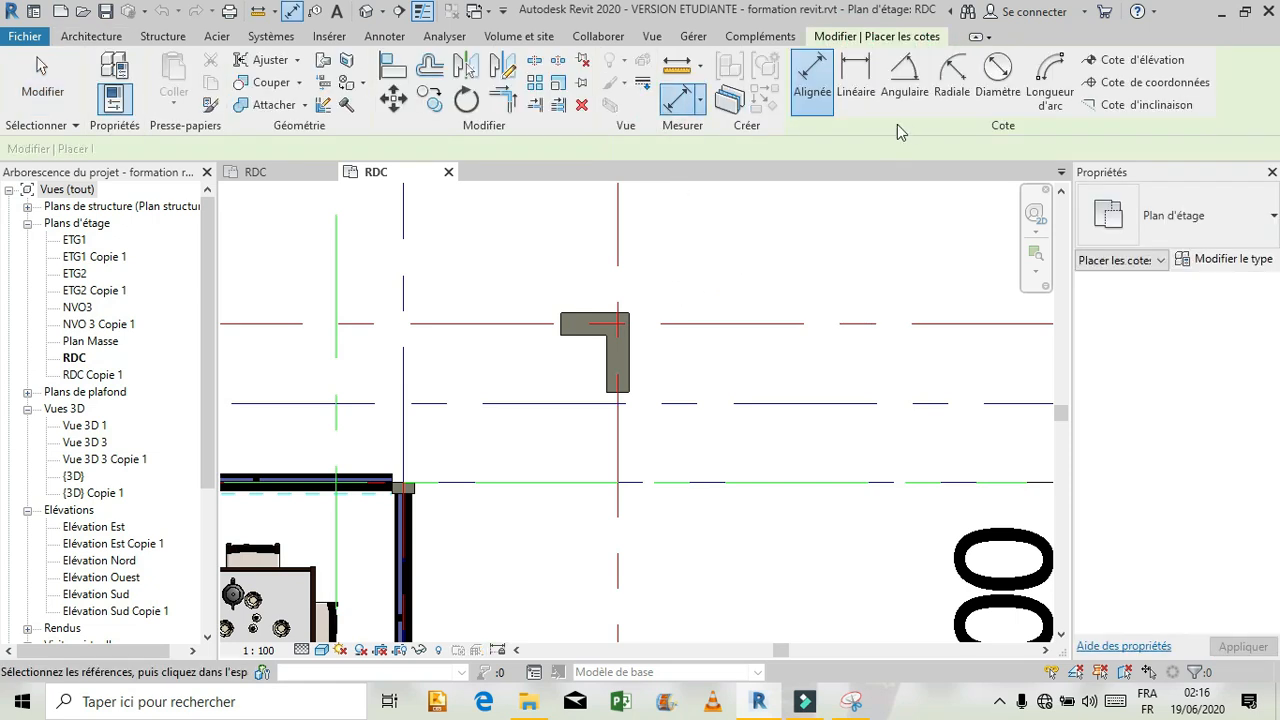
{"action": "left_click", "coordinate": [599, 318]}
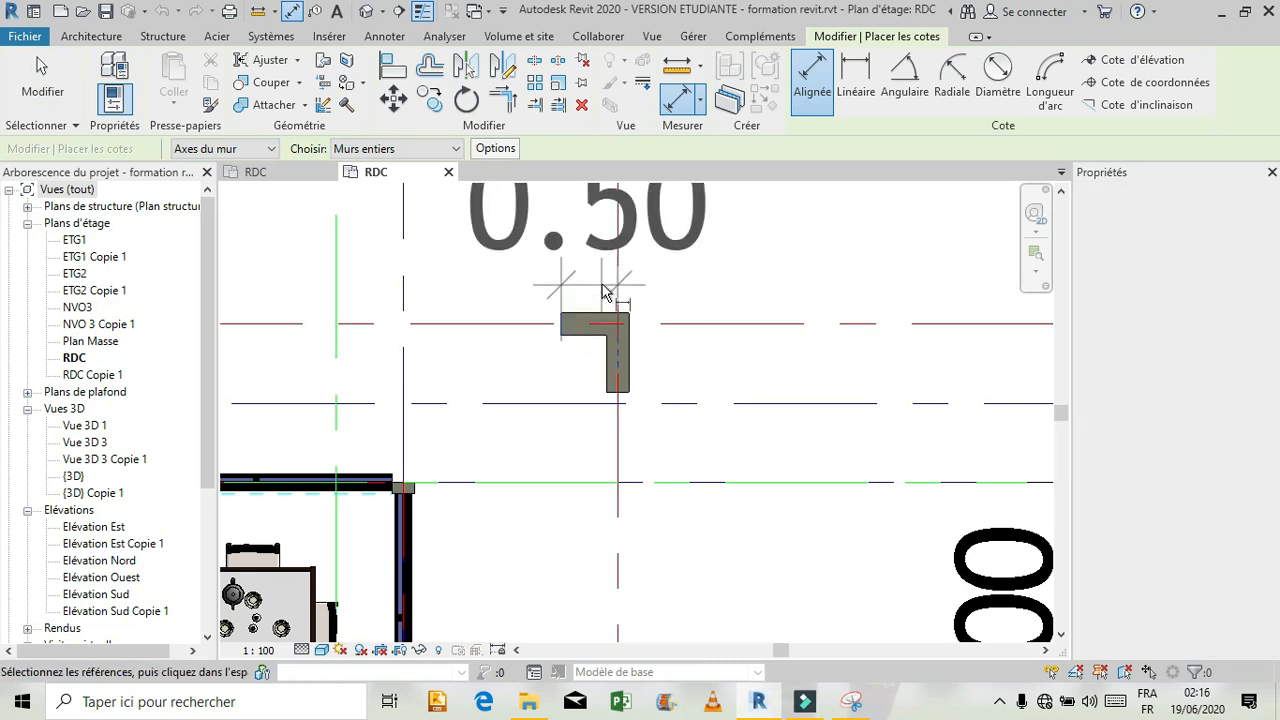
{"action": "left_click", "coordinate": [586, 290]}
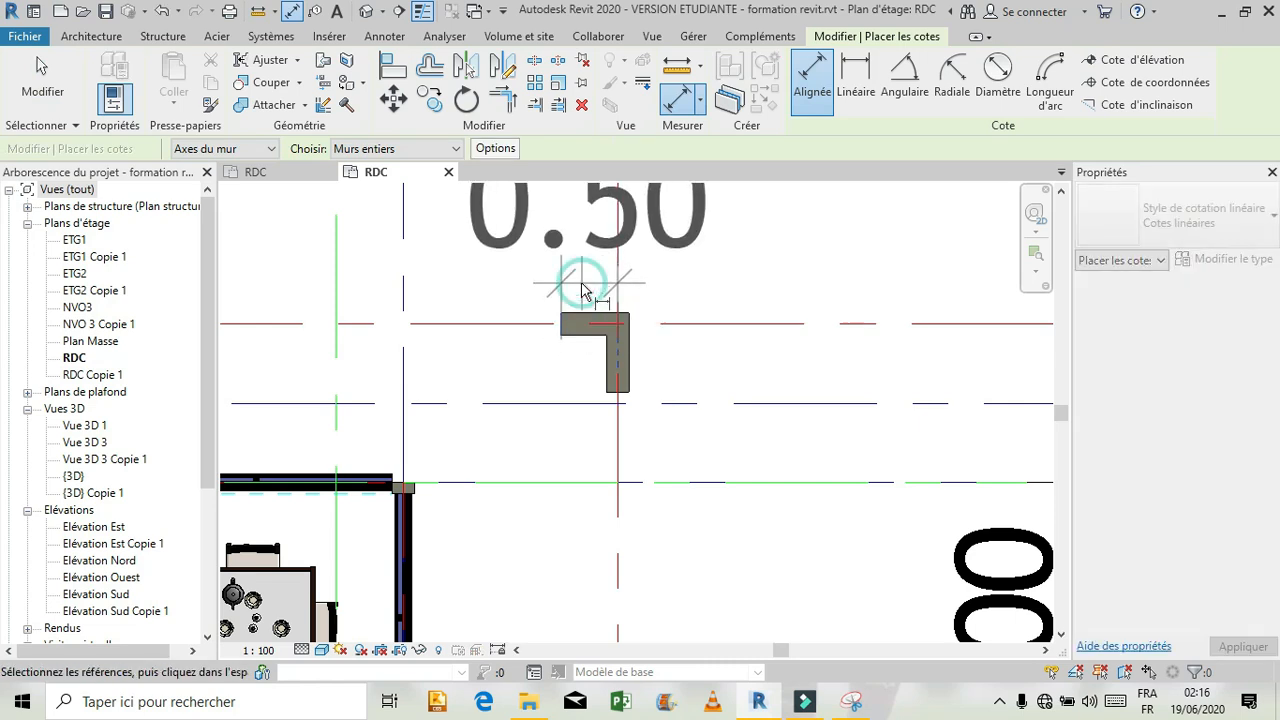
{"action": "left_click", "coordinate": [617, 363]}
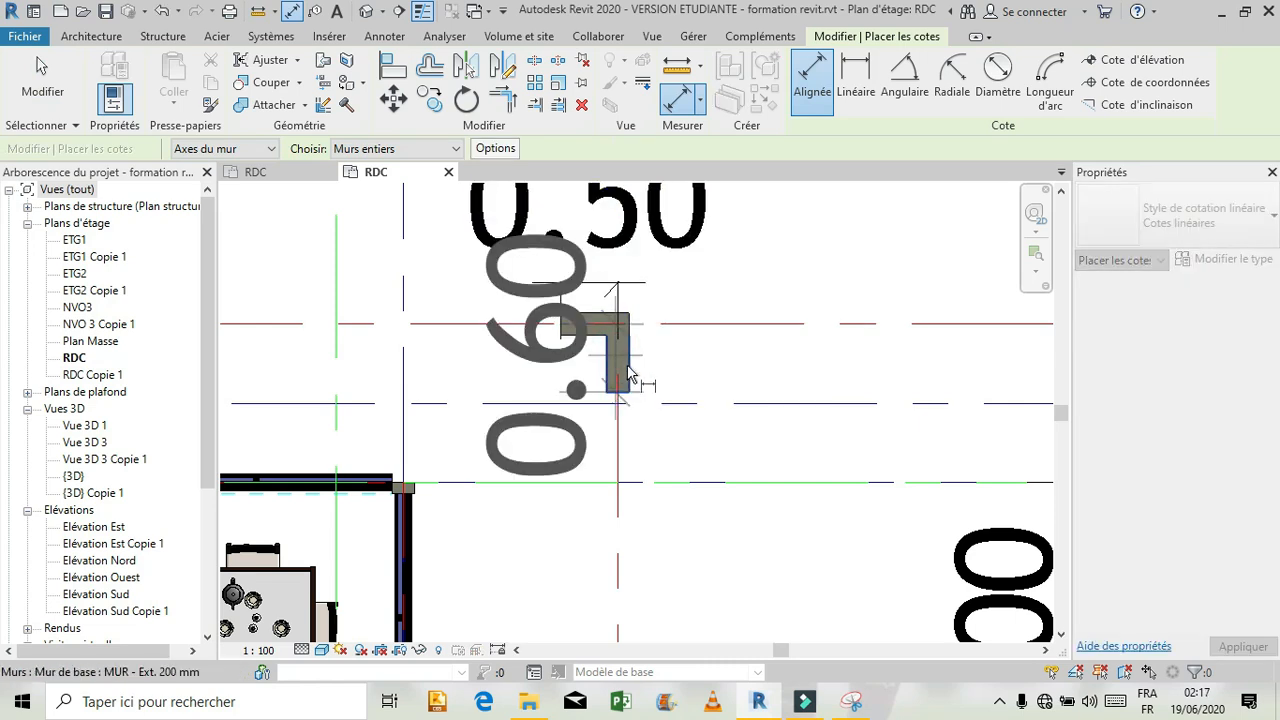
{"action": "left_click", "coordinate": [779, 372]}
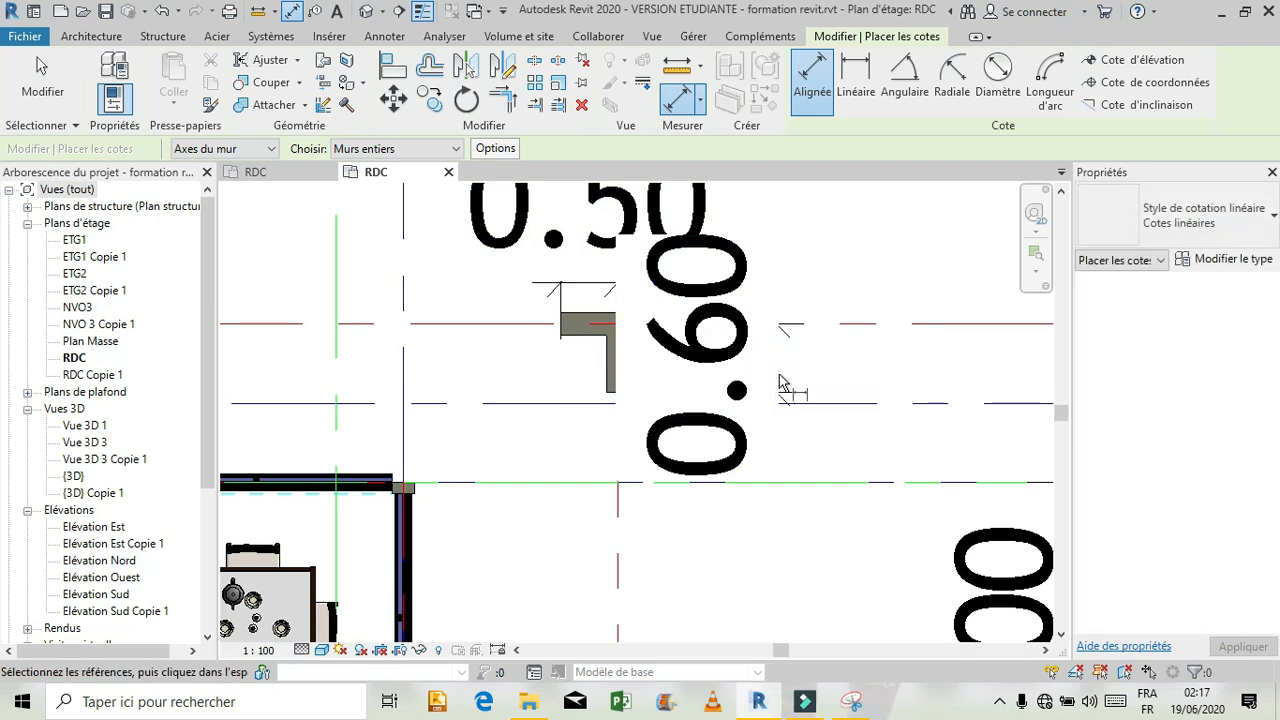
{"action": "scroll", "coordinate": [760, 400], "scroll_direction": "down", "scroll_amount": 4}
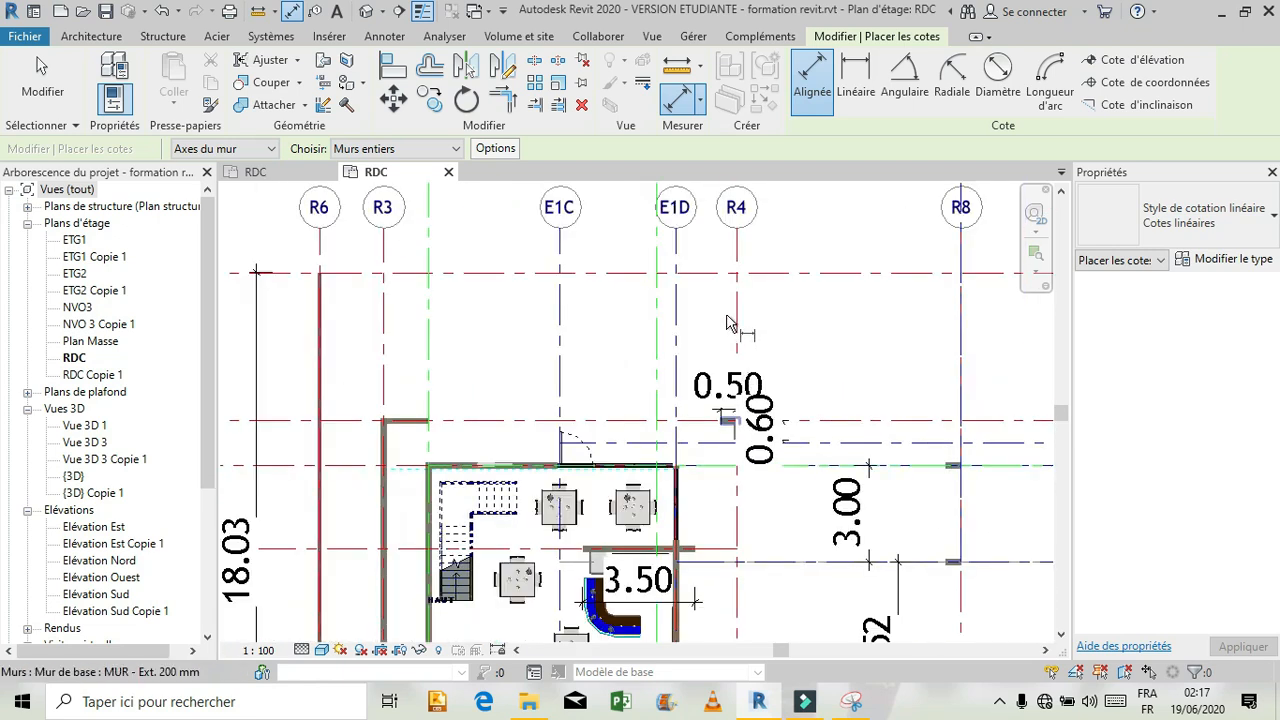
{"action": "scroll", "coordinate": [748, 405], "scroll_direction": "down", "scroll_amount": 3}
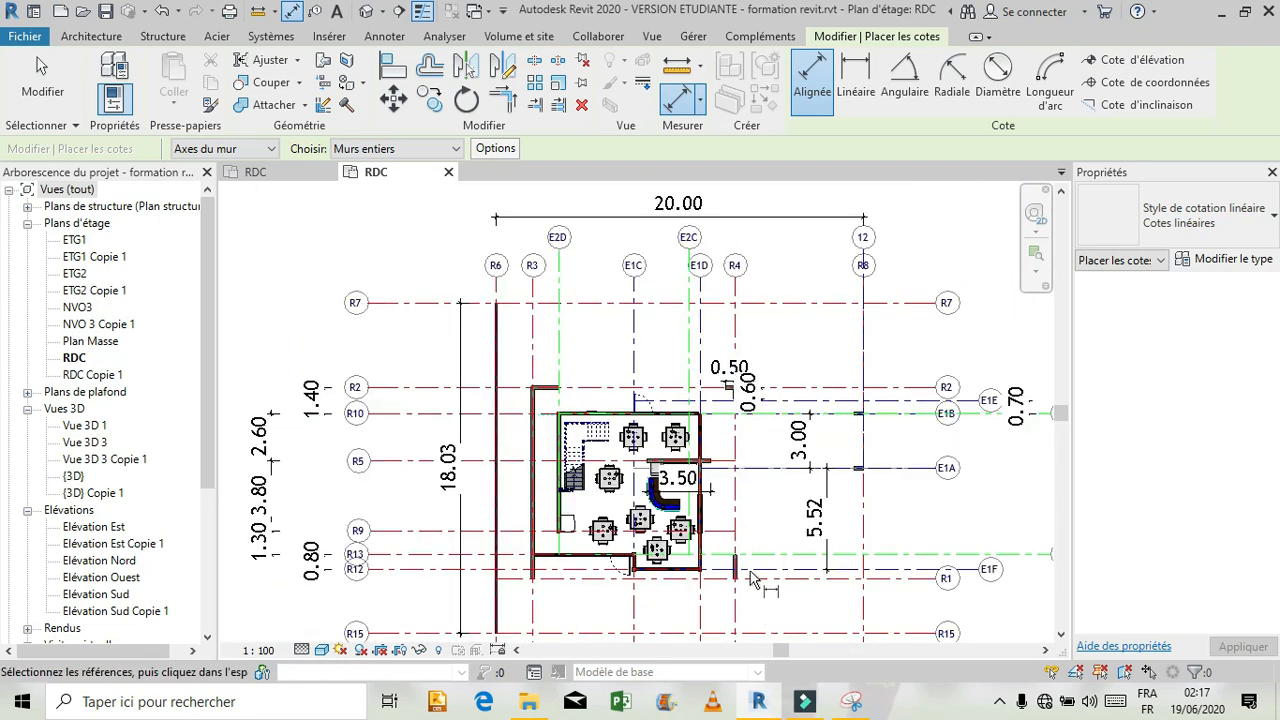
{"action": "scroll", "coordinate": [750, 560], "scroll_direction": "up", "scroll_amount": 5}
{"action": "left_click", "coordinate": [708, 575]}
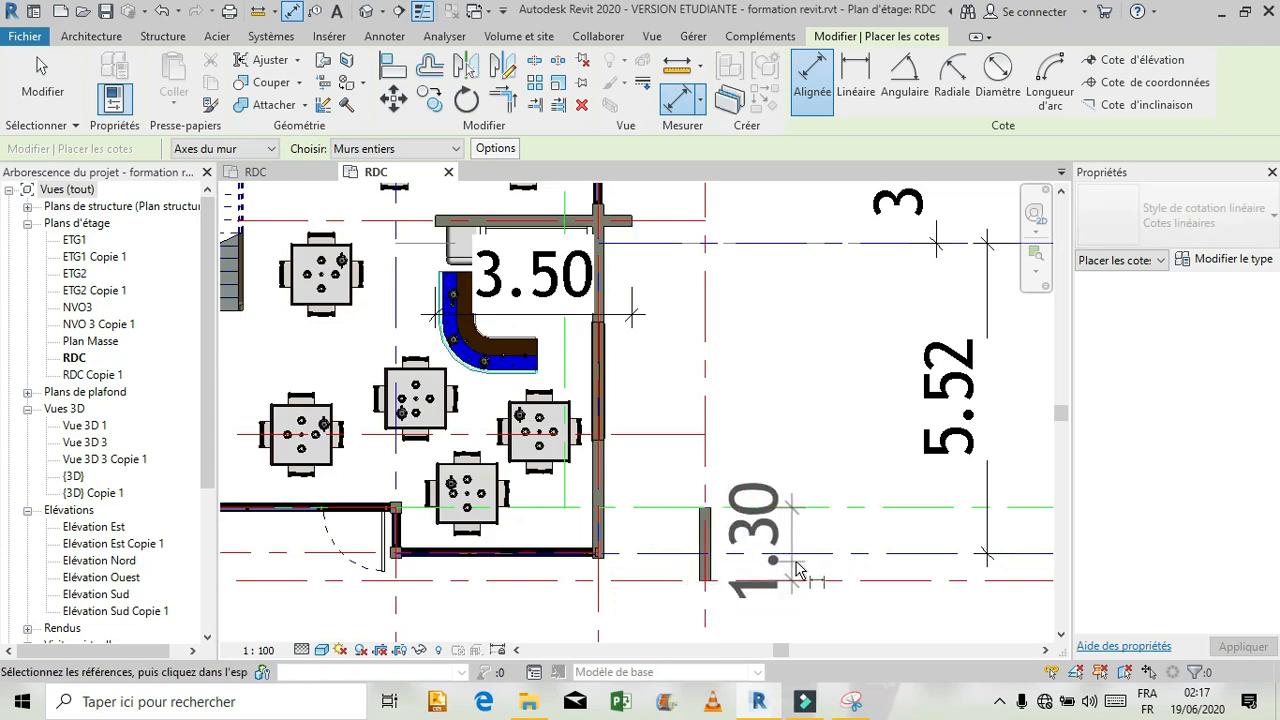
{"action": "key", "text": "Escape"}
{"action": "key", "text": "Escape"}
Dimension the length of the short vertical wall on R4 near R1, and return to the RDC plan of Projet1
{"action": "scroll", "coordinate": [790, 580], "scroll_direction": "down", "scroll_amount": 3}
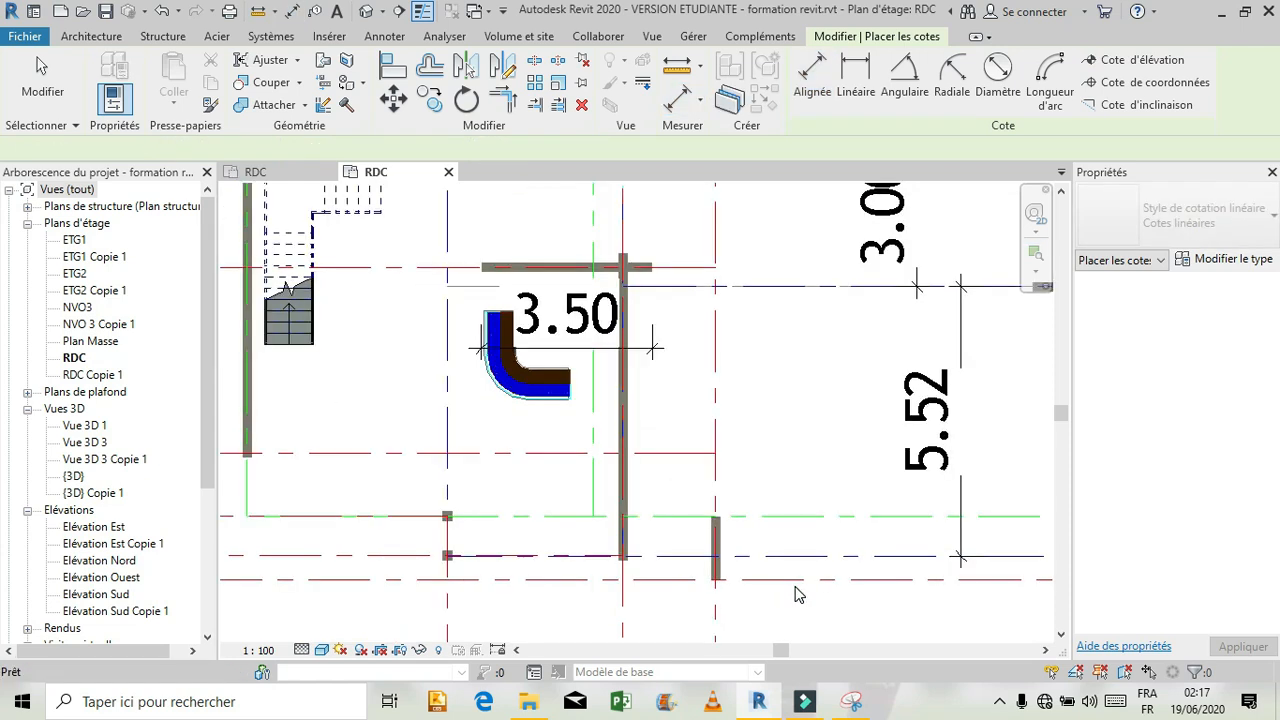
{"action": "left_click", "coordinate": [812, 91]}
{"action": "left_click", "coordinate": [730, 569]}
{"action": "left_click", "coordinate": [779, 567]}
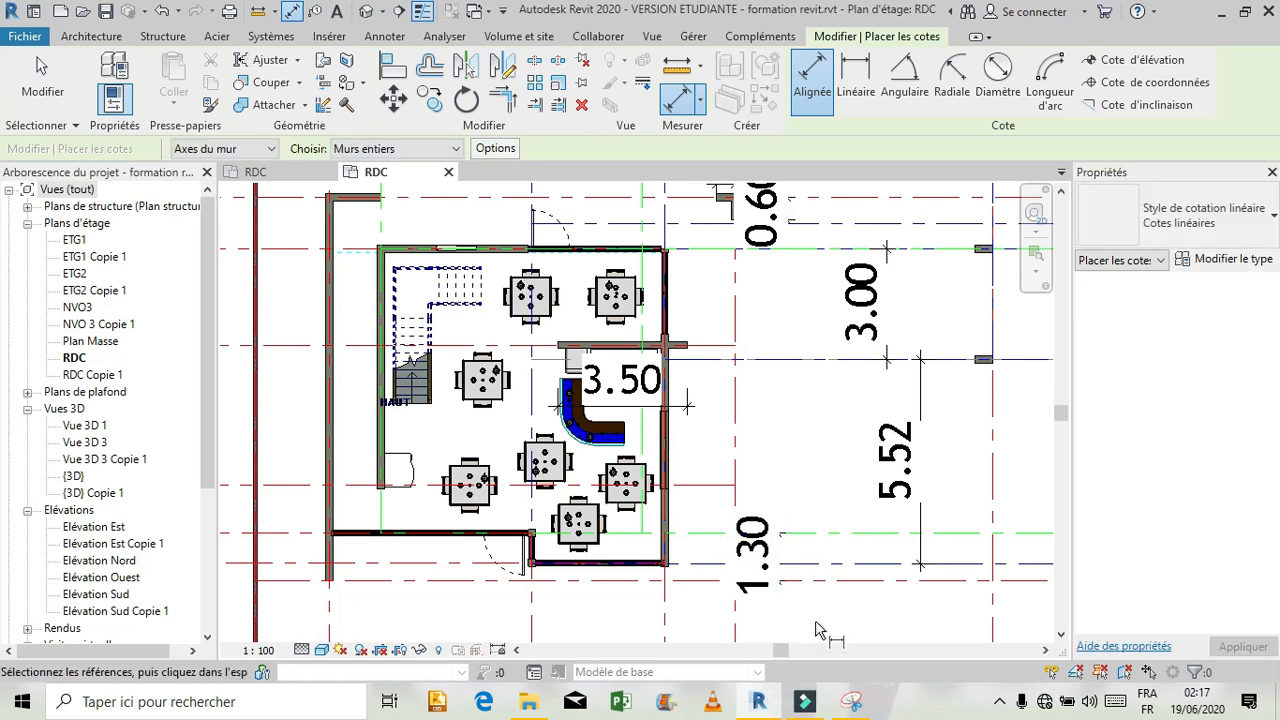
{"action": "scroll", "coordinate": [783, 625], "scroll_direction": "down", "scroll_amount": 3}
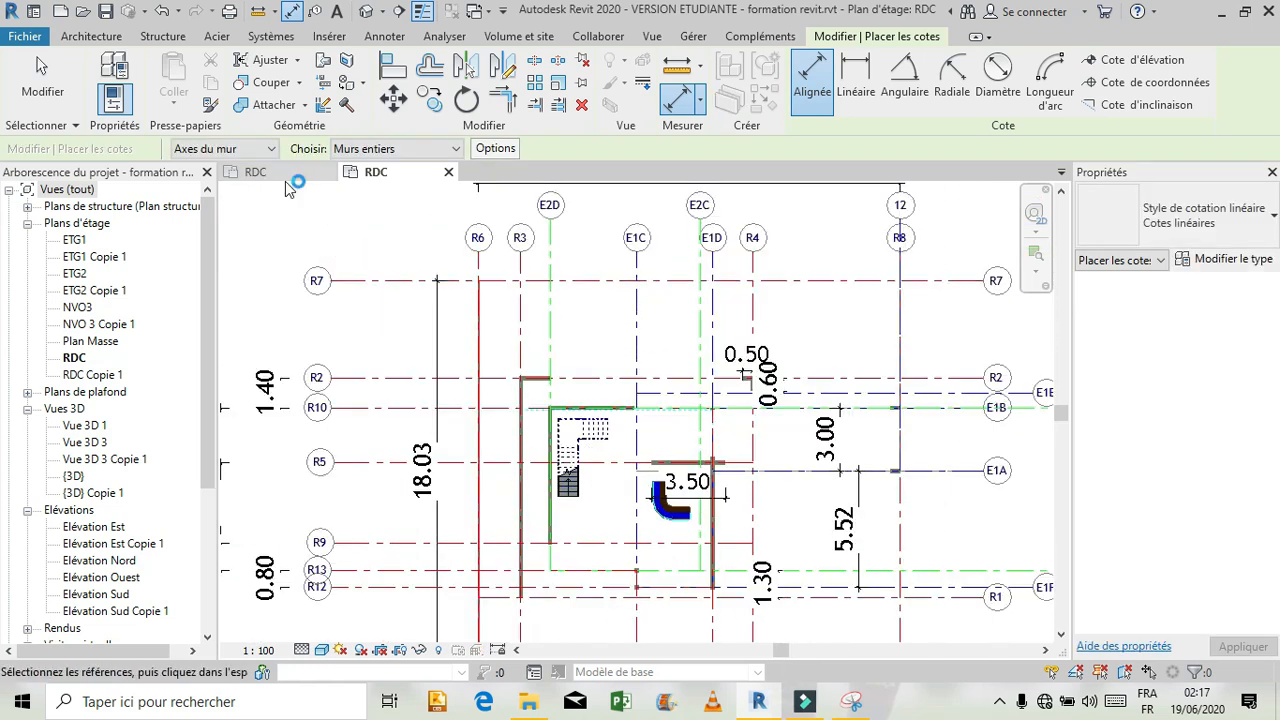
{"action": "left_click", "coordinate": [280, 177]}
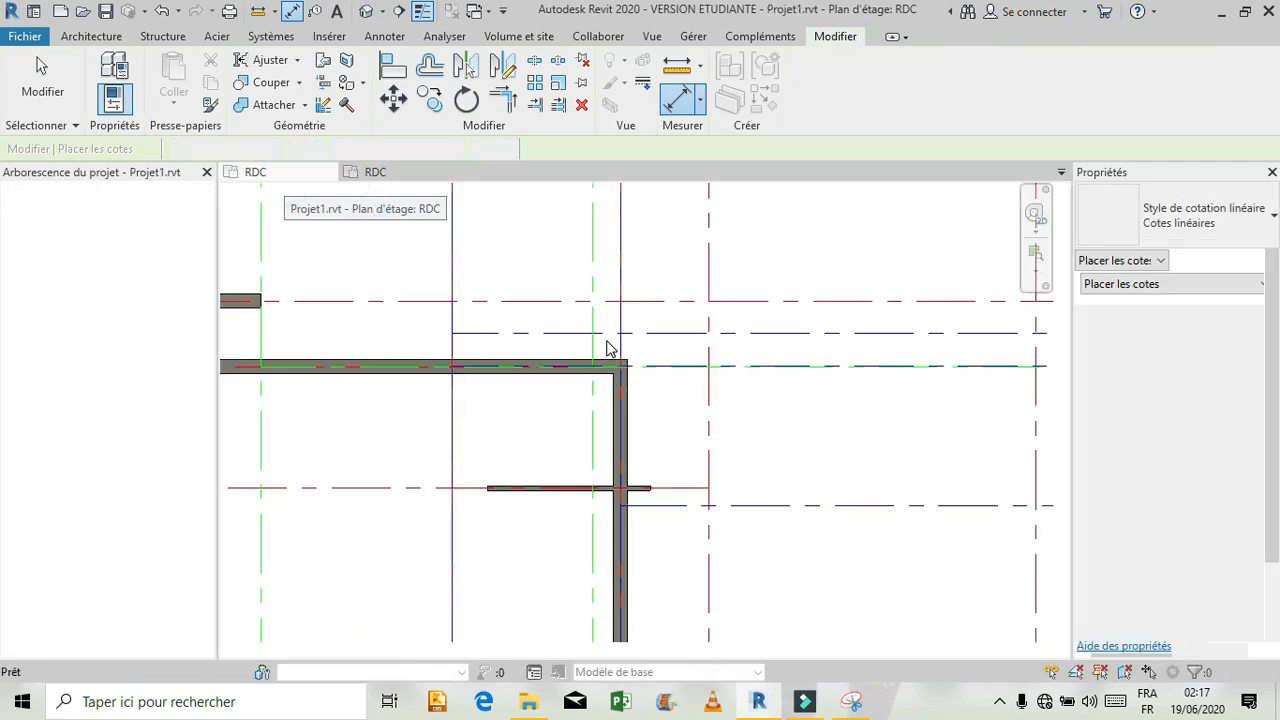
Draw a 0.5 m Mur ext wall along grid line R2, running left from its intersection with R4
{"action": "scroll", "coordinate": [772, 337], "scroll_direction": "down", "scroll_amount": 2}
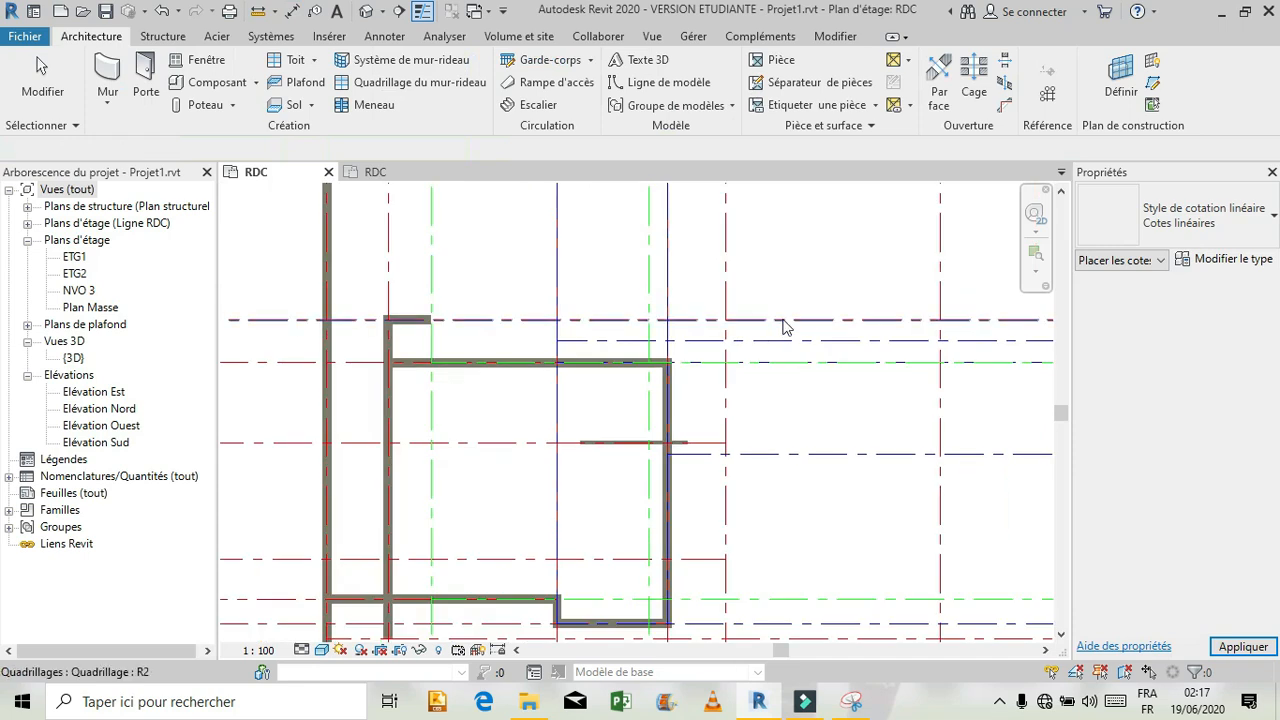
{"action": "scroll", "coordinate": [805, 316], "scroll_direction": "up", "scroll_amount": 1}
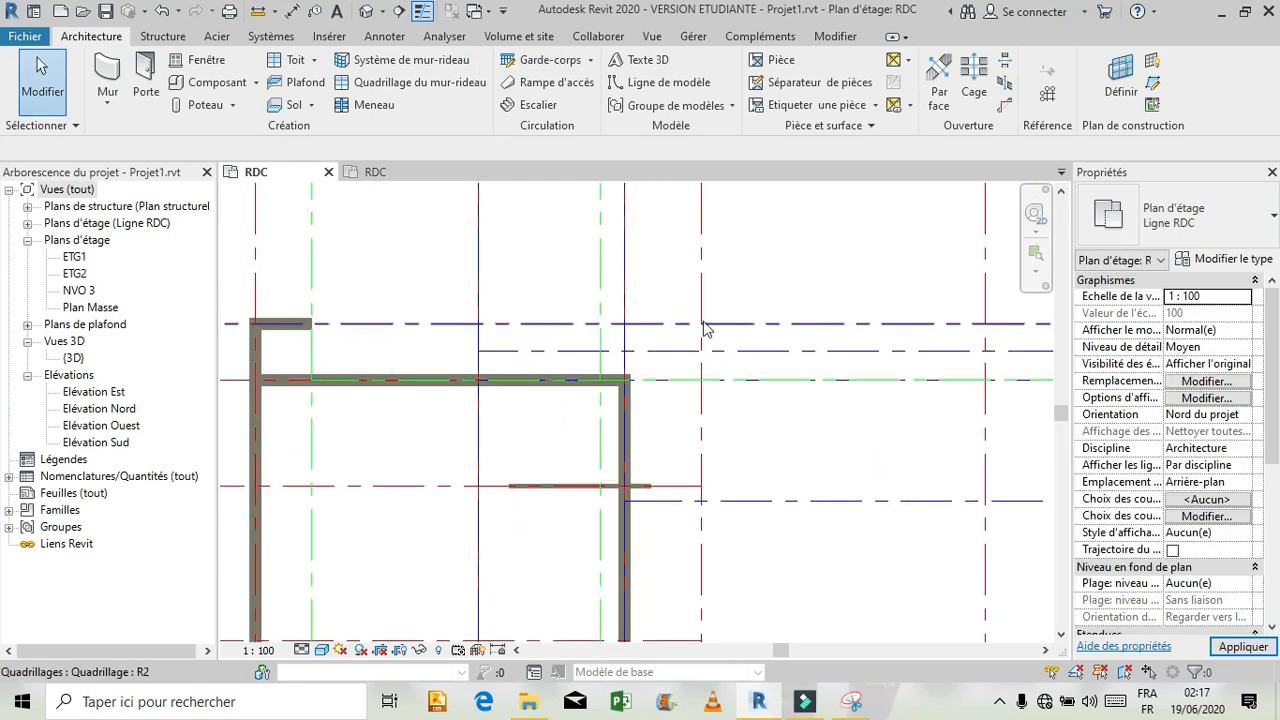
{"action": "left_click", "coordinate": [100, 68]}
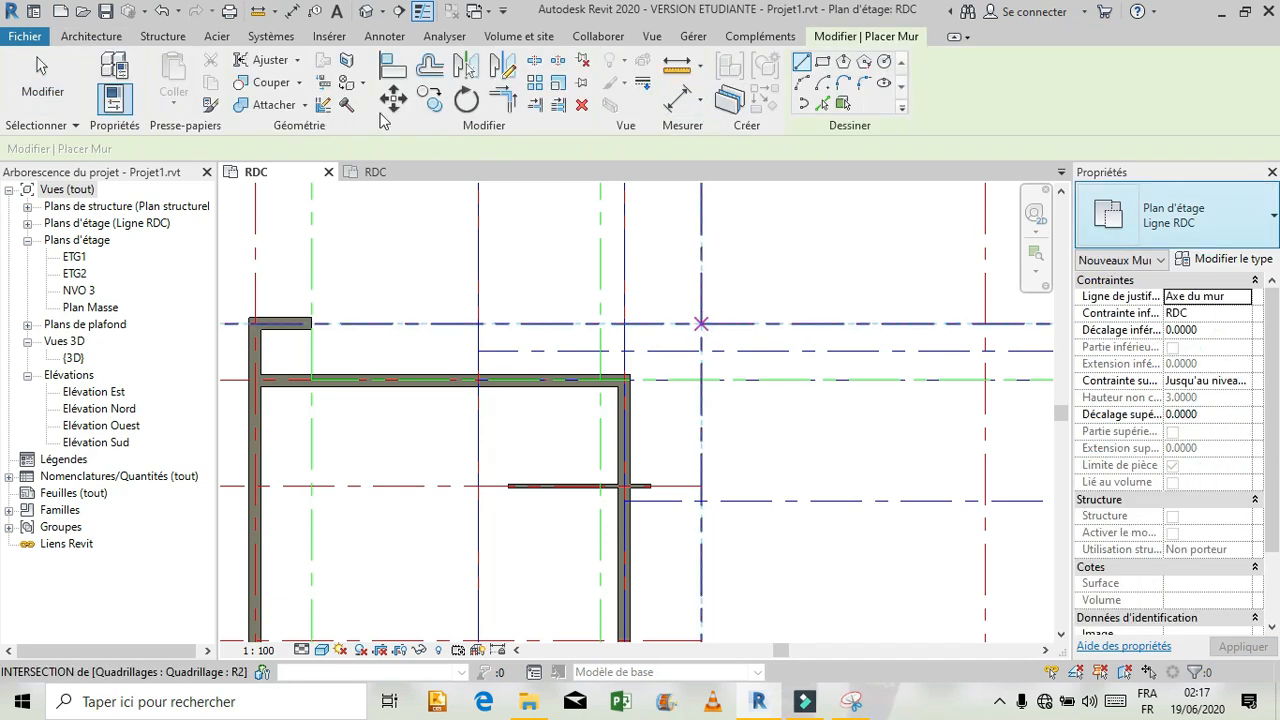
{"action": "left_click", "coordinate": [85, 37]}
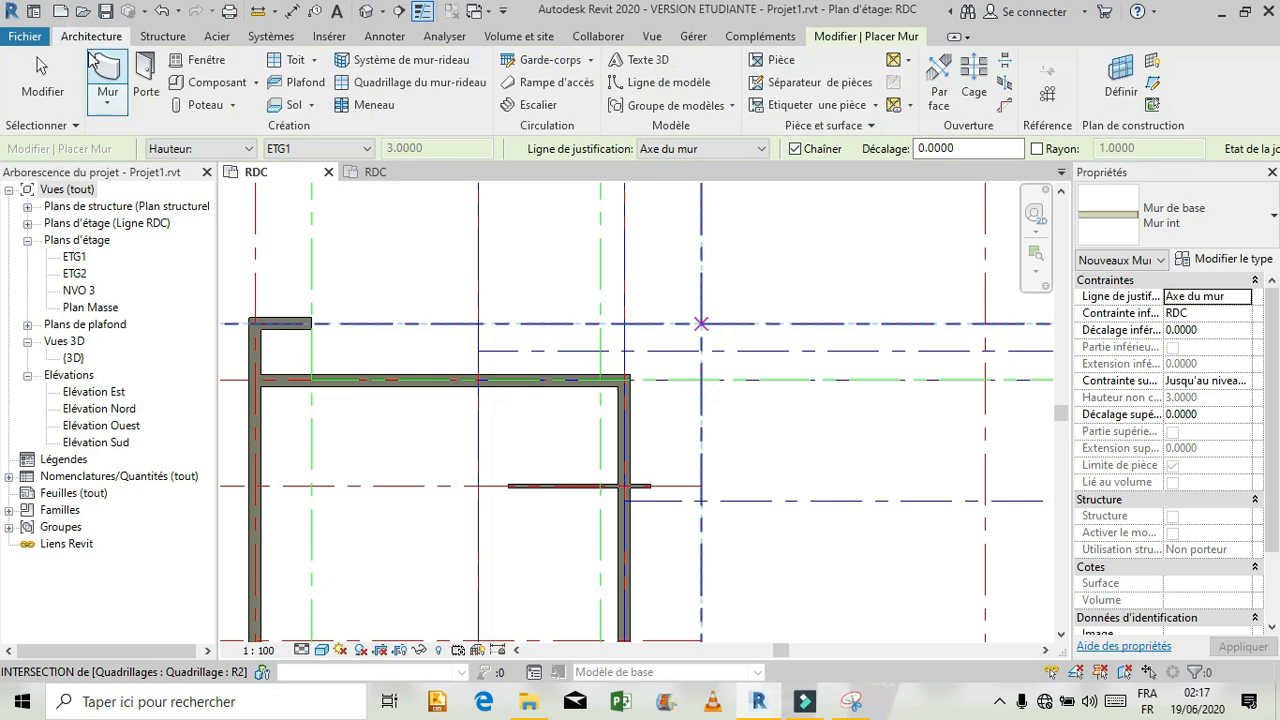
{"action": "left_click", "coordinate": [105, 55]}
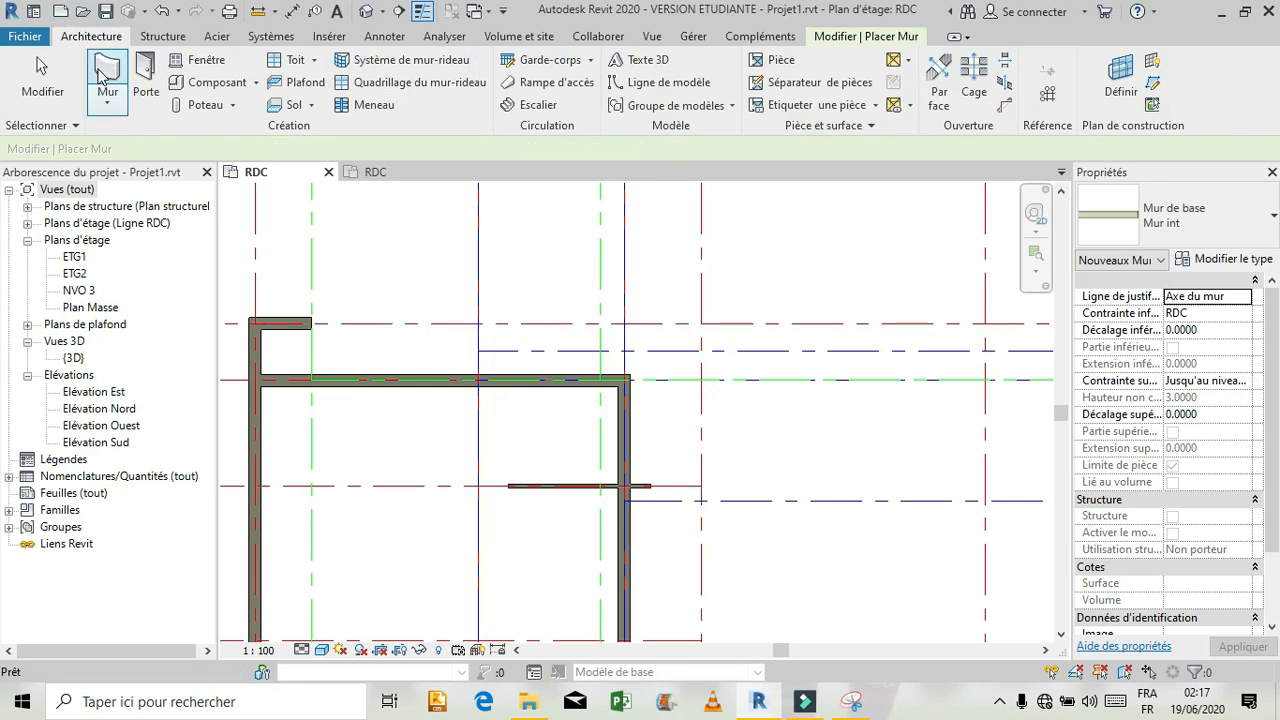
{"action": "left_click", "coordinate": [1195, 218]}
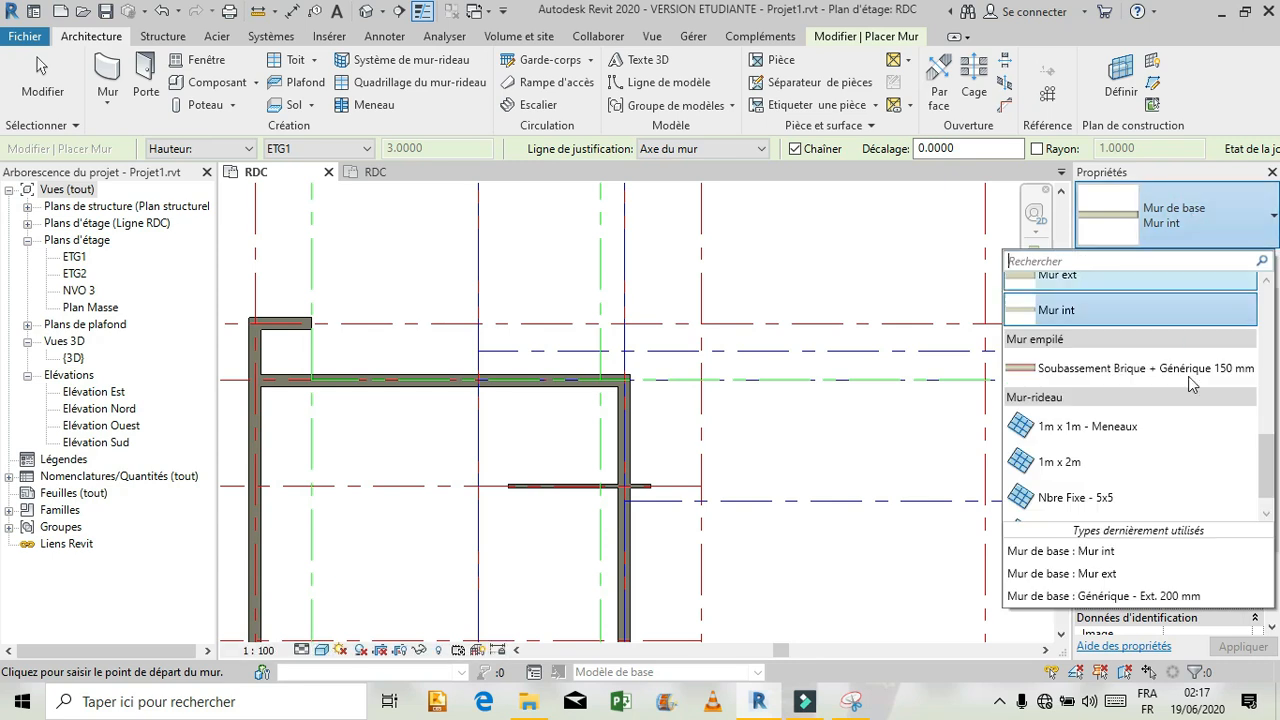
{"action": "left_click", "coordinate": [1097, 578]}
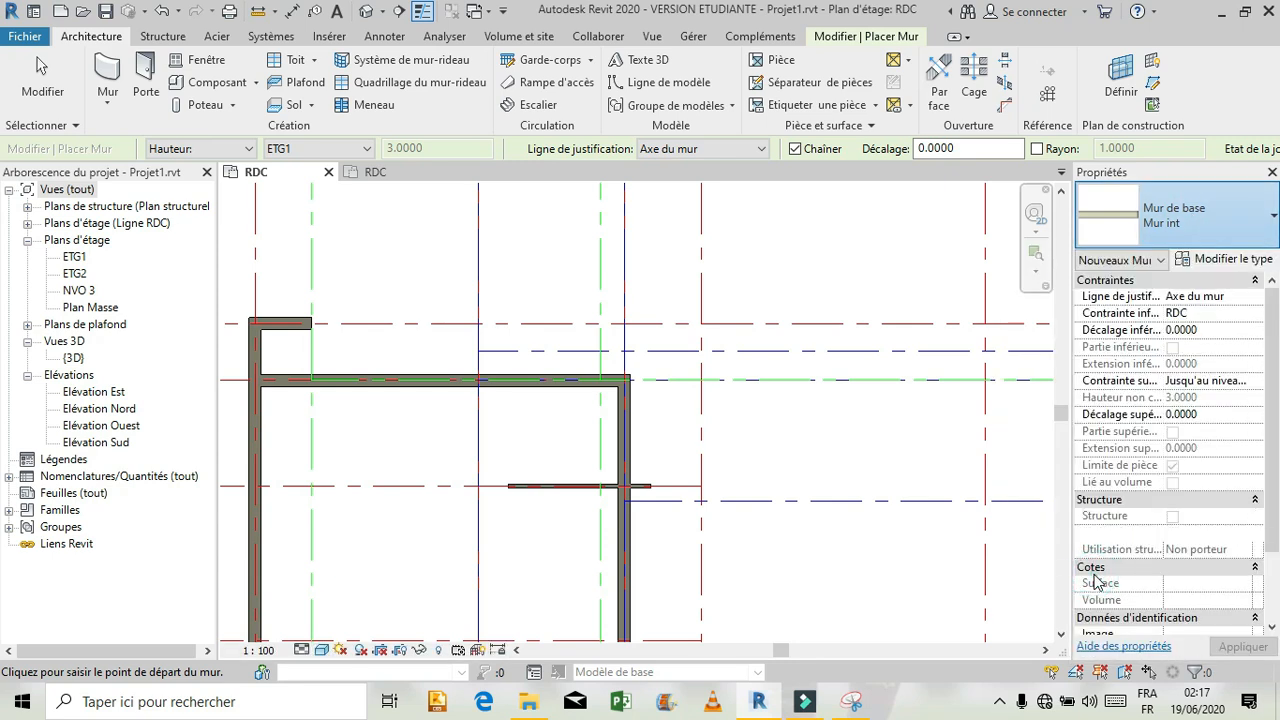
{"action": "left_click", "coordinate": [701, 323]}
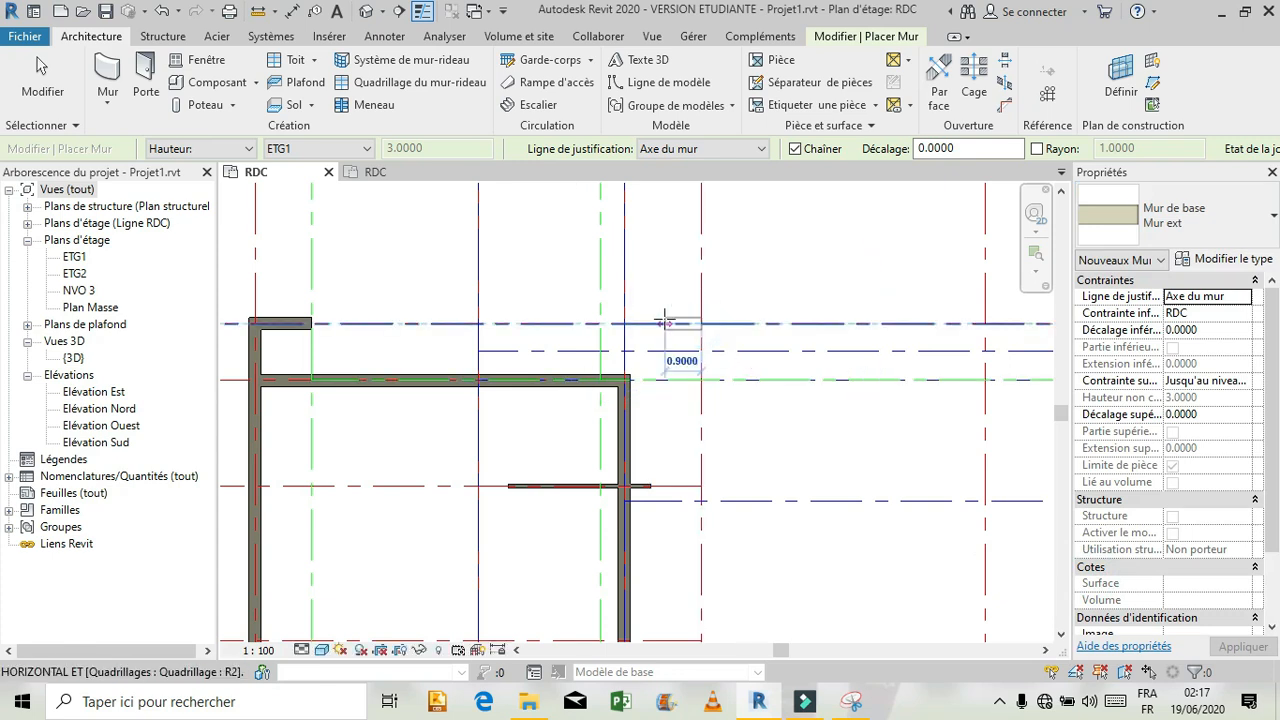
{"action": "type", "text": "0.5"}
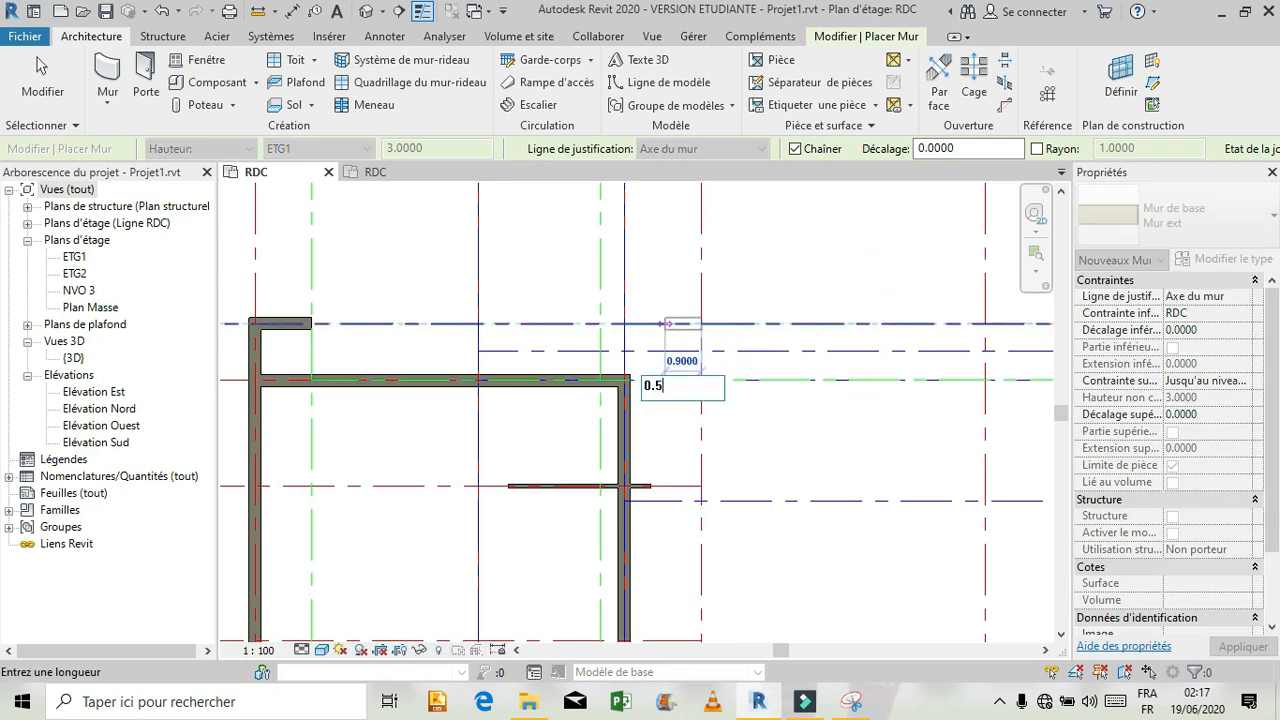
{"action": "key", "text": "Return"}
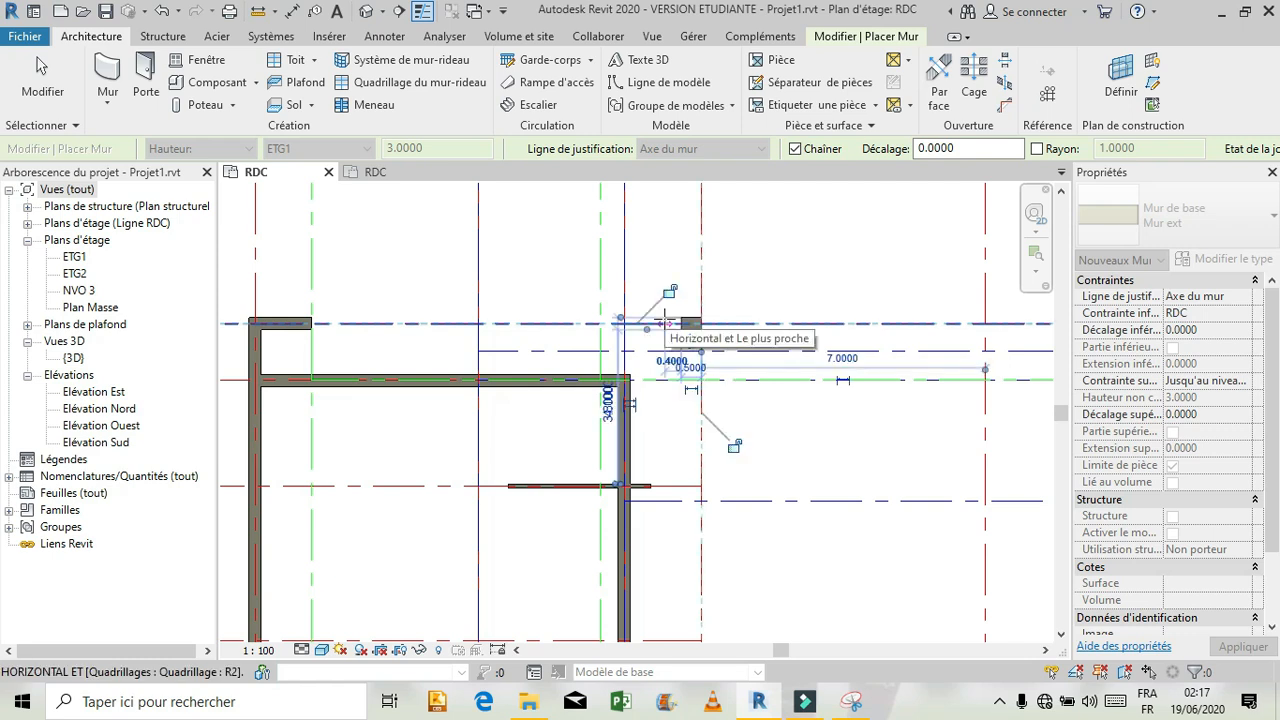
{"action": "key", "text": "Escape"}
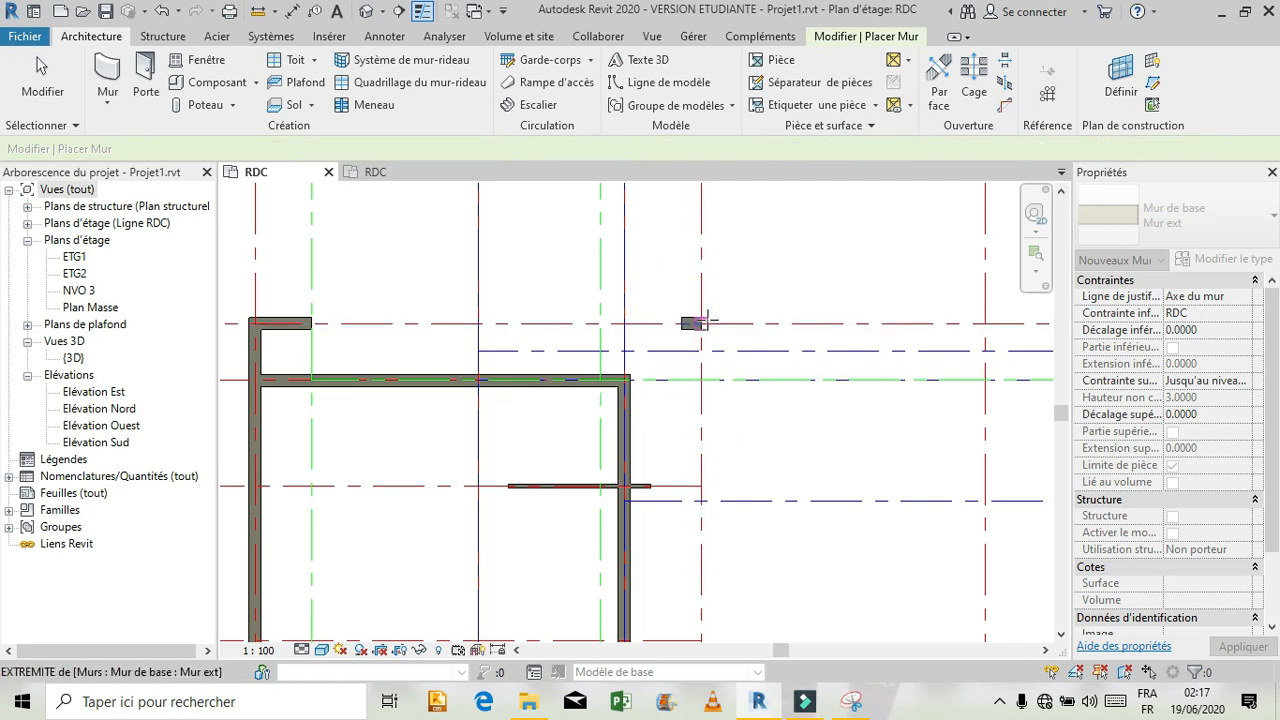
Add a 0.60 m Mur ext wall down grid line R4 from the R2 intersection to form an L
{"action": "left_click", "coordinate": [699, 326]}
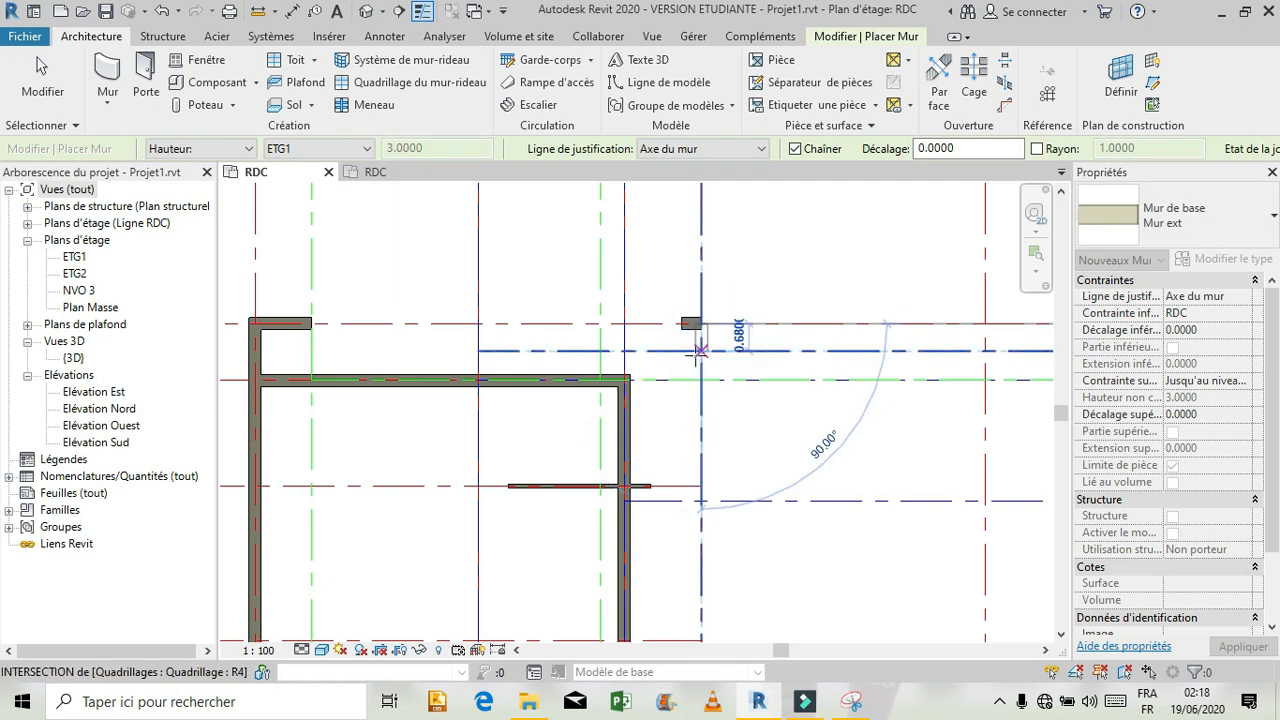
{"action": "type", "text": "0.6"}
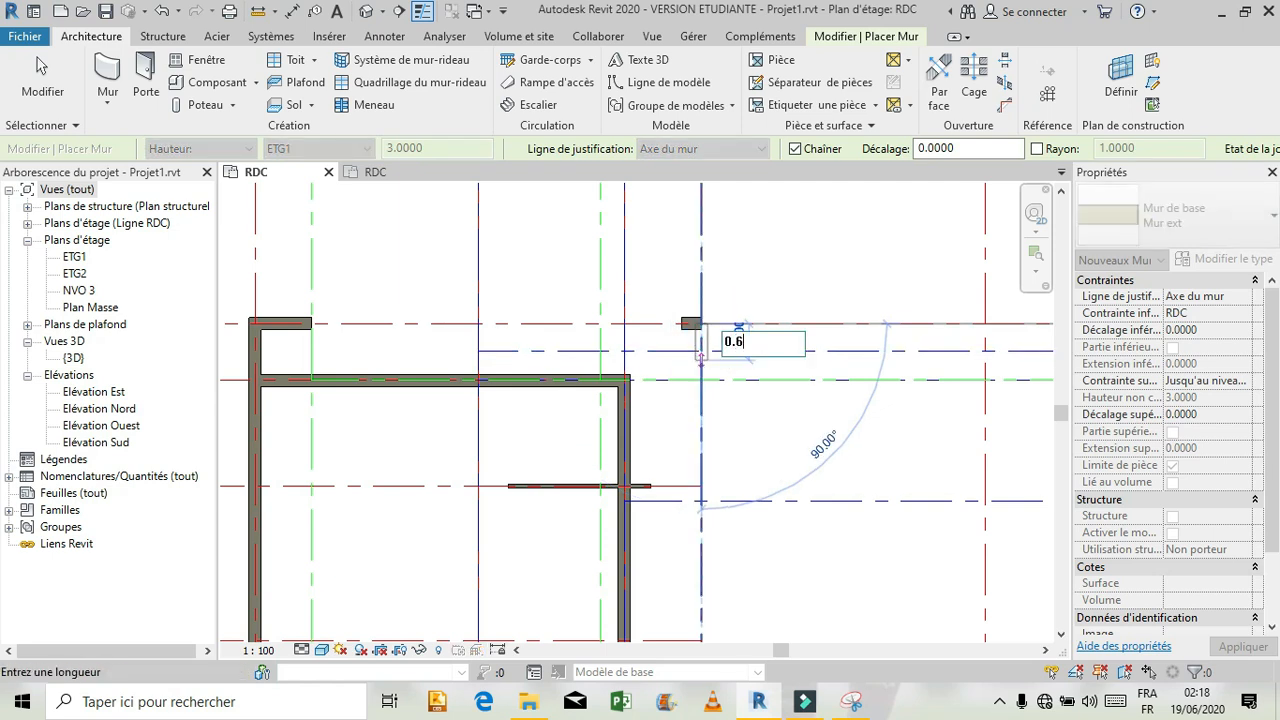
{"action": "type", "text": "0"}
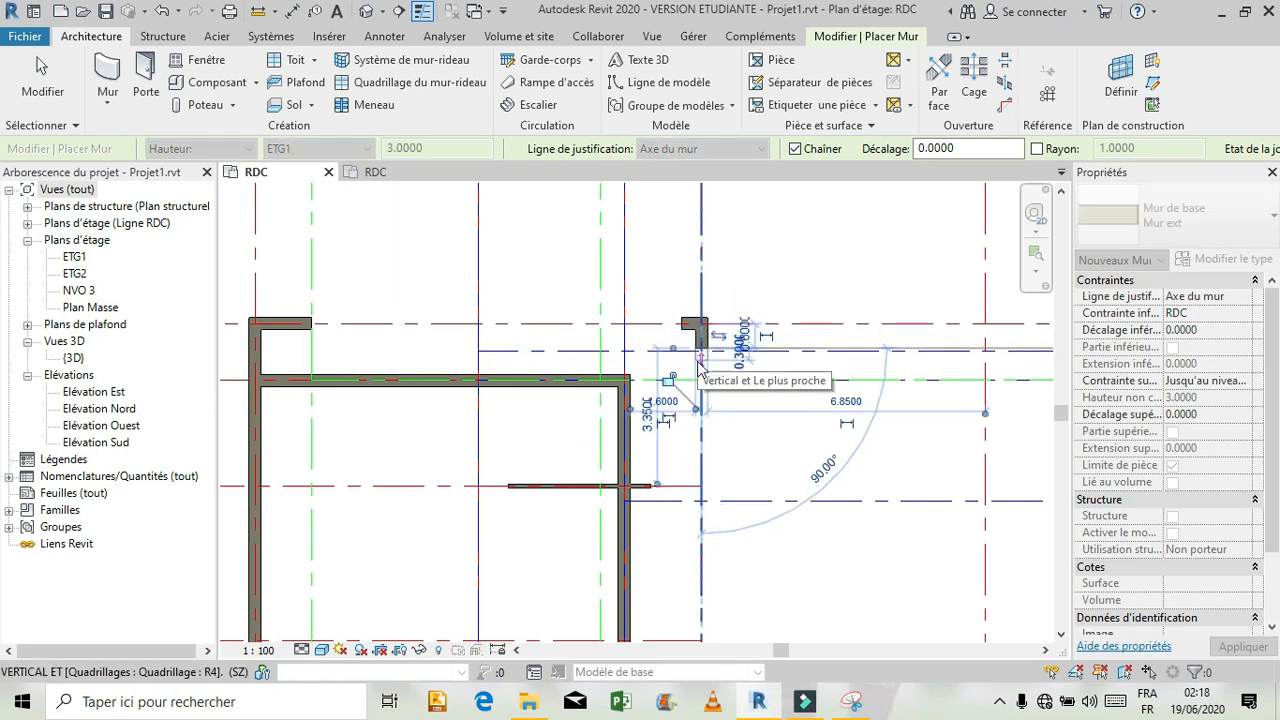
{"action": "key", "text": "Return"}
{"action": "key", "text": "Escape"}
Draw a 1.3 m vertical Mur ext wall on grid line R4 from E2A down to R1, and end wall placement
{"action": "scroll", "coordinate": [766, 334], "scroll_direction": "down", "scroll_amount": 5}
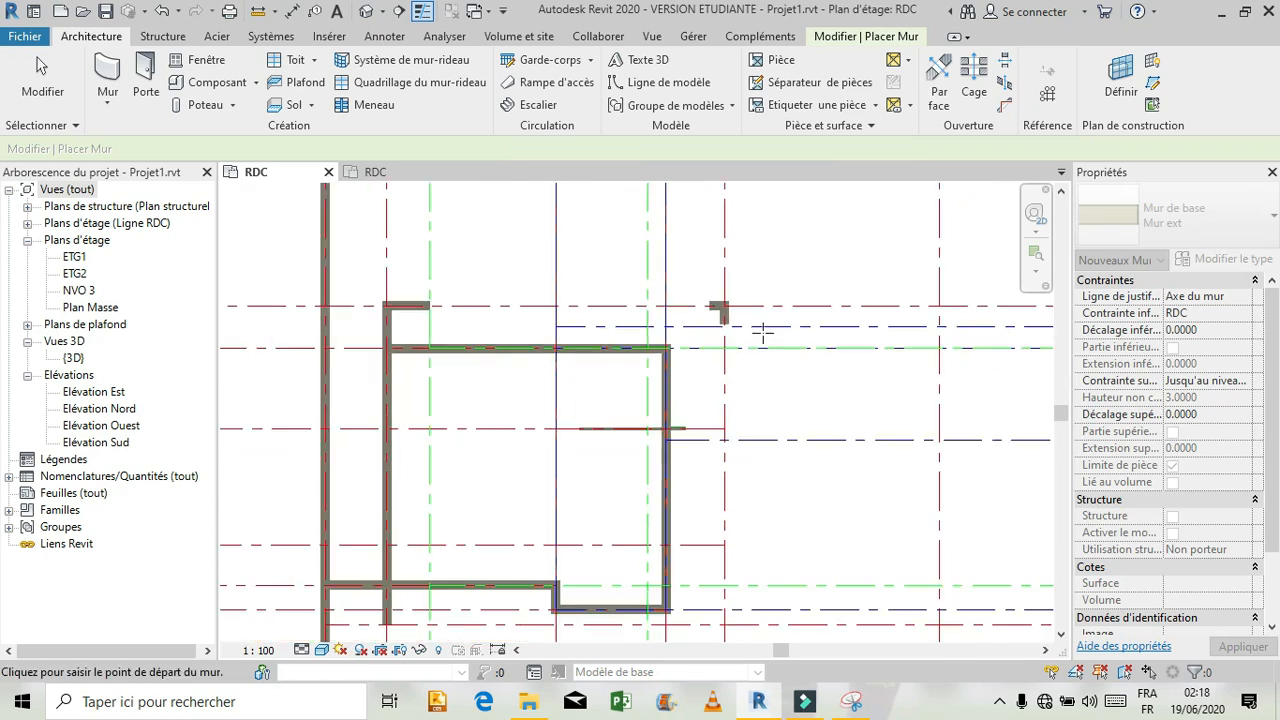
{"action": "scroll", "coordinate": [760, 541], "scroll_direction": "up", "scroll_amount": 4}
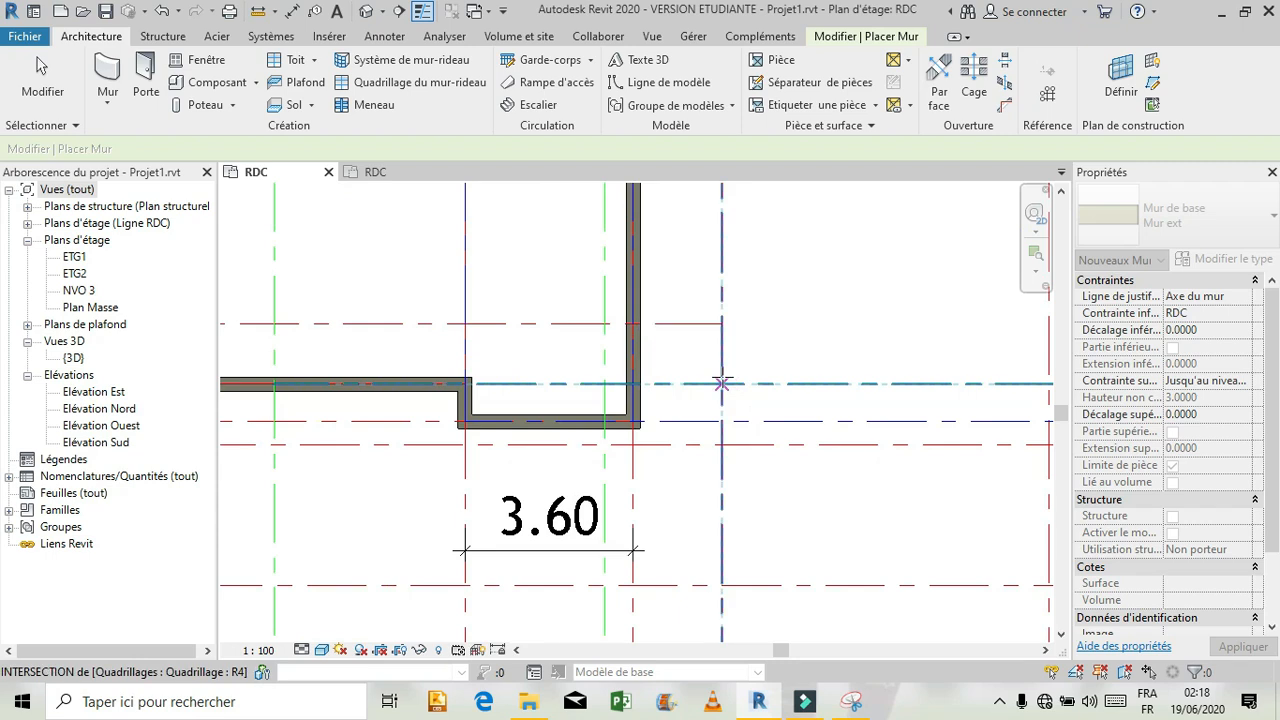
{"action": "left_click", "coordinate": [722, 383]}
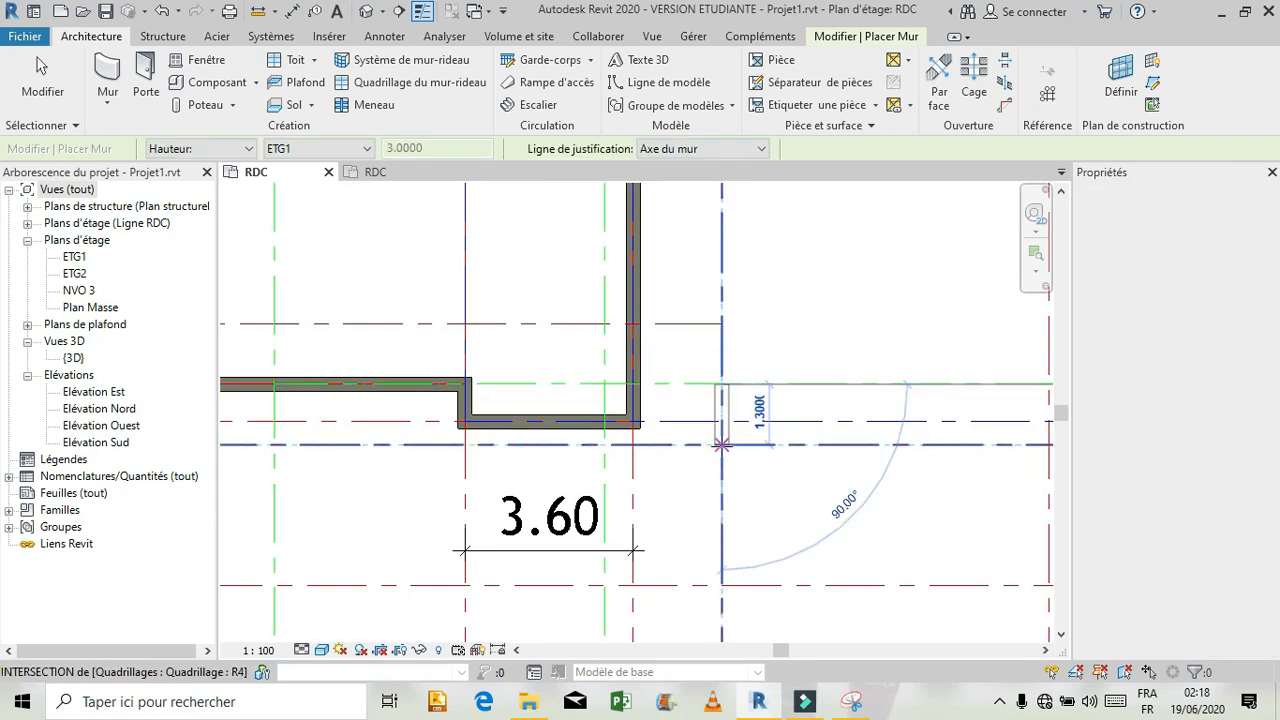
{"action": "left_click", "coordinate": [722, 444]}
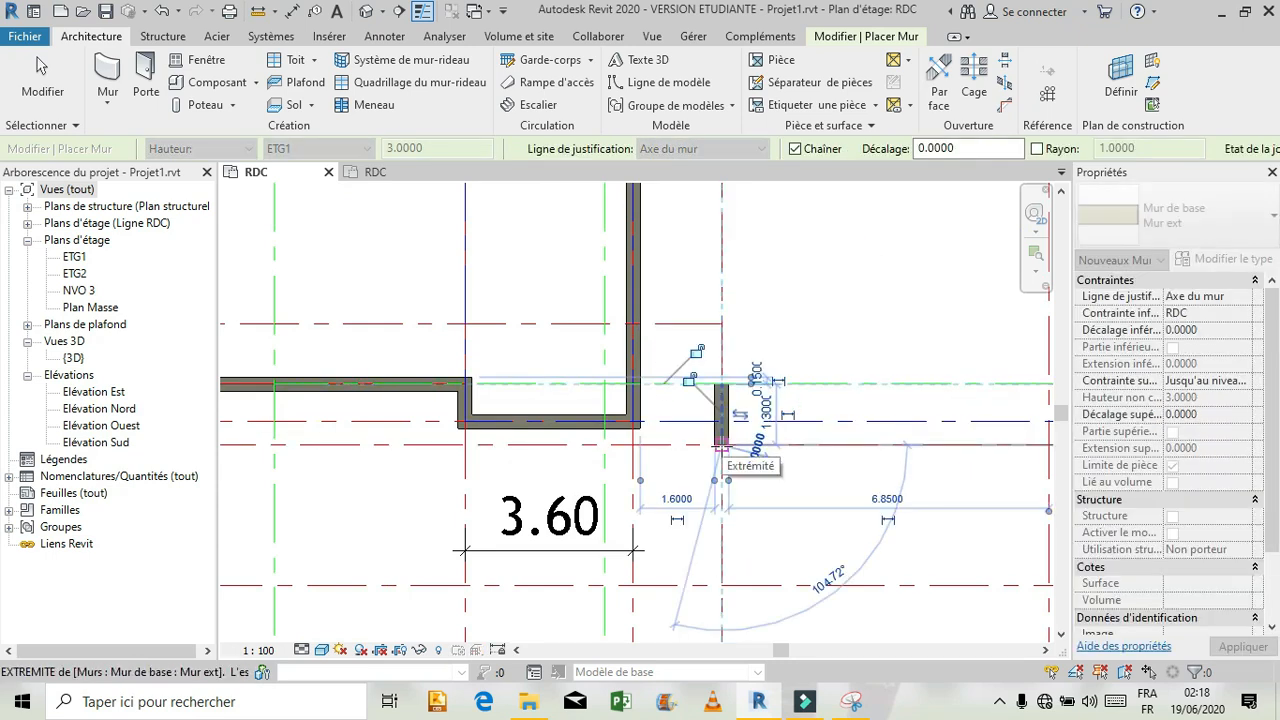
{"action": "key", "text": "Escape"}
{"action": "key", "text": "Escape"}
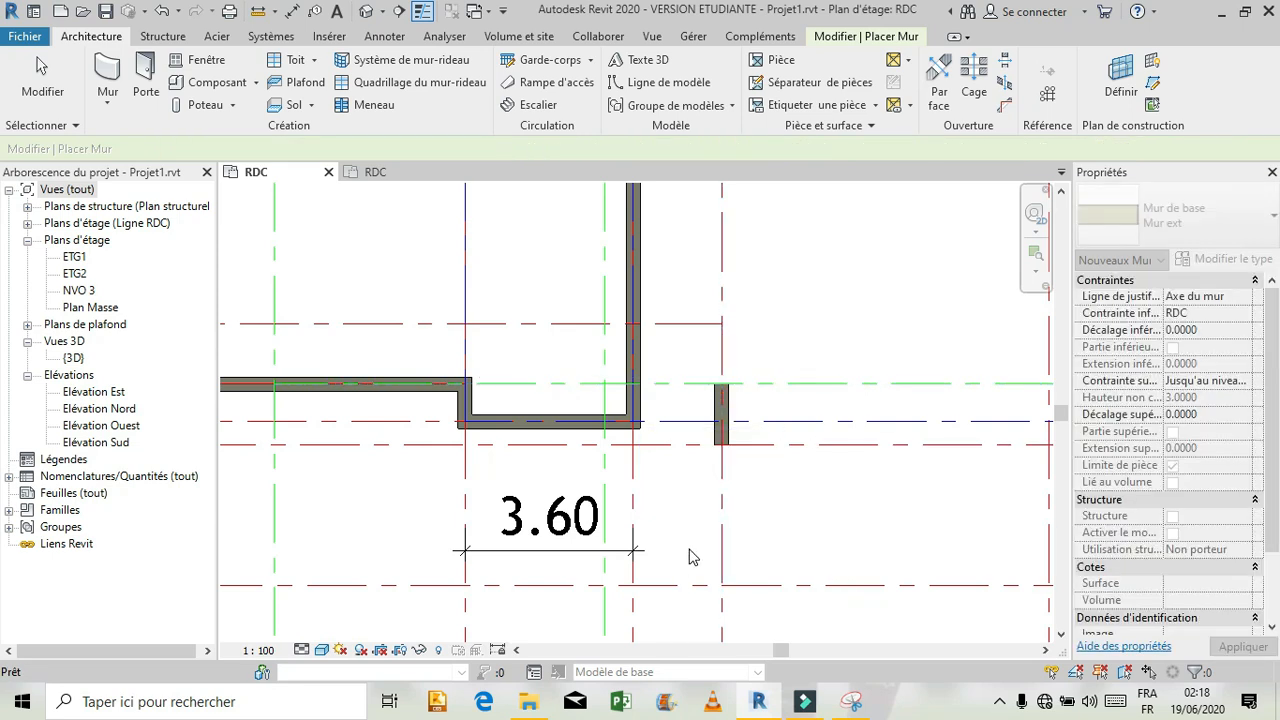
Check the captured reference plan in the Snipping Tool for the small walls on R8, and return to Revit
{"action": "scroll", "coordinate": [696, 554], "scroll_direction": "down", "scroll_amount": 5}
{"action": "scroll", "coordinate": [753, 483], "scroll_direction": "up", "scroll_amount": 1}
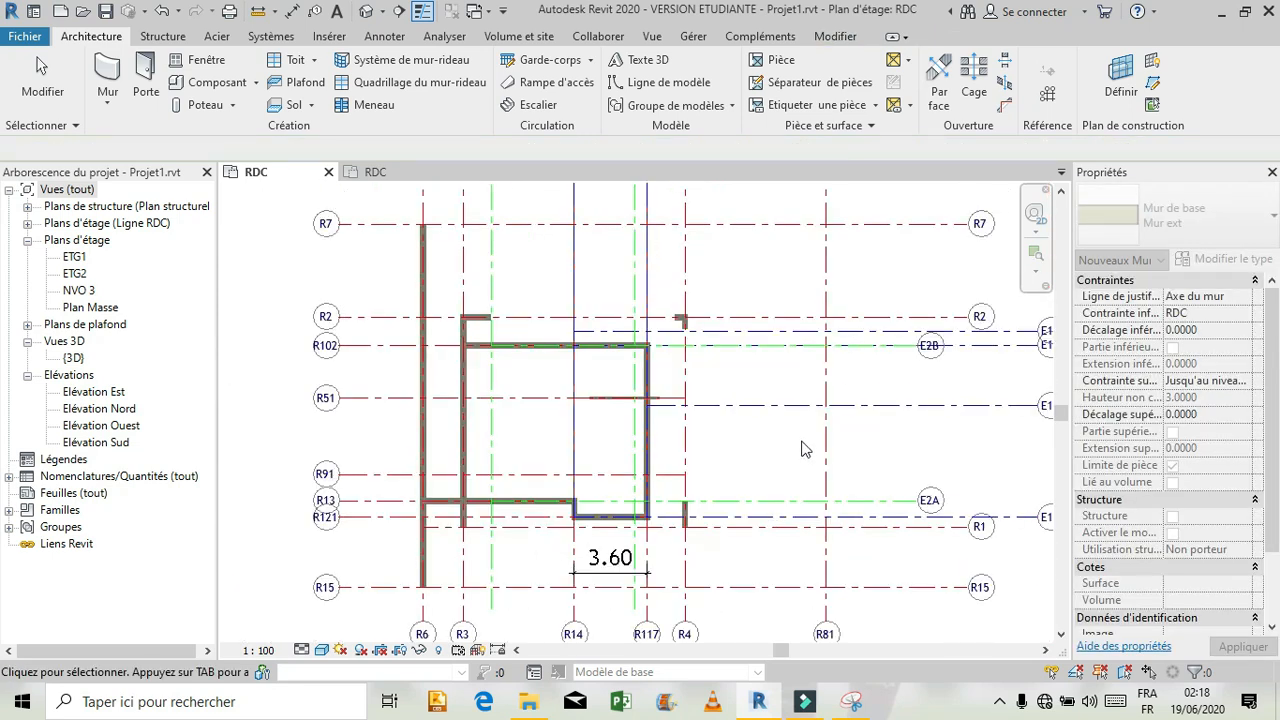
{"action": "left_click", "coordinate": [860, 708]}
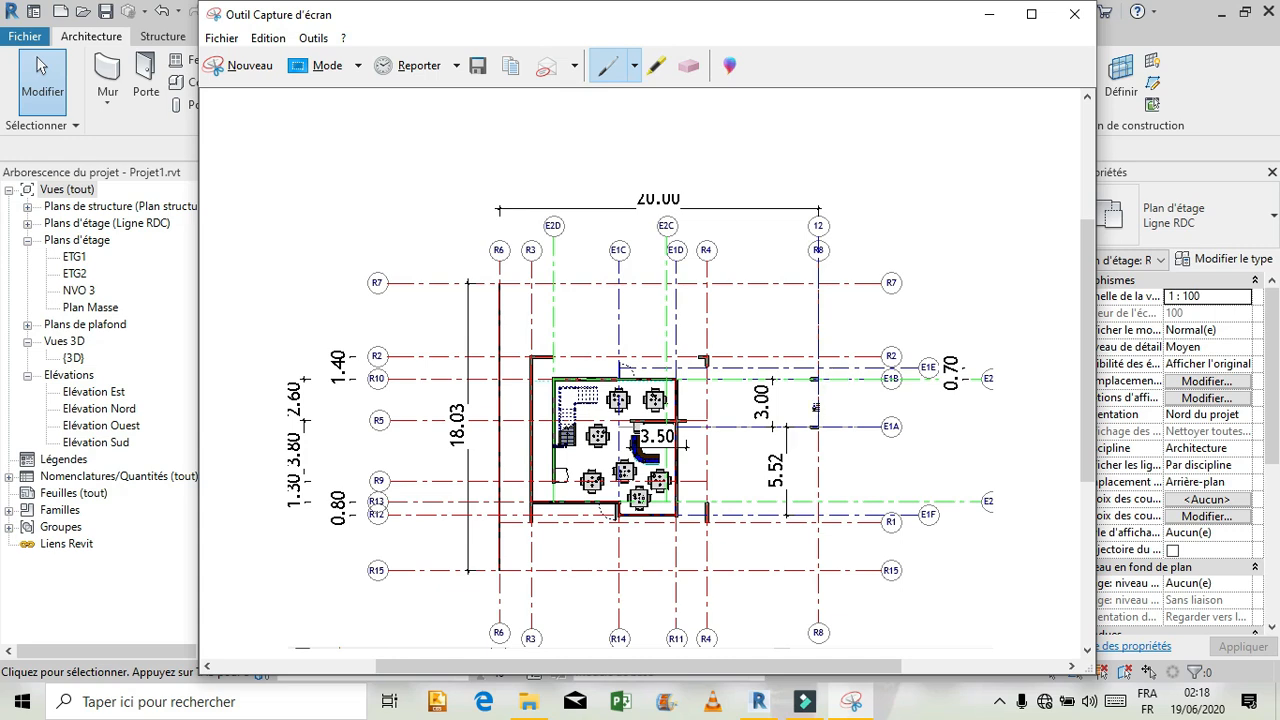
{"action": "key", "text": "alt+Tab"}
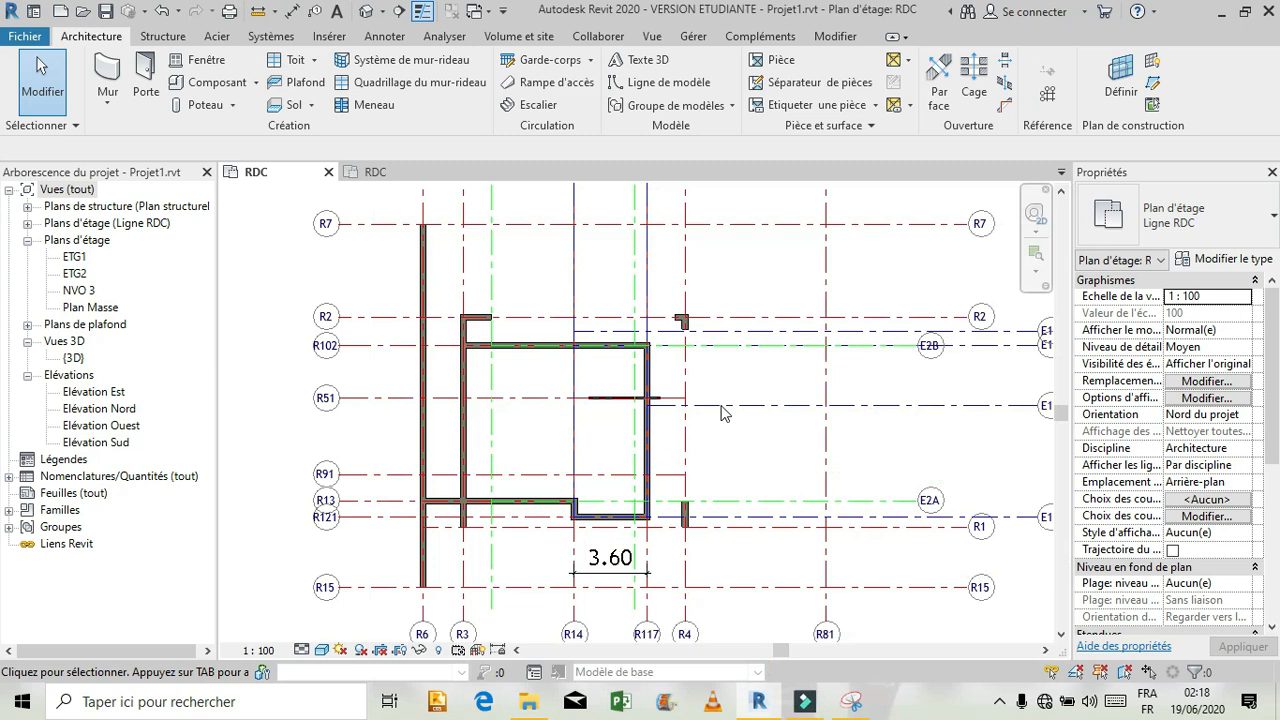
In the RDC plan of formation revit.rvt, dimension the length of the short wall at E1B and R8, and return to the RDC plan of Projet1
{"action": "left_click", "coordinate": [394, 180]}
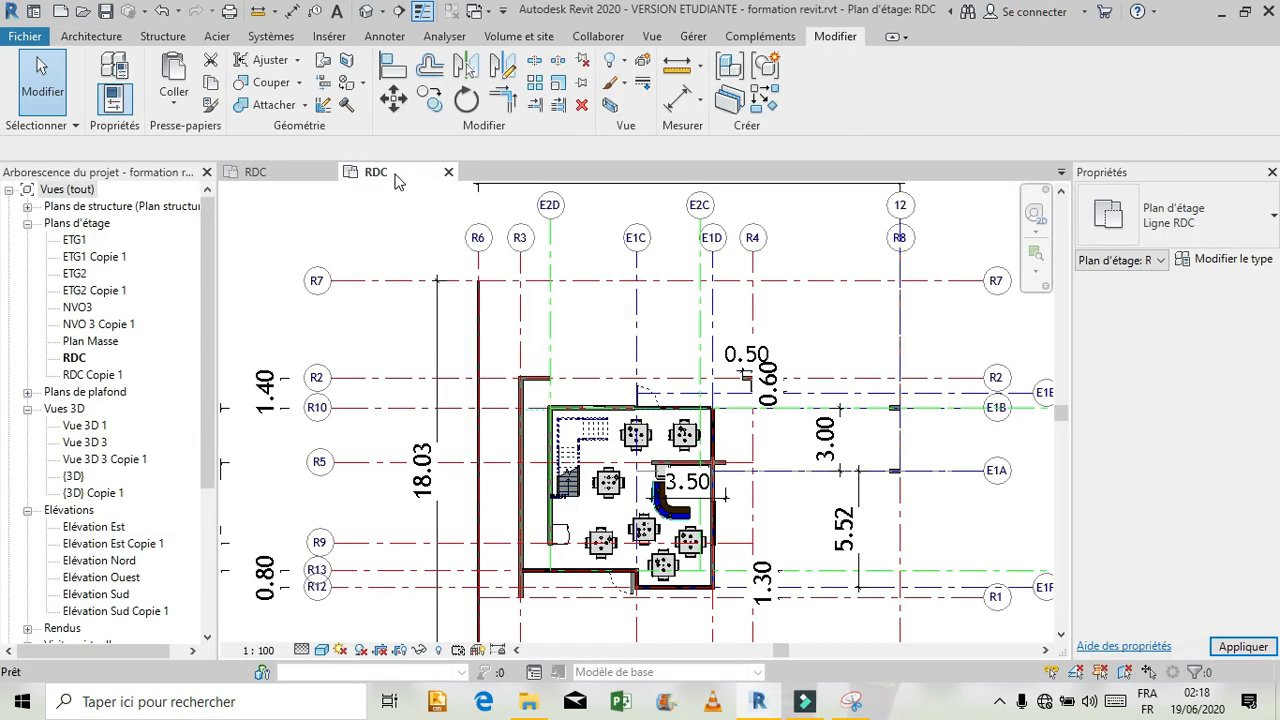
{"action": "scroll", "coordinate": [935, 447], "scroll_direction": "up", "scroll_amount": 5}
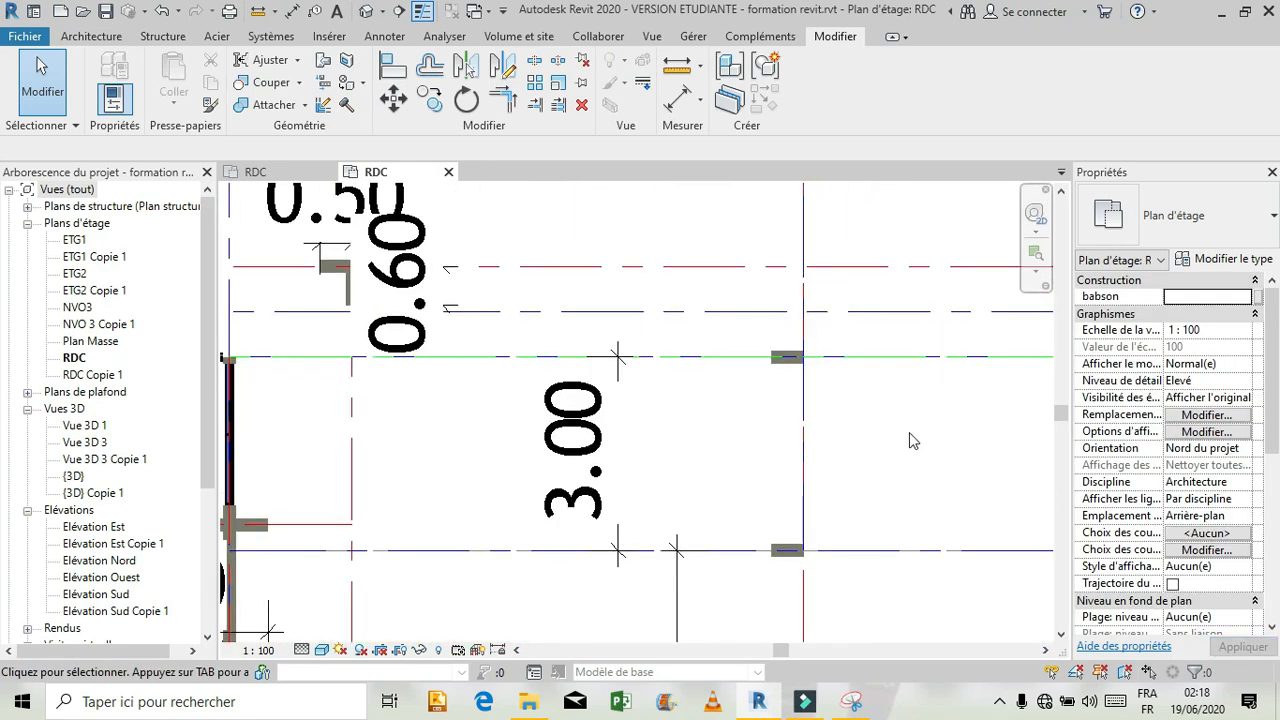
{"action": "scroll", "coordinate": [910, 440], "scroll_direction": "up", "scroll_amount": 1}
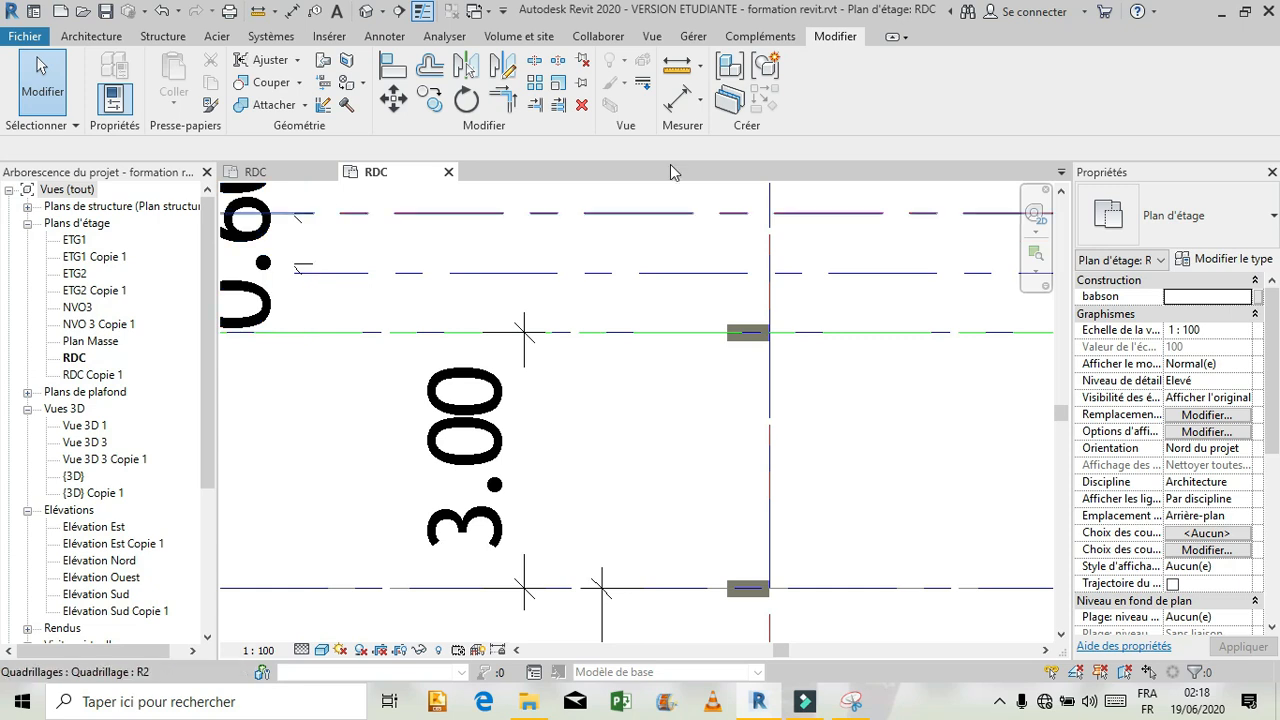
{"action": "left_click", "coordinate": [684, 106]}
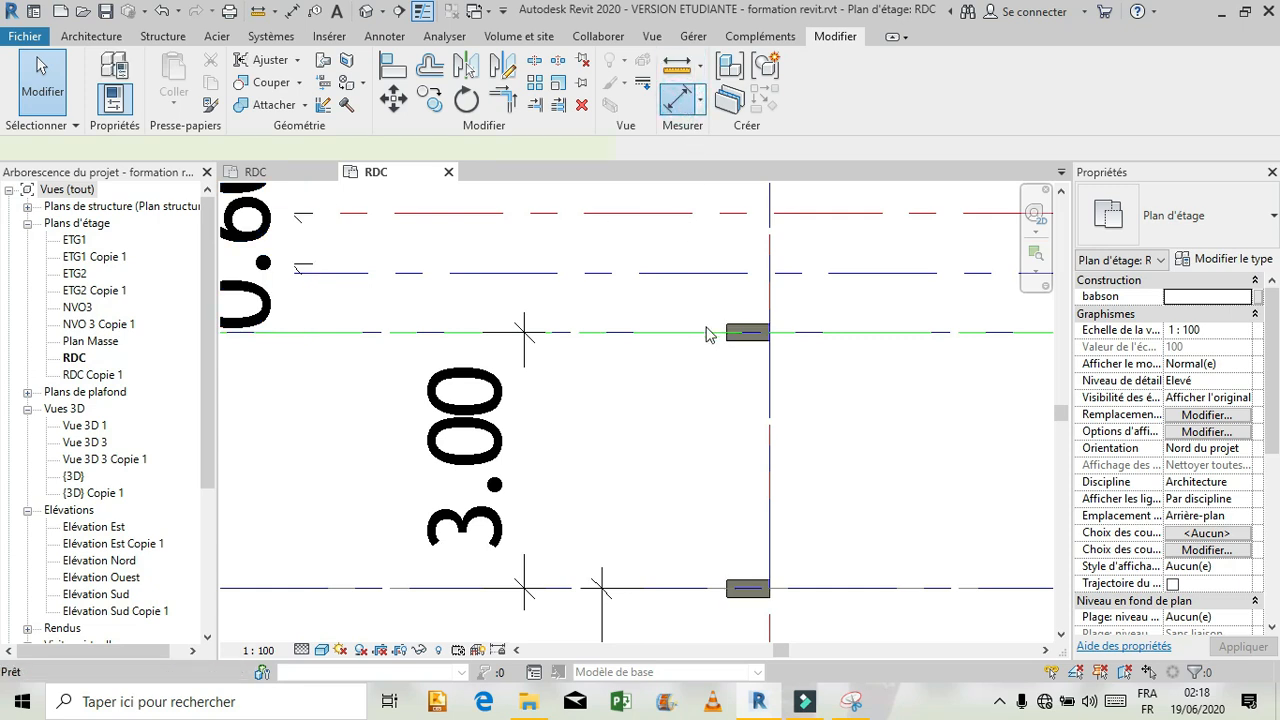
{"action": "left_click", "coordinate": [745, 332]}
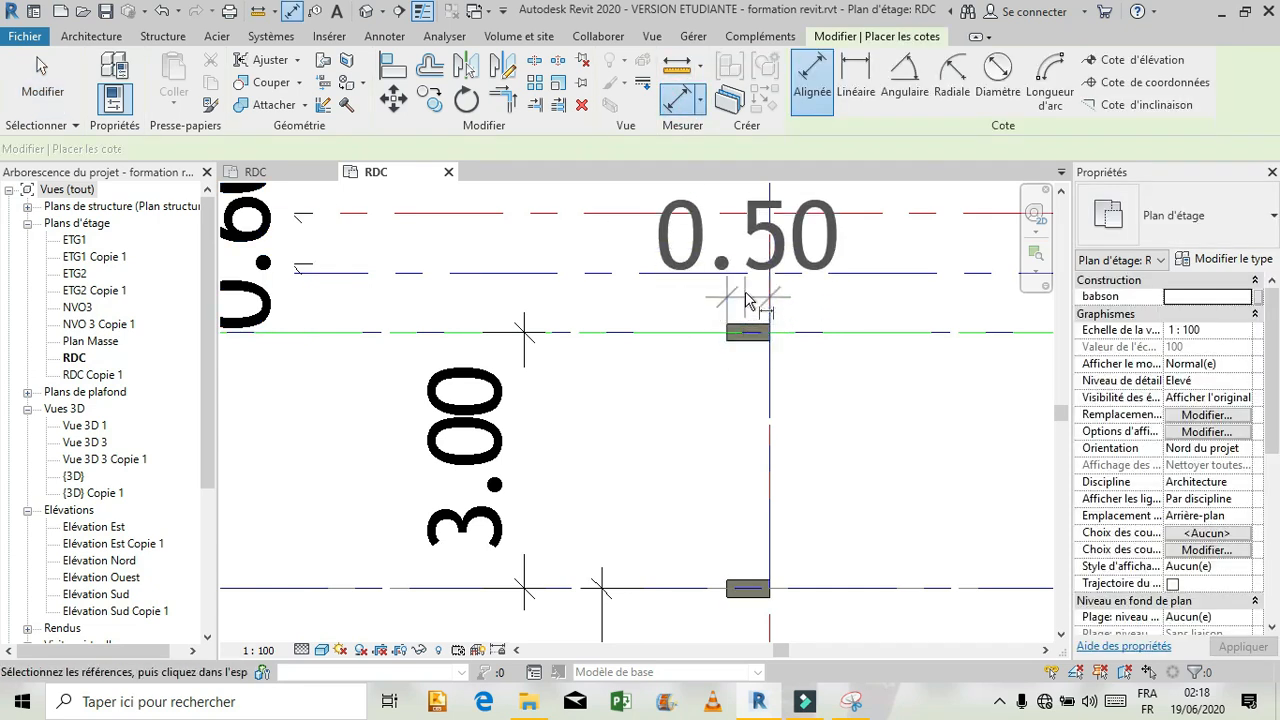
{"action": "left_click", "coordinate": [745, 296]}
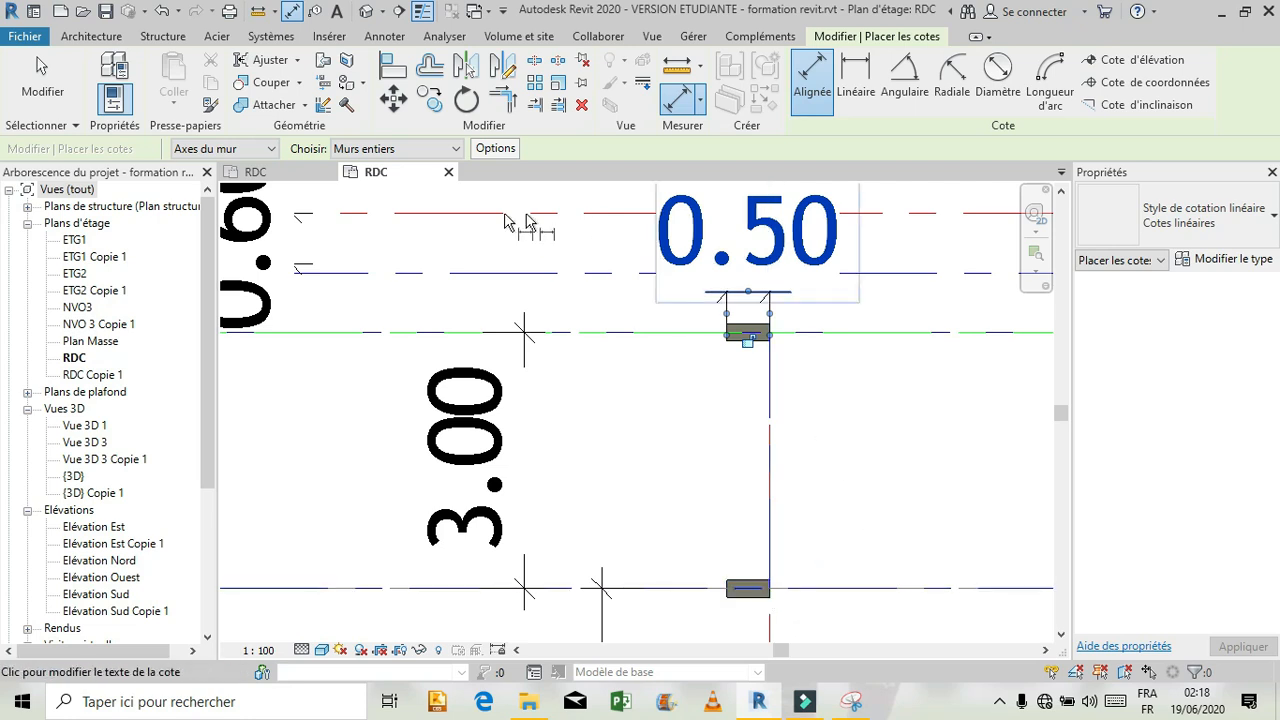
{"action": "key", "text": "Escape"}
{"action": "key", "text": "Escape"}
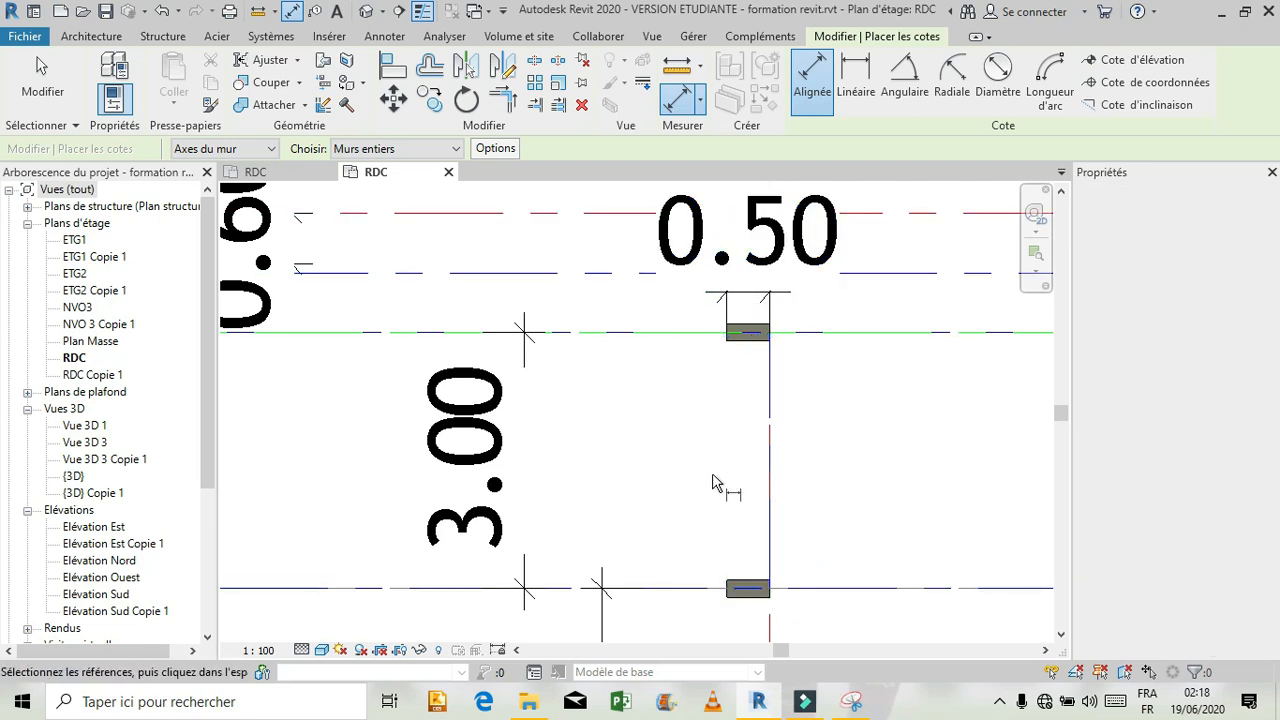
{"action": "key", "text": "Escape"}
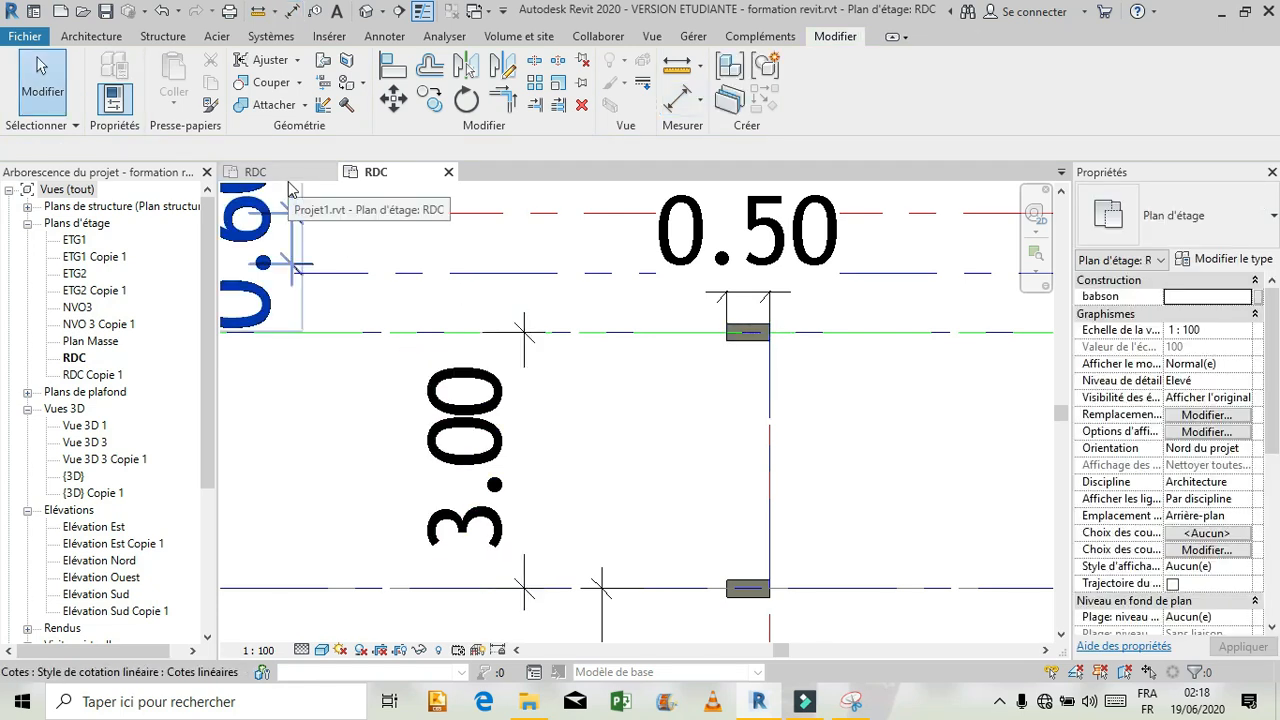
{"action": "left_click", "coordinate": [289, 171]}
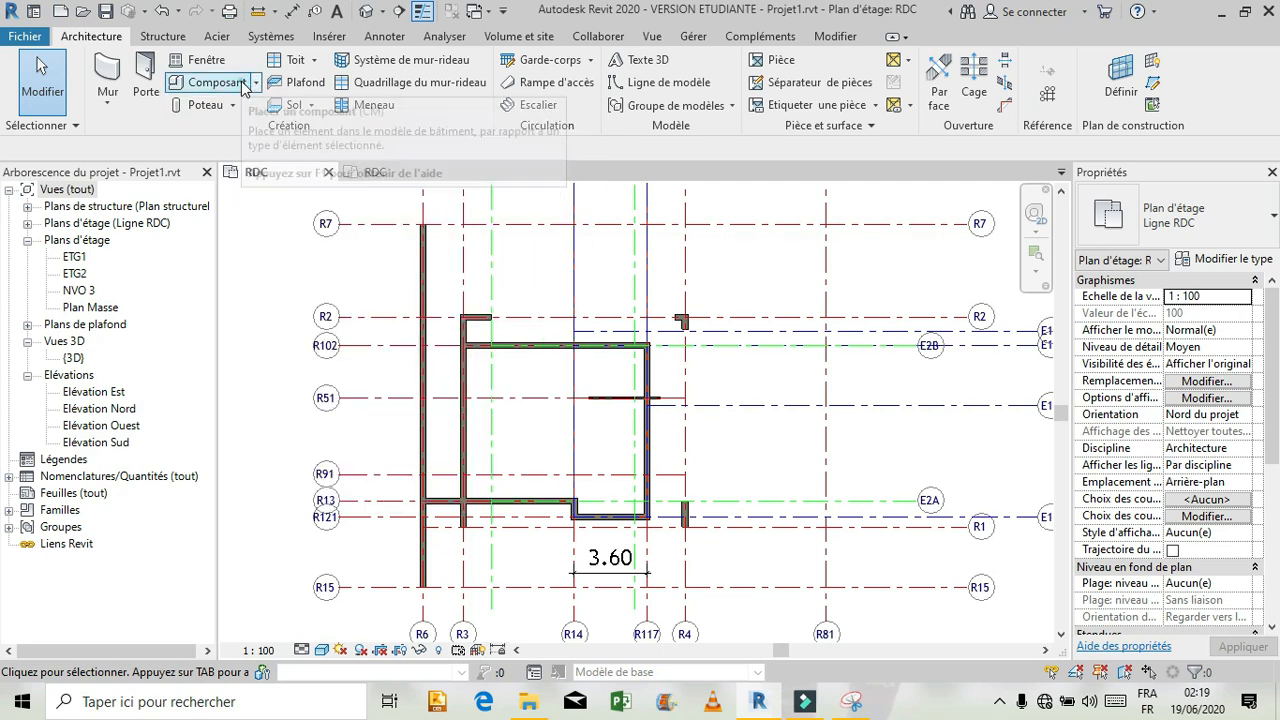
{"action": "left_click", "coordinate": [243, 88]}
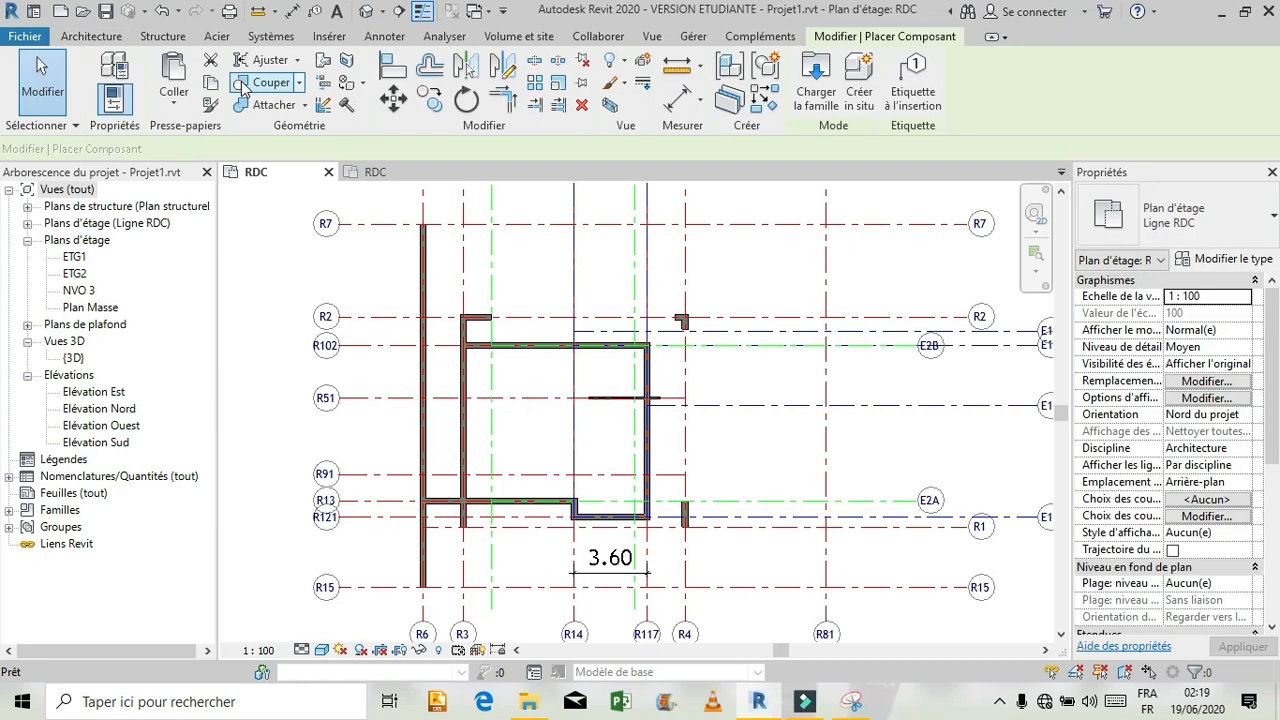
{"action": "left_click", "coordinate": [1264, 259]}
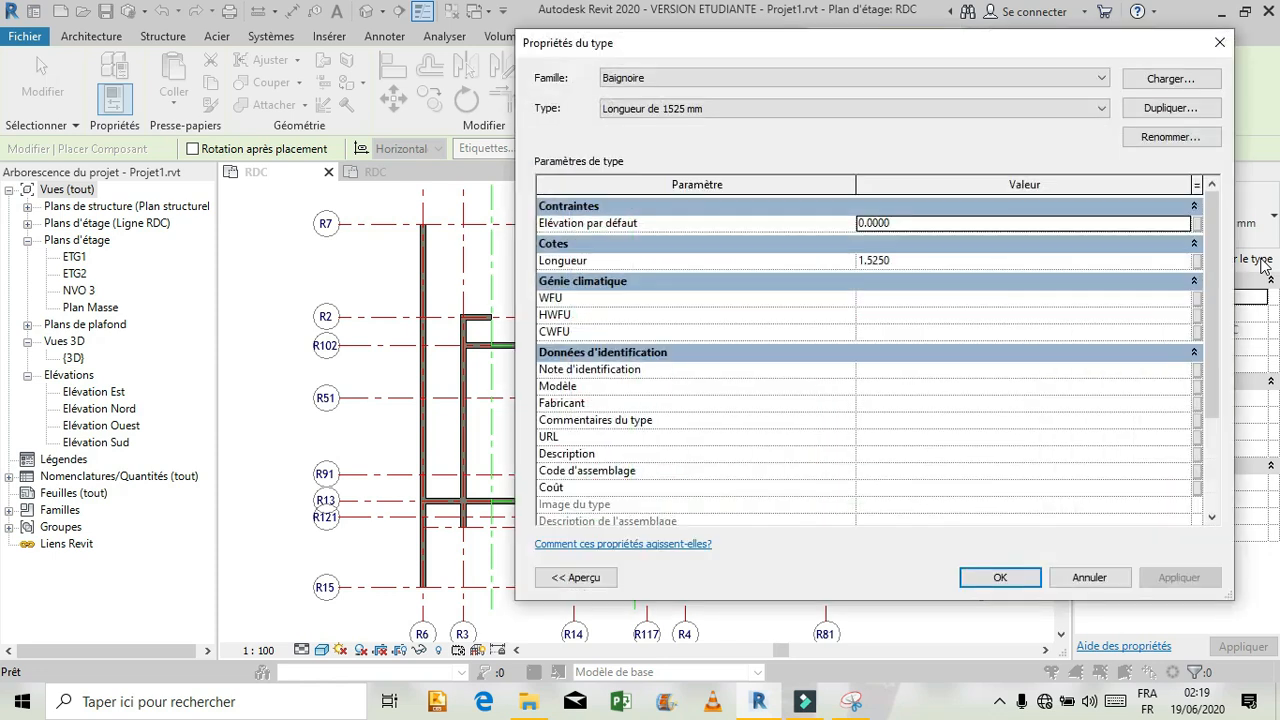
{"action": "left_click", "coordinate": [1181, 80]}
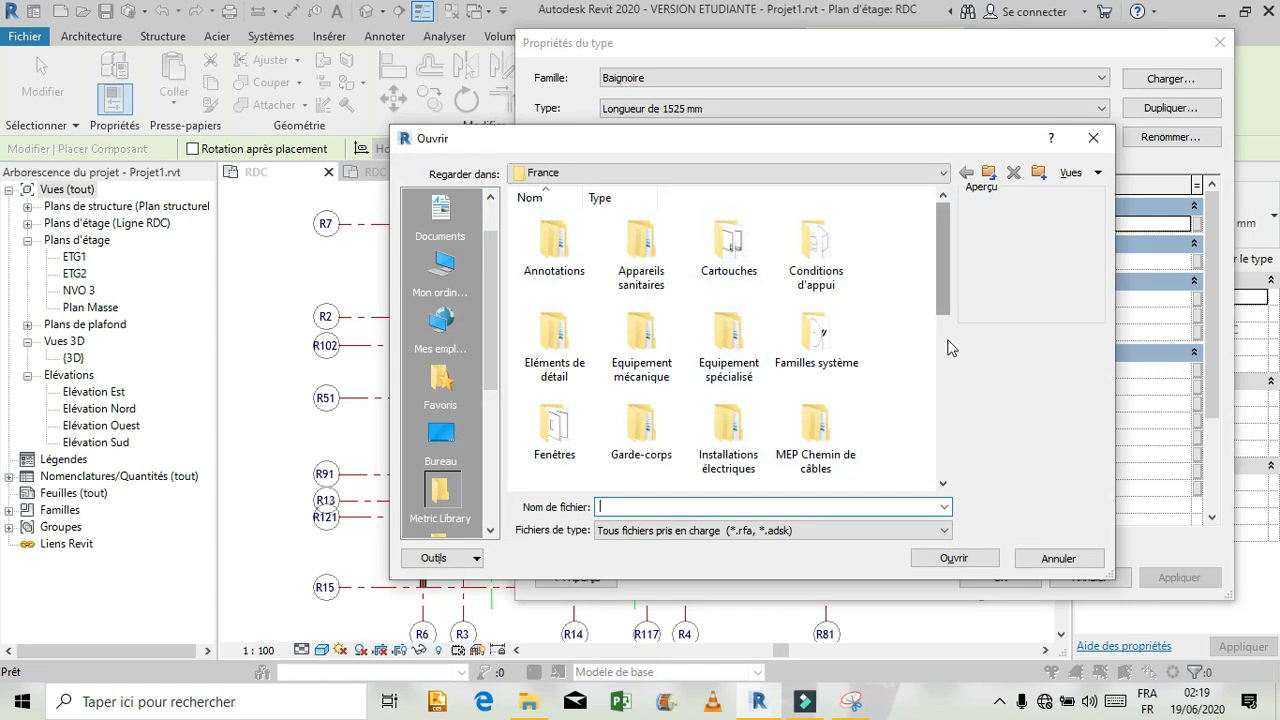
{"action": "left_click_drag", "start_coordinate": [946, 236], "coordinate": [949, 450]}
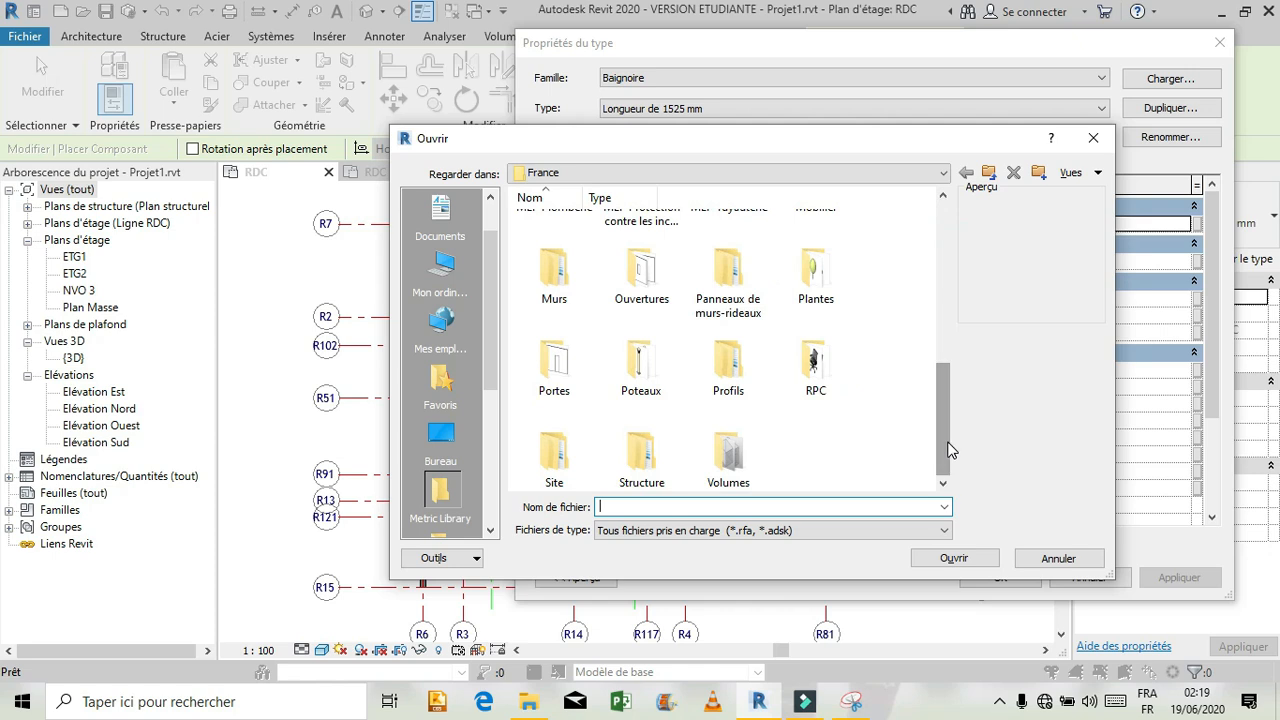
{"action": "double_click", "coordinate": [624, 460]}
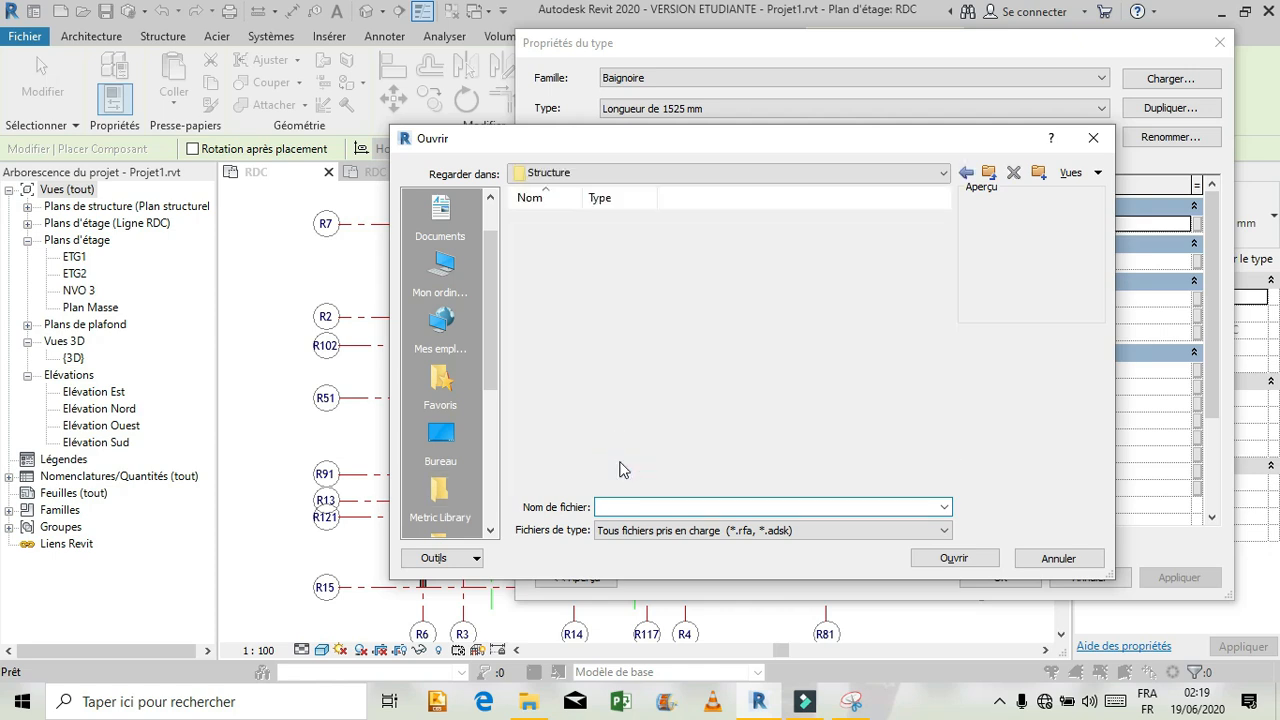
{"action": "double_click", "coordinate": [727, 280]}
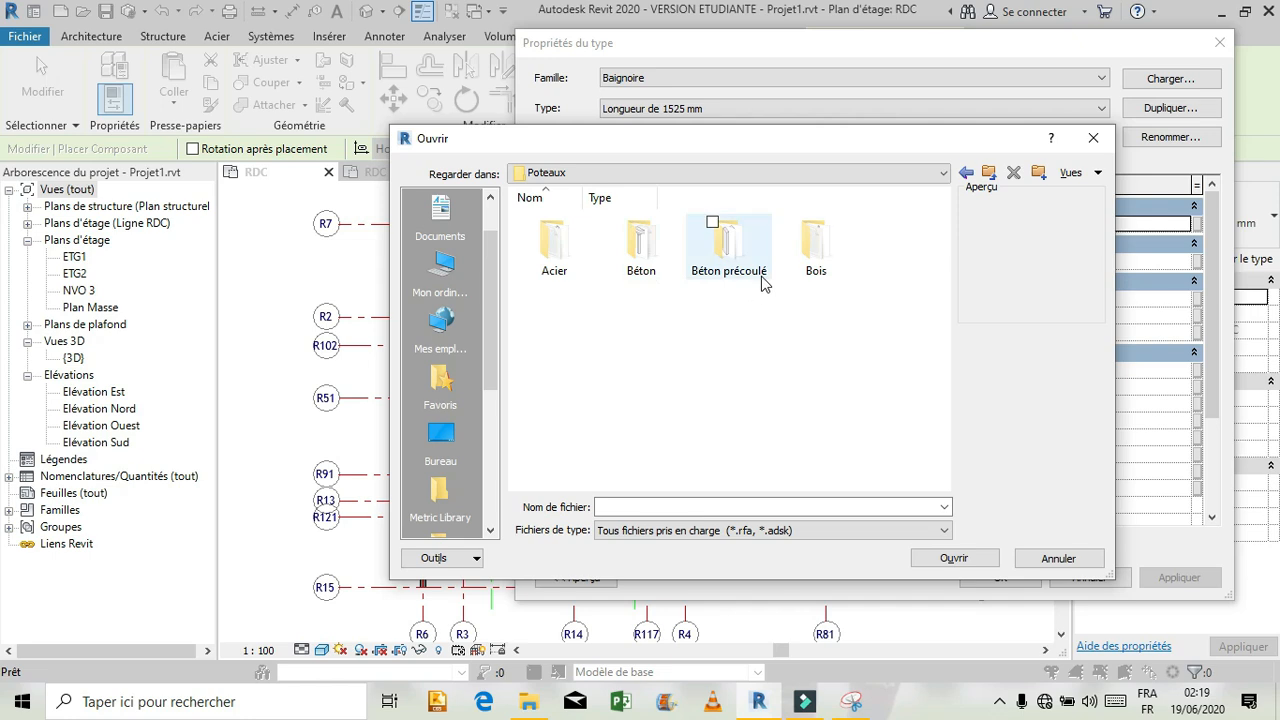
{"action": "double_click", "coordinate": [640, 240]}
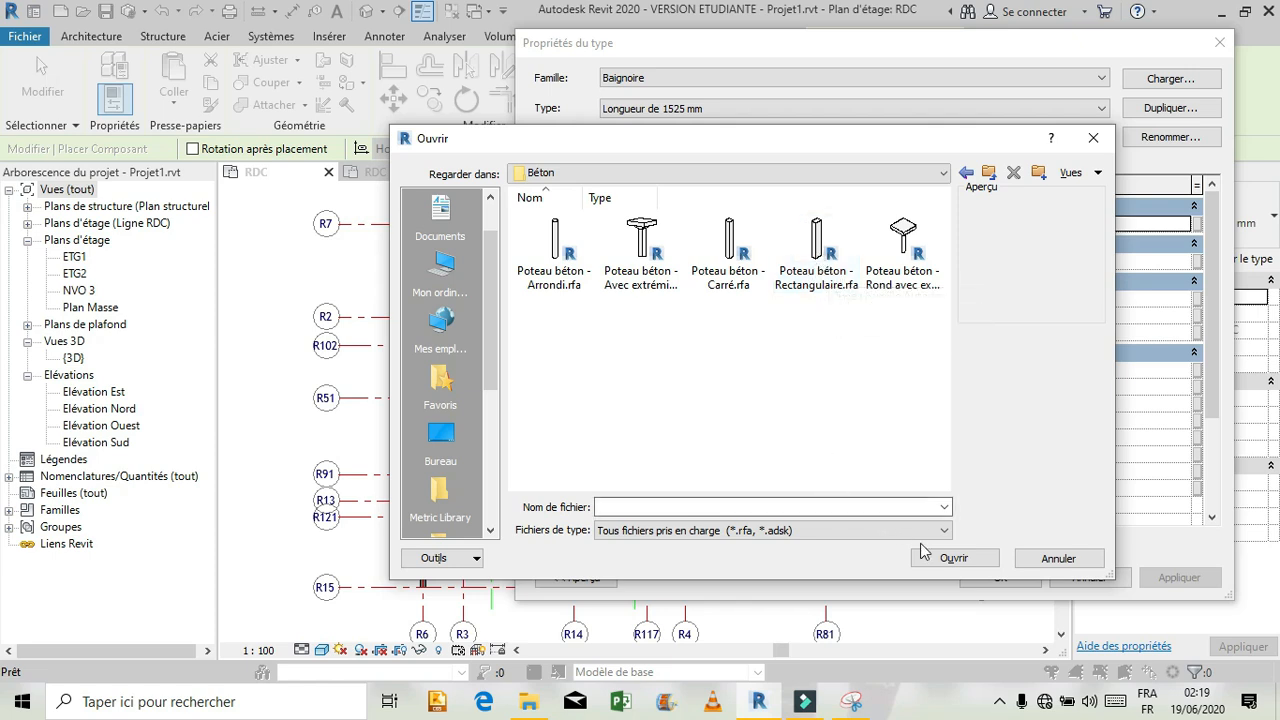
{"action": "left_click", "coordinate": [1040, 561]}
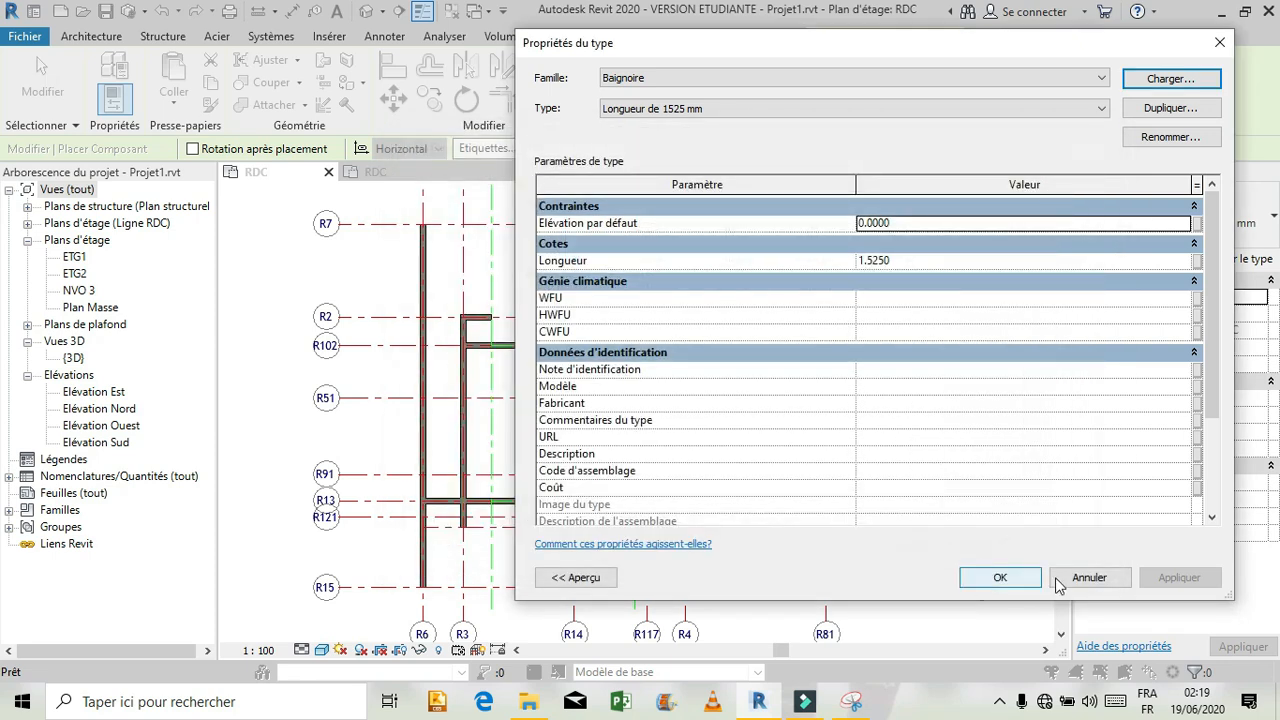
{"action": "left_click", "coordinate": [1078, 578]}
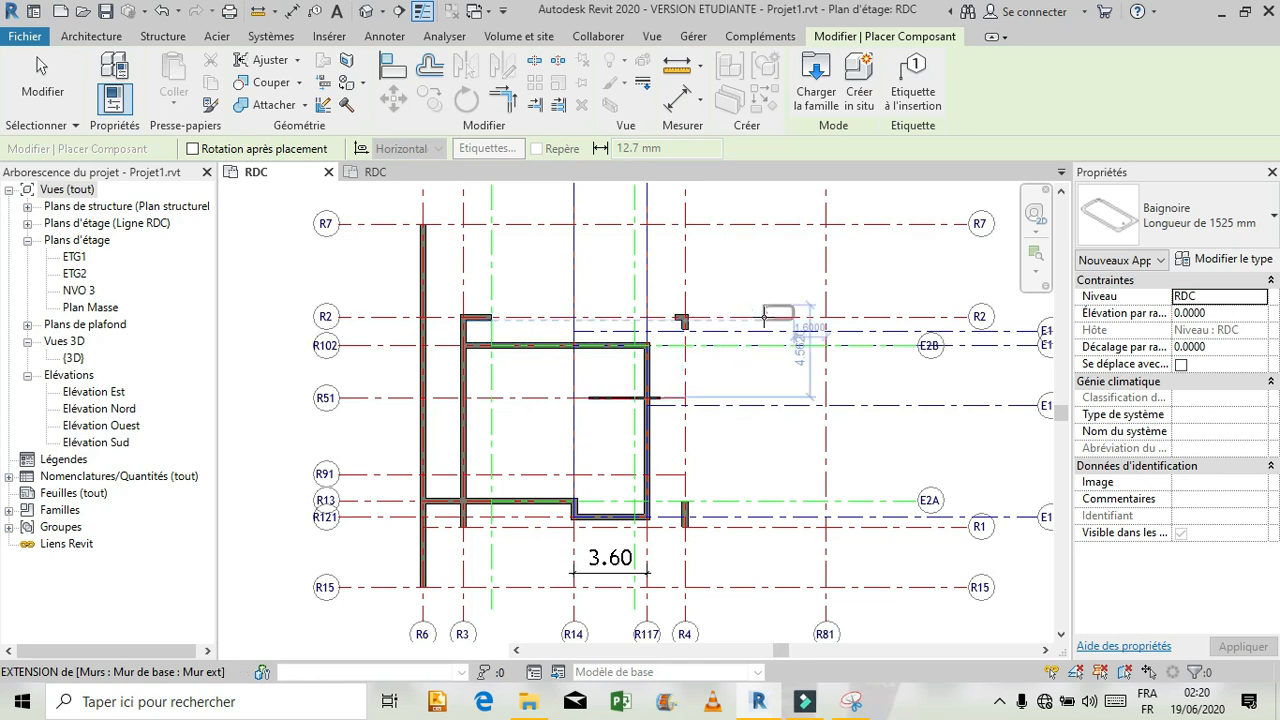
{"action": "key", "text": "Escape"}
{"action": "key", "text": "Escape"}
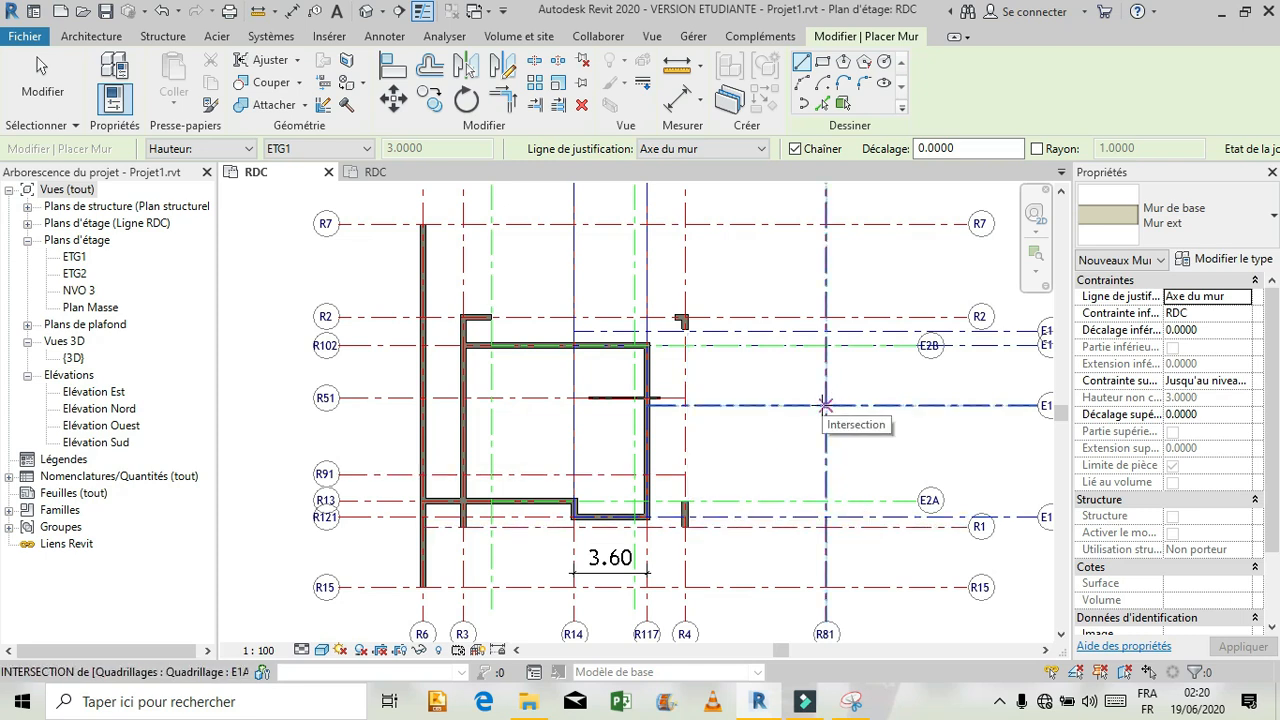
Draw a 0.5 m Mur ext wall along grid line E1A from its R81 intersection toward R4
{"action": "left_click", "coordinate": [825, 405]}
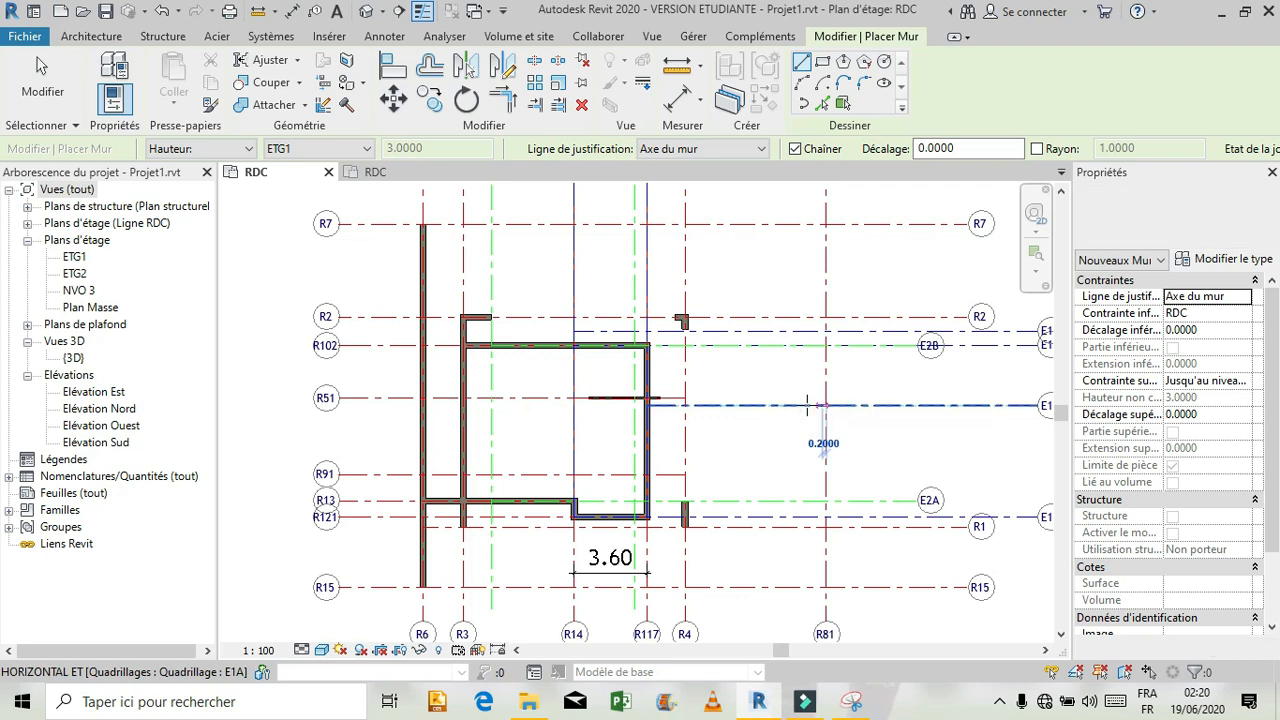
{"action": "type", "text": "0."}
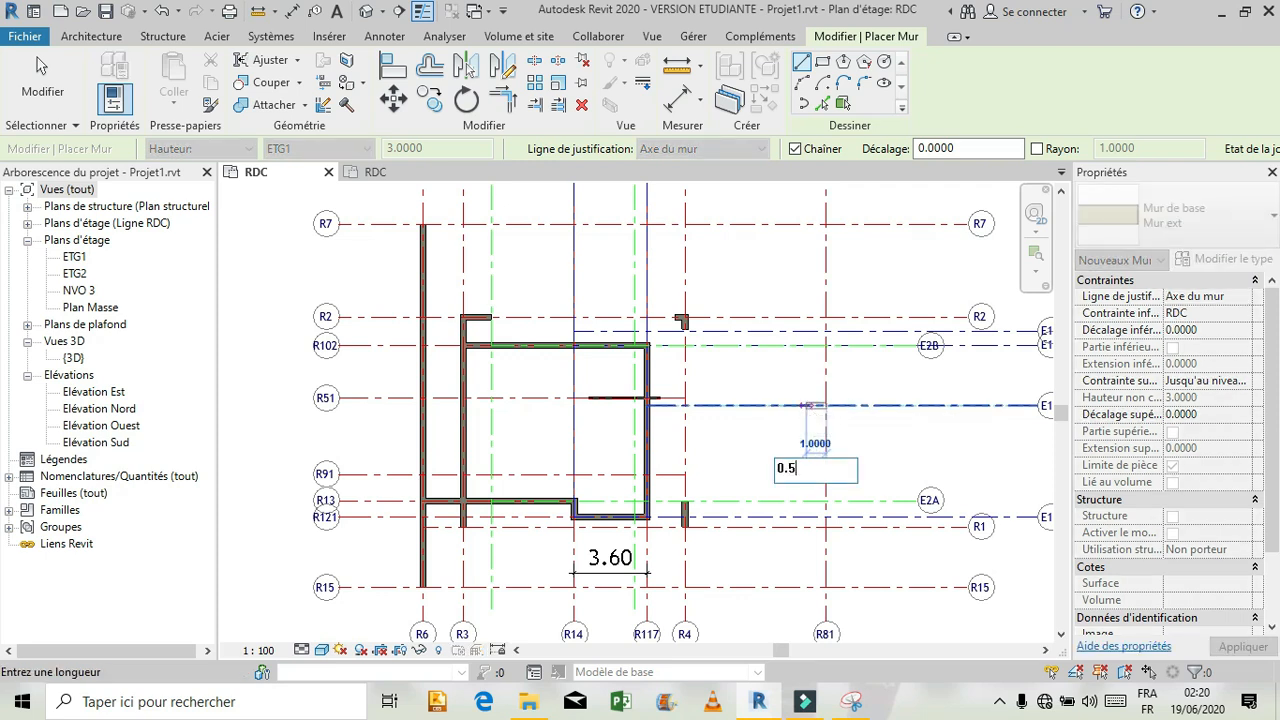
{"action": "type", "text": "5"}
{"action": "key", "text": "Return"}
{"action": "key", "text": "Escape"}
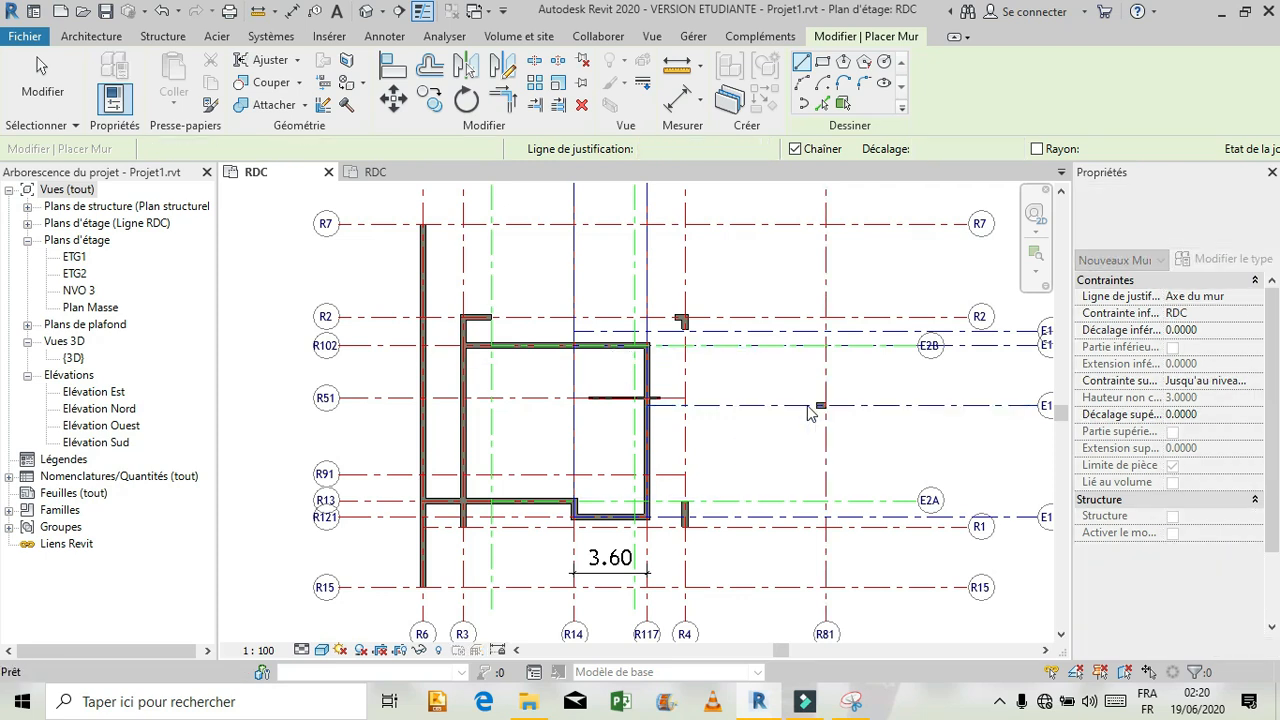
Draw a 0.5 m Mur ext wall along grid line E1B from its R81 intersection toward R4, and end wall placement
{"action": "scroll", "coordinate": [852, 318], "scroll_direction": "up", "scroll_amount": 2}
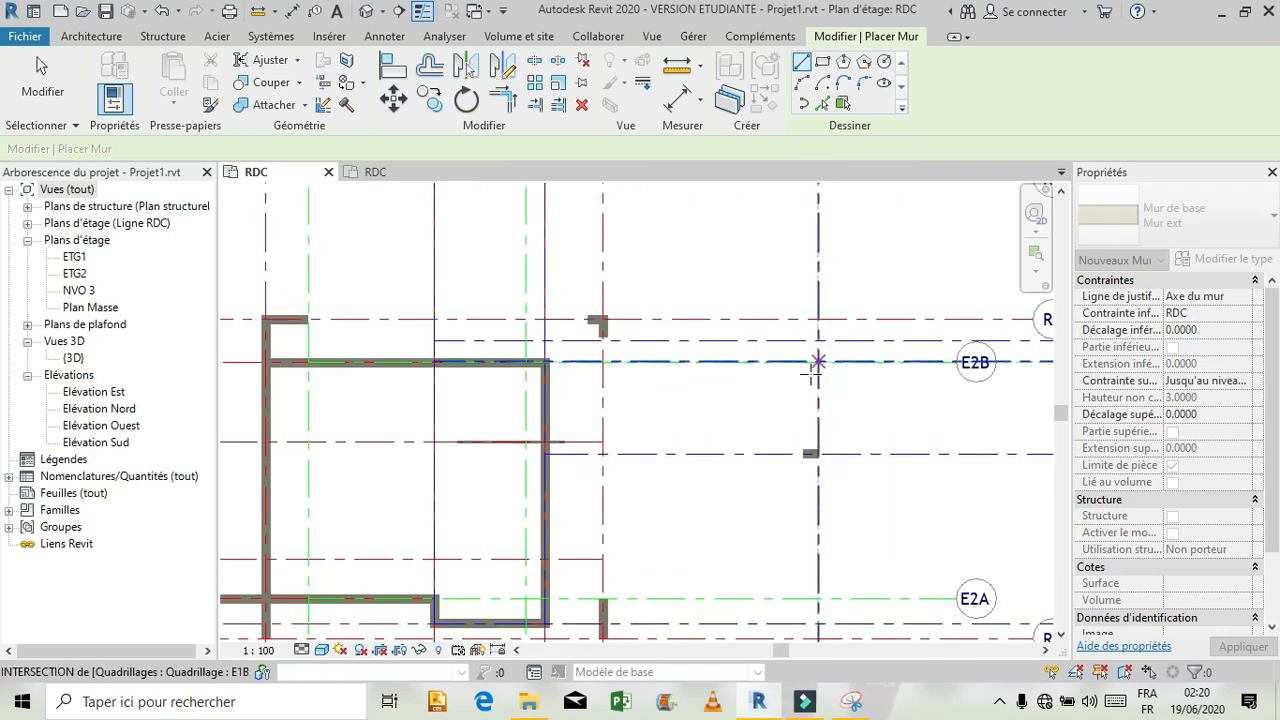
{"action": "left_click", "coordinate": [818, 362]}
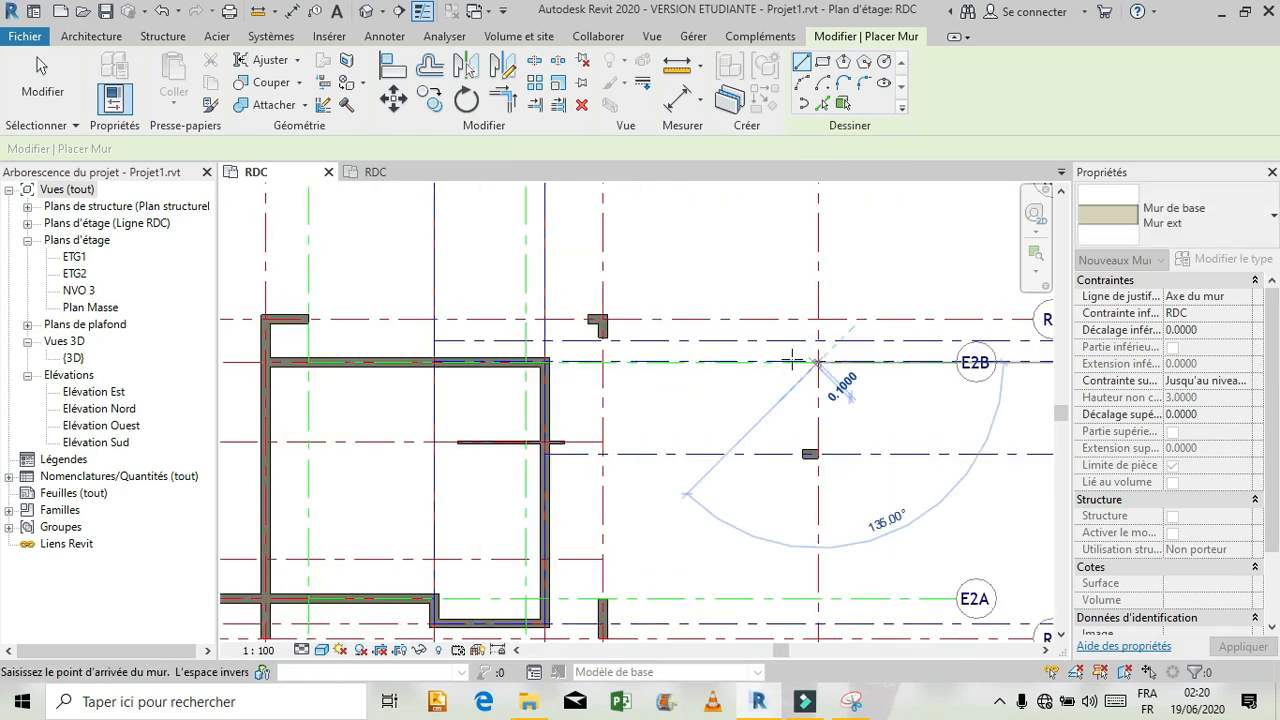
{"action": "type", "text": "0.5"}
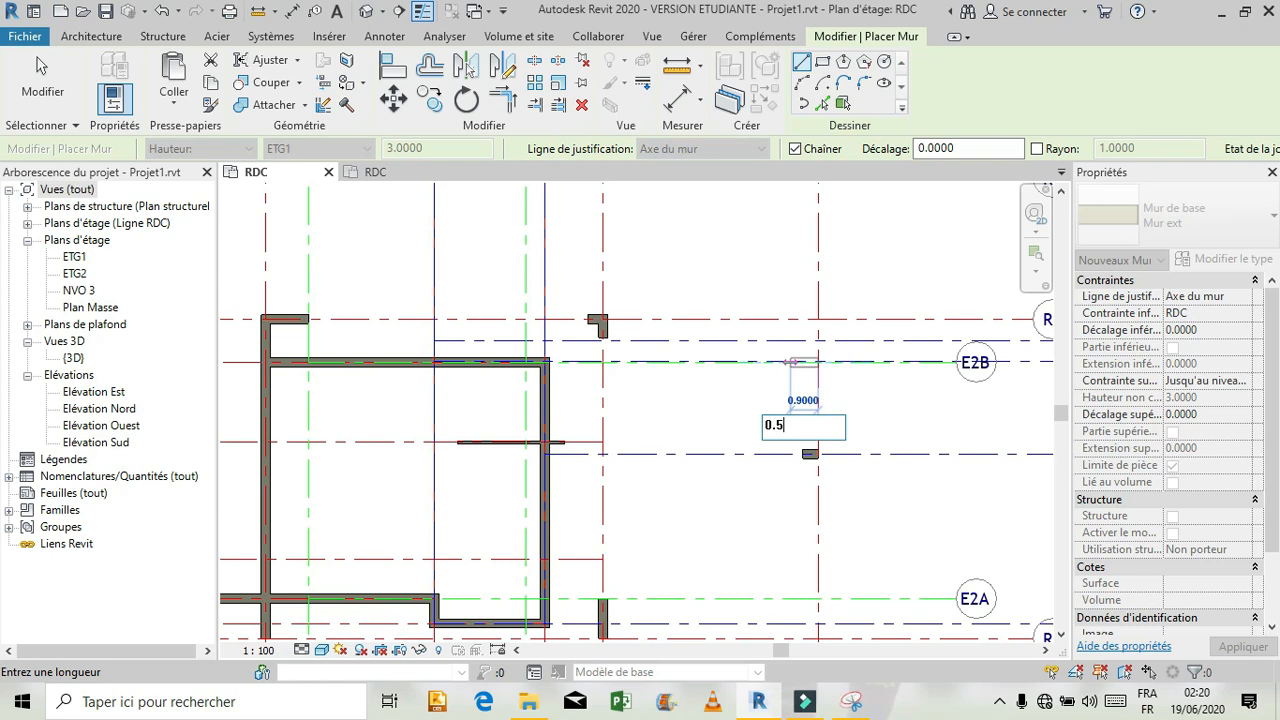
{"action": "key", "text": "Return"}
{"action": "key", "text": "Escape"}
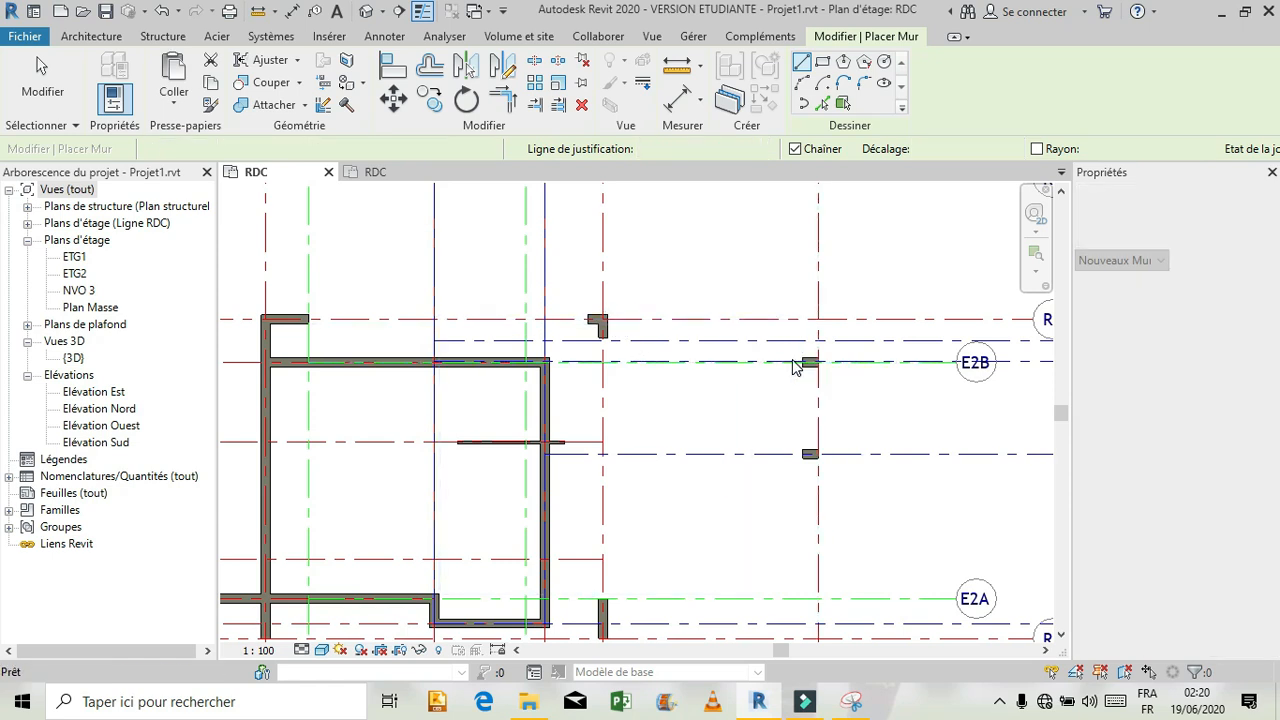
{"action": "scroll", "coordinate": [925, 450], "scroll_direction": "down", "scroll_amount": 3}
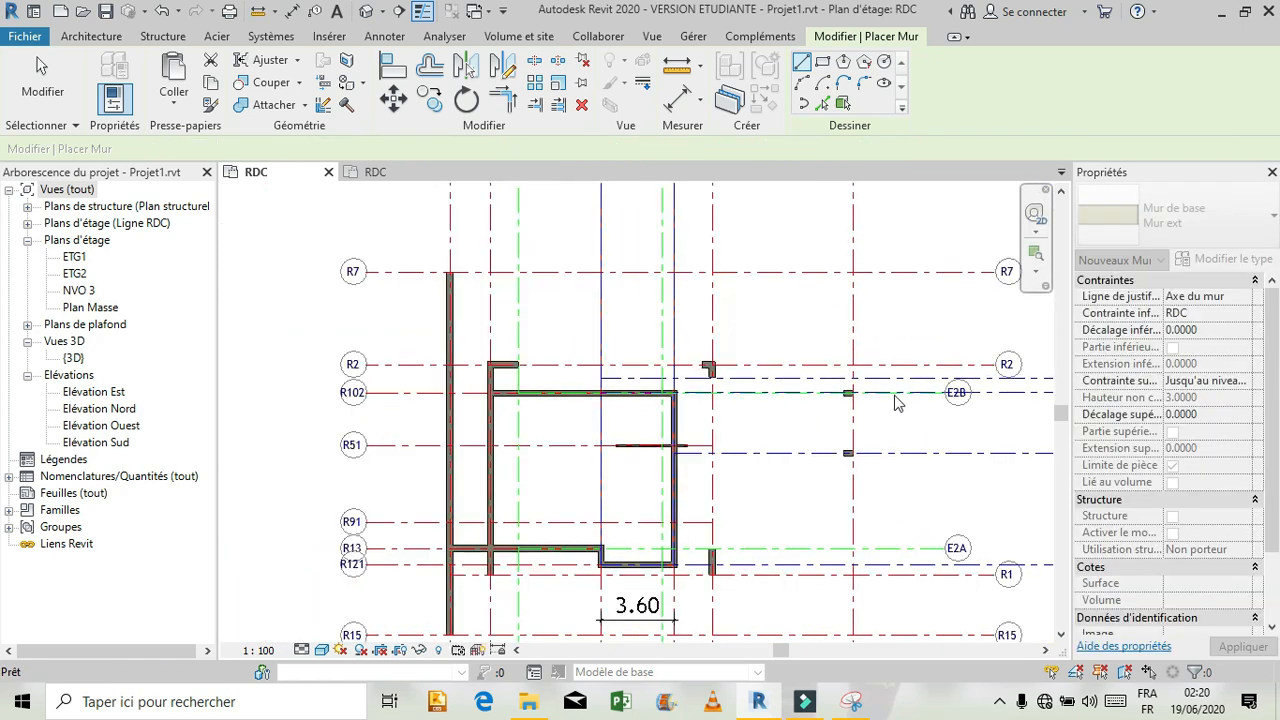
{"action": "key", "text": "Escape"}
Examine the ground-floor walls from several angles in the 3D view, and return to the RDC plan of Projet1
{"action": "scroll", "coordinate": [550, 258], "scroll_direction": "down", "scroll_amount": 1}
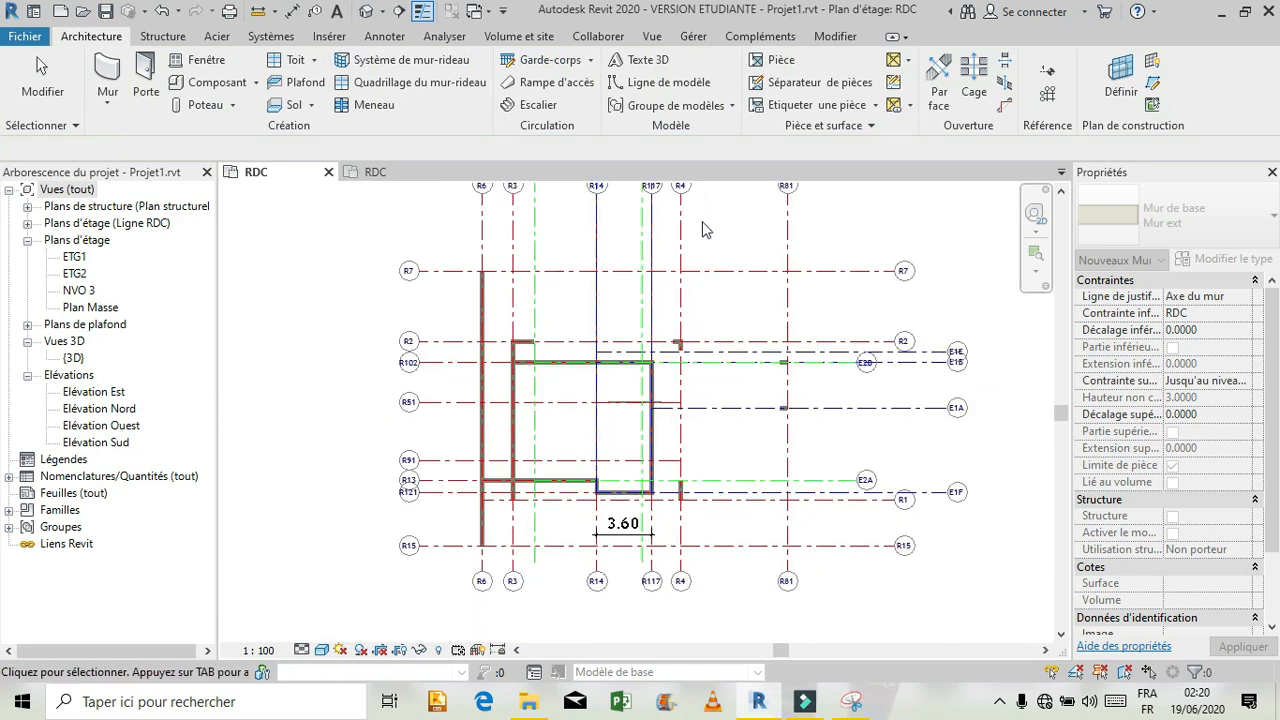
{"action": "scroll", "coordinate": [712, 234], "scroll_direction": "down", "scroll_amount": 1}
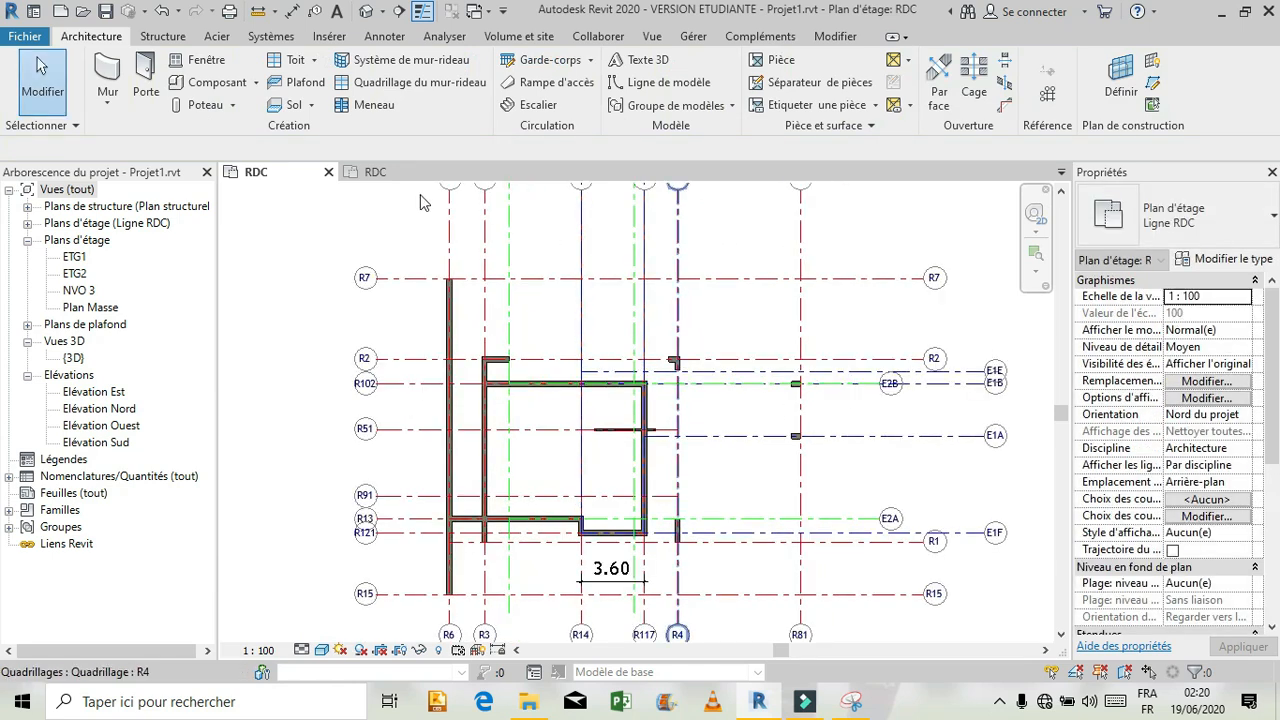
{"action": "left_click", "coordinate": [367, 13]}
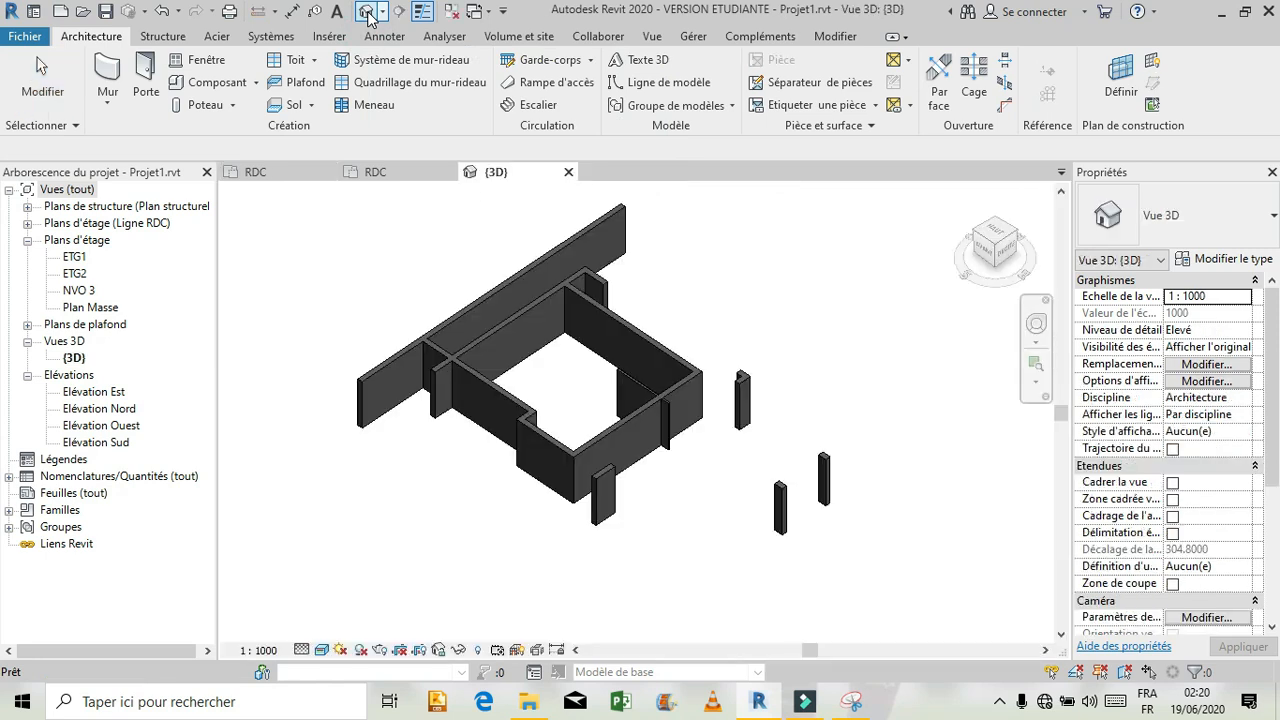
{"action": "left_click", "coordinate": [1036, 323]}
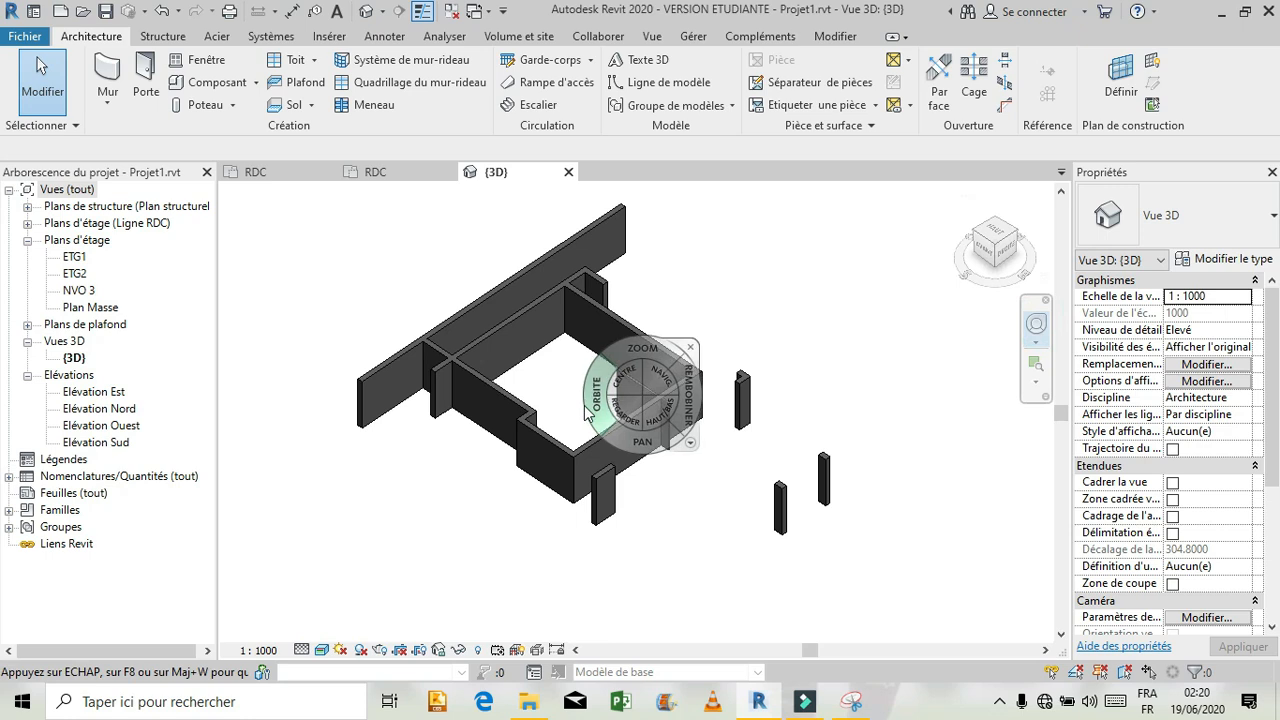
{"action": "left_click_drag", "start_coordinate": [590, 410], "coordinate": [653, 413]}
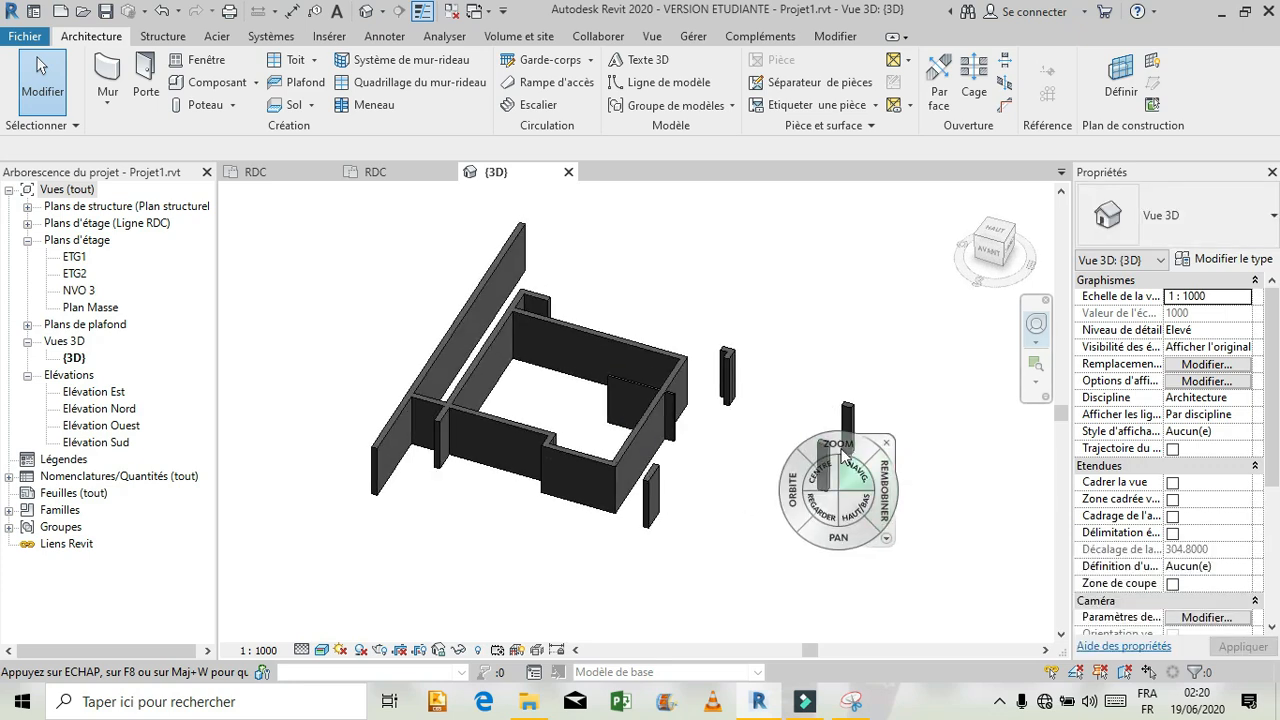
{"action": "left_click_drag", "start_coordinate": [843, 445], "coordinate": [845, 390]}
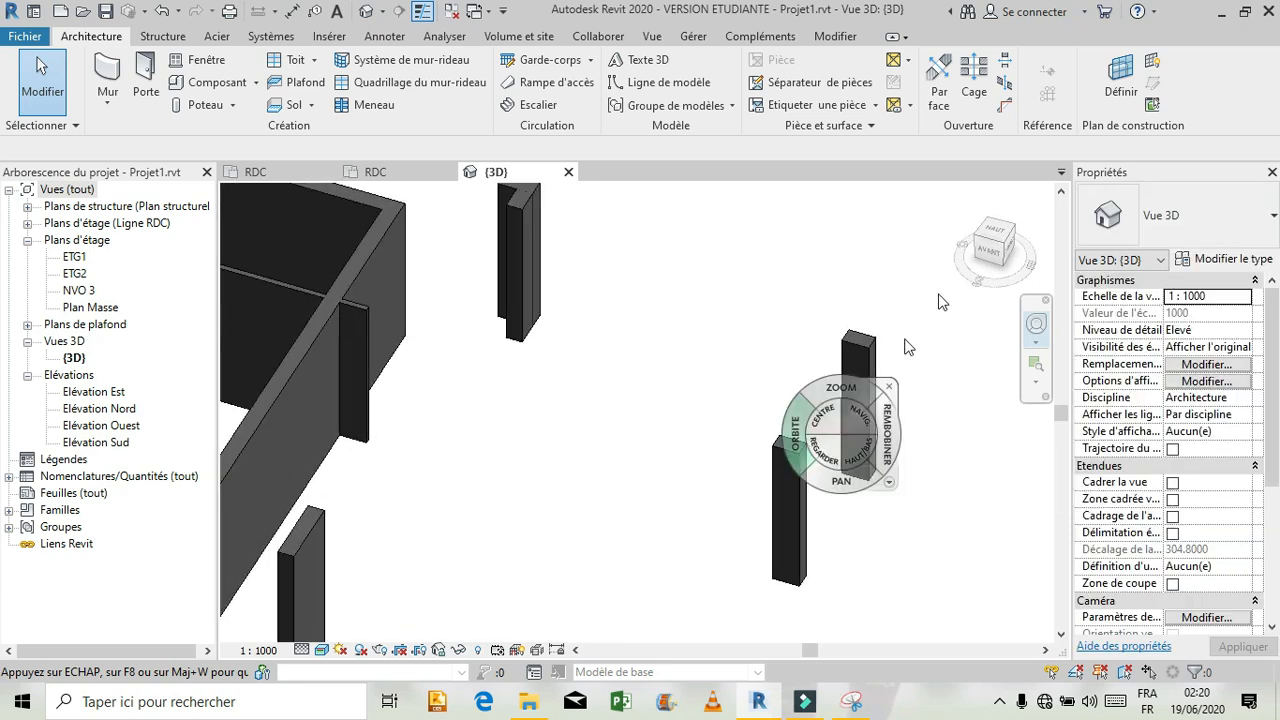
{"action": "left_click_drag", "start_coordinate": [788, 414], "coordinate": [786, 525]}
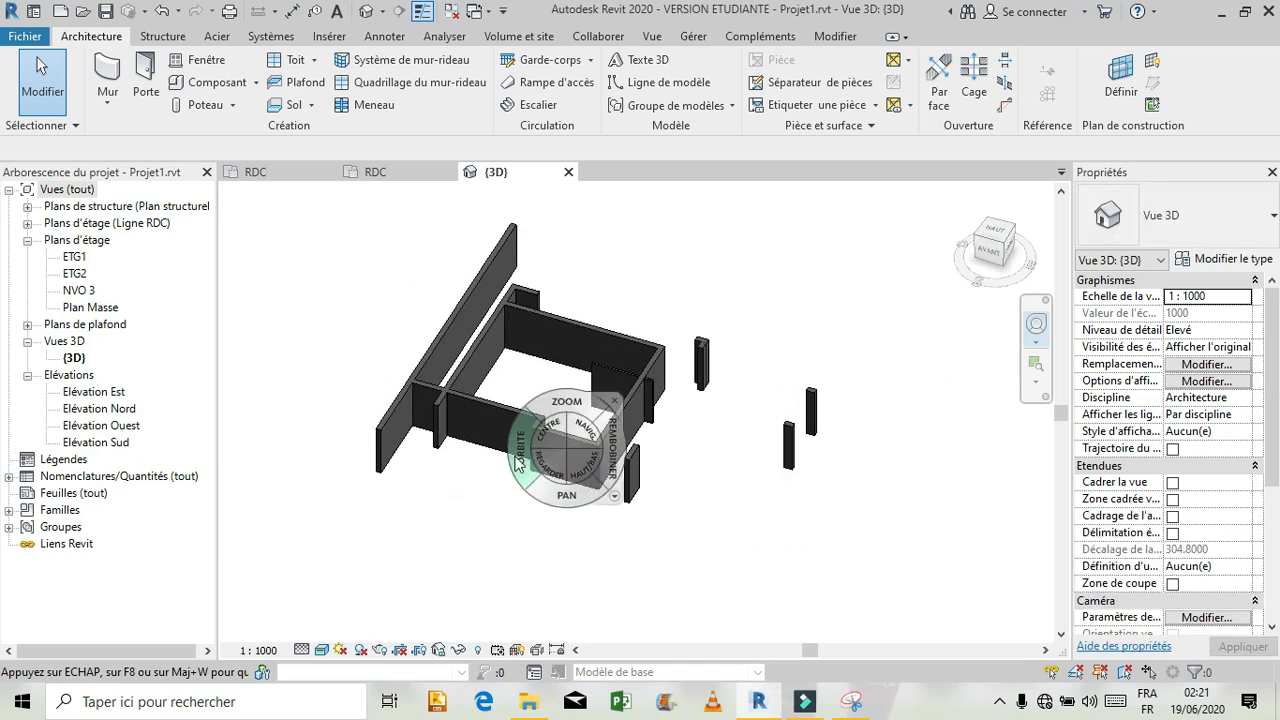
{"action": "left_click_drag", "start_coordinate": [518, 455], "coordinate": [402, 464]}
{"action": "left_click_drag", "start_coordinate": [537, 443], "coordinate": [622, 398]}
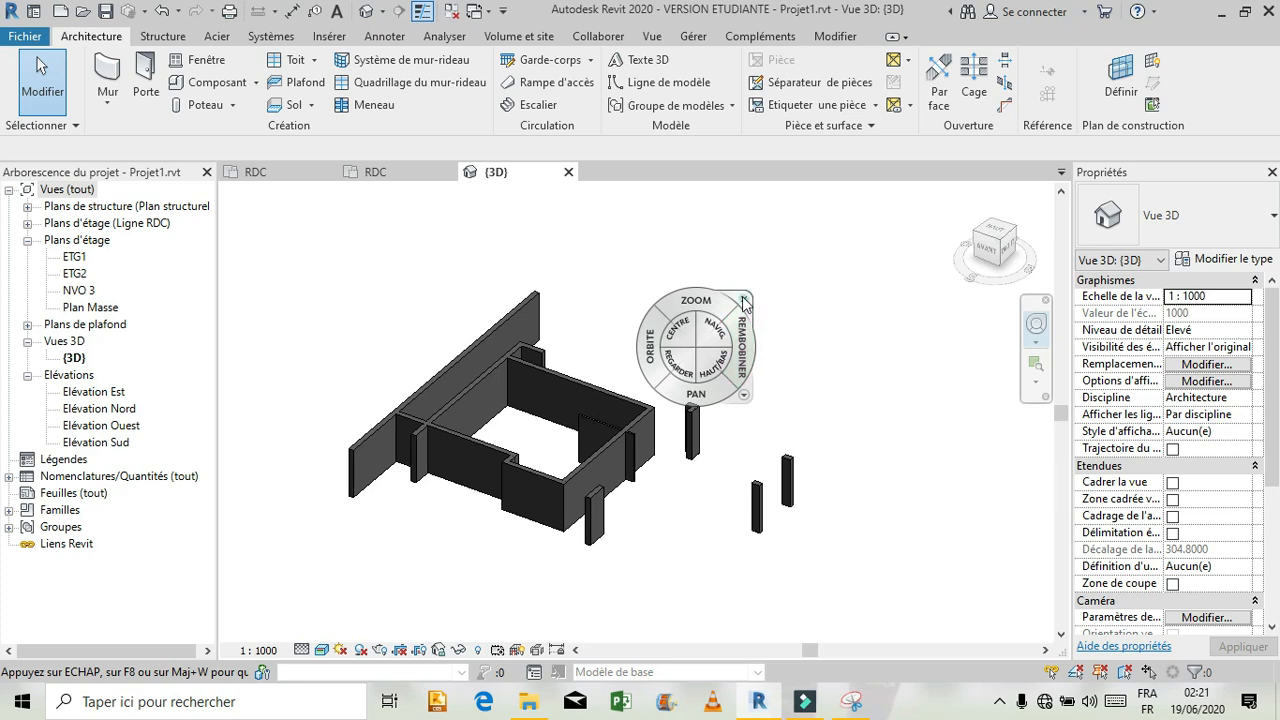
{"action": "left_click", "coordinate": [745, 303]}
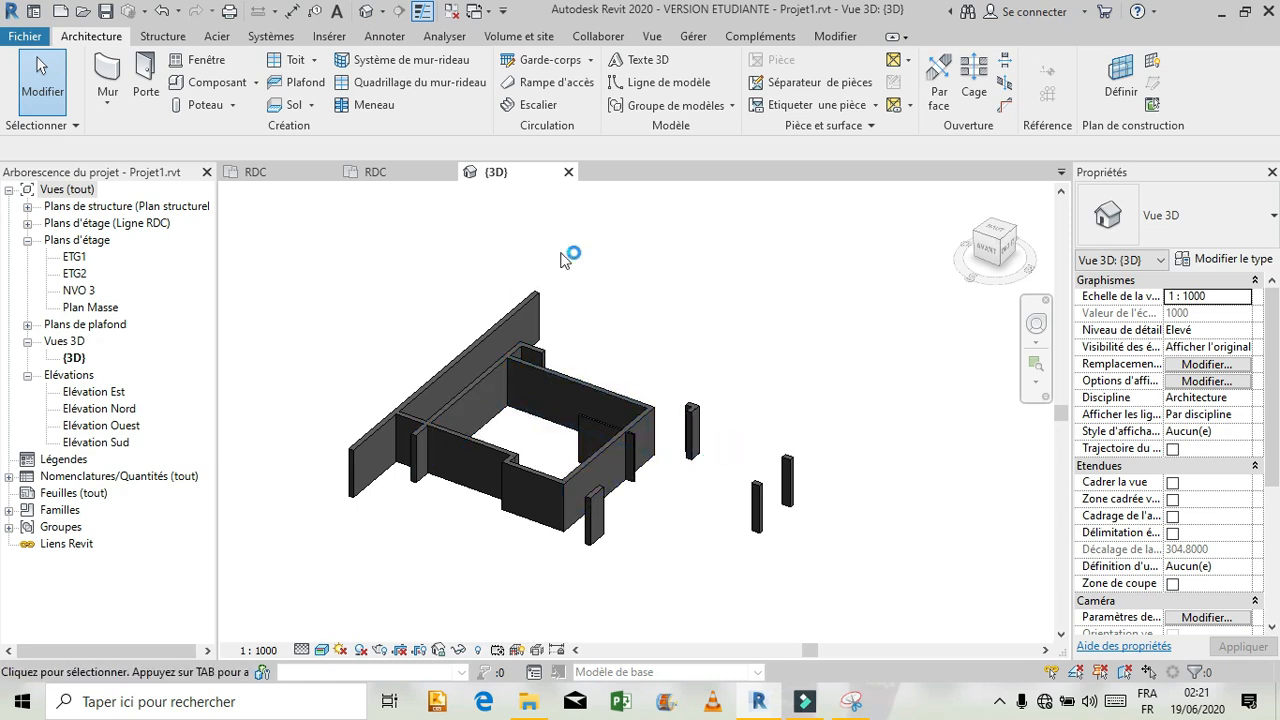
{"action": "left_click", "coordinate": [272, 170]}
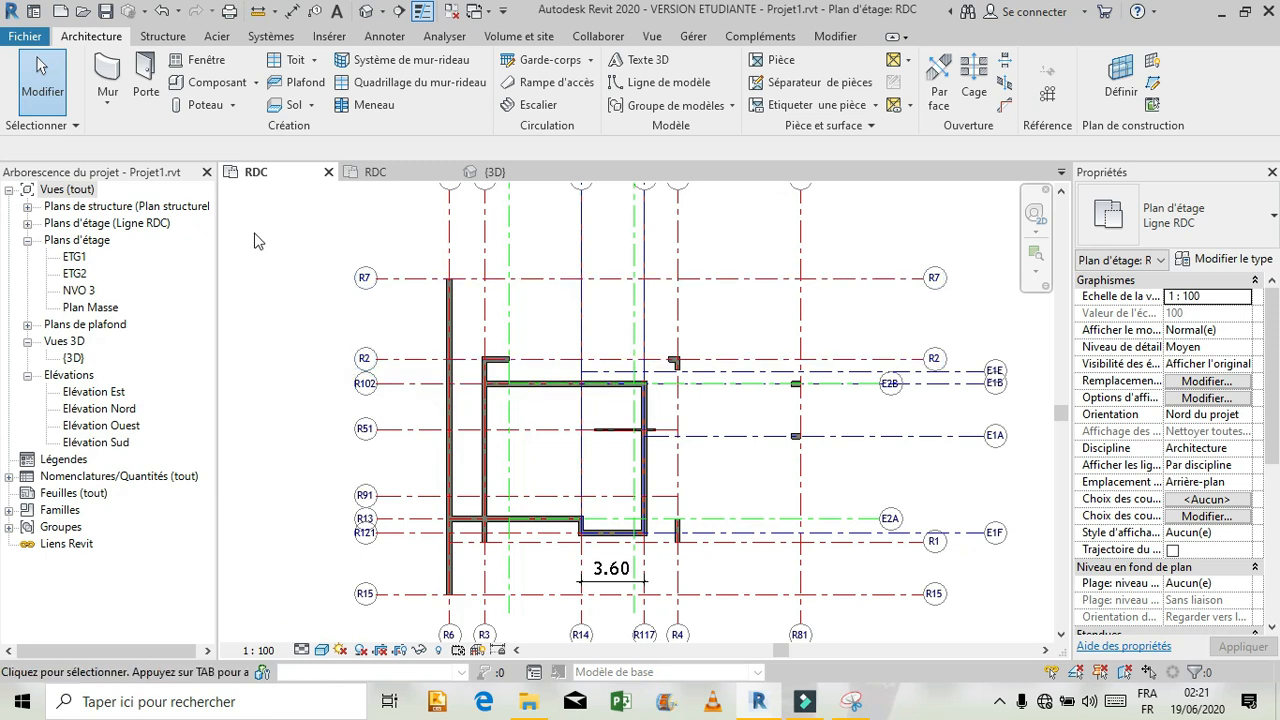
Start an architectural floor on the RDC level with the Dalle en béton - 250 mm type
{"action": "left_click", "coordinate": [310, 105]}
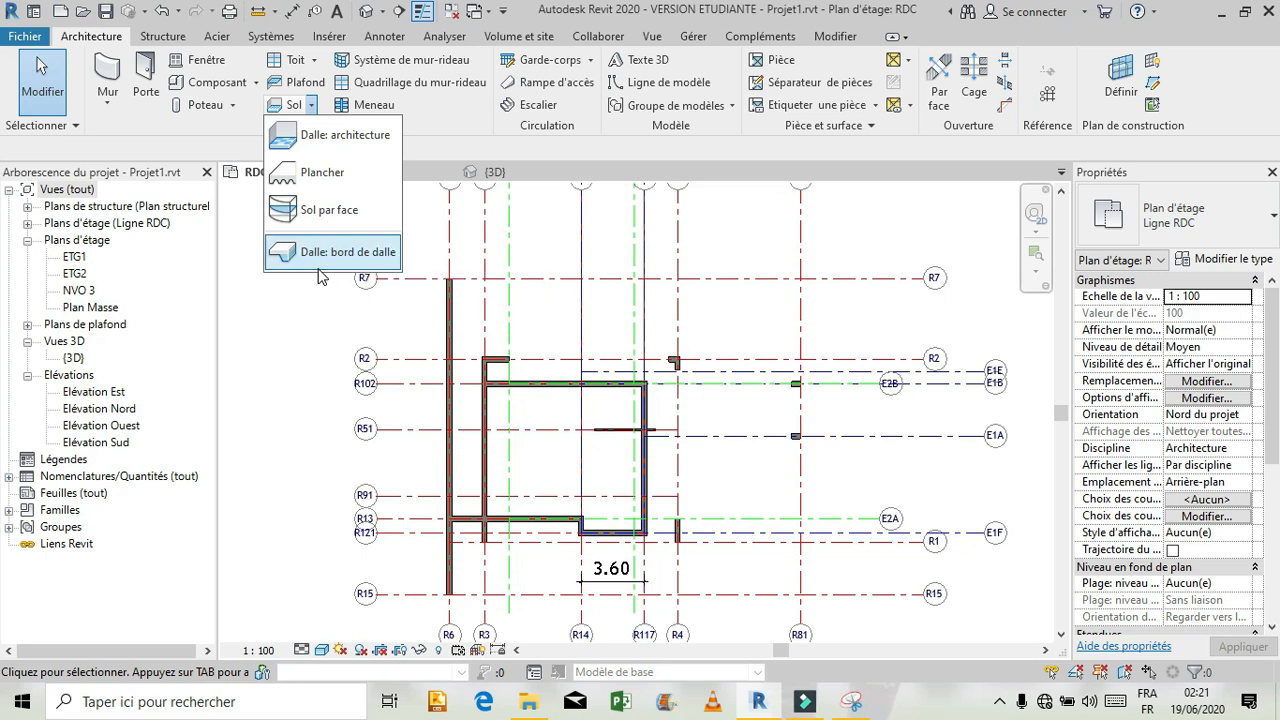
{"action": "left_click", "coordinate": [360, 140]}
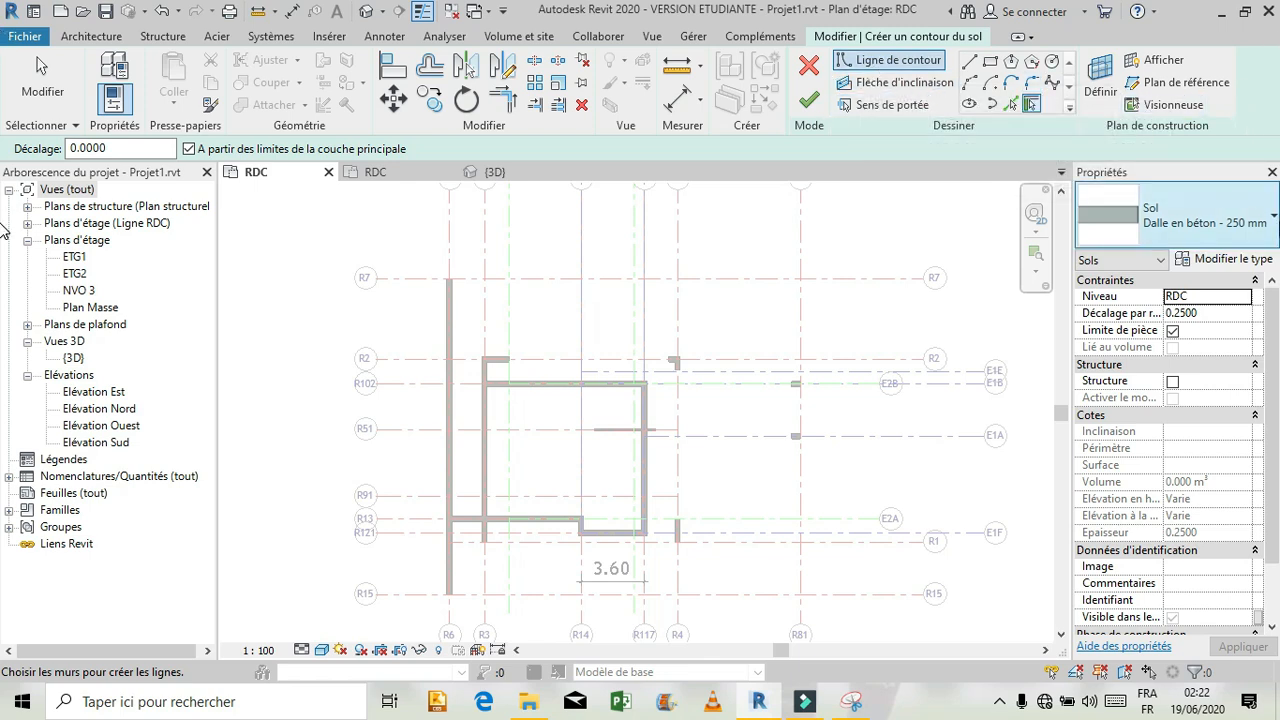
{"action": "left_click", "coordinate": [1259, 220]}
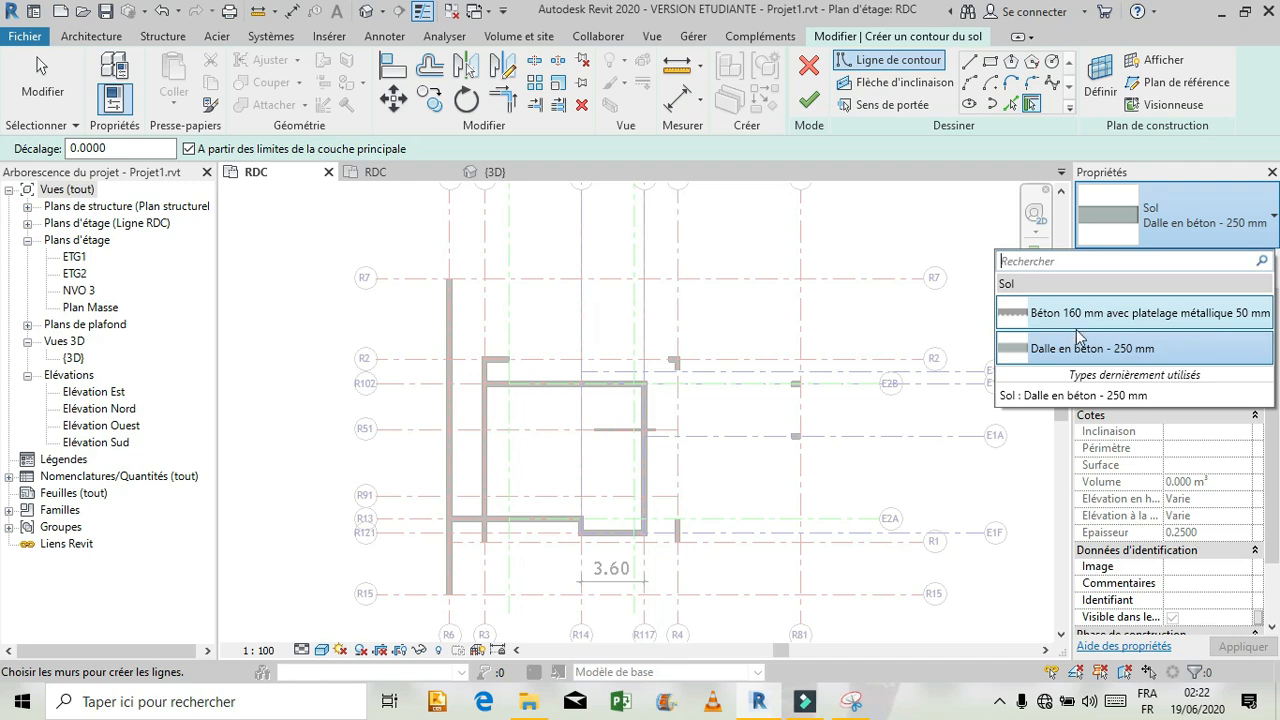
{"action": "mouse_move", "coordinate": [1207, 325]}
{"action": "left_click", "coordinate": [1214, 348]}
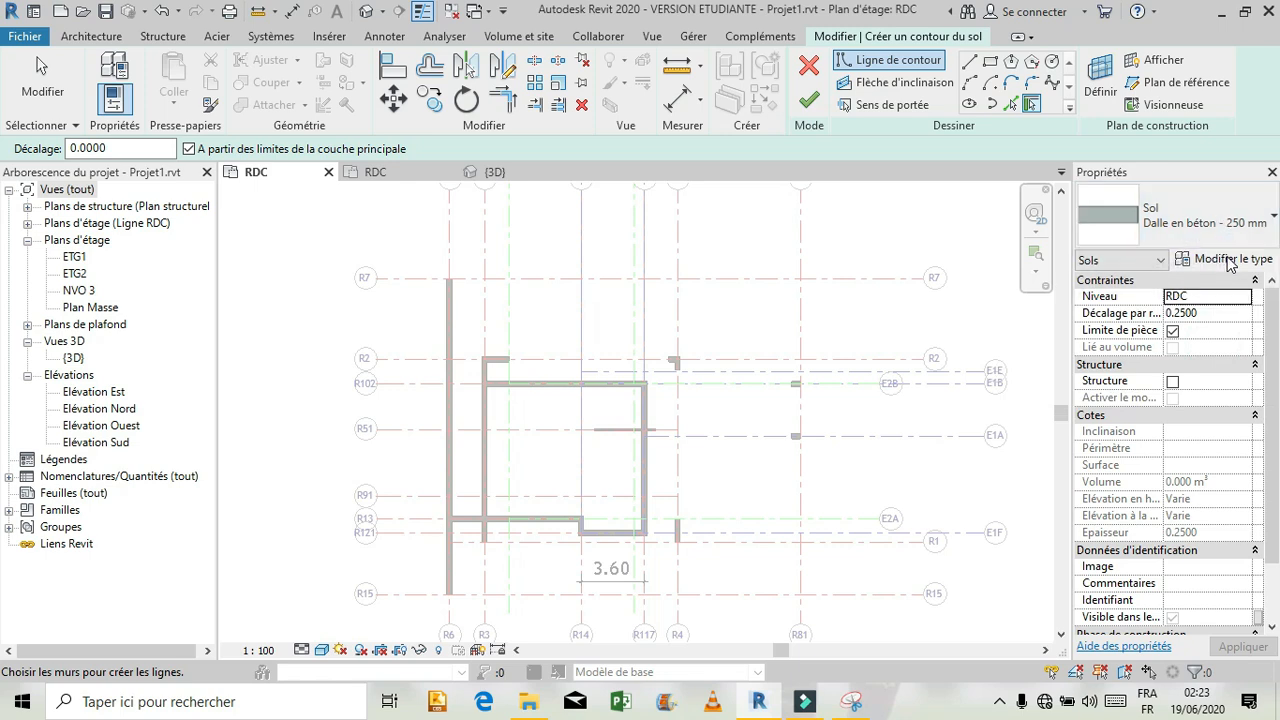
Duplicate the Dalle en béton - 250 mm floor type under the name Dalle RDC
{"action": "left_click", "coordinate": [1230, 260]}
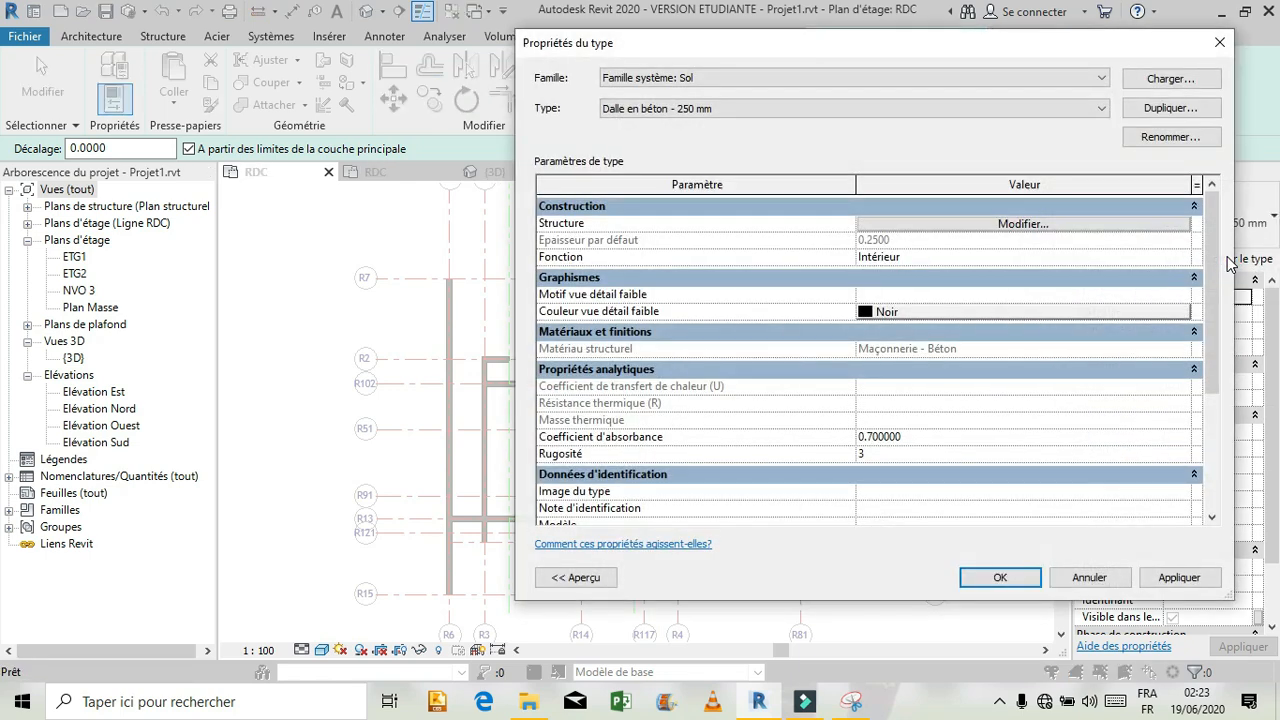
{"action": "left_click", "coordinate": [1170, 107]}
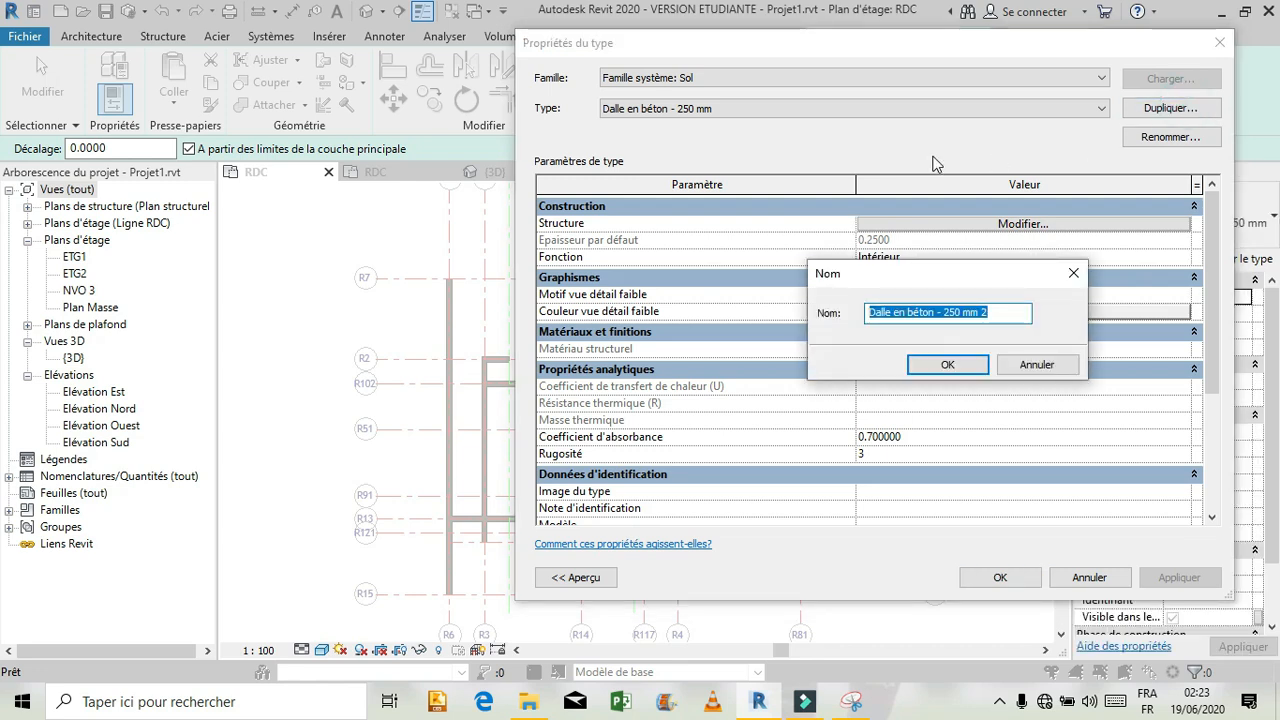
{"action": "key", "text": "End"}
{"action": "key", "text": "BackSpace"}
{"action": "key", "text": "BackSpace"}
{"action": "key", "text": "BackSpace"}
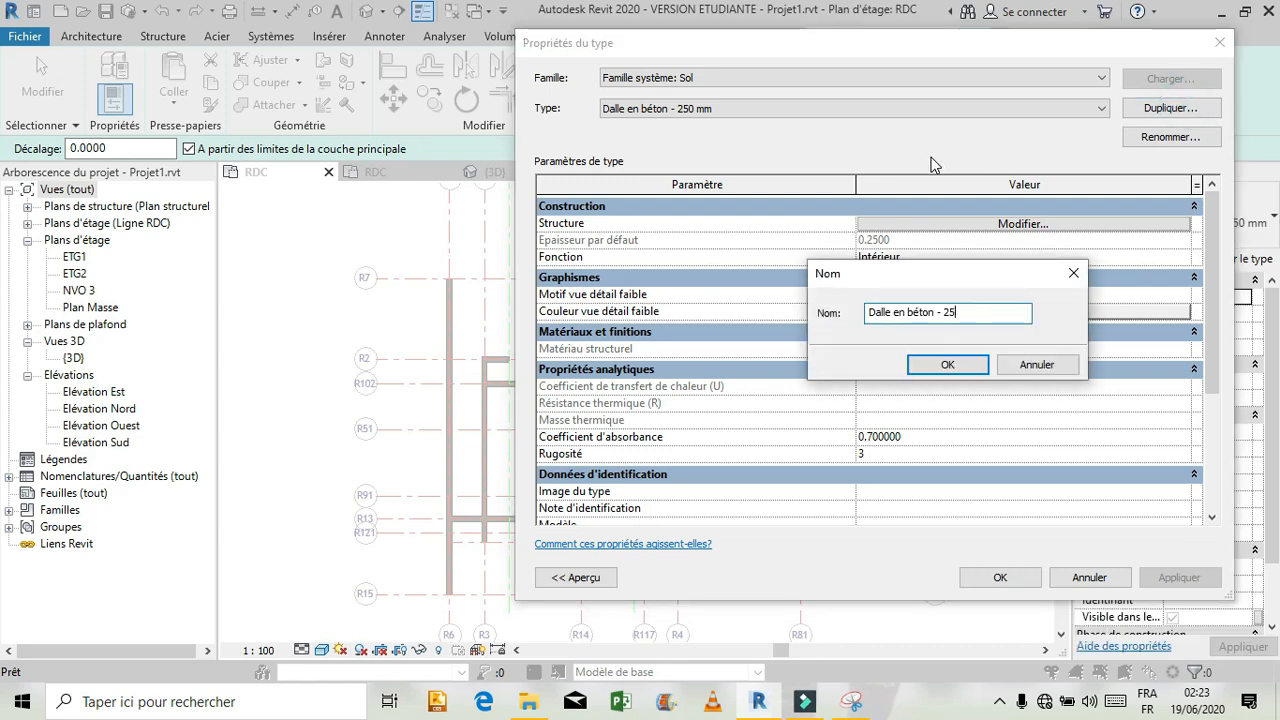
{"action": "key", "text": "BackSpace"}
{"action": "key", "text": "BackSpace"}
{"action": "key", "text": "BackSpace"}
{"action": "key", "text": "BackSpace"}
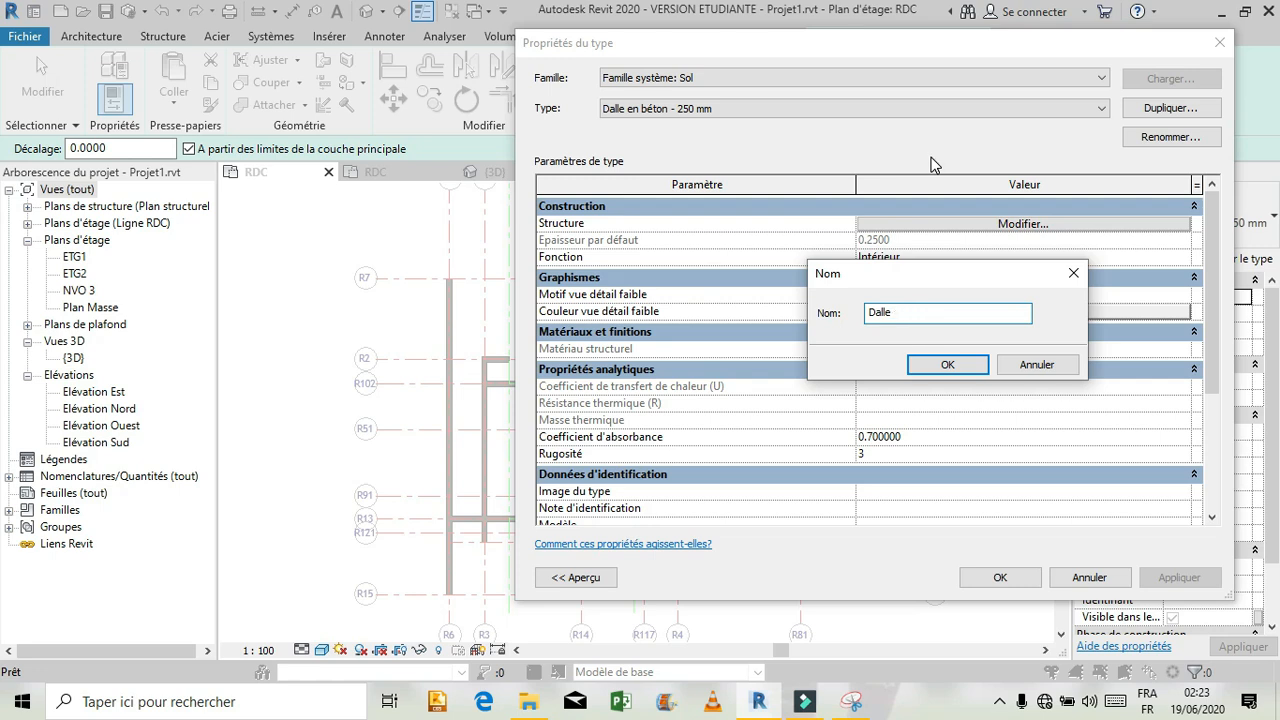
{"action": "type", "text": "RDC"}
{"action": "key", "text": "Return"}
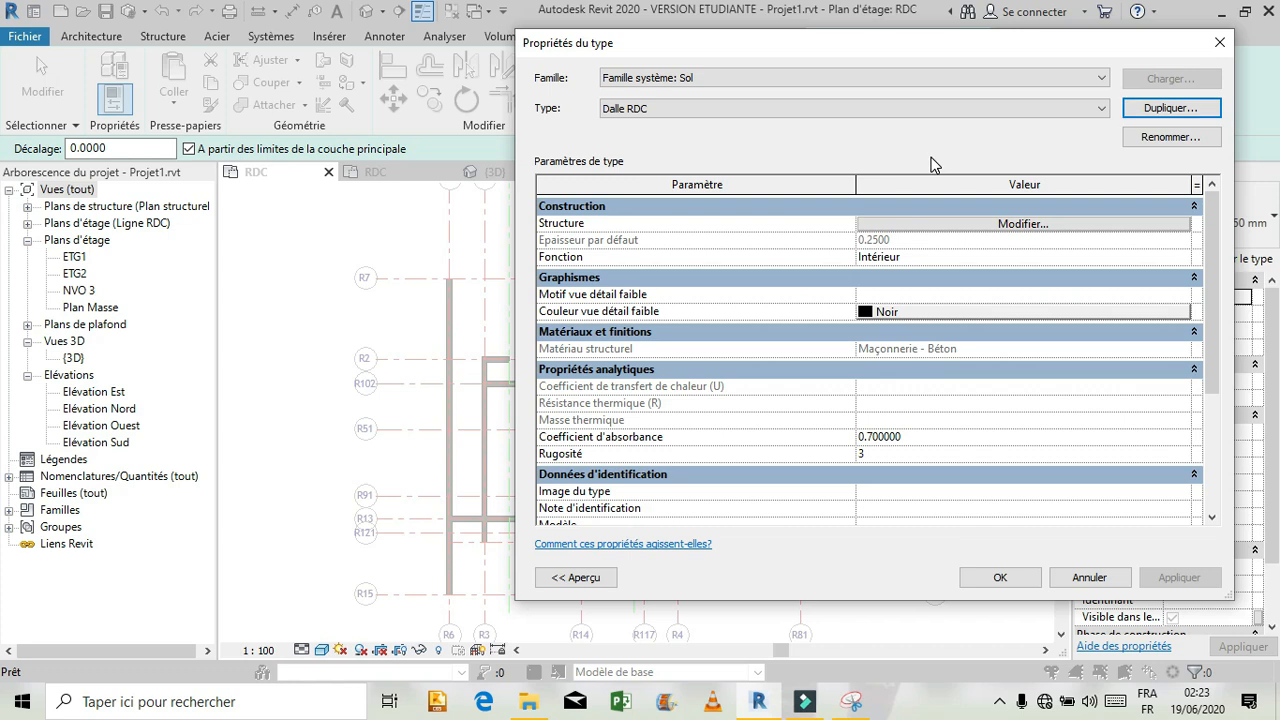
Review the Dalle RDC type's layer assembly and accept the new floor type
{"action": "left_click", "coordinate": [1040, 228]}
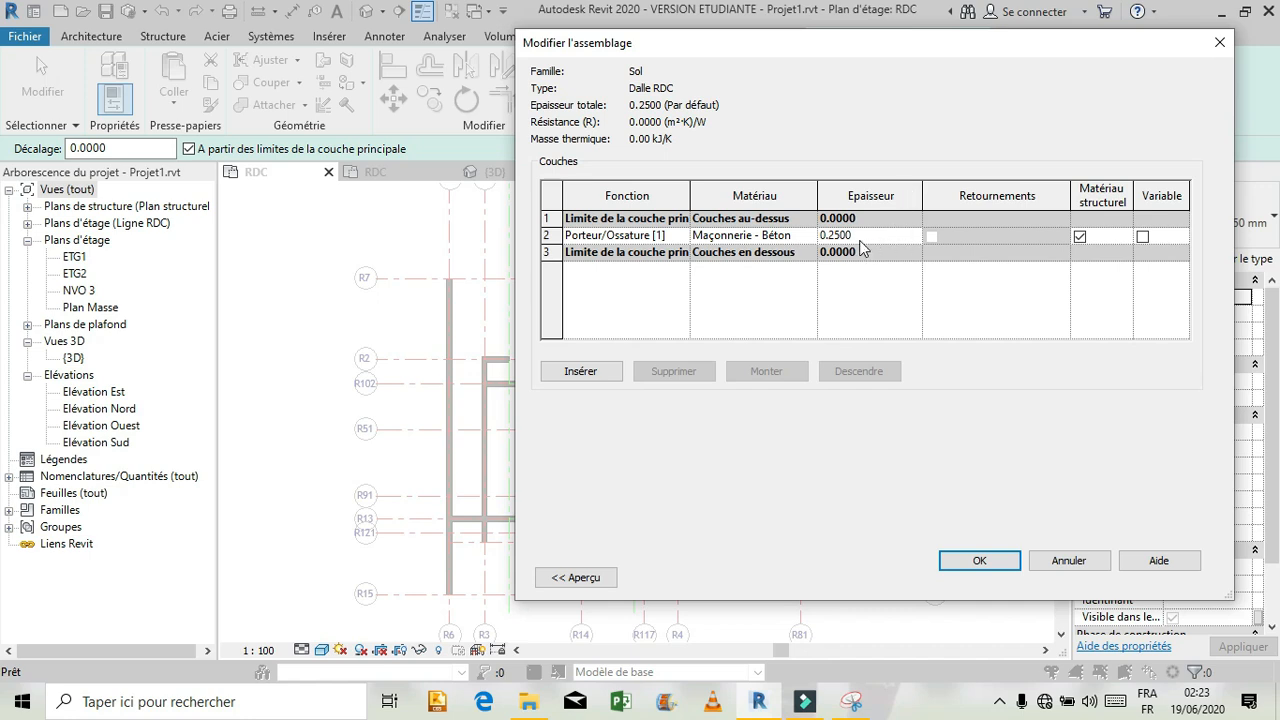
{"action": "left_click", "coordinate": [985, 563]}
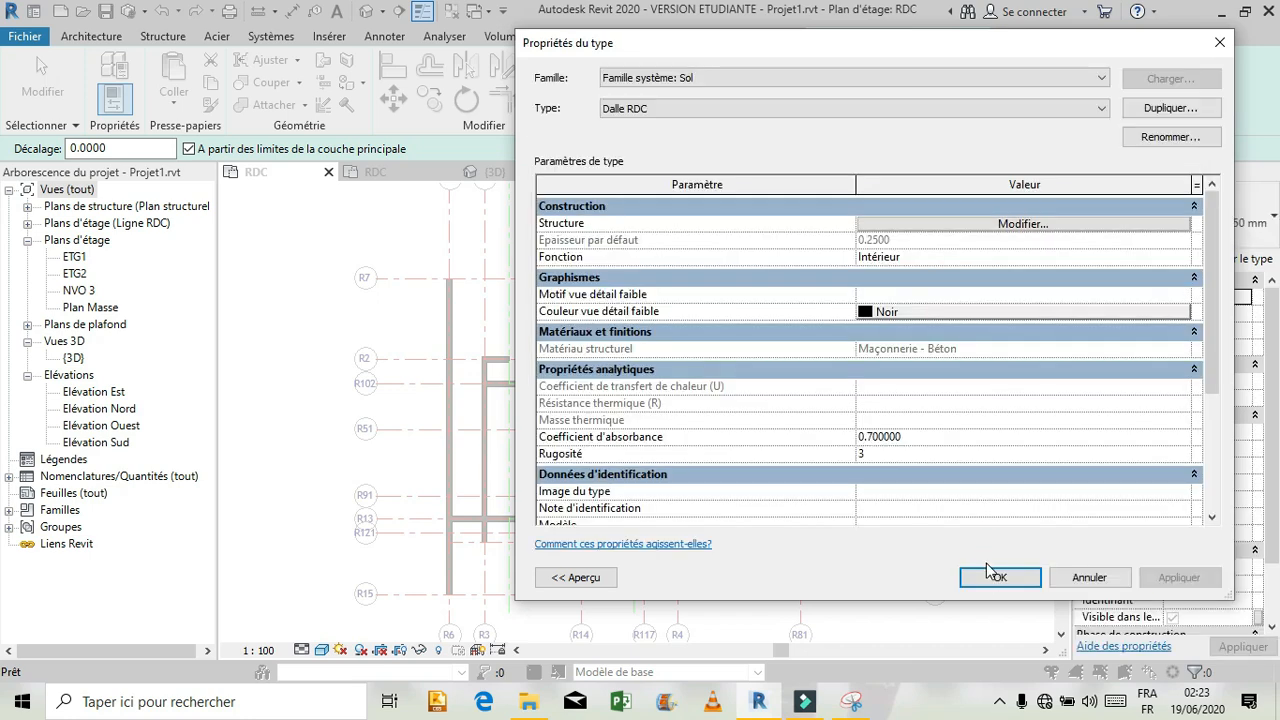
{"action": "left_click", "coordinate": [992, 578]}
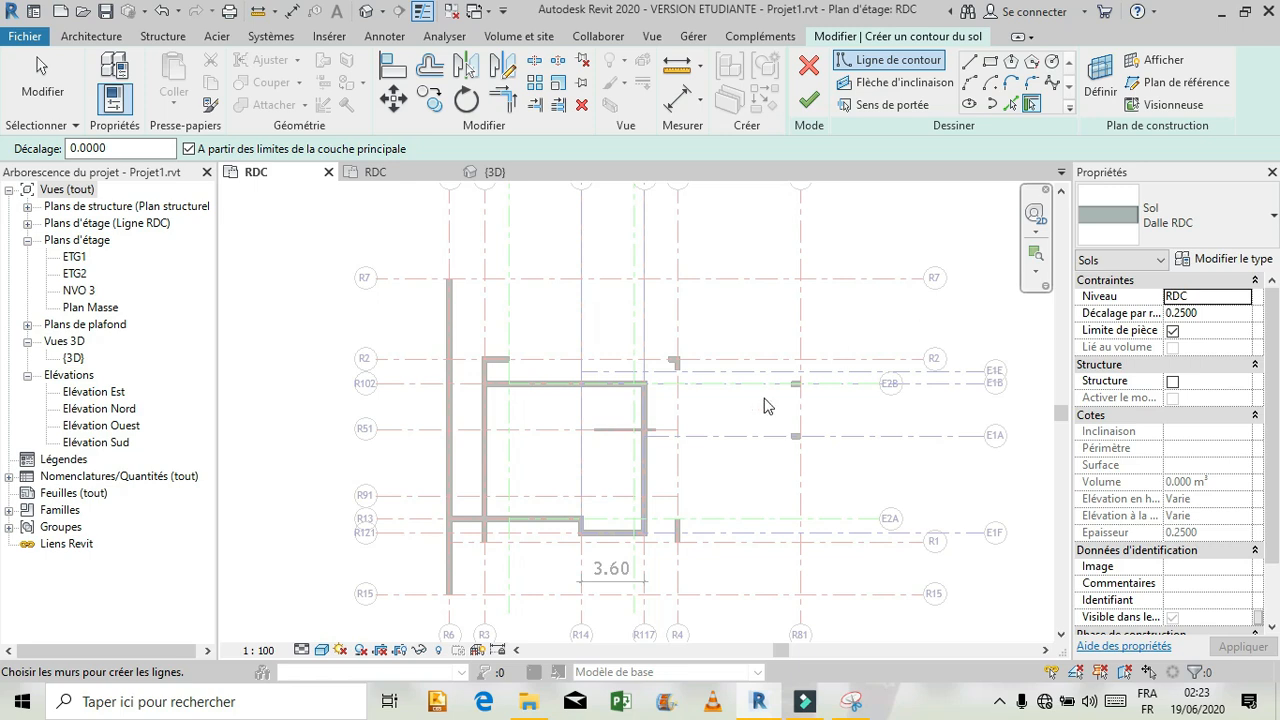
{"action": "scroll", "coordinate": [530, 565], "scroll_direction": "up", "scroll_amount": 1}
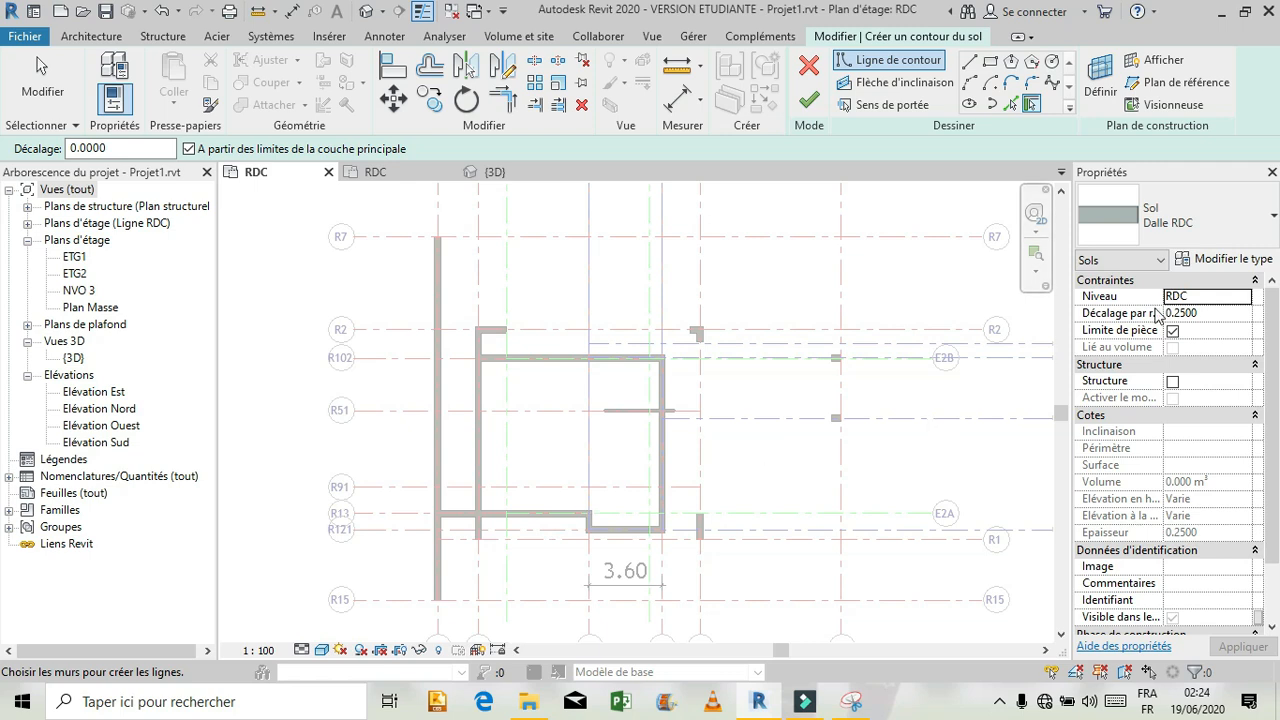
{"action": "left_click", "coordinate": [1206, 316]}
{"action": "left_click", "coordinate": [1206, 314]}
{"action": "left_click", "coordinate": [1219, 312]}
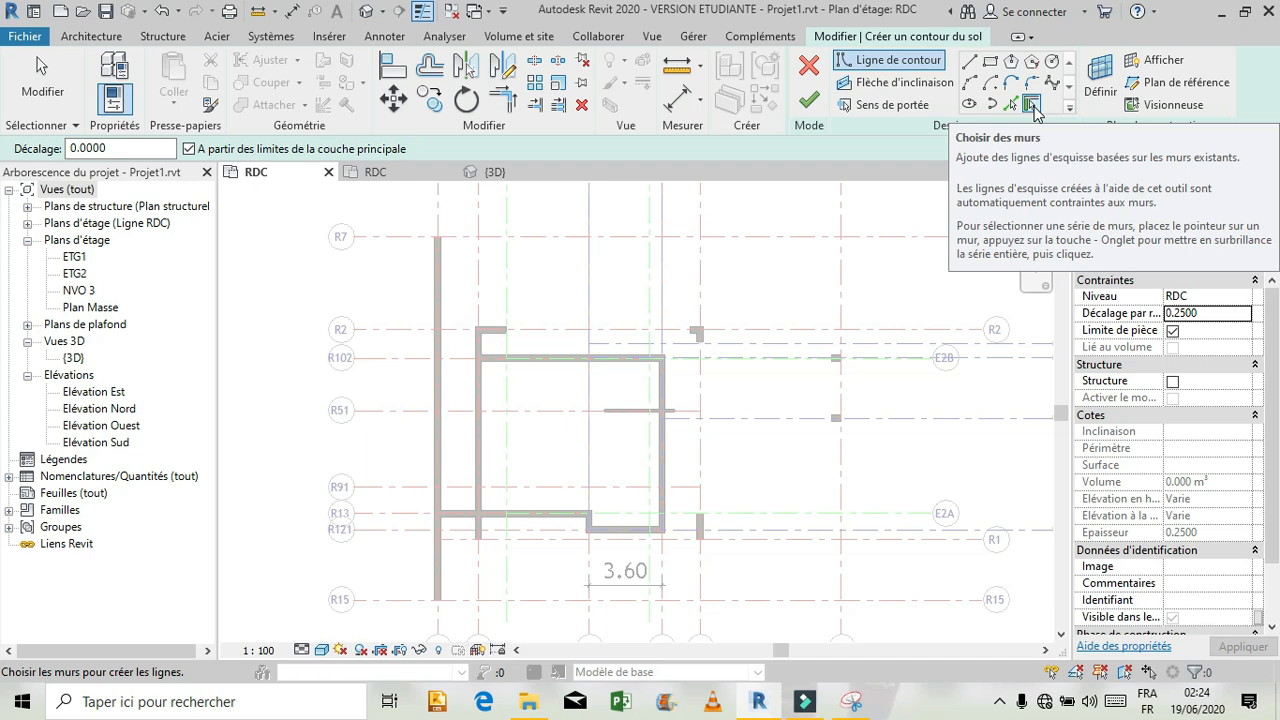
Try to outline the floor by picking the building walls along grid lines R3, R102, R117 and R121
{"action": "left_click", "coordinate": [473, 396]}
{"action": "left_click", "coordinate": [530, 362]}
{"action": "left_click", "coordinate": [661, 452]}
{"action": "left_click", "coordinate": [626, 530]}
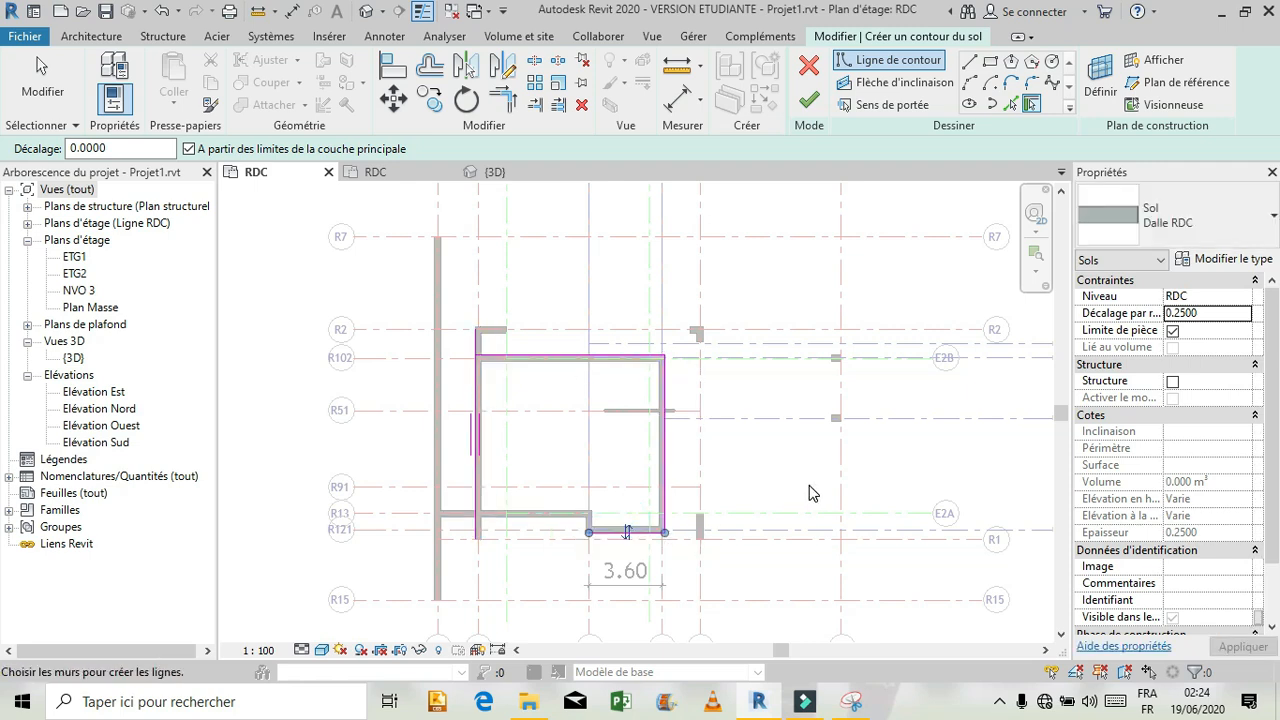
{"action": "key", "text": "Escape"}
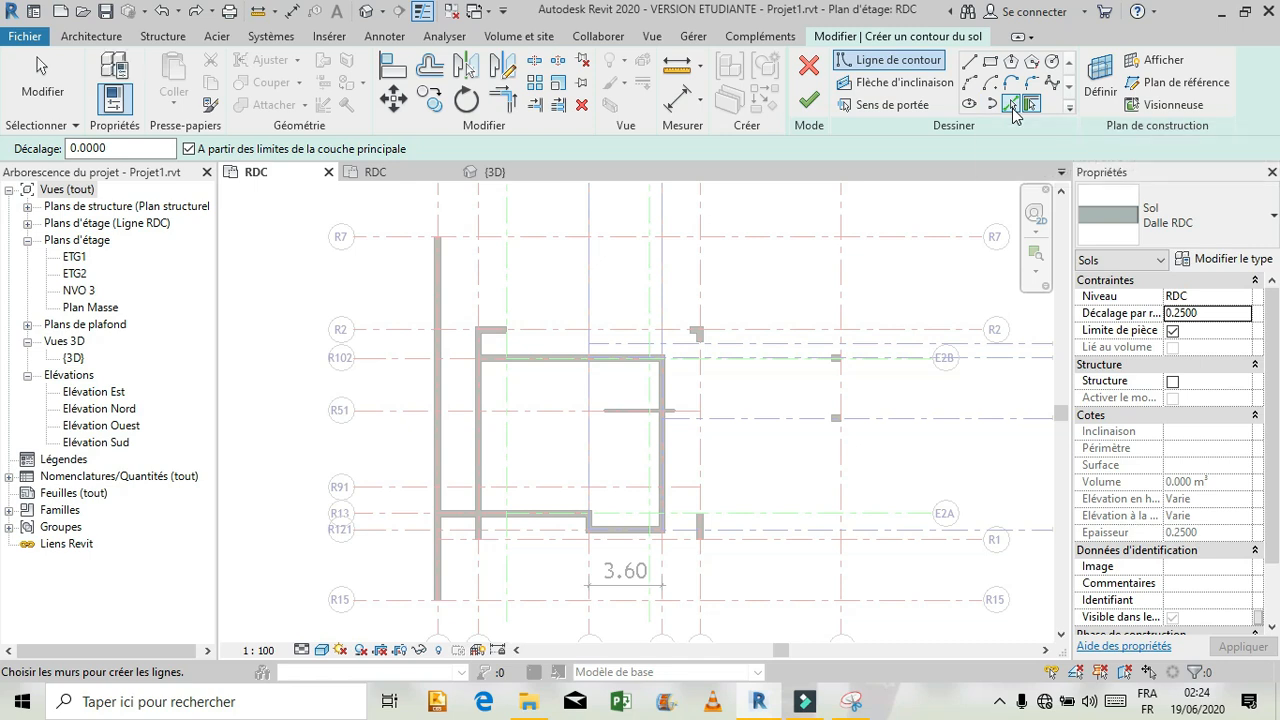
Try to outline the floor by picking grid line R2 and the wall edges along R6 and R13
{"action": "left_click", "coordinate": [1011, 105]}
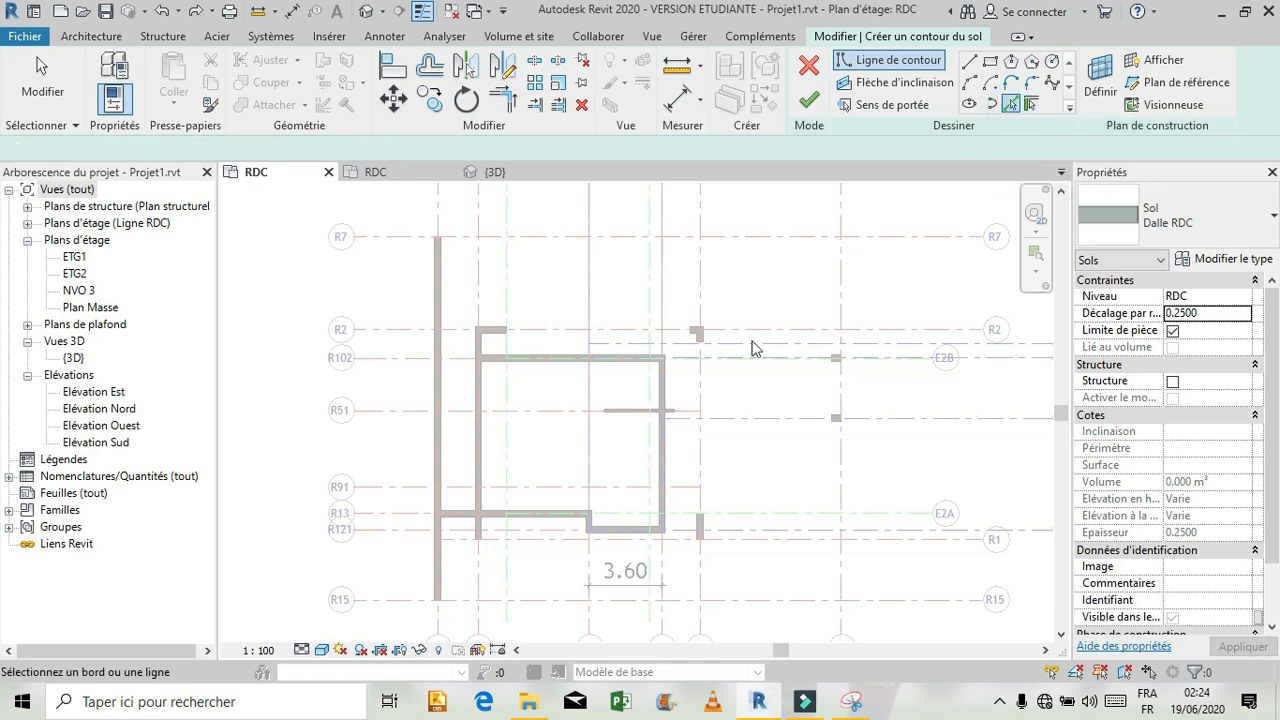
{"action": "left_click", "coordinate": [556, 333]}
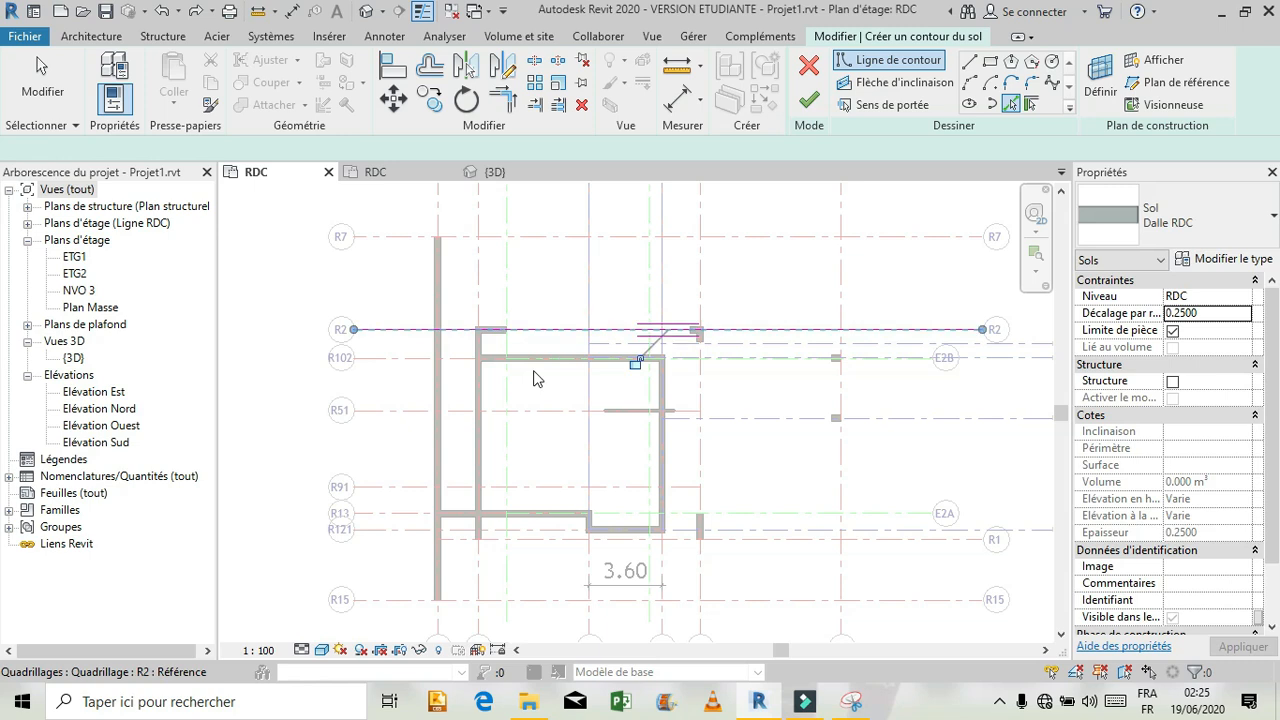
{"action": "left_click", "coordinate": [446, 393]}
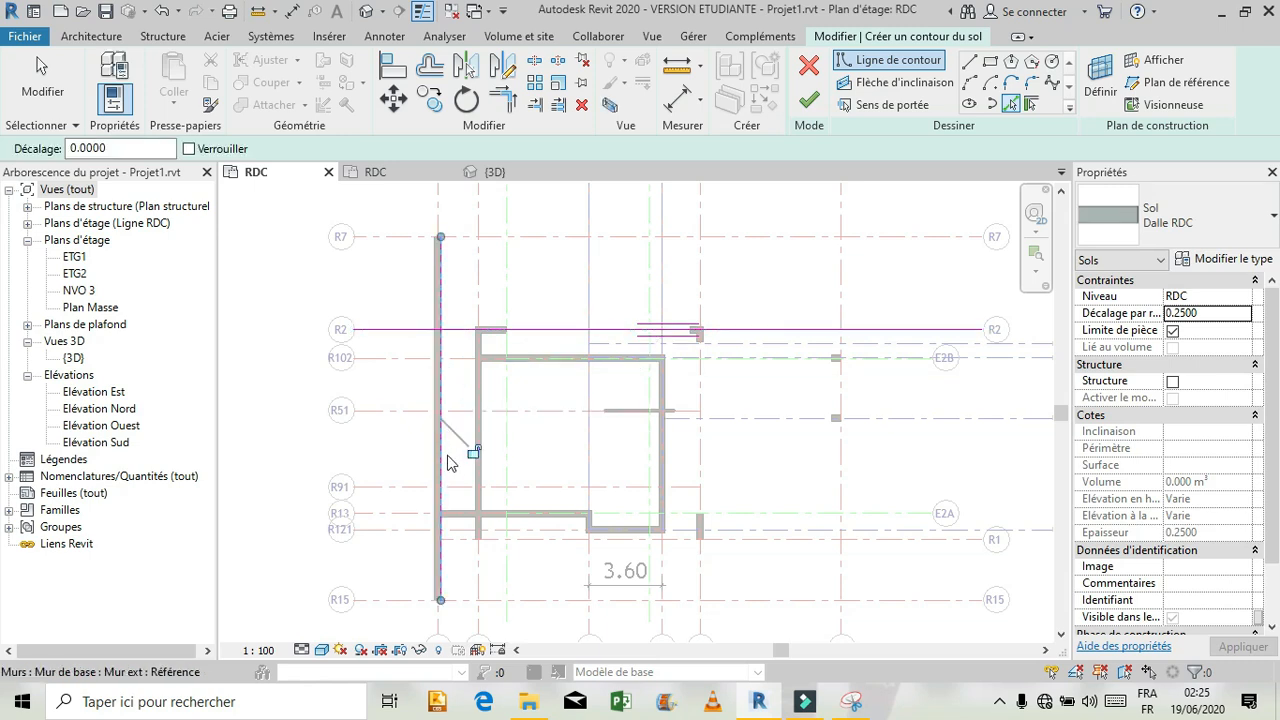
{"action": "left_click", "coordinate": [531, 509]}
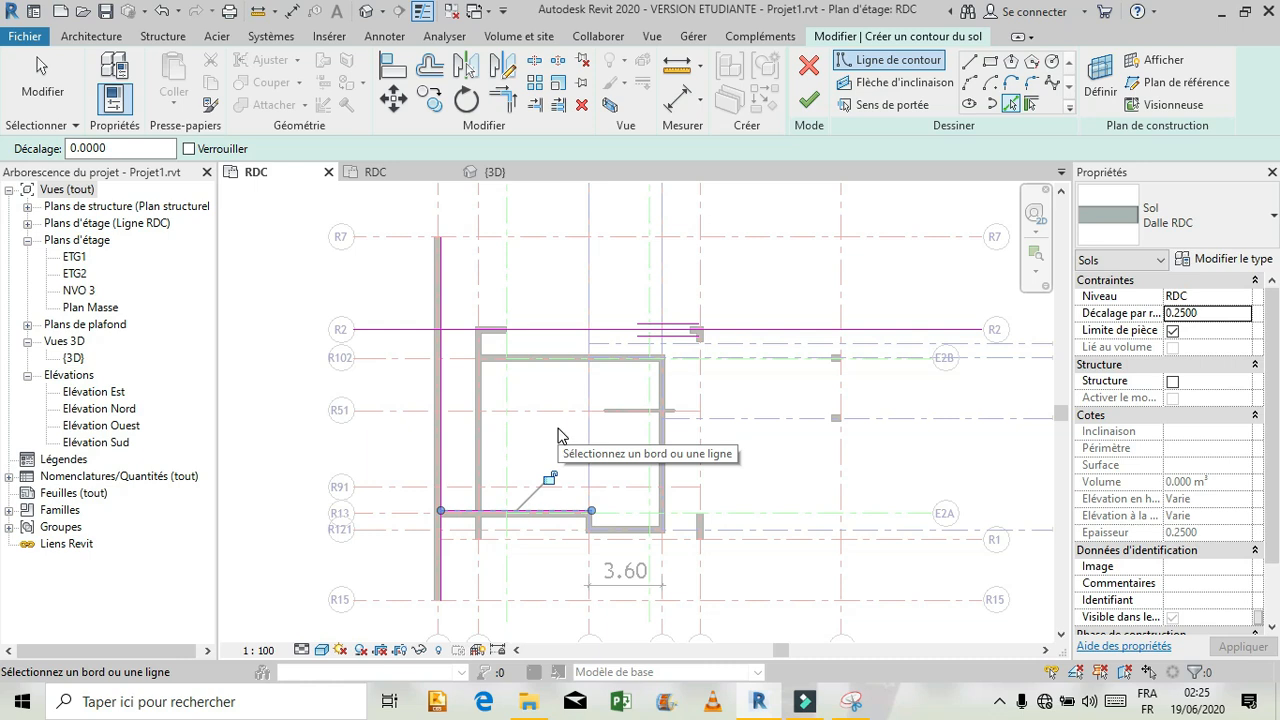
{"action": "key", "text": "Escape"}
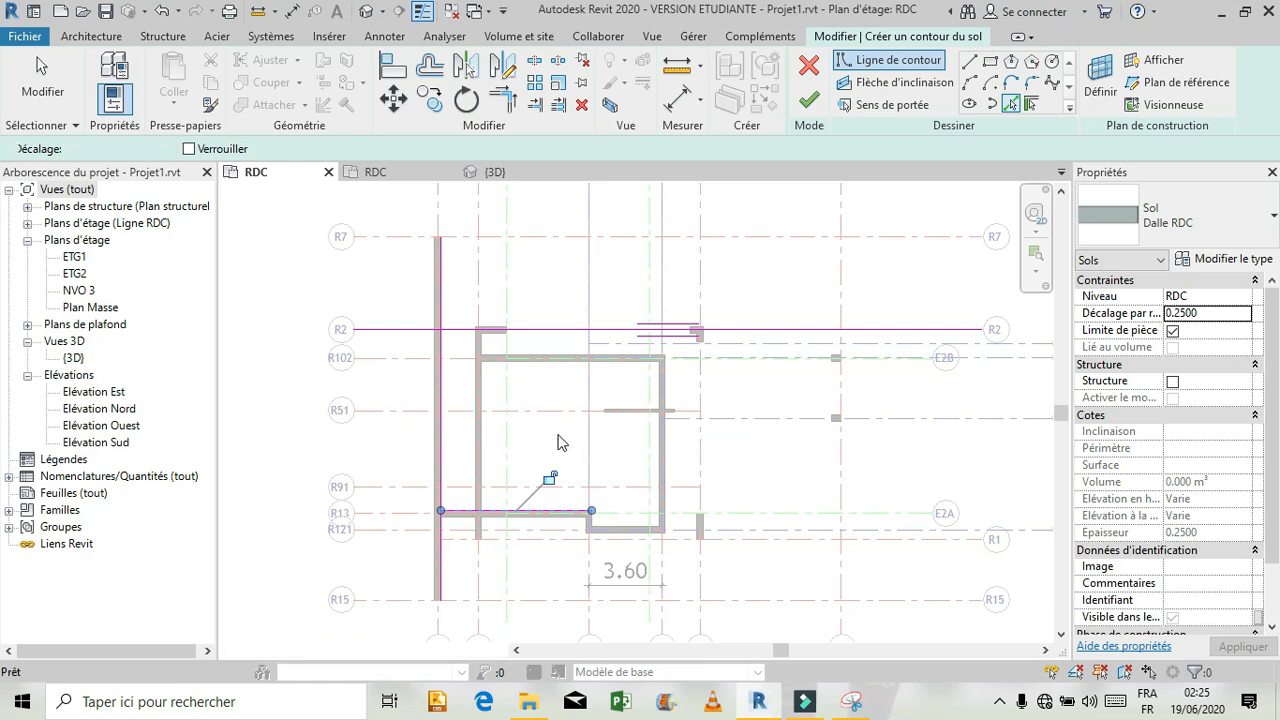
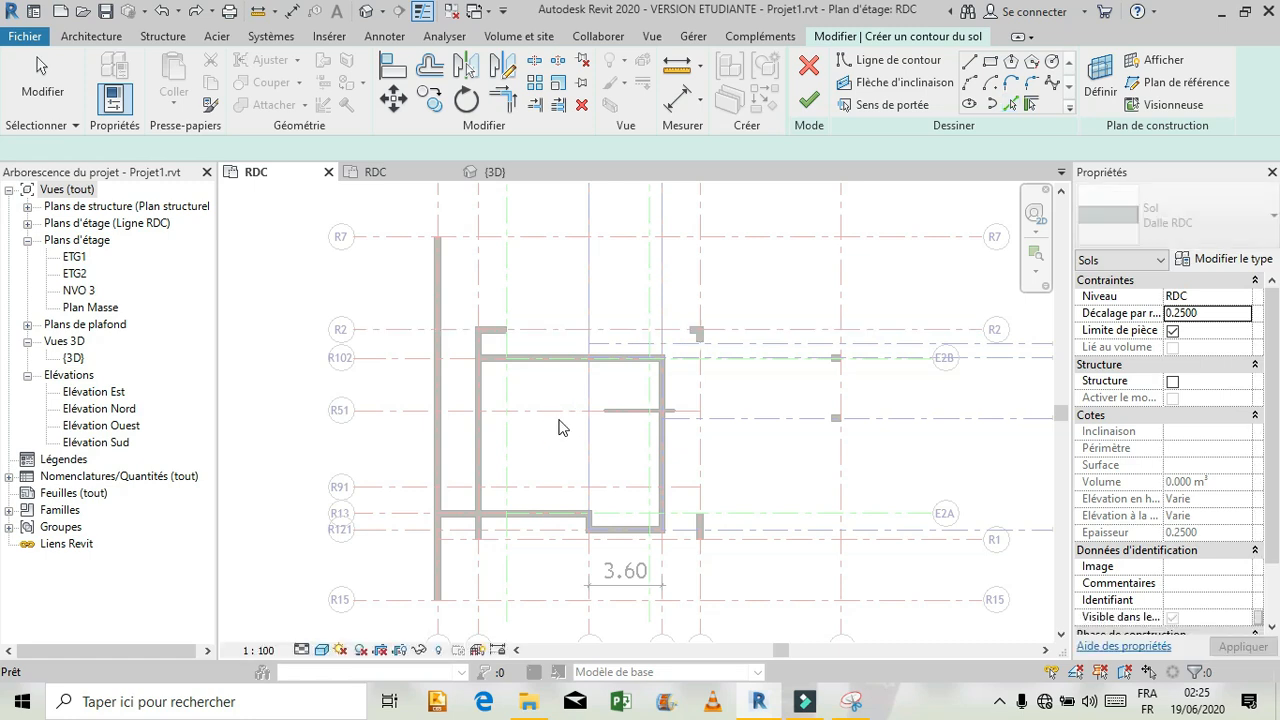
Create the floor with an 11.30 by 10.55 m rectangular boundary from the outer wall corner at R2/R3 to the wall end at R1/R4
{"action": "left_click", "coordinate": [993, 63]}
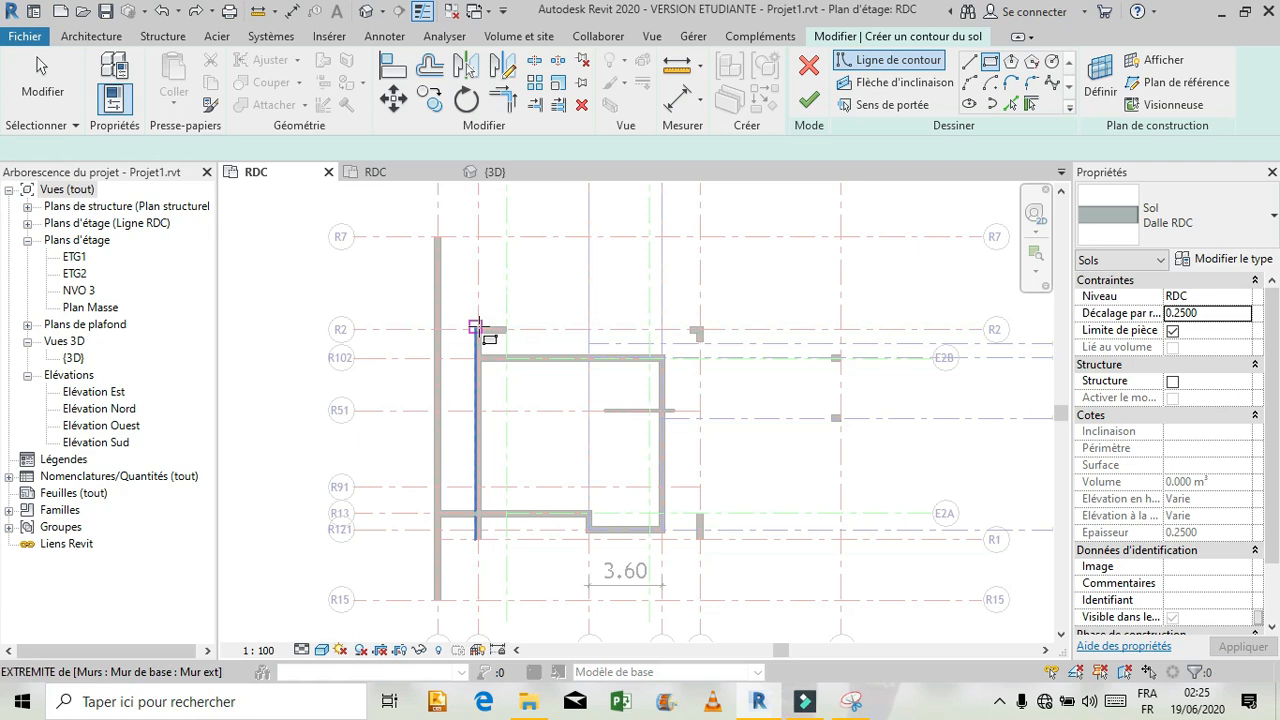
{"action": "left_click", "coordinate": [476, 328]}
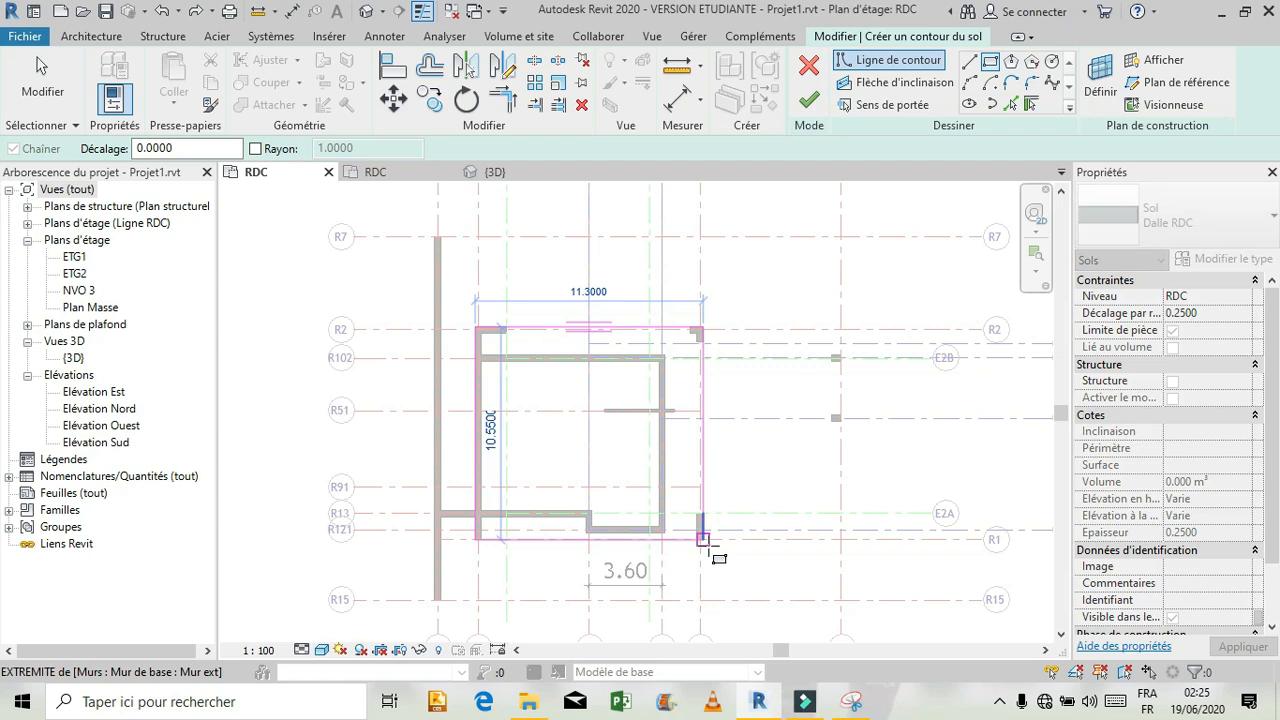
{"action": "left_click", "coordinate": [703, 539]}
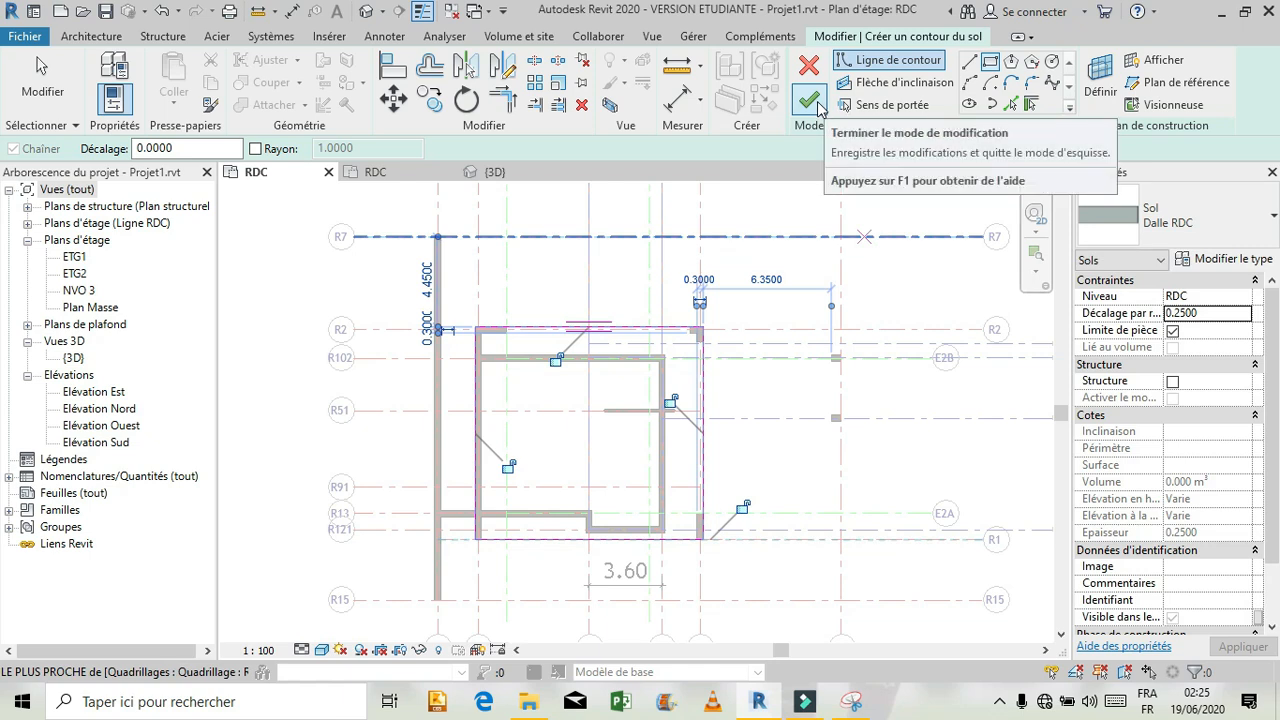
{"action": "left_click", "coordinate": [810, 100]}
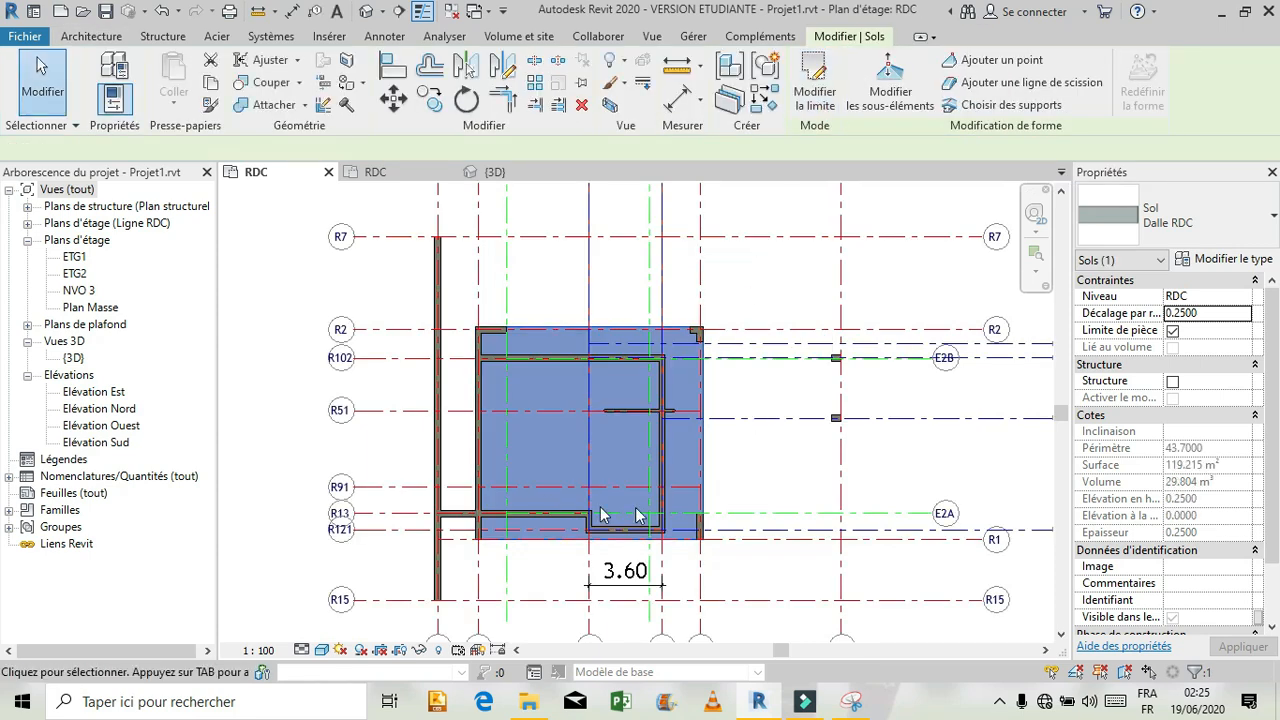
Move the rectangular floor slab to level ETG1 and check its position in the 3D view
{"action": "left_click", "coordinate": [500, 178]}
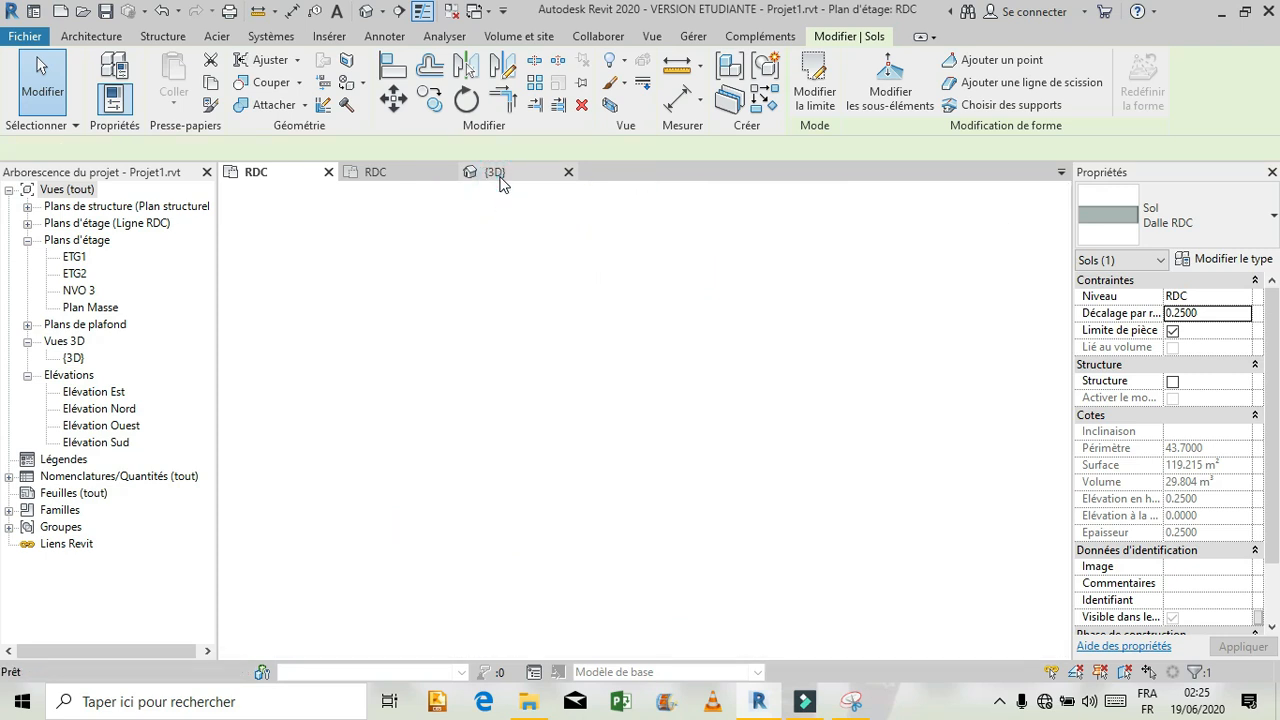
{"action": "left_click", "coordinate": [769, 338]}
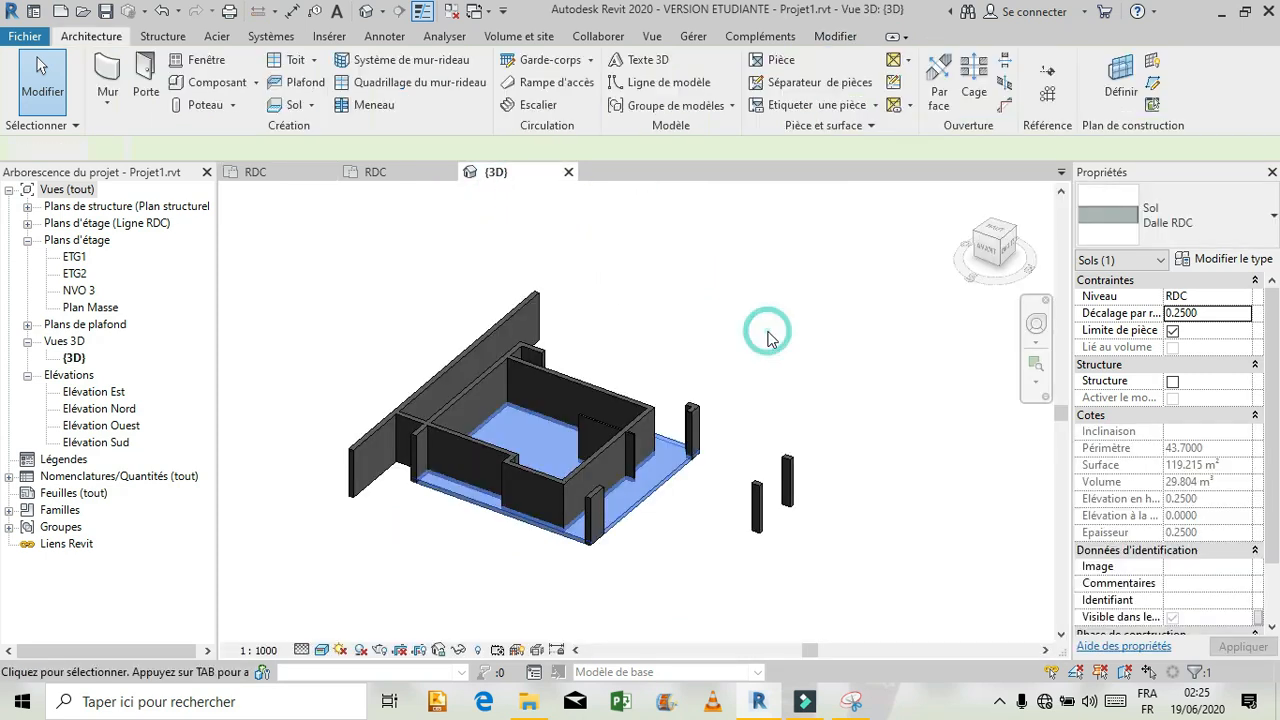
{"action": "left_click", "coordinate": [666, 476]}
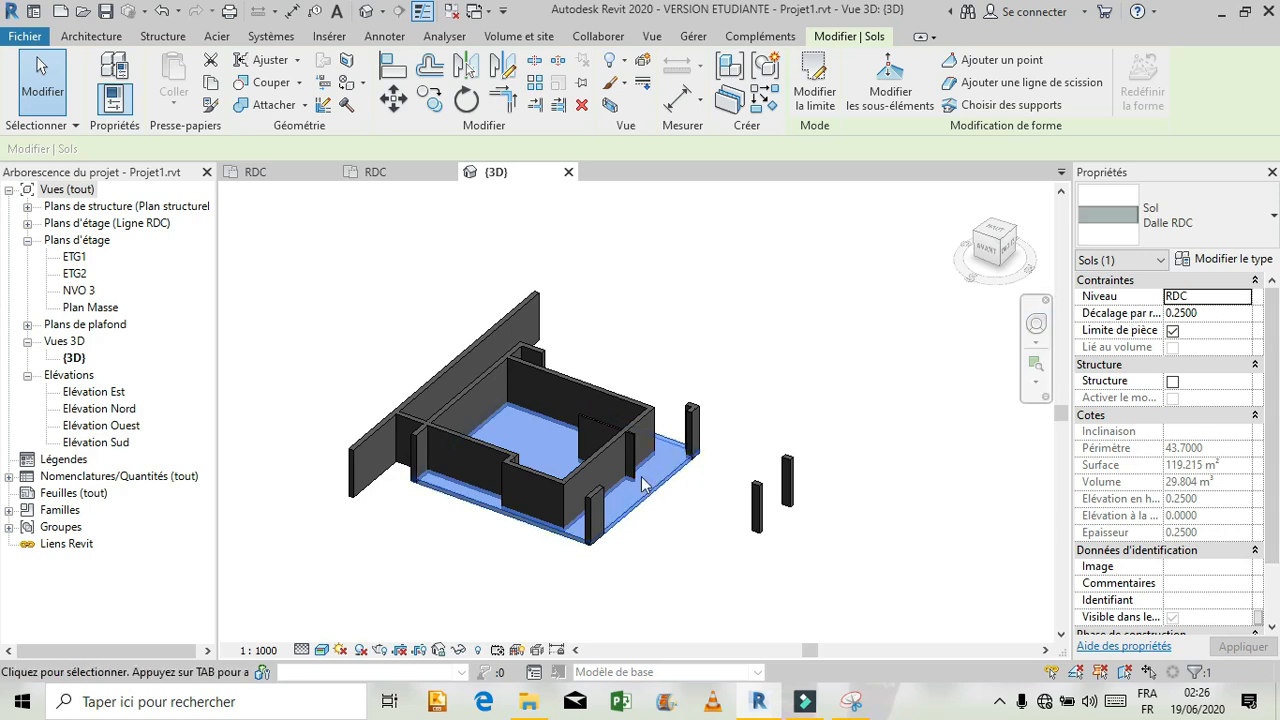
{"action": "left_click", "coordinate": [1247, 298]}
{"action": "left_click", "coordinate": [1184, 328]}
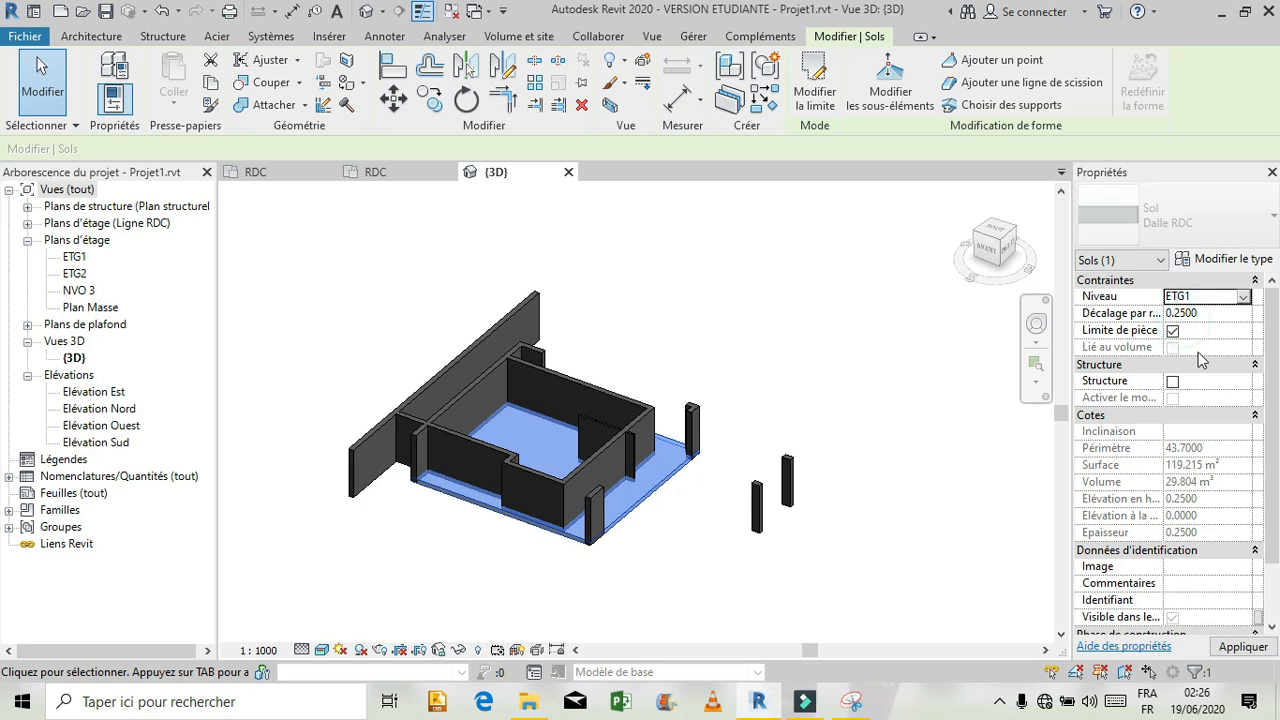
{"action": "left_click", "coordinate": [1240, 647]}
{"action": "left_click", "coordinate": [880, 398]}
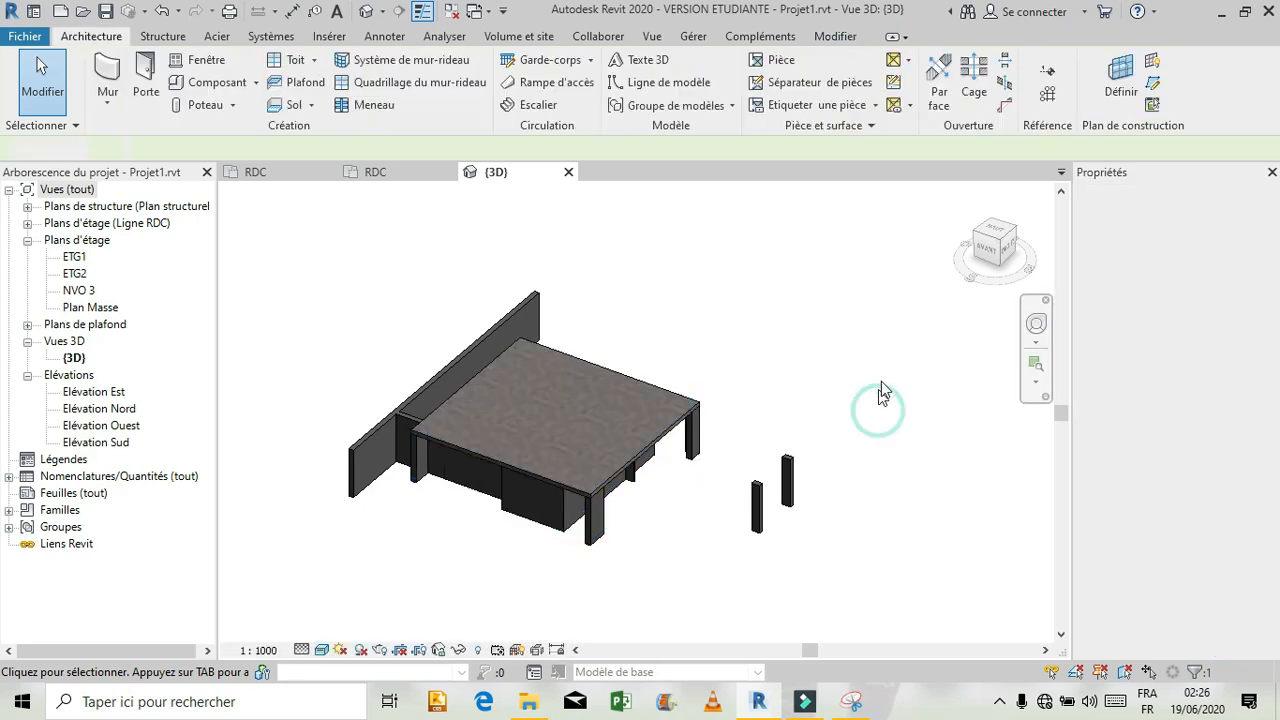
{"action": "left_click", "coordinate": [1037, 325]}
{"action": "mouse_move", "coordinate": [663, 442]}
{"action": "left_mouse_down"}
{"action": "mouse_move", "coordinate": [649, 399]}
{"action": "mouse_move", "coordinate": [743, 402]}
{"action": "mouse_move", "coordinate": [708, 443]}
{"action": "mouse_move", "coordinate": [678, 436]}
{"action": "mouse_move", "coordinate": [712, 437]}
{"action": "mouse_move", "coordinate": [700, 441]}
{"action": "mouse_move", "coordinate": [666, 395]}
{"action": "mouse_move", "coordinate": [608, 395]}
{"action": "mouse_move", "coordinate": [572, 428]}
{"action": "mouse_move", "coordinate": [672, 462]}
{"action": "mouse_move", "coordinate": [668, 423]}
{"action": "mouse_move", "coordinate": [633, 428]}
{"action": "mouse_move", "coordinate": [640, 450]}
{"action": "mouse_move", "coordinate": [669, 461]}
{"action": "mouse_move", "coordinate": [668, 445]}
{"action": "mouse_move", "coordinate": [651, 443]}
{"action": "mouse_move", "coordinate": [660, 432]}
{"action": "left_mouse_up"}
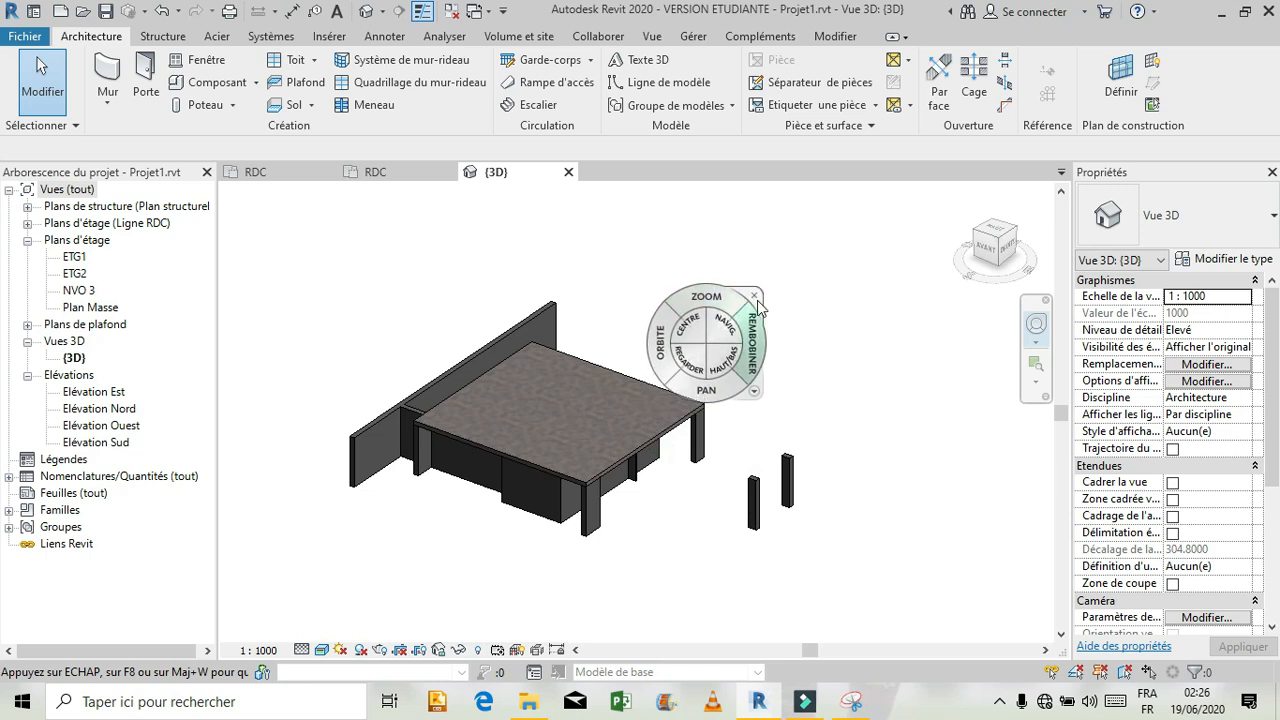
{"action": "left_click", "coordinate": [755, 297]}
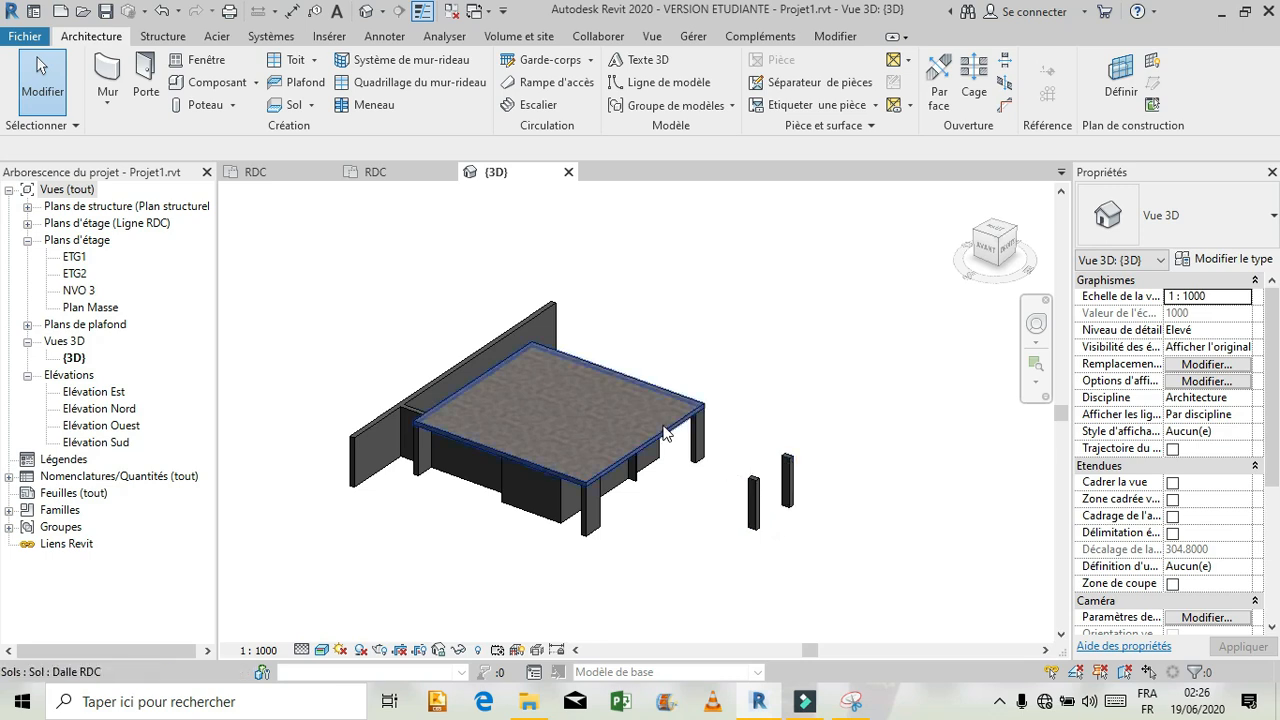
In the RDC plan, create a second Dalle RDC floor, 8.75 by 3.28 m, from the E1A/R81 wall to the building's outer corner on R102
{"action": "left_click", "coordinate": [258, 172]}
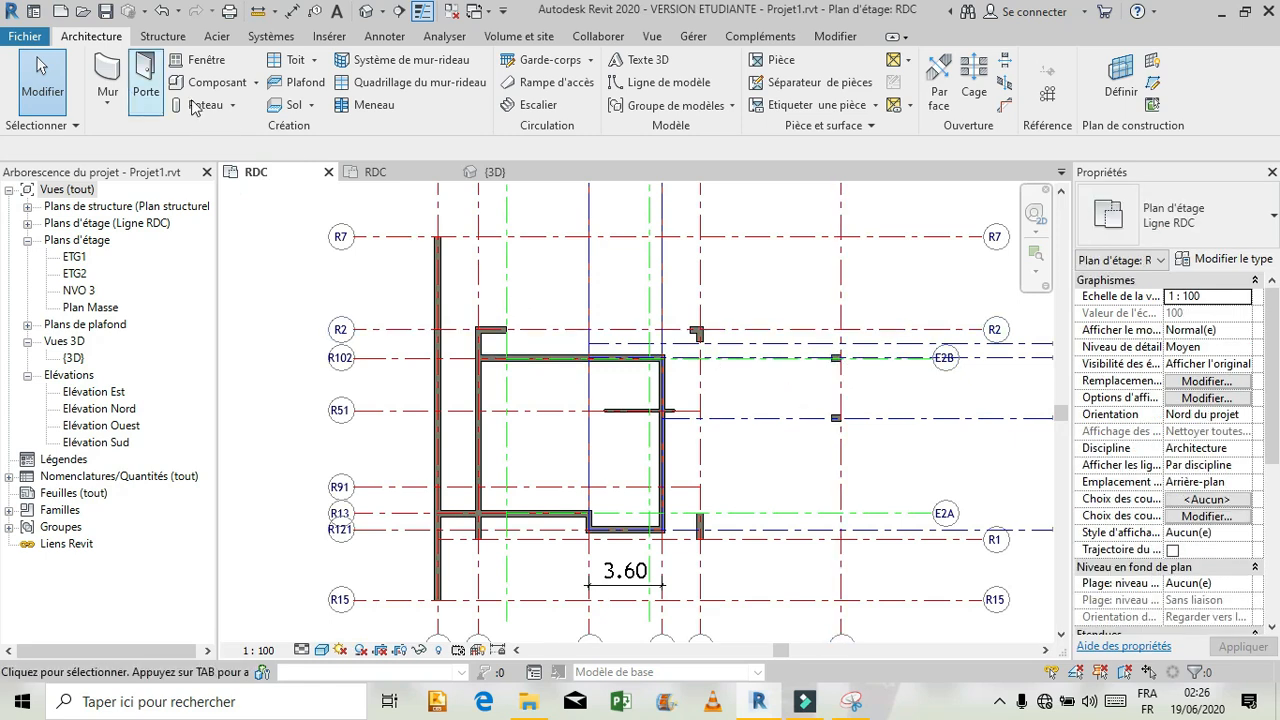
{"action": "left_click", "coordinate": [284, 110]}
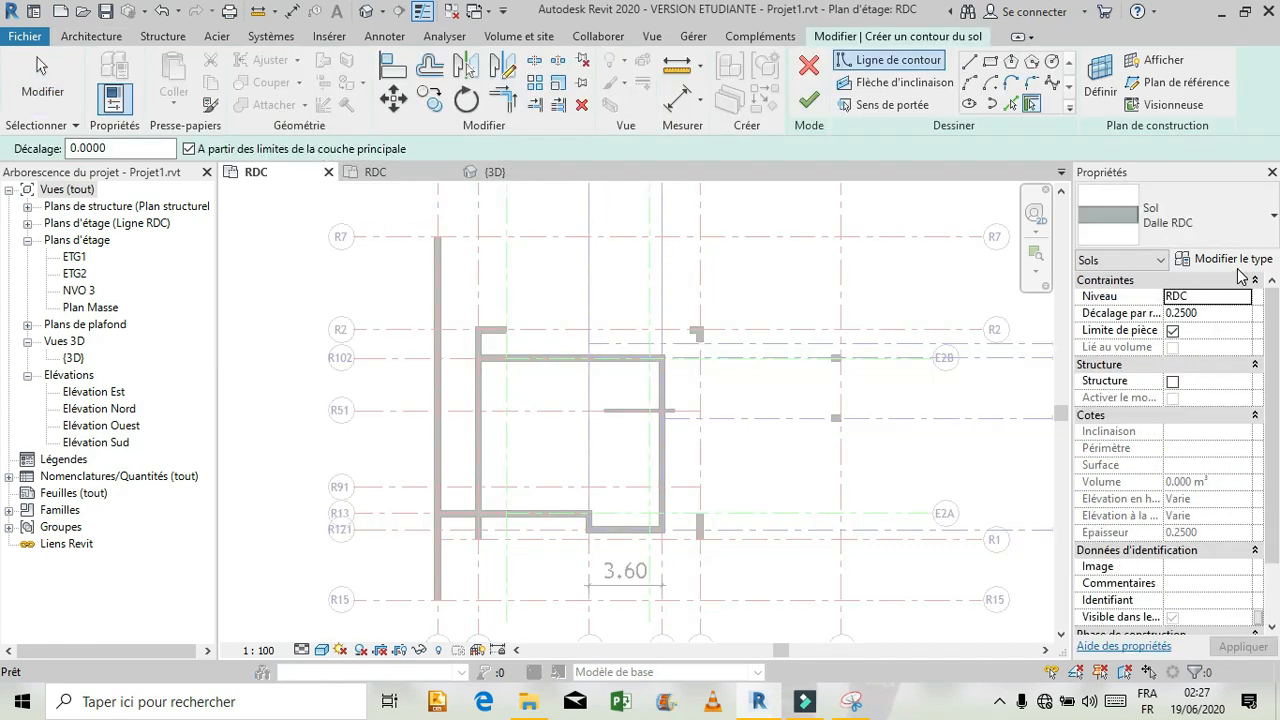
{"action": "left_click", "coordinate": [988, 65]}
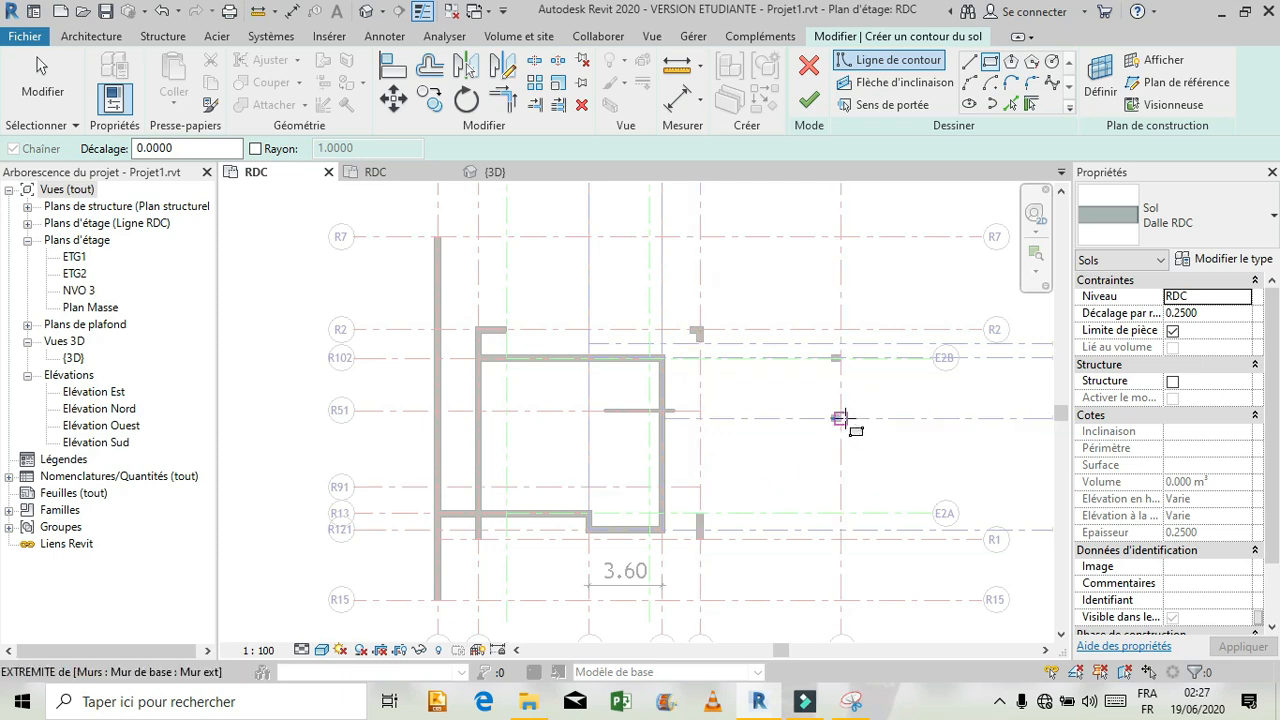
{"action": "scroll", "coordinate": [838, 420], "scroll_direction": "up", "scroll_amount": 1}
{"action": "scroll", "coordinate": [839, 421], "scroll_direction": "up", "scroll_amount": 1}
{"action": "left_click", "coordinate": [840, 422]}
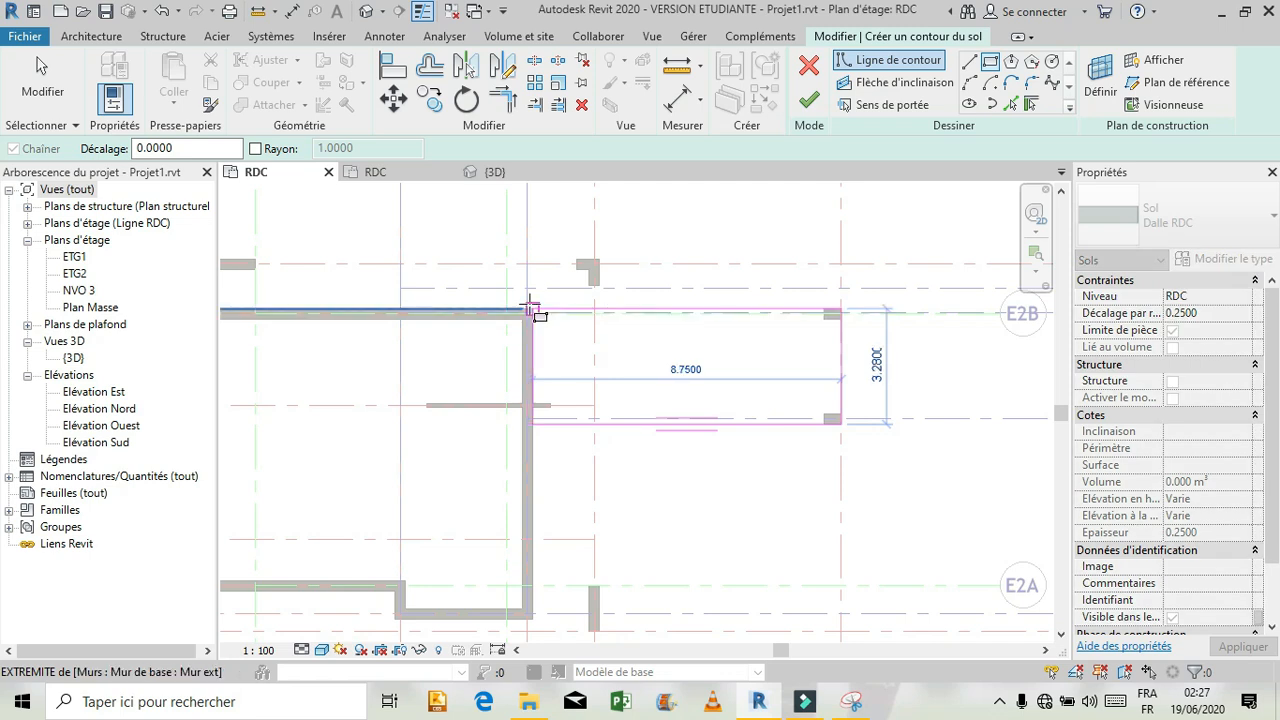
{"action": "left_click", "coordinate": [531, 310]}
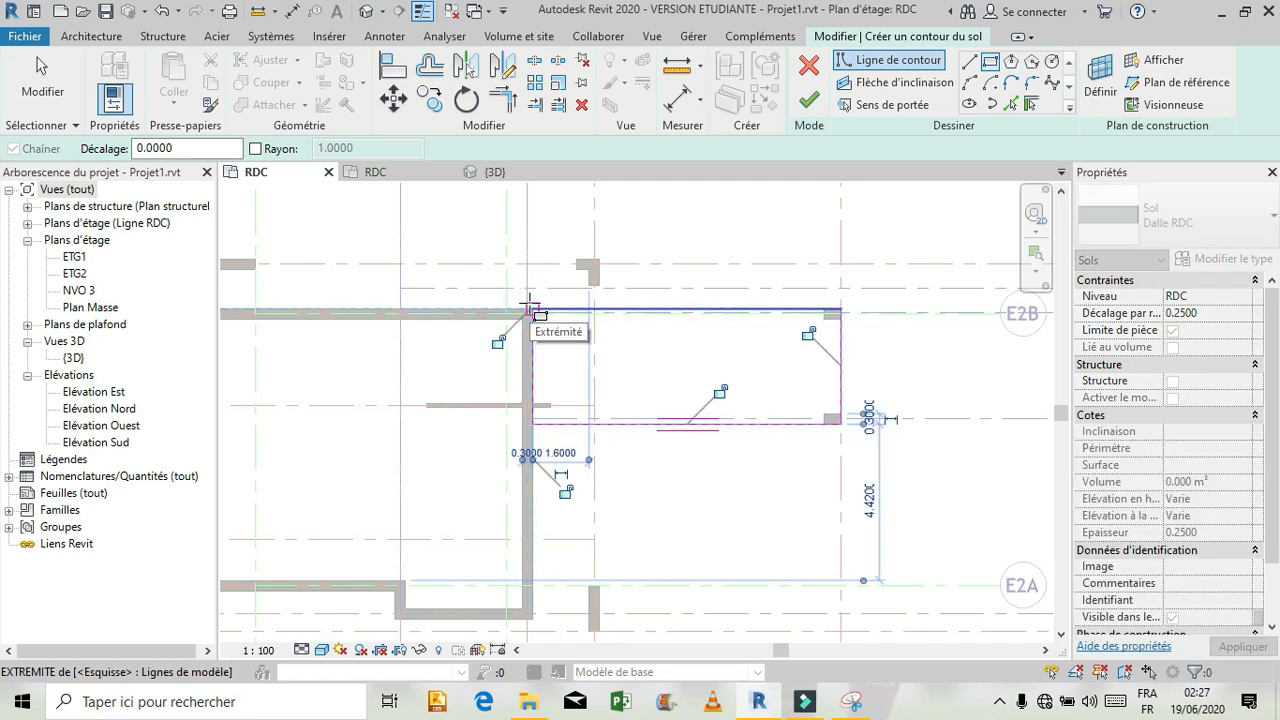
{"action": "left_click", "coordinate": [809, 99]}
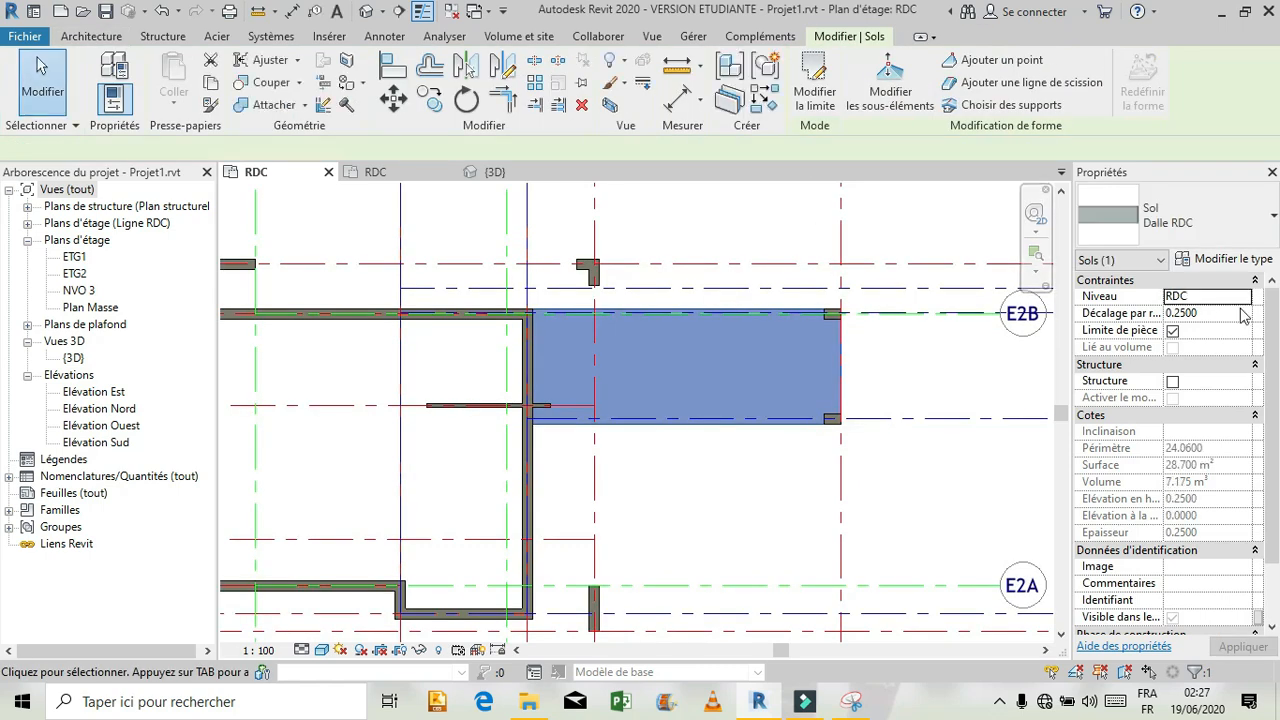
Move the 8.75 by 3.28 m floor slab to level ETG1 and check its position in the 3D view
{"action": "left_click", "coordinate": [1220, 296]}
{"action": "left_click", "coordinate": [1243, 296]}
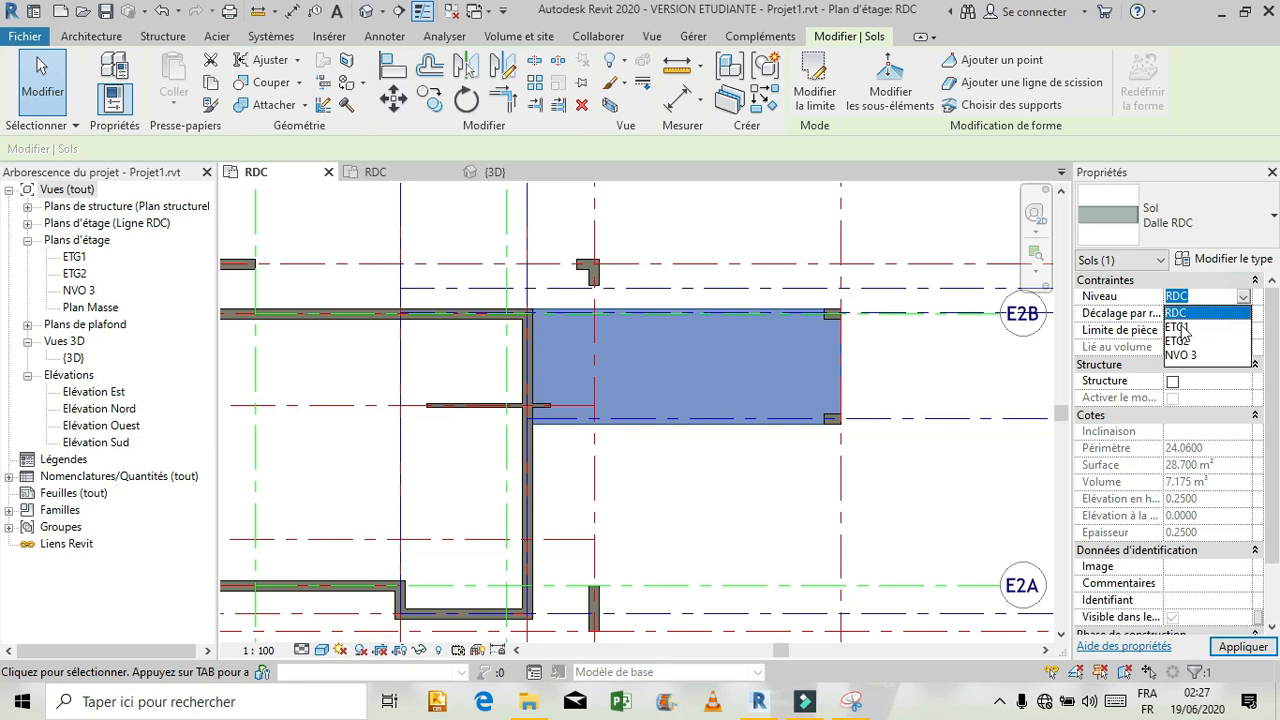
{"action": "left_click", "coordinate": [1183, 330]}
{"action": "left_click", "coordinate": [1243, 648]}
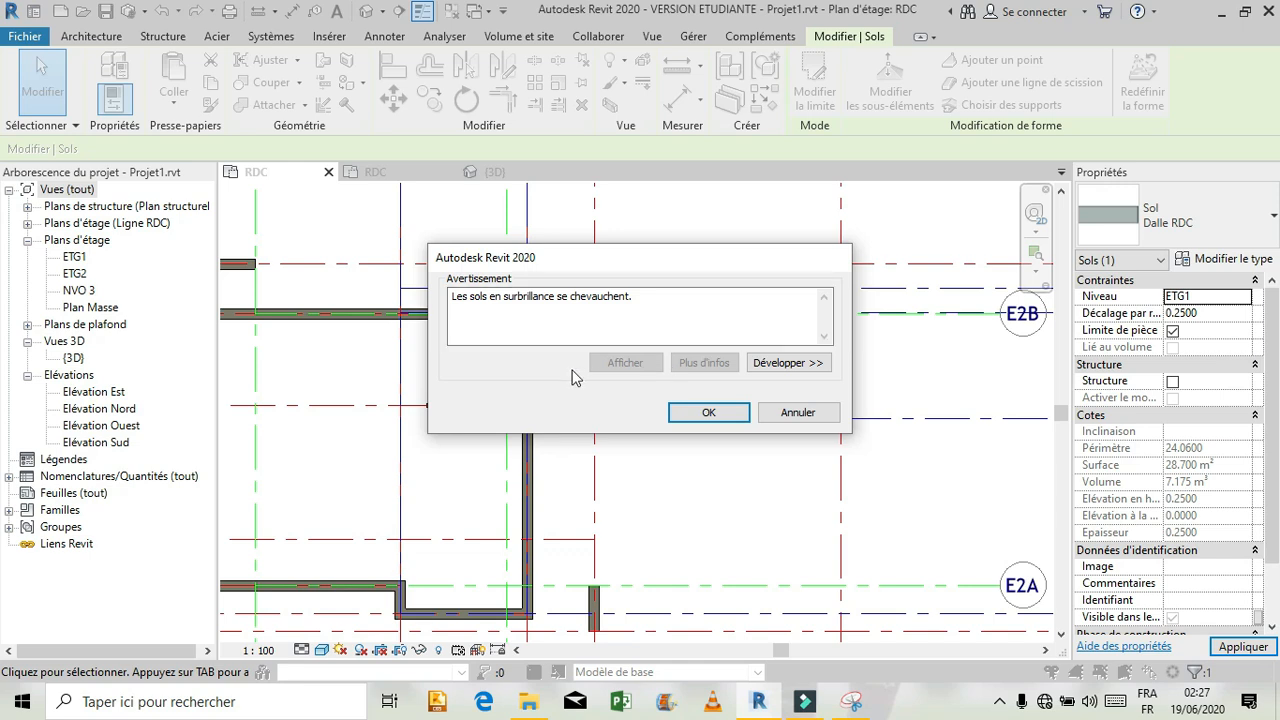
{"action": "left_click", "coordinate": [712, 414]}
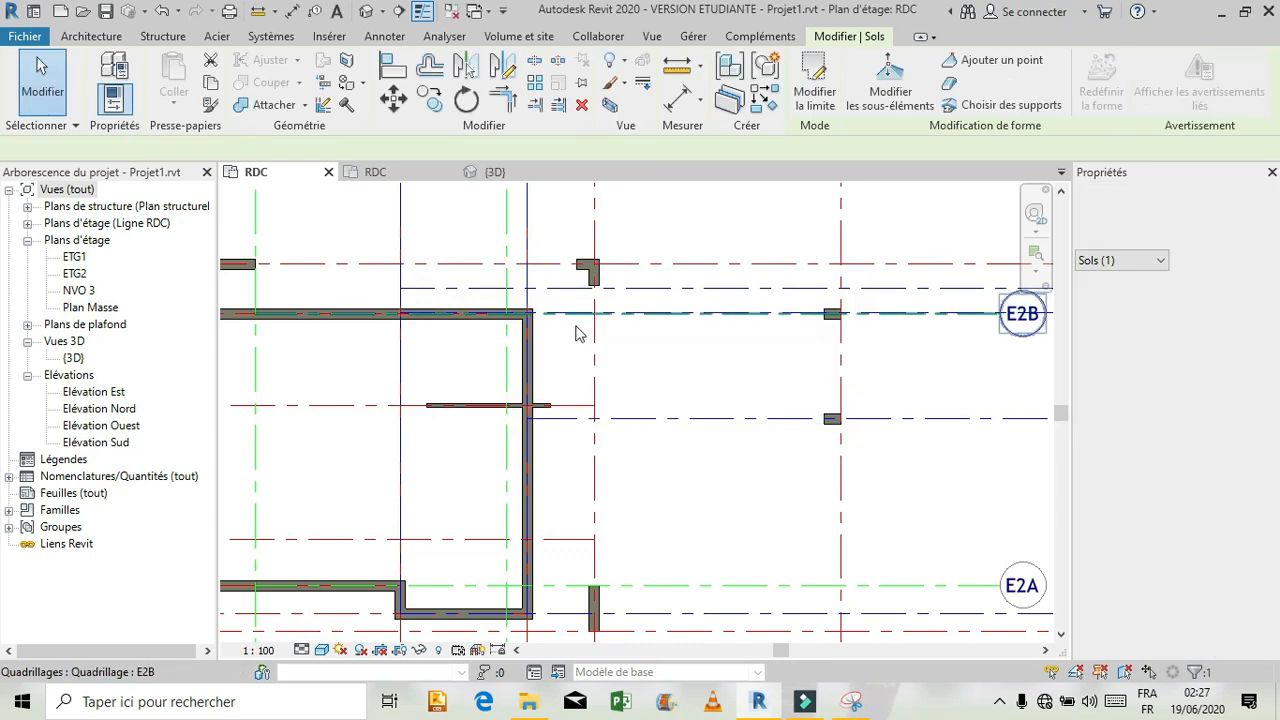
{"action": "left_click", "coordinate": [493, 176]}
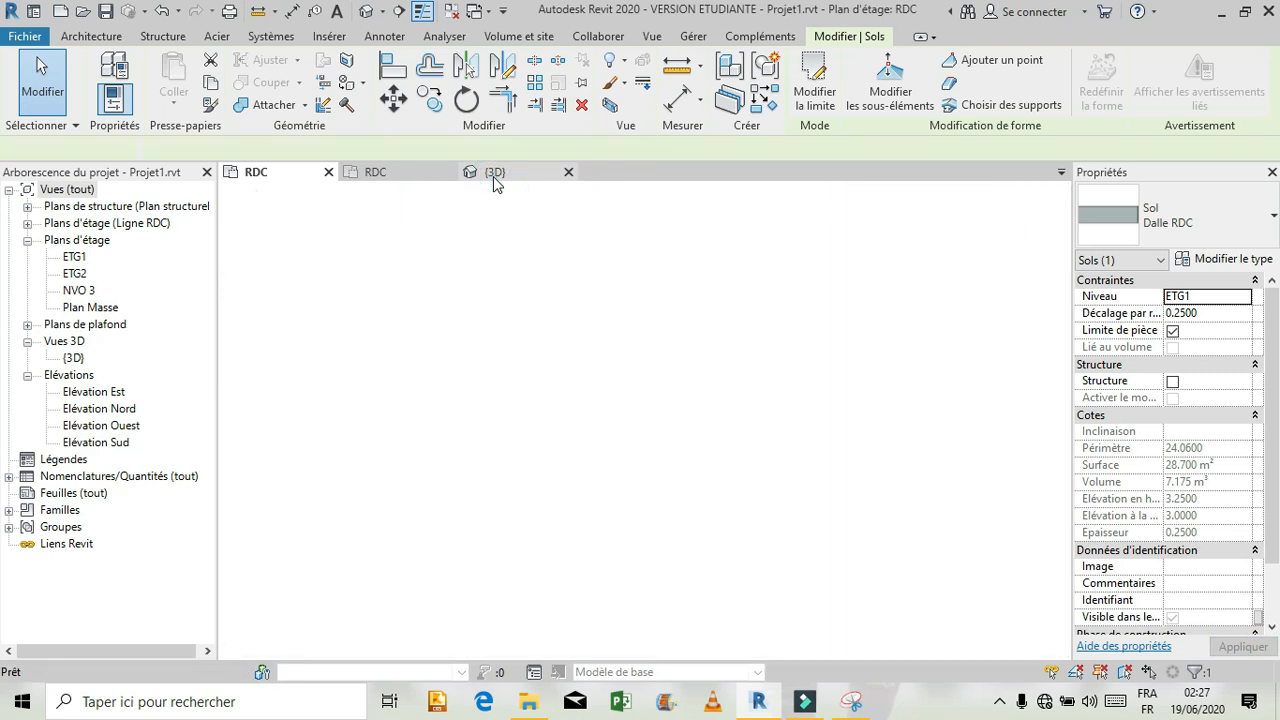
{"action": "left_click", "coordinate": [741, 314]}
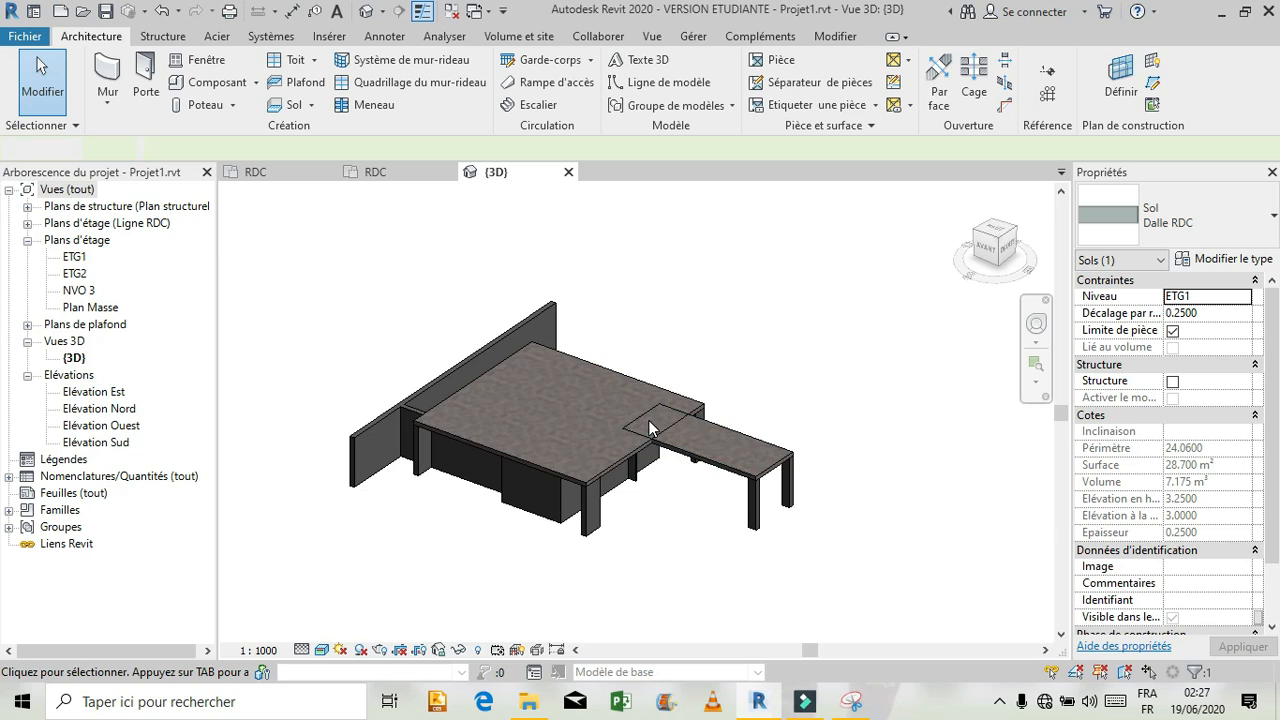
{"action": "scroll", "coordinate": [658, 470], "scroll_direction": "up", "scroll_amount": 3}
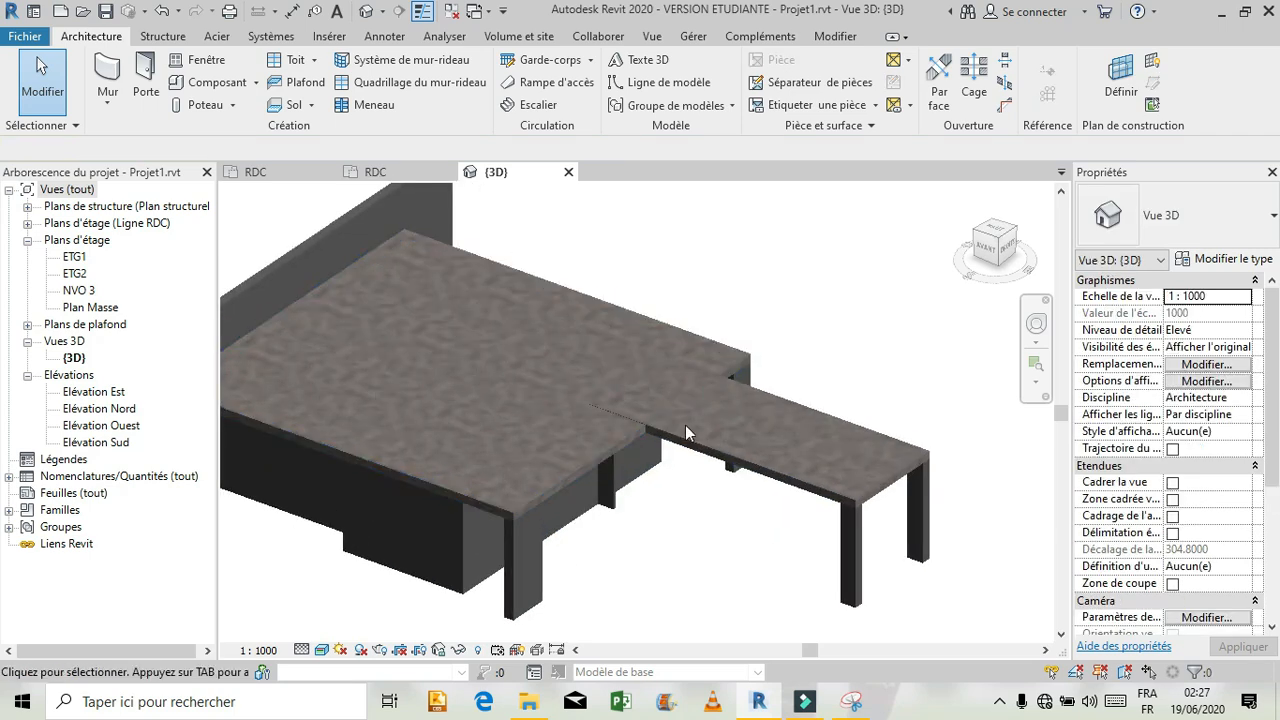
Edit the small slab's boundary, moving its inner edge from inside the main slab out towards the main slab's edge
{"action": "left_click", "coordinate": [687, 440]}
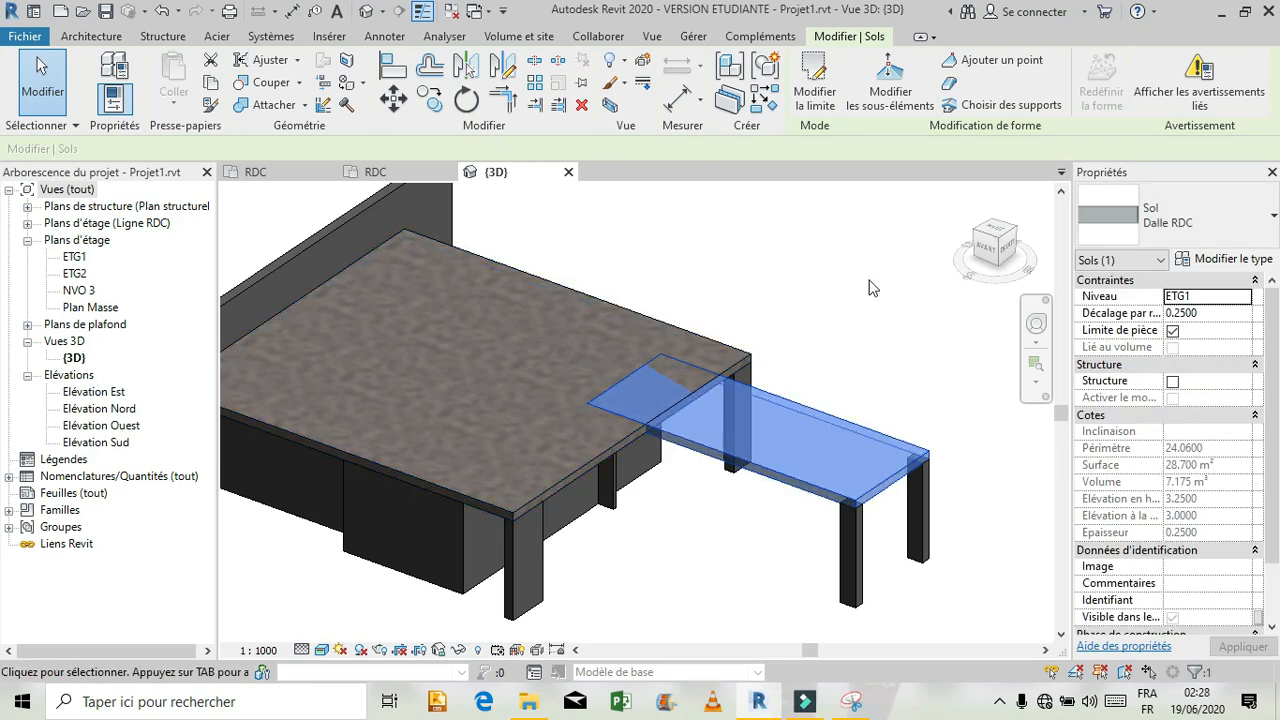
{"action": "left_click", "coordinate": [811, 95]}
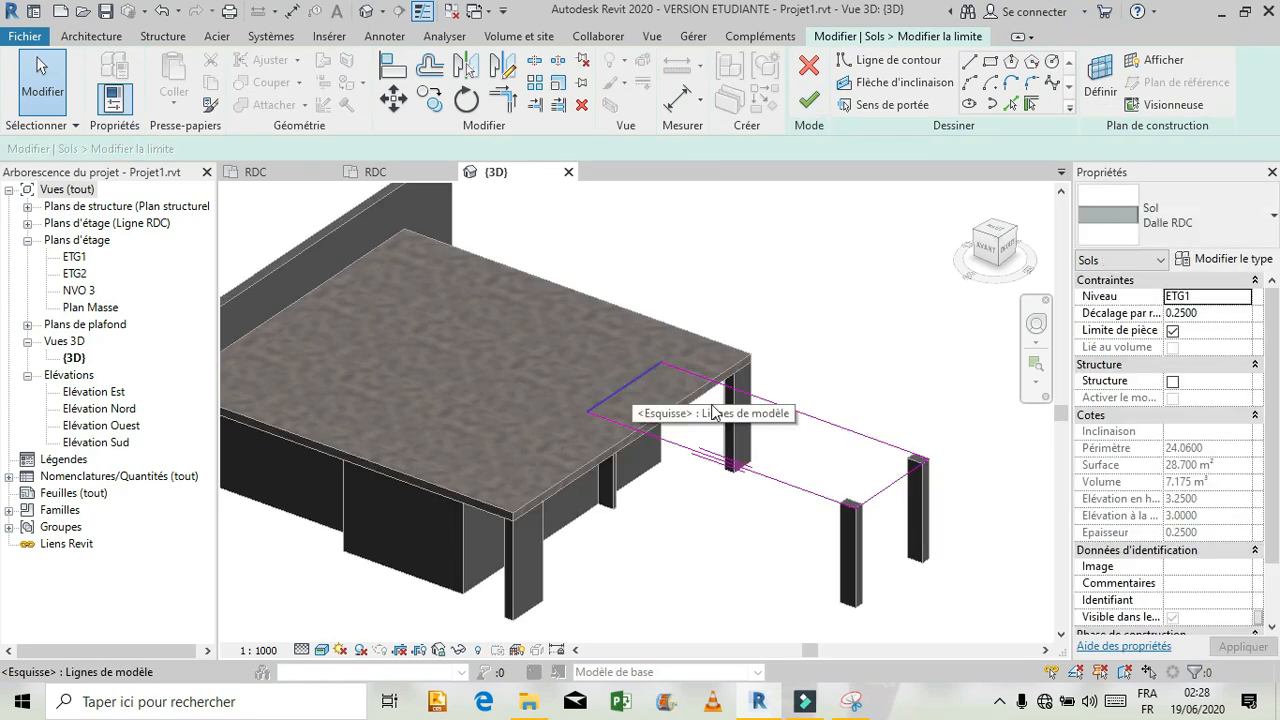
{"action": "scroll", "coordinate": [679, 412], "scroll_direction": "up", "scroll_amount": 3}
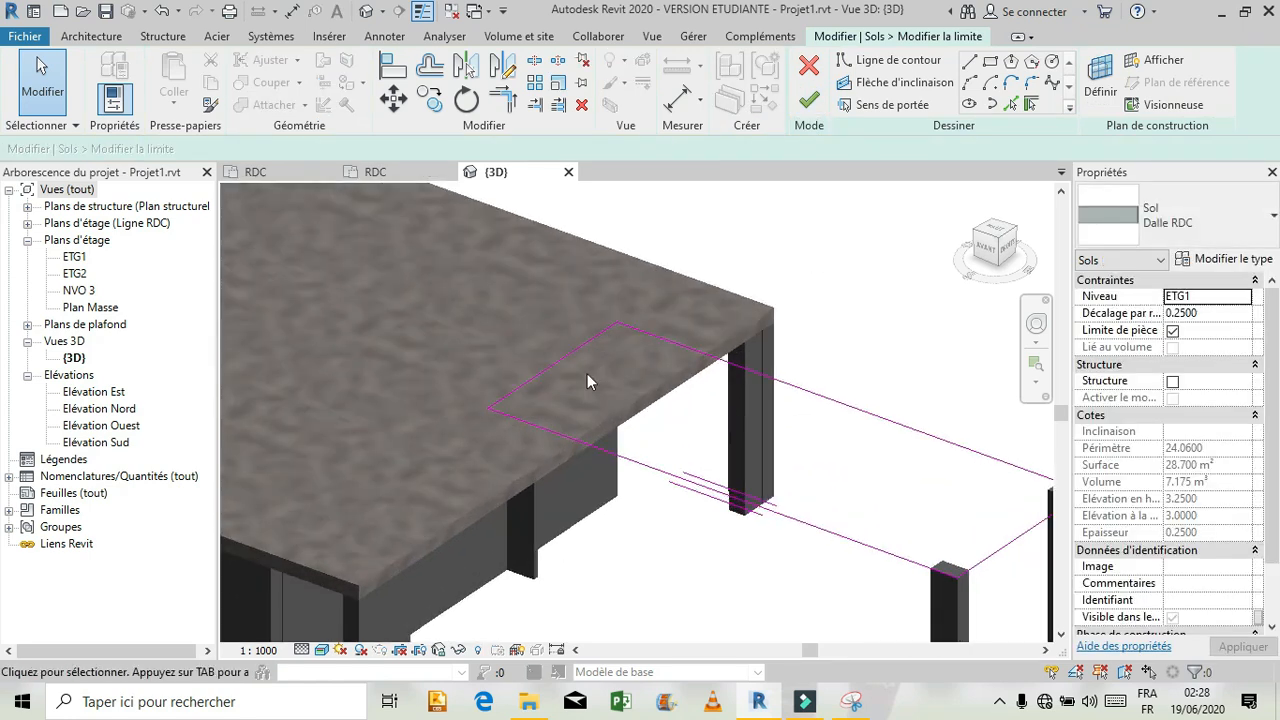
{"action": "left_click", "coordinate": [557, 359]}
{"action": "left_click", "coordinate": [612, 416]}
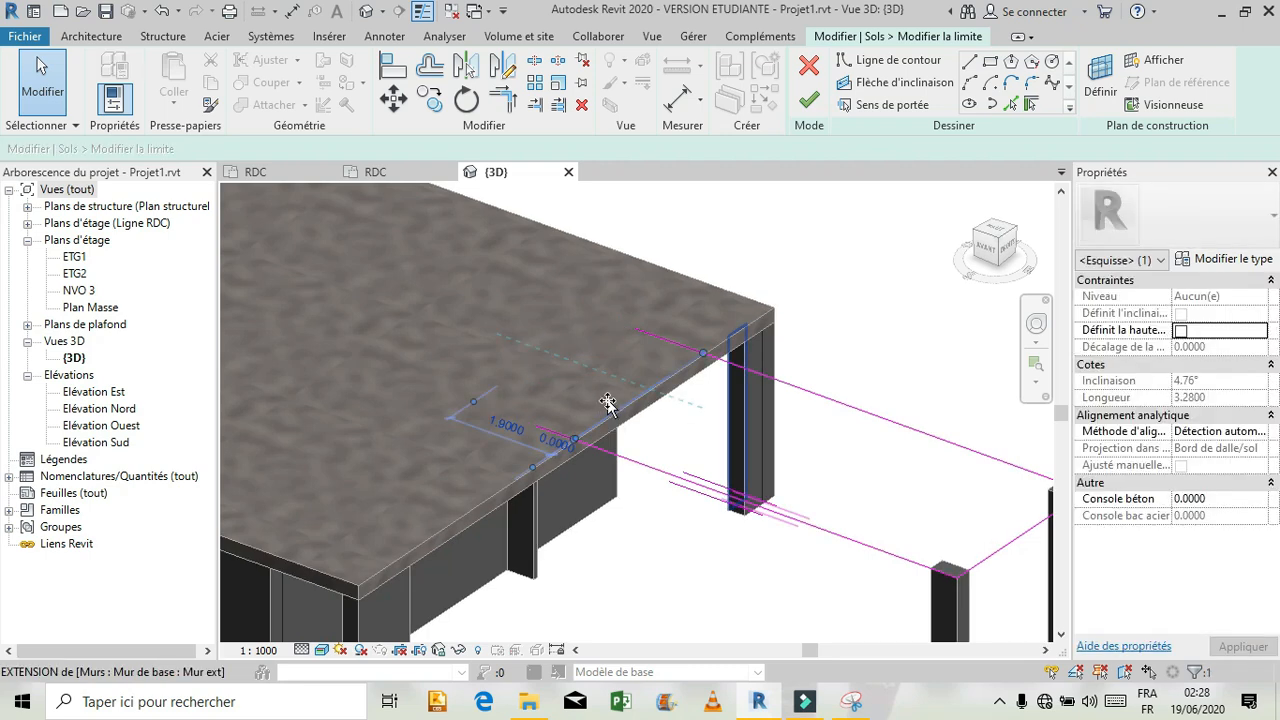
{"action": "left_click_drag", "start_coordinate": [607, 402], "coordinate": [618, 396]}
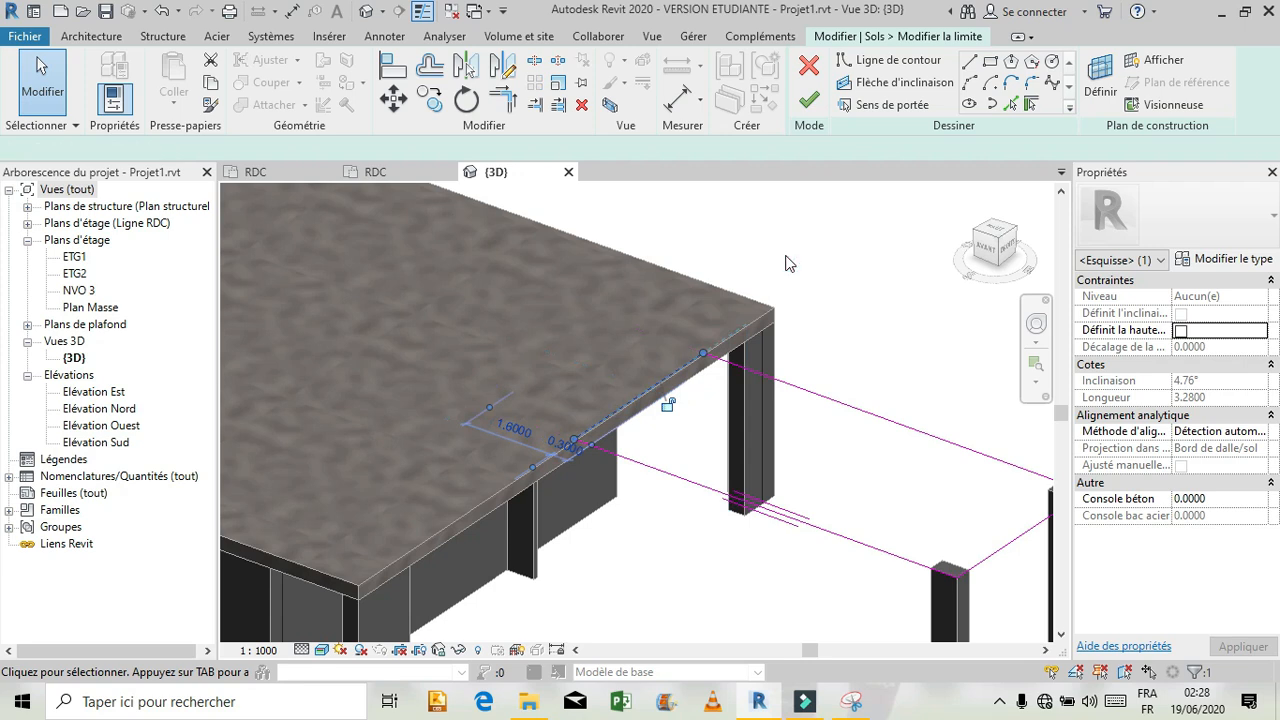
Finish the small slab's boundary edit, attach the walls reaching this level to its base, and inspect the junction in 3D
{"action": "left_click", "coordinate": [809, 102]}
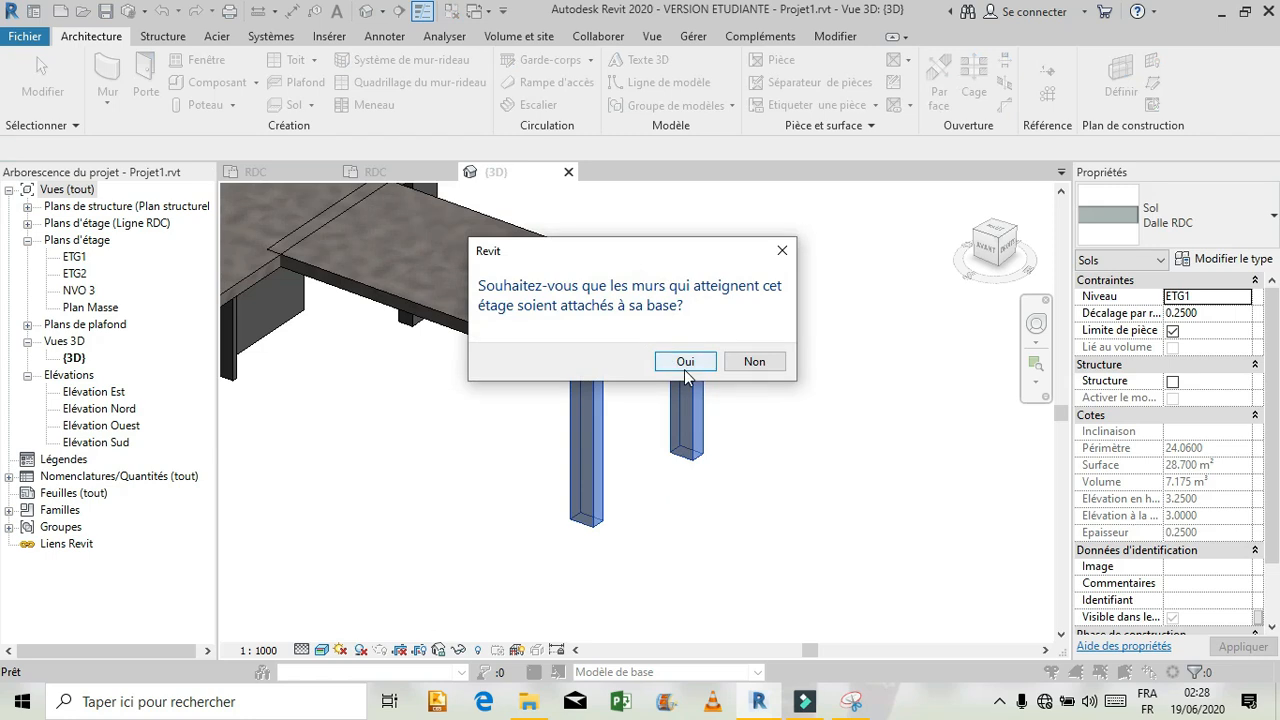
{"action": "left_click", "coordinate": [685, 364]}
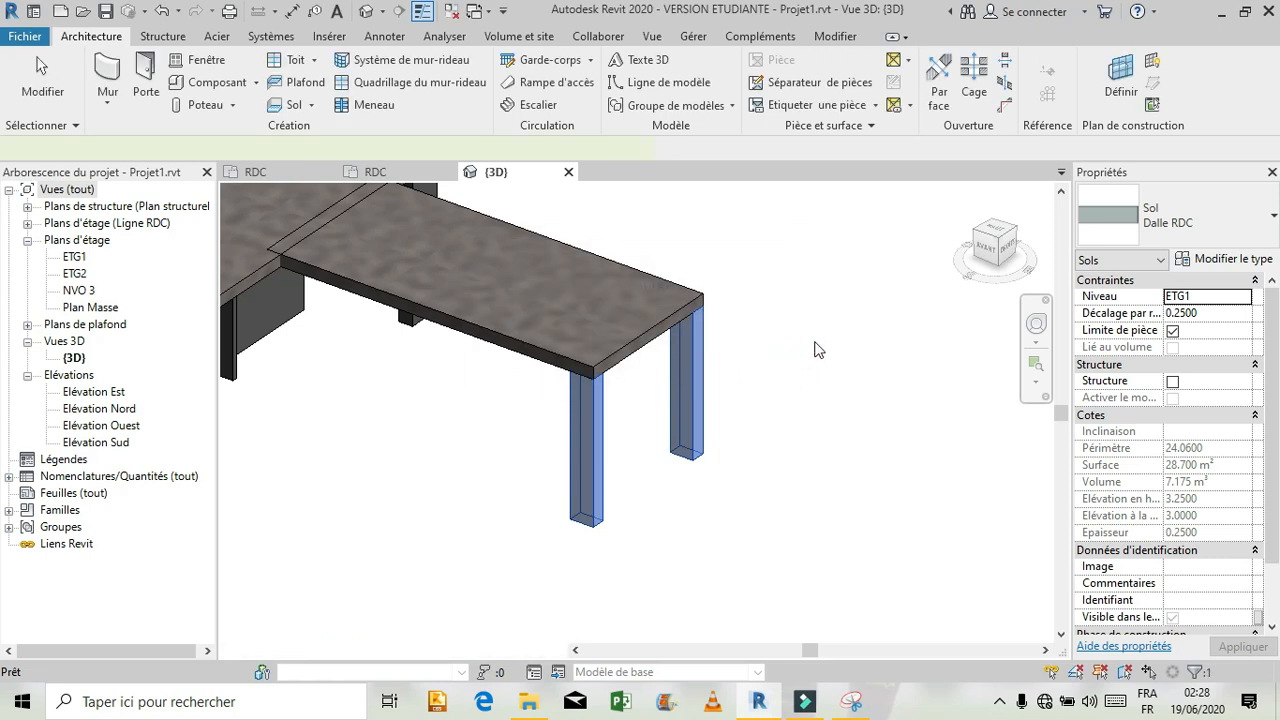
{"action": "scroll", "coordinate": [946, 504], "scroll_direction": "down", "scroll_amount": 3}
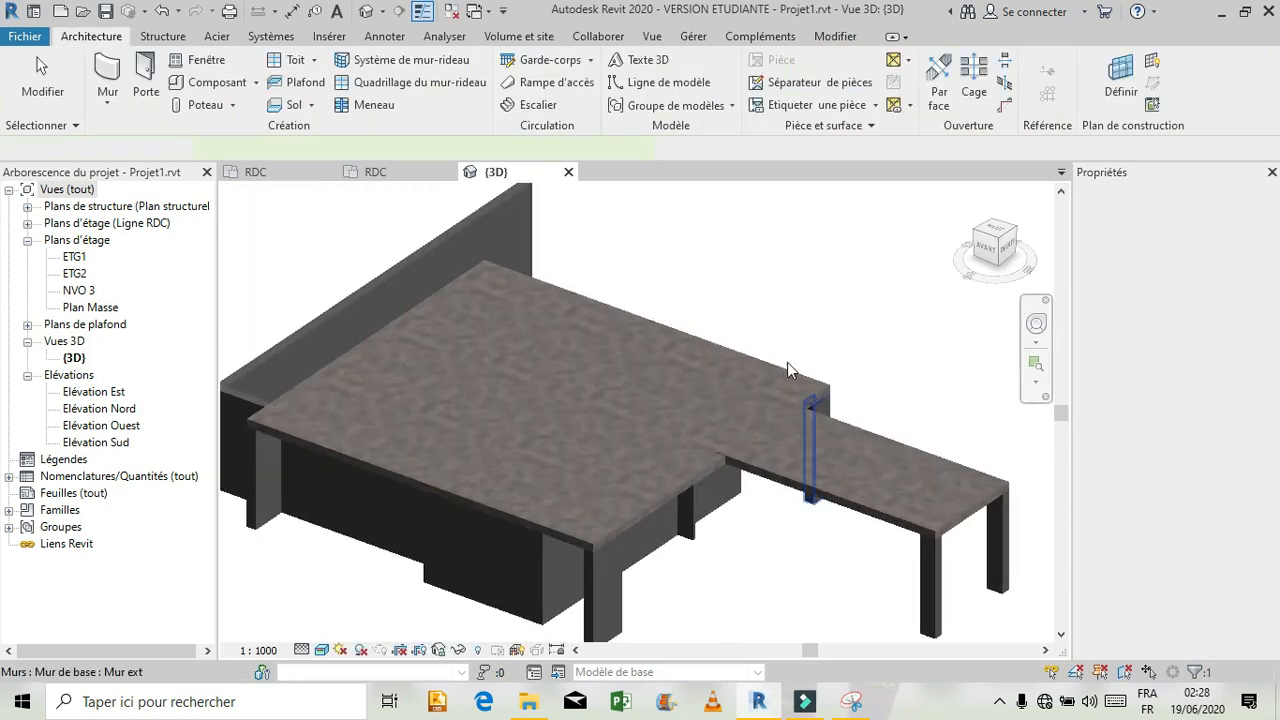
{"action": "scroll", "coordinate": [727, 264], "scroll_direction": "down", "scroll_amount": 2}
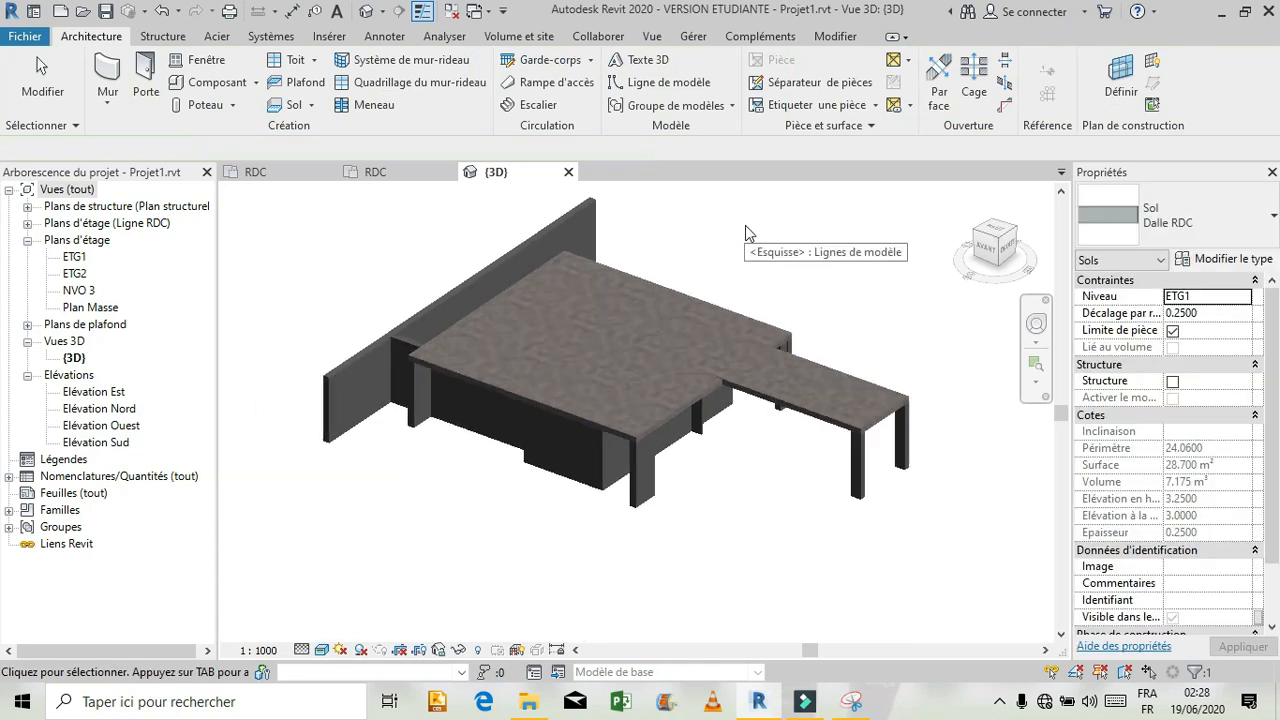
{"action": "scroll", "coordinate": [740, 238], "scroll_direction": "up", "scroll_amount": 2}
{"action": "left_click", "coordinate": [728, 245]}
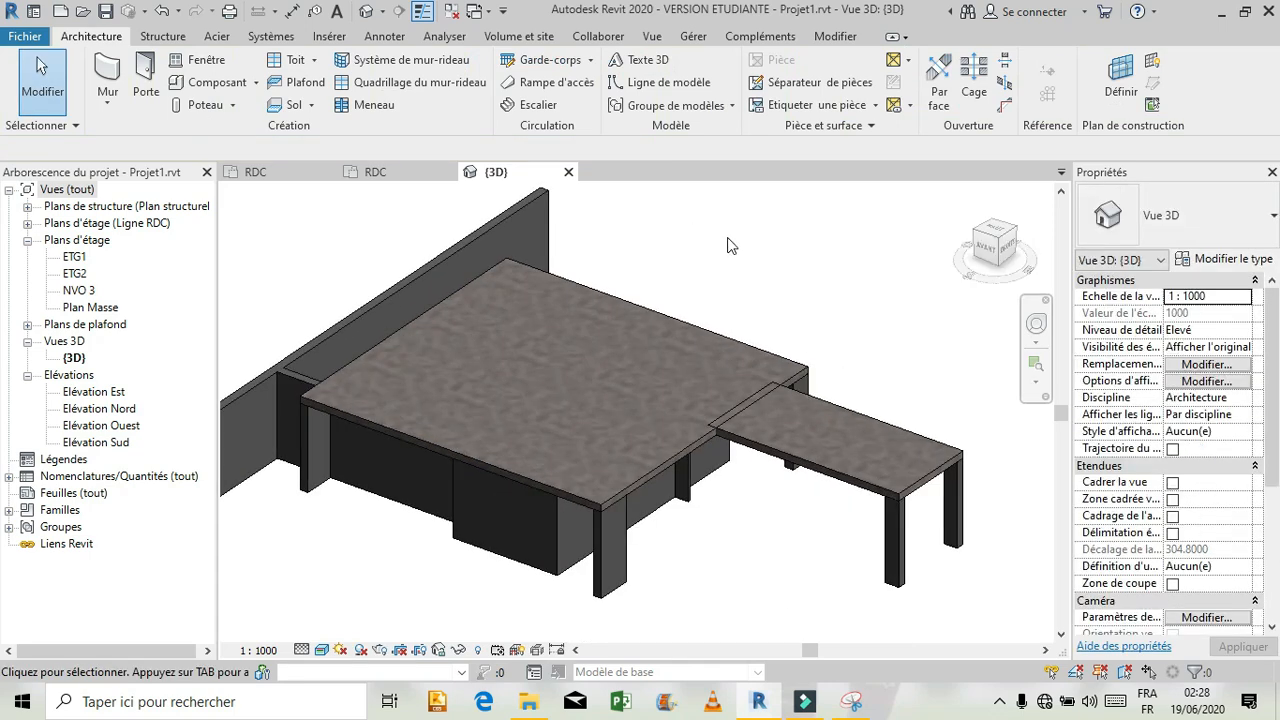
{"action": "scroll", "coordinate": [728, 249], "scroll_direction": "down", "scroll_amount": 1}
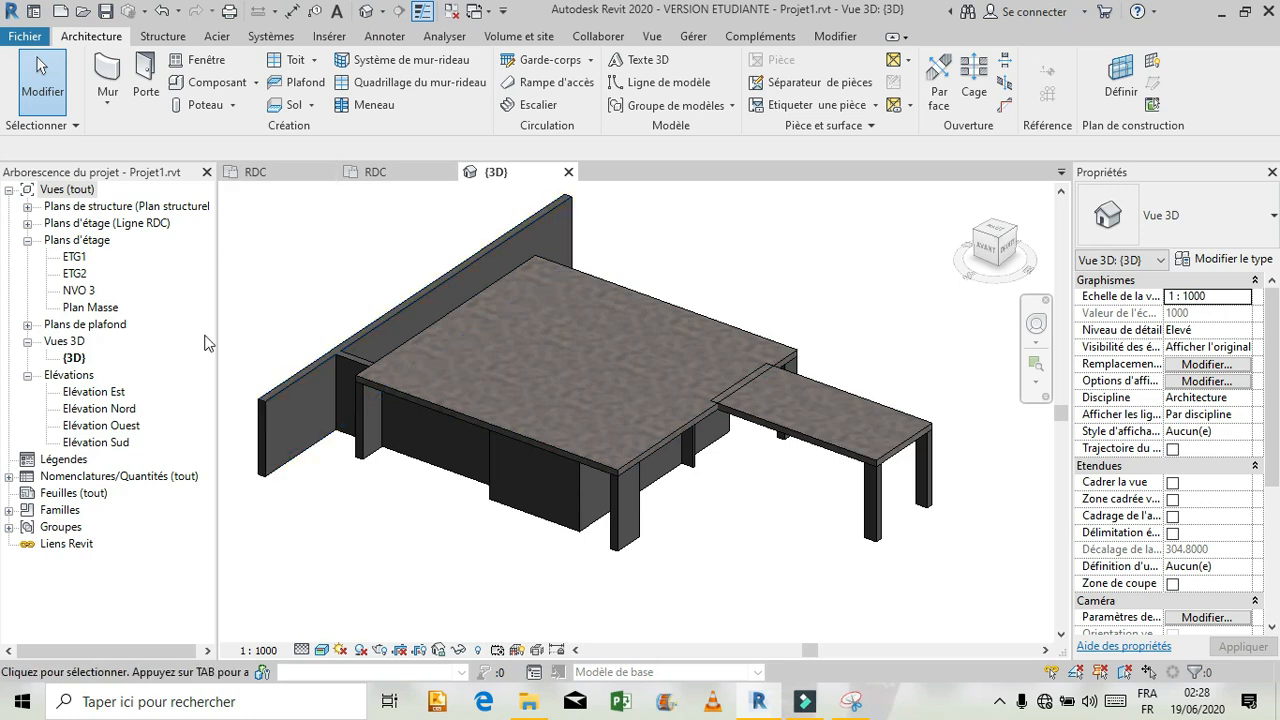
Open the ETG1 floor plan and examine the slab outlines and underlying walls against the grid lines
{"action": "left_click", "coordinate": [82, 258]}
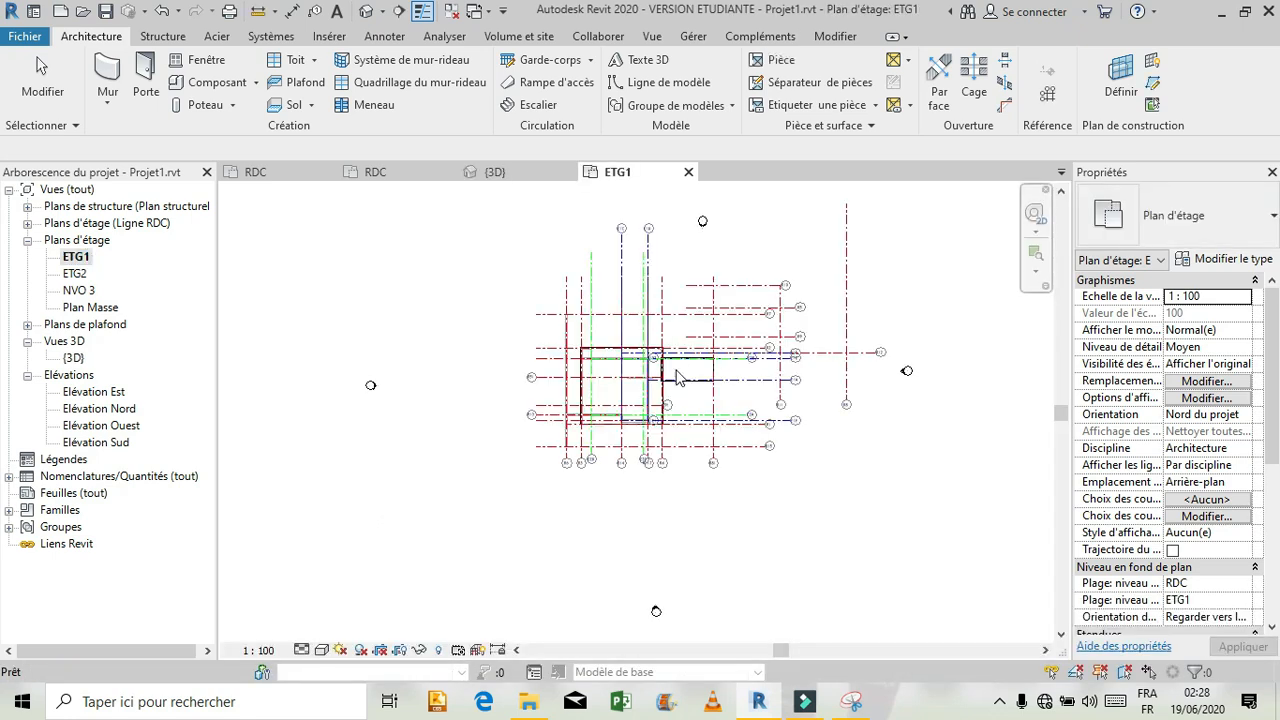
{"action": "scroll", "coordinate": [678, 376], "scroll_direction": "up", "scroll_amount": 4}
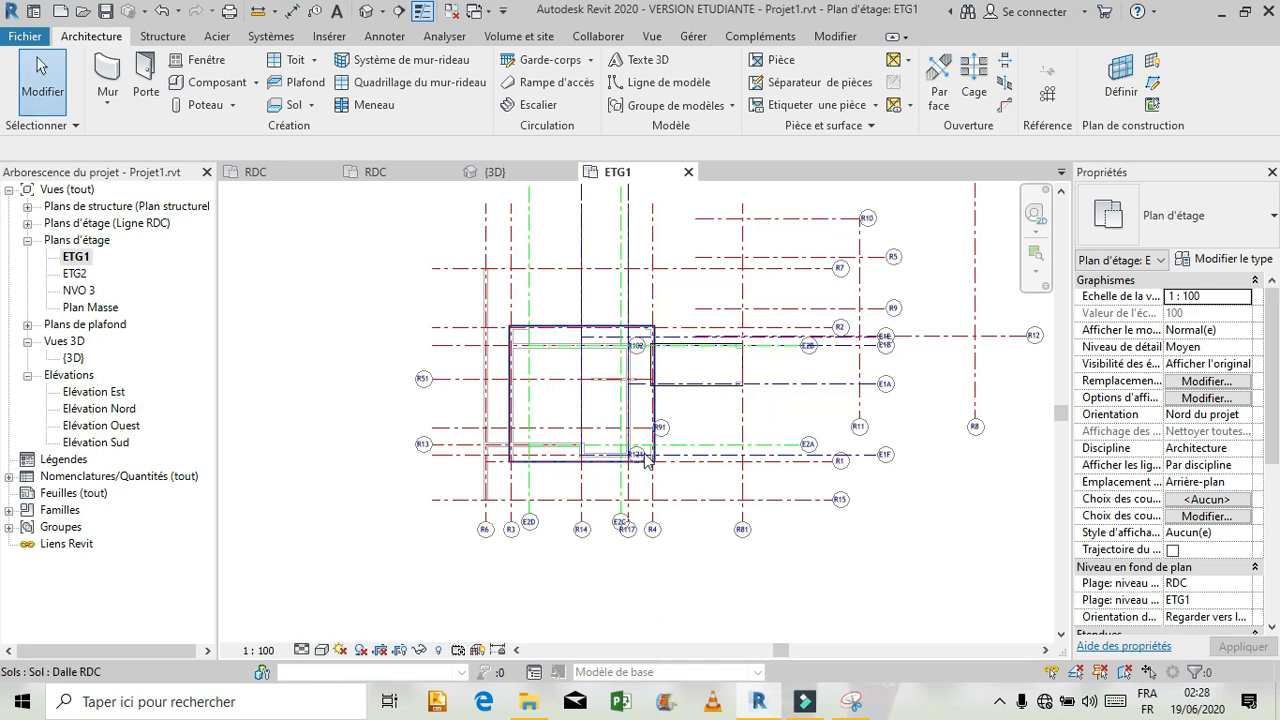
{"action": "scroll", "coordinate": [640, 445], "scroll_direction": "up", "scroll_amount": 1}
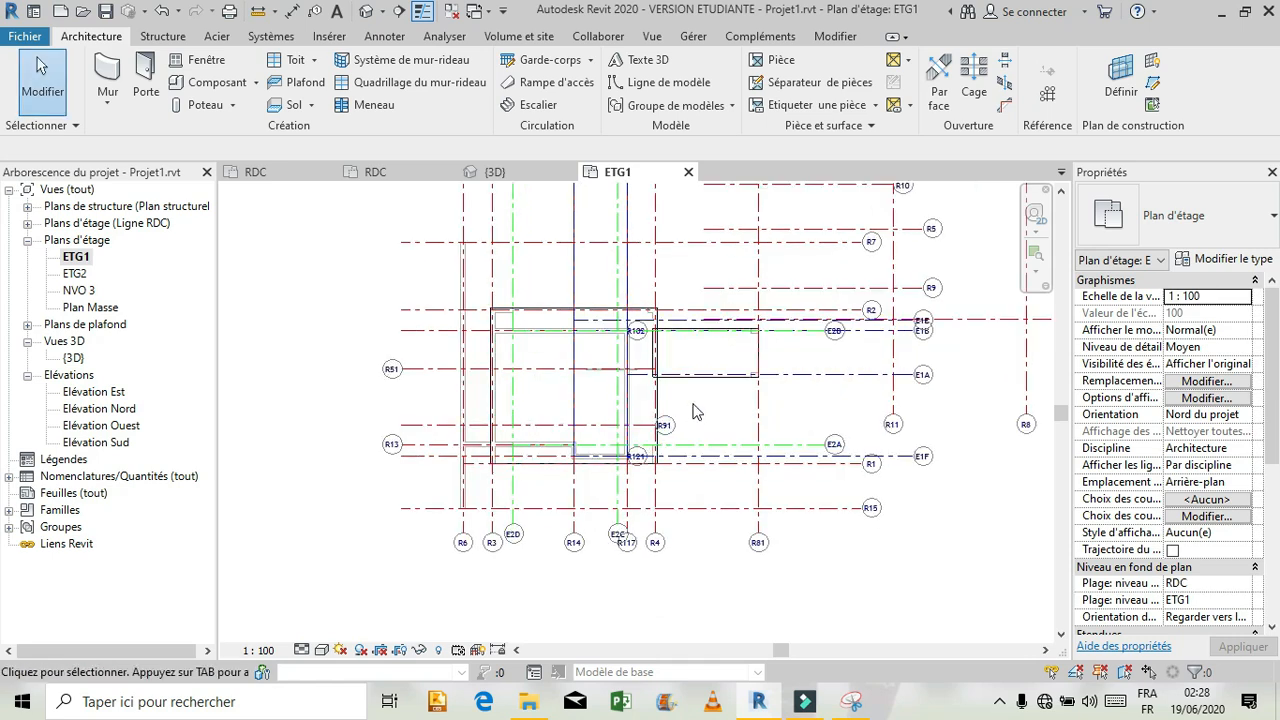
{"action": "scroll", "coordinate": [723, 323], "scroll_direction": "up", "scroll_amount": 1}
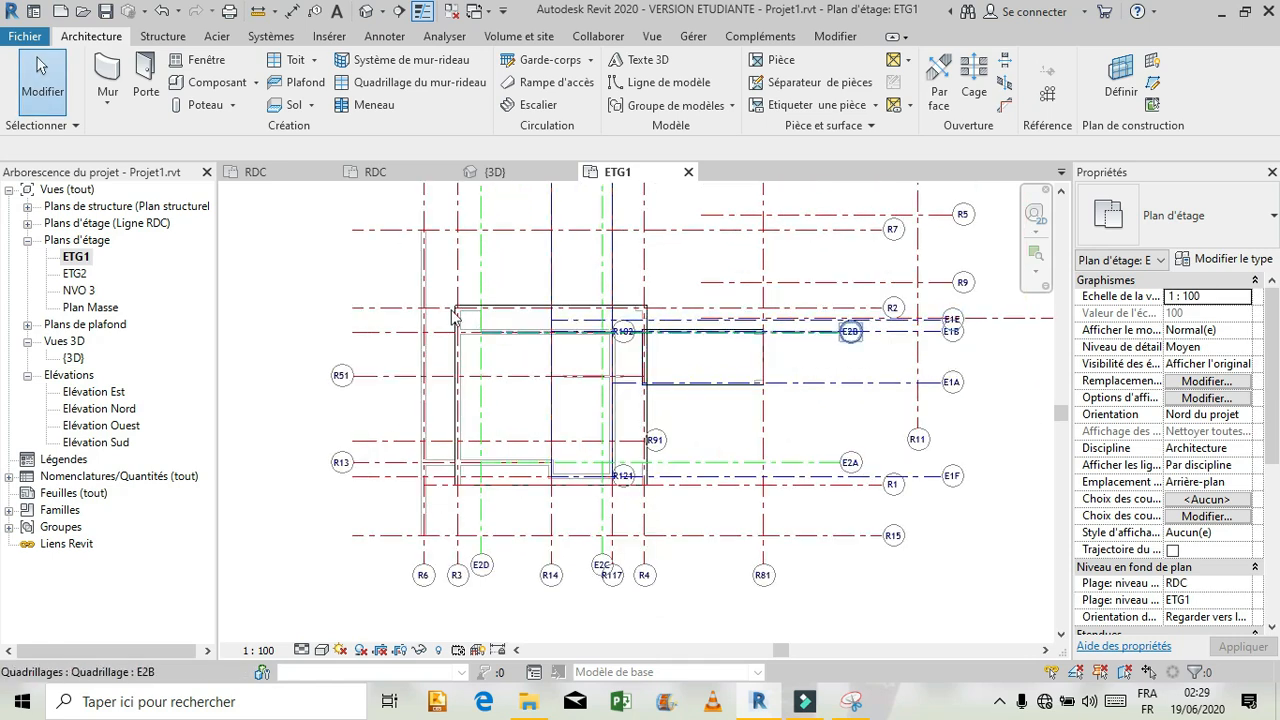
{"action": "scroll", "coordinate": [452, 316], "scroll_direction": "down", "scroll_amount": 1}
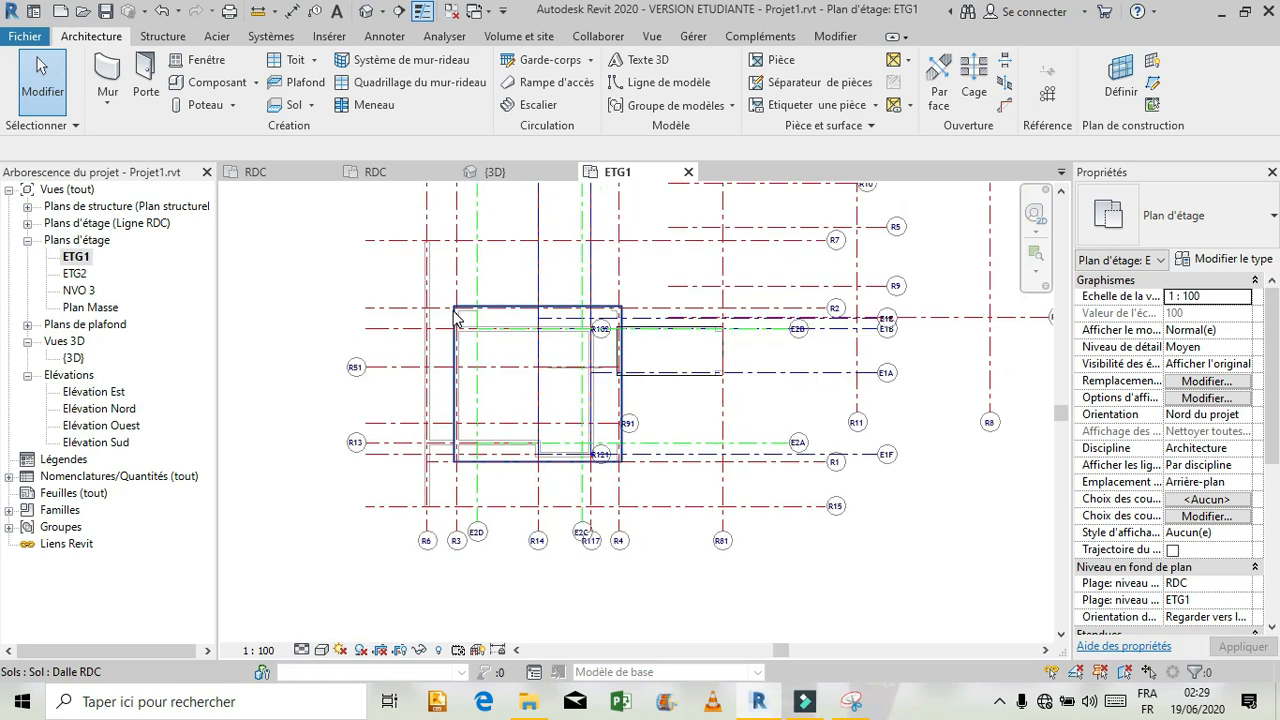
{"action": "scroll", "coordinate": [455, 318], "scroll_direction": "down", "scroll_amount": 1}
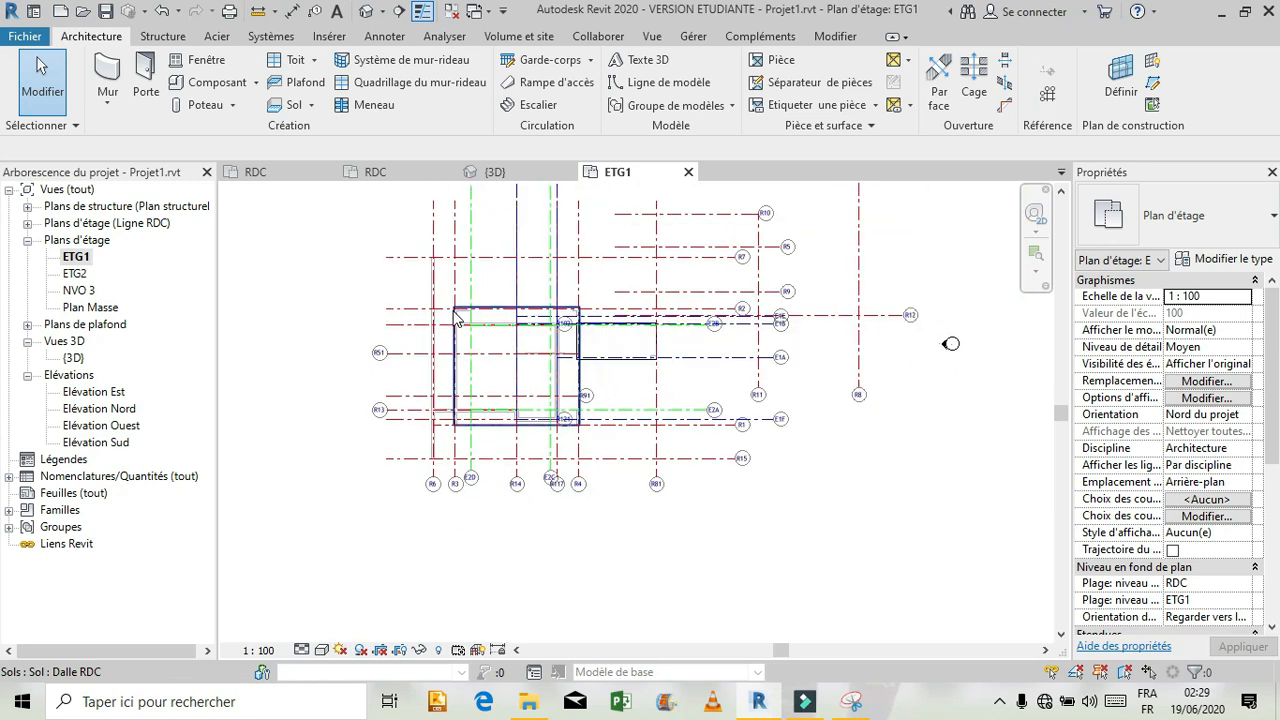
{"action": "left_click", "coordinate": [645, 213]}
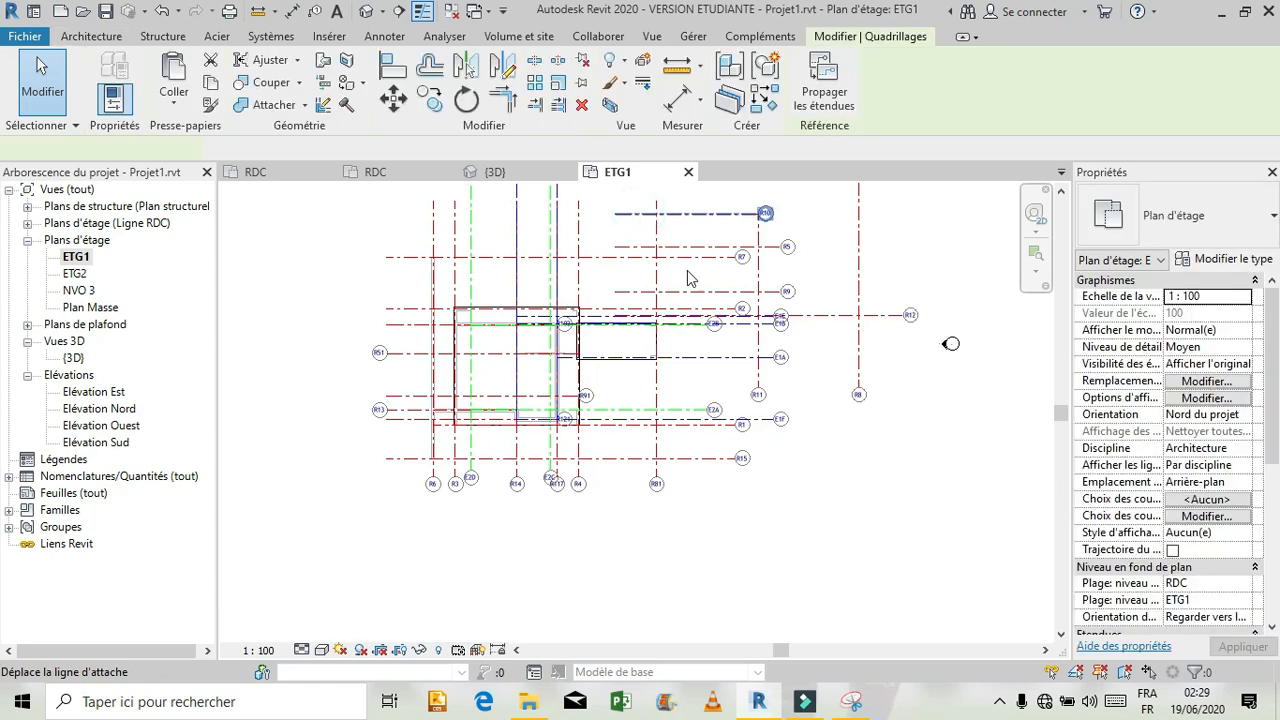
{"action": "scroll", "coordinate": [795, 398], "scroll_direction": "down", "scroll_amount": 2}
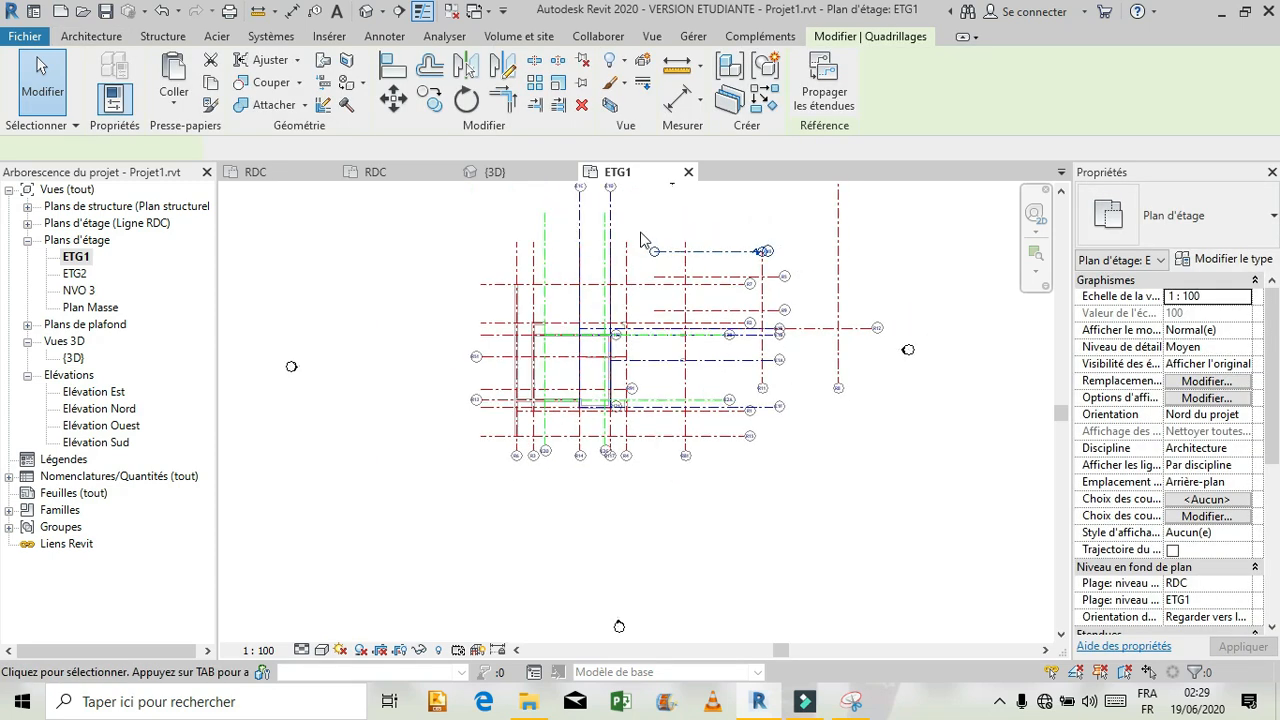
{"action": "left_click_drag", "start_coordinate": [550, 280], "coordinate": [538, 275]}
{"action": "left_click", "coordinate": [571, 262]}
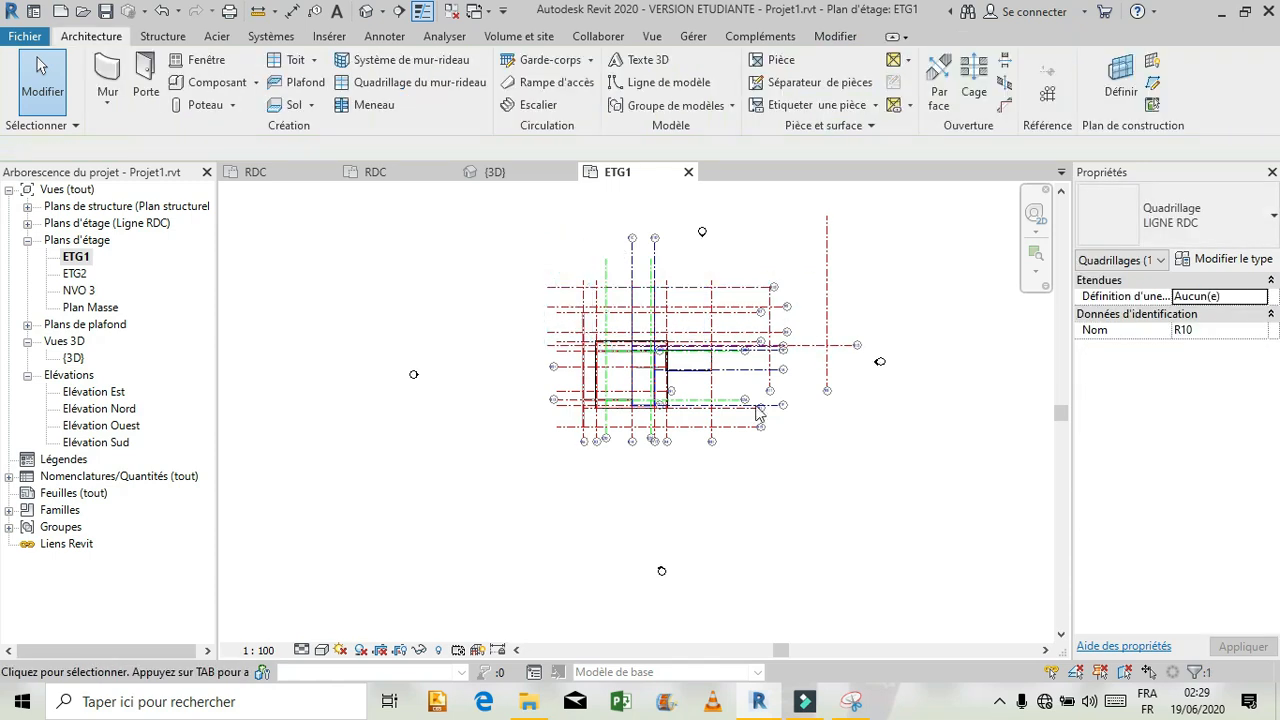
{"action": "scroll", "coordinate": [585, 345], "scroll_direction": "up", "scroll_amount": 1}
{"action": "scroll", "coordinate": [663, 422], "scroll_direction": "up", "scroll_amount": 6}
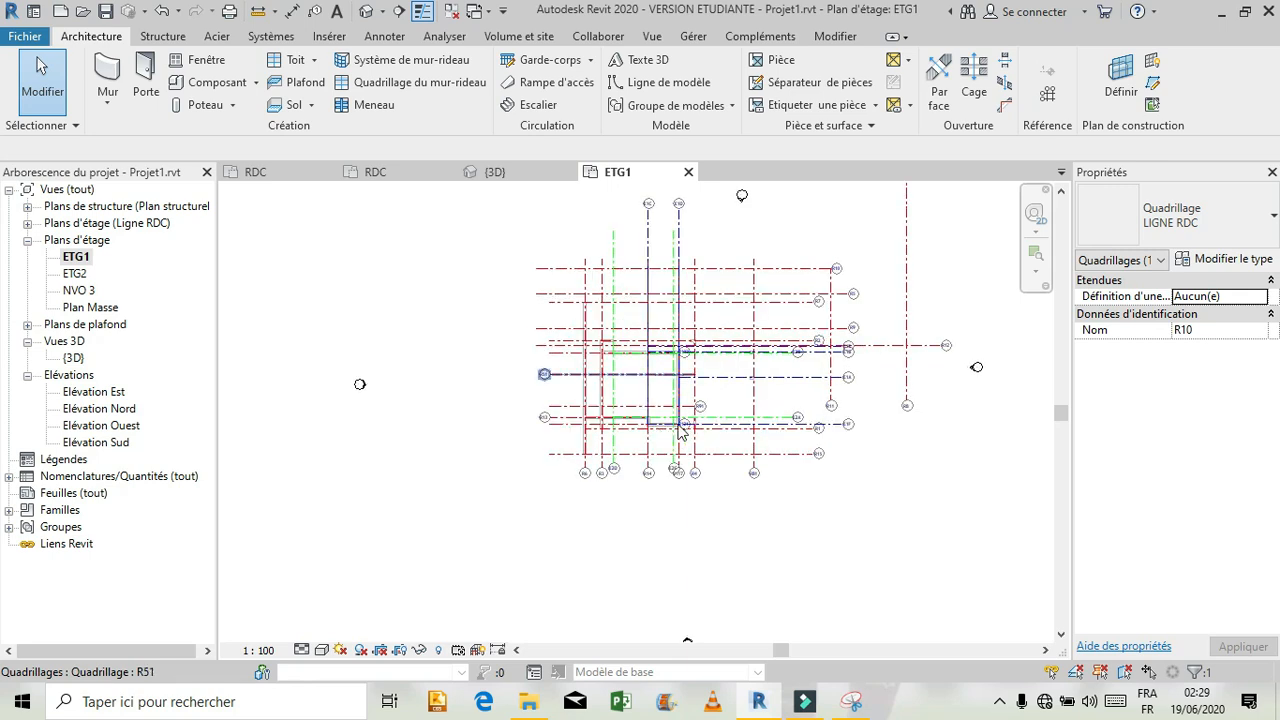
{"action": "scroll", "coordinate": [778, 409], "scroll_direction": "up", "scroll_amount": 1}
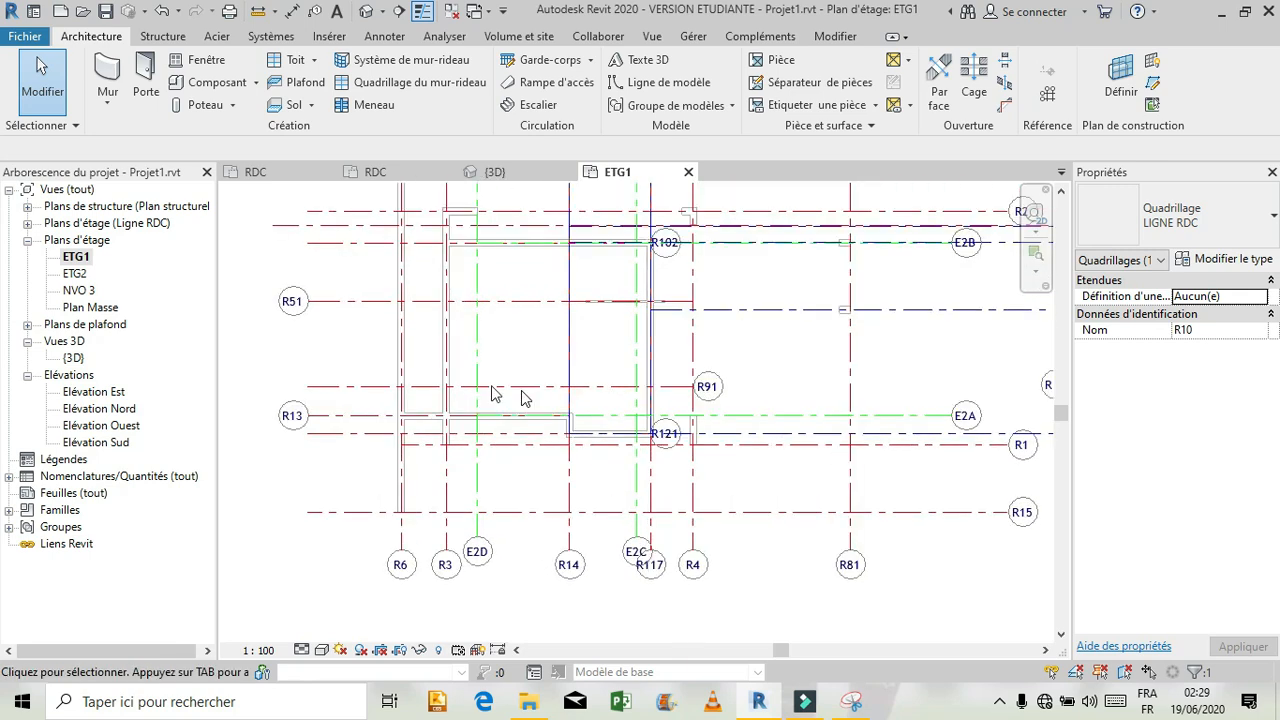
{"action": "scroll", "coordinate": [353, 428], "scroll_direction": "down", "scroll_amount": 1}
{"action": "left_click", "coordinate": [455, 390]}
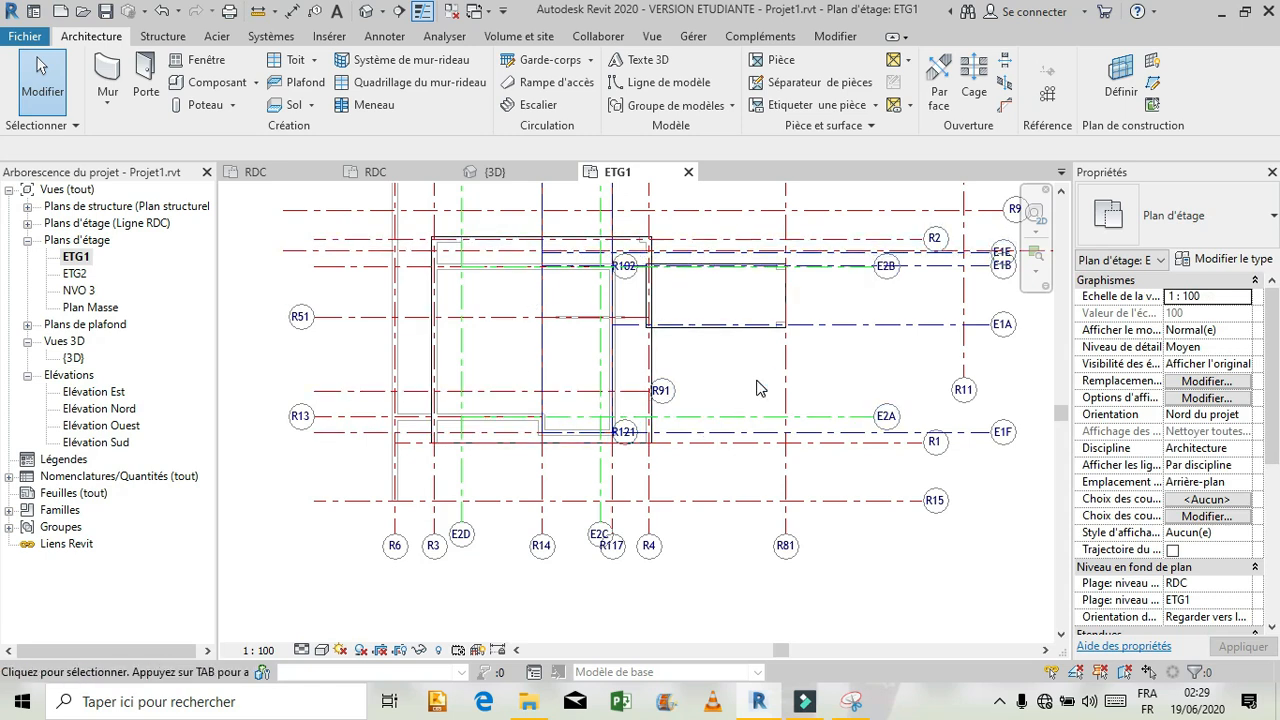
Draw chained Mur ext walls up to ETG2, from E1E along grid R14, 3.6 m across, and 5.6 m back to grid E1A
{"action": "left_click", "coordinate": [104, 70]}
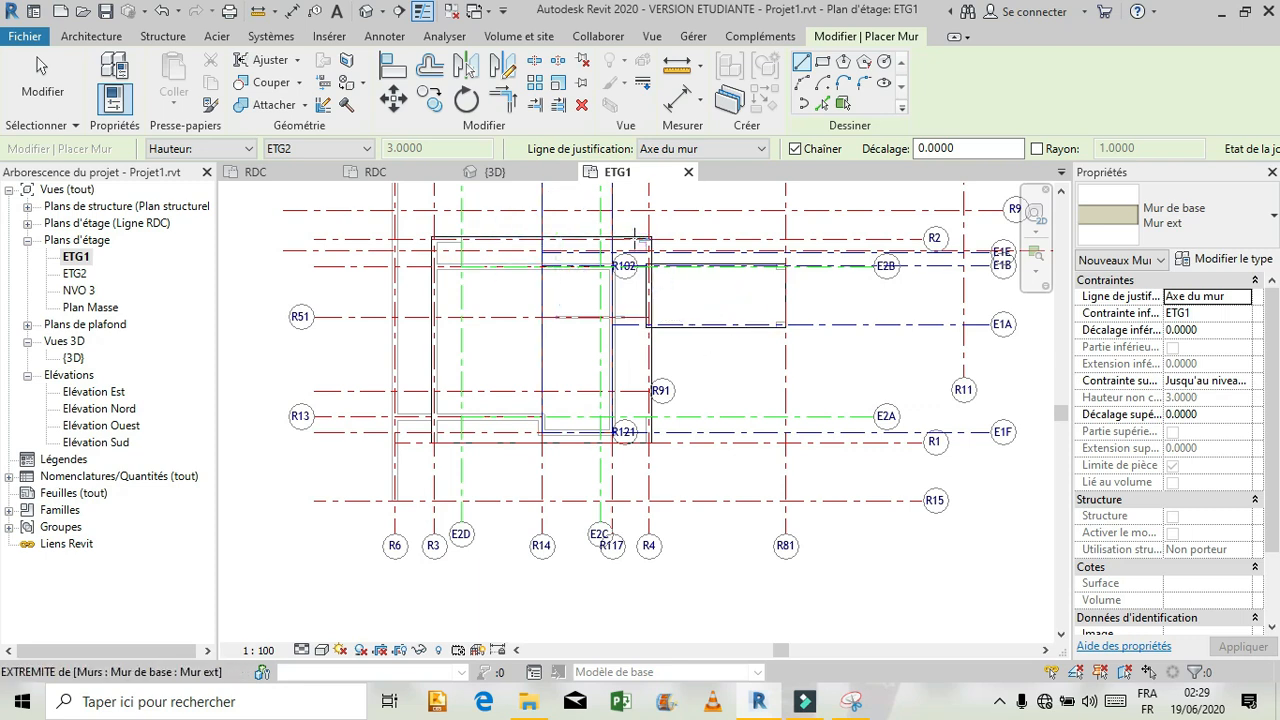
{"action": "scroll", "coordinate": [629, 234], "scroll_direction": "up", "scroll_amount": 2}
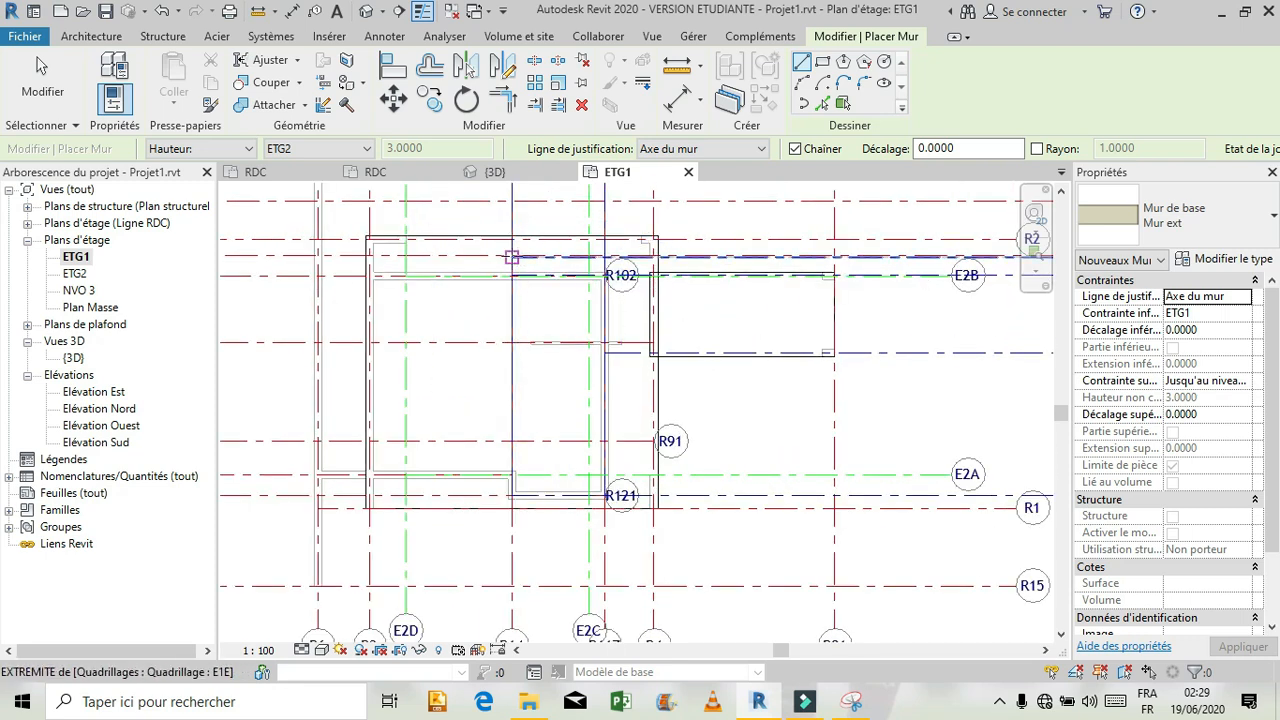
{"action": "left_click", "coordinate": [511, 258]}
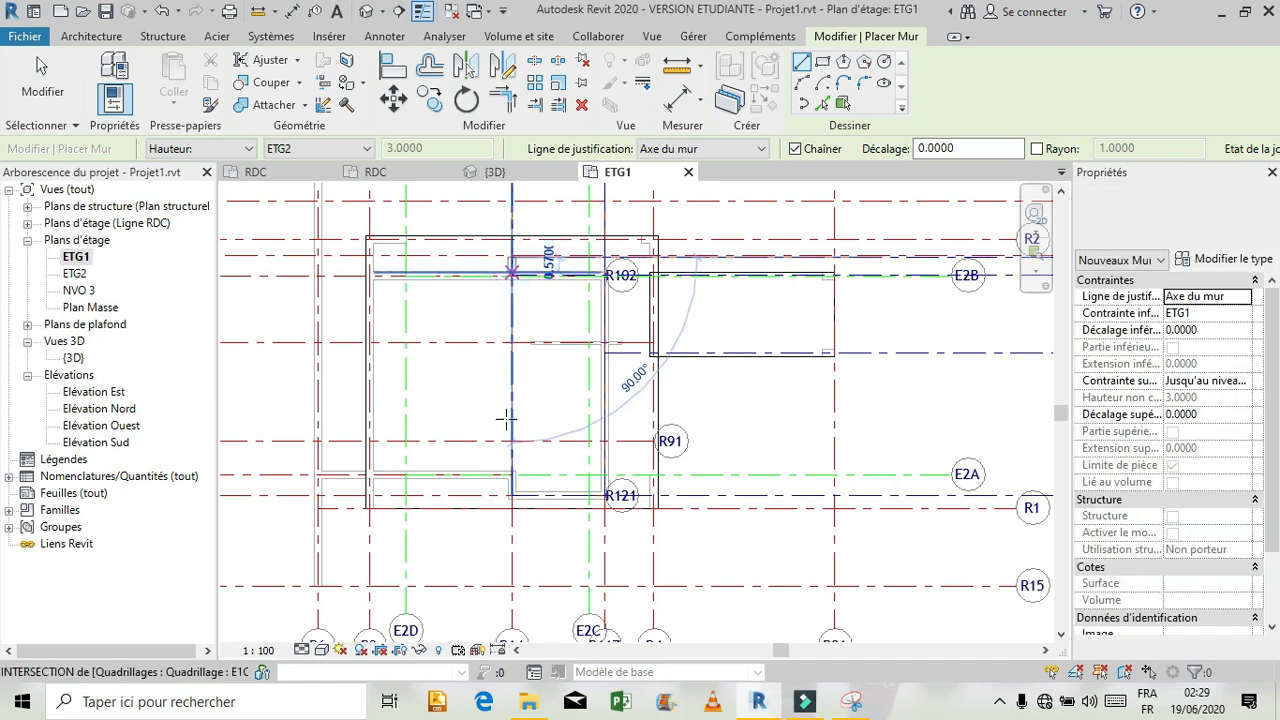
{"action": "left_click", "coordinate": [511, 495]}
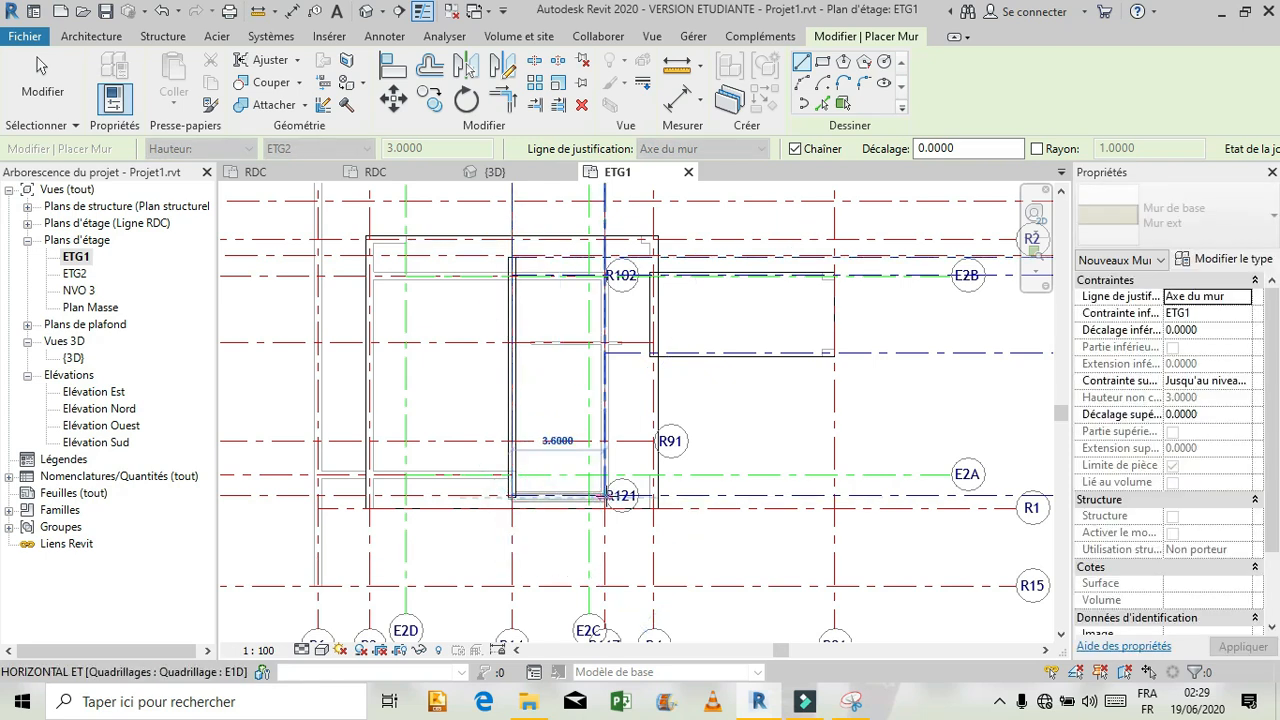
{"action": "left_click", "coordinate": [603, 495]}
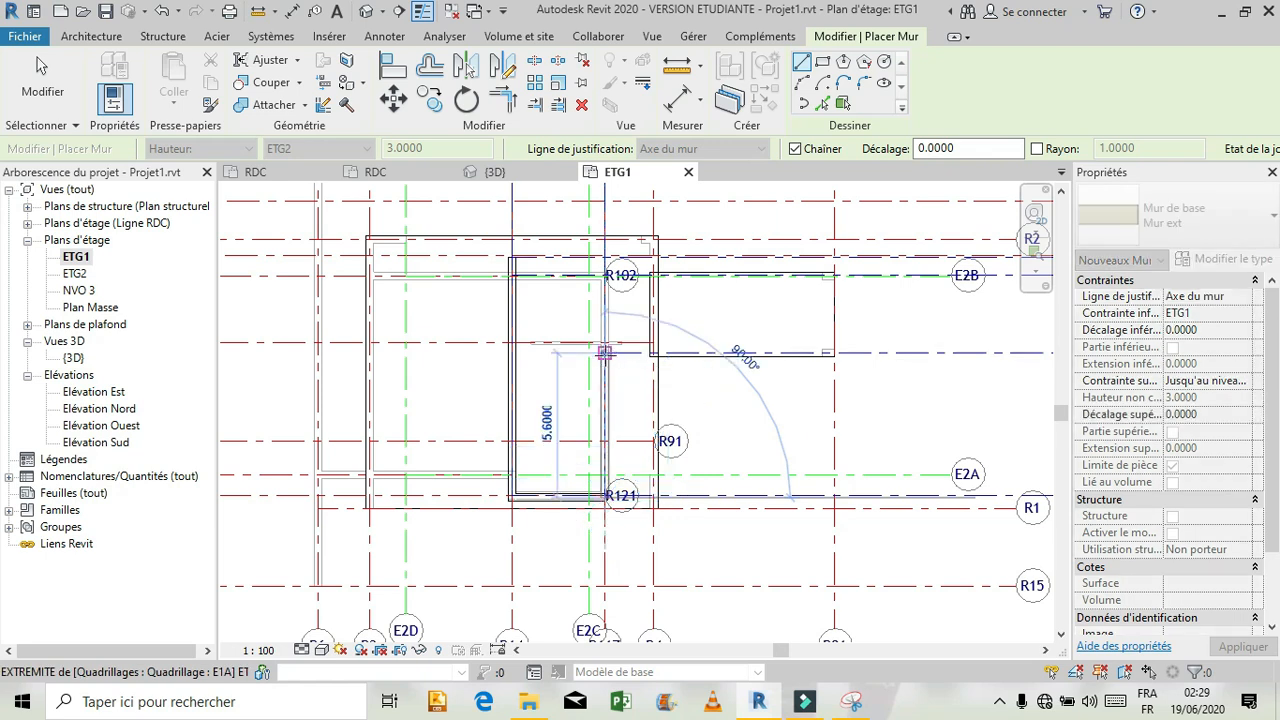
{"action": "left_click", "coordinate": [603, 352]}
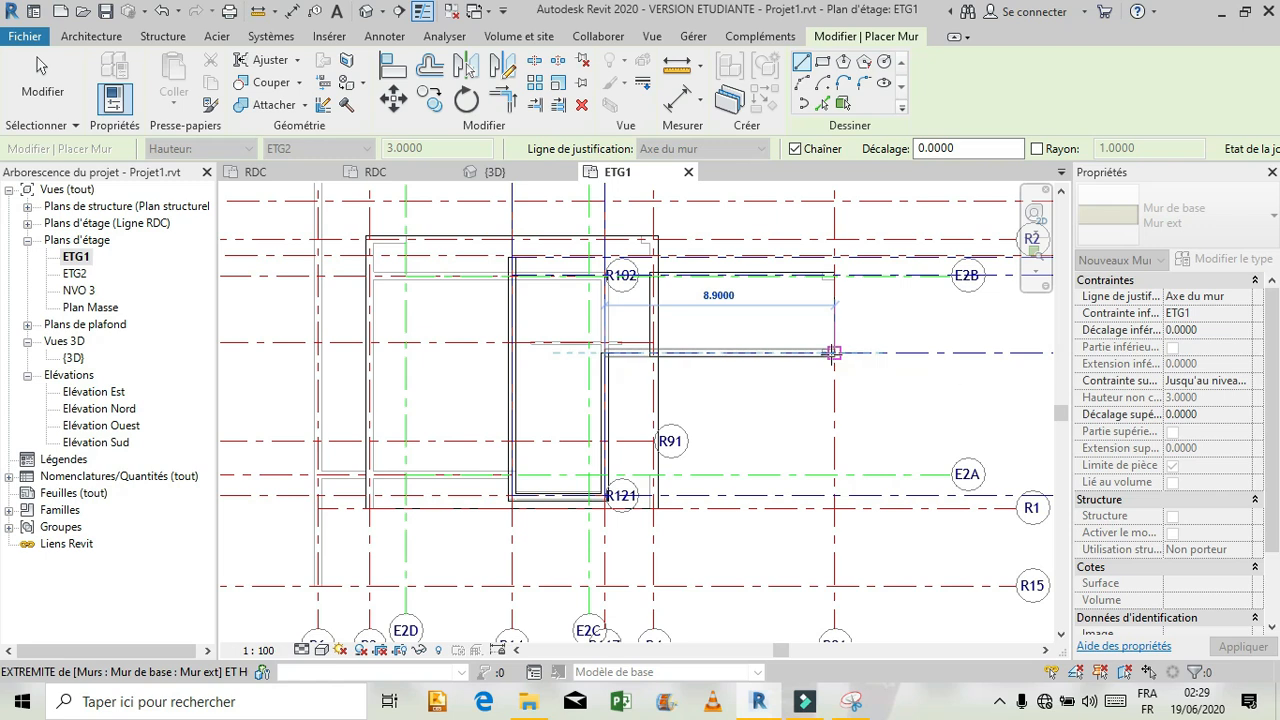
Continue the wall chain 8.9 m to R81, about 3.13 m along R81, 8.9 m back, and close the loop at the E1E starting corner
{"action": "left_click", "coordinate": [833, 352]}
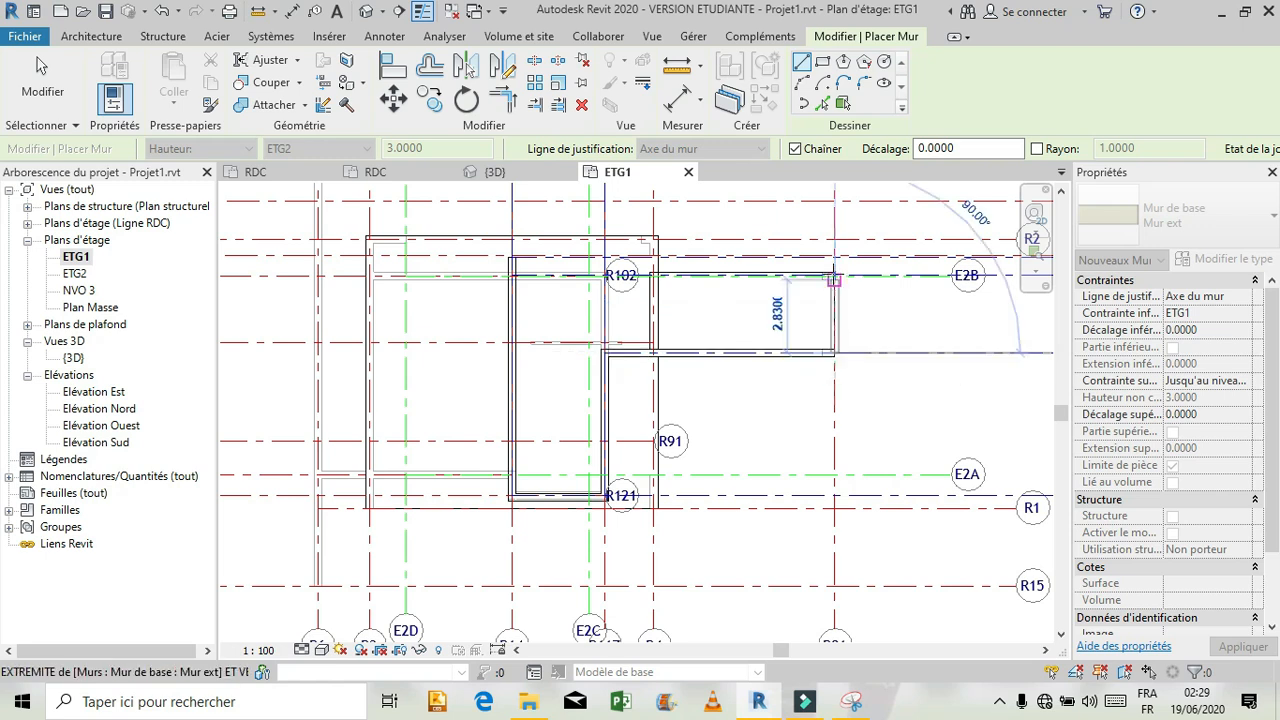
{"action": "left_click", "coordinate": [833, 270]}
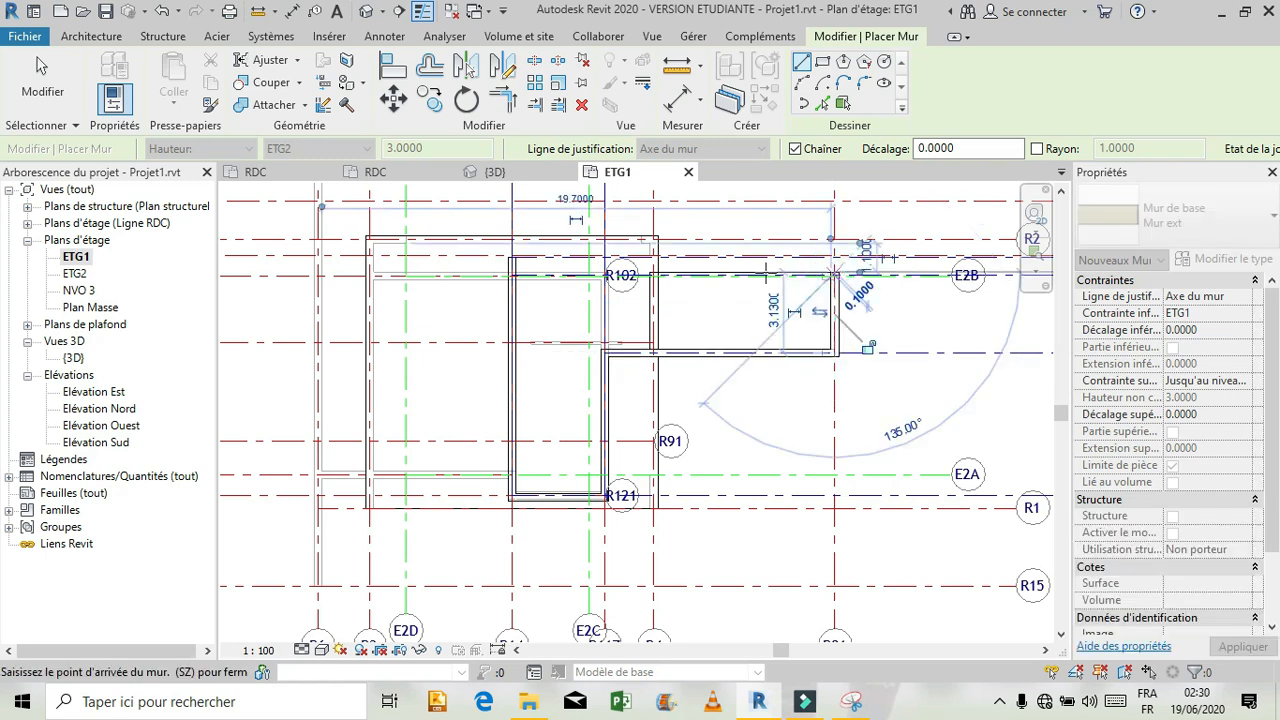
{"action": "left_click", "coordinate": [650, 270]}
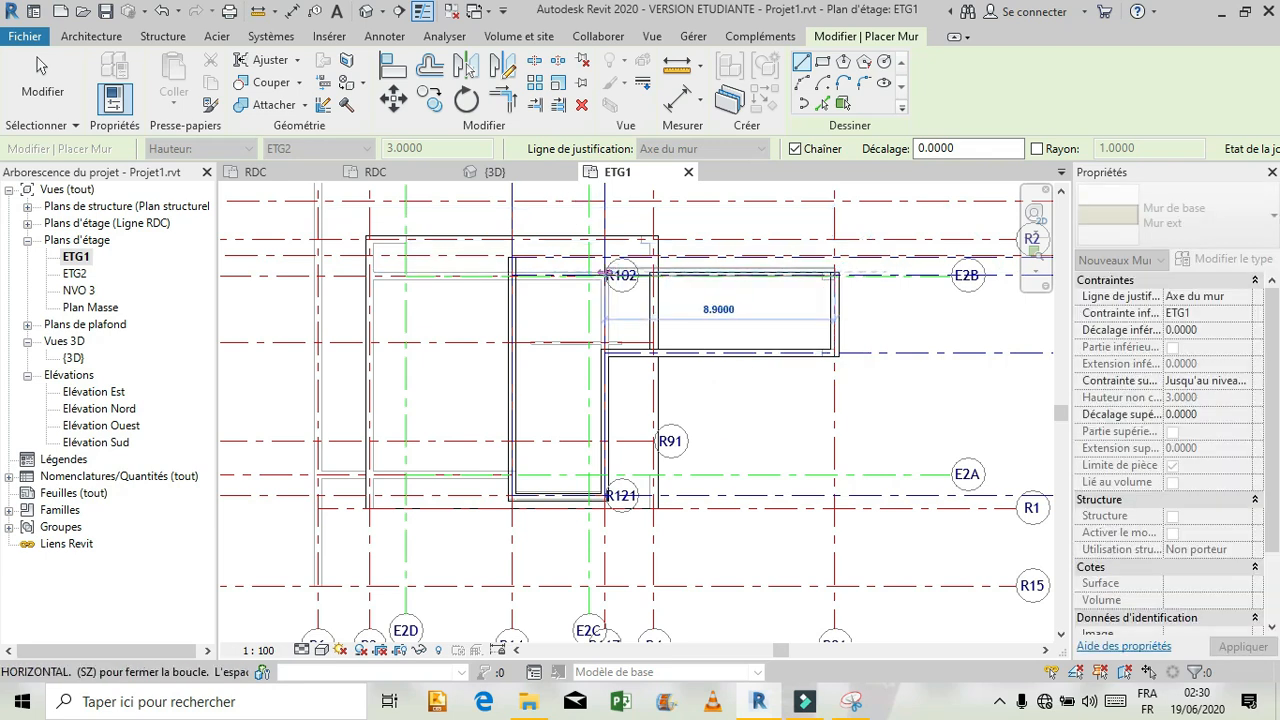
{"action": "left_click", "coordinate": [604, 273]}
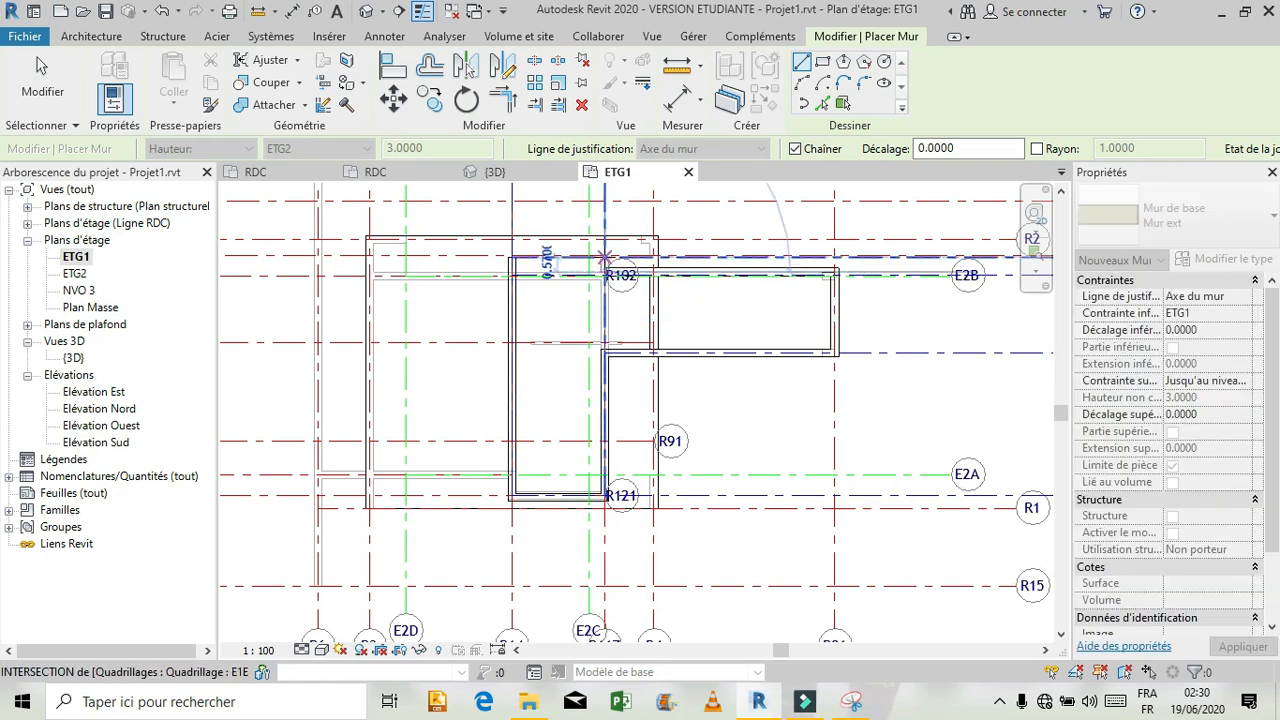
{"action": "left_click", "coordinate": [510, 258]}
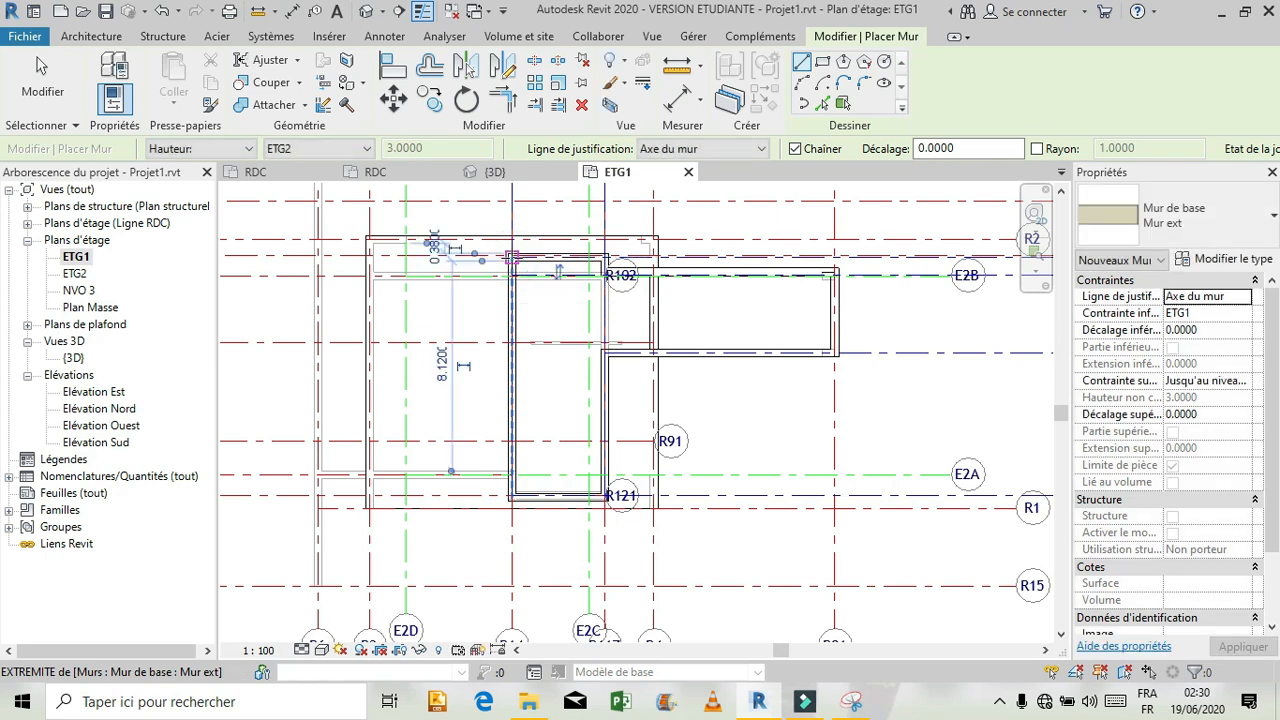
{"action": "key", "text": "Escape"}
{"action": "key", "text": "Escape"}
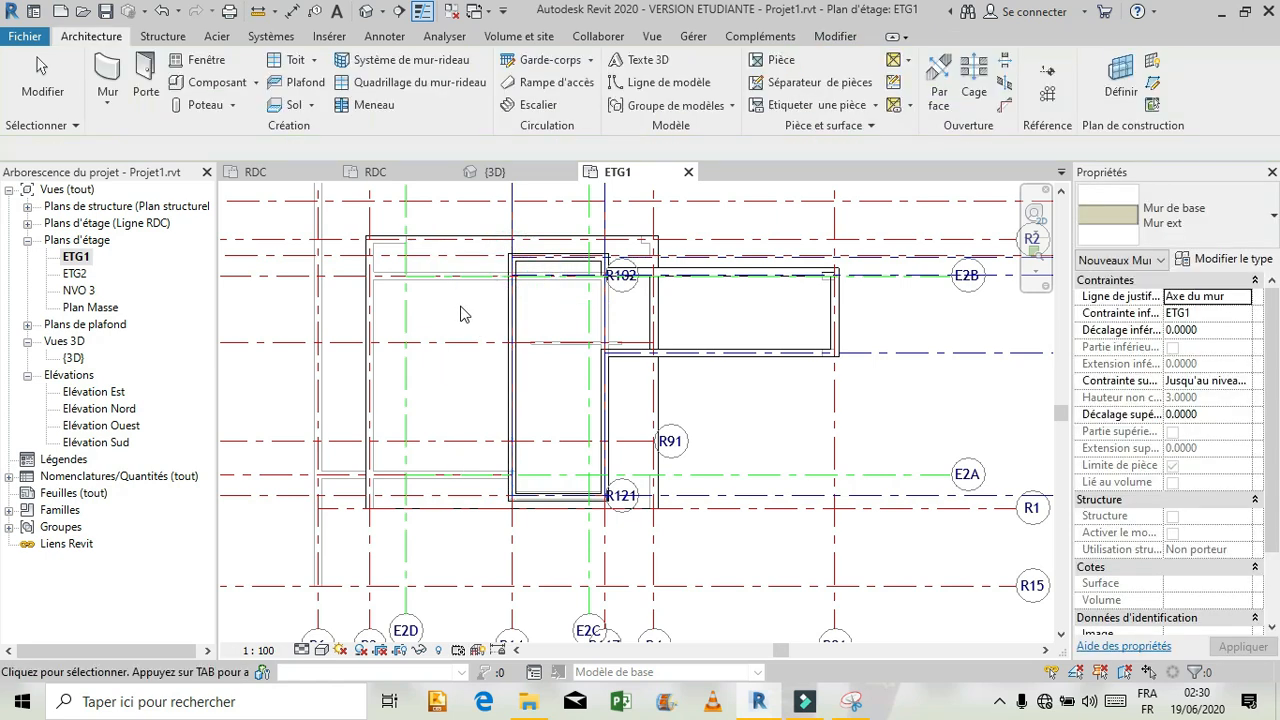
Inspect the ETG1 walls in the 3D view and check the base and top constraints of the 8.9 m rear wall
{"action": "left_click", "coordinate": [494, 172]}
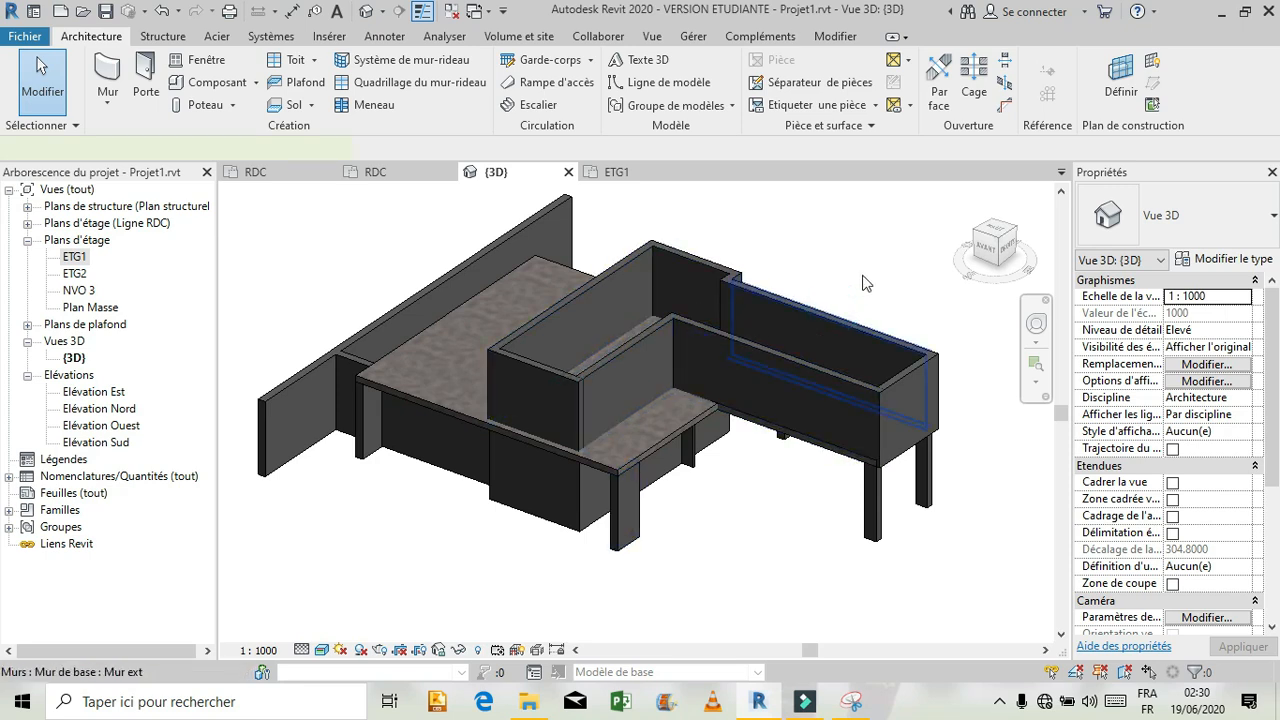
{"action": "left_click", "coordinate": [832, 314]}
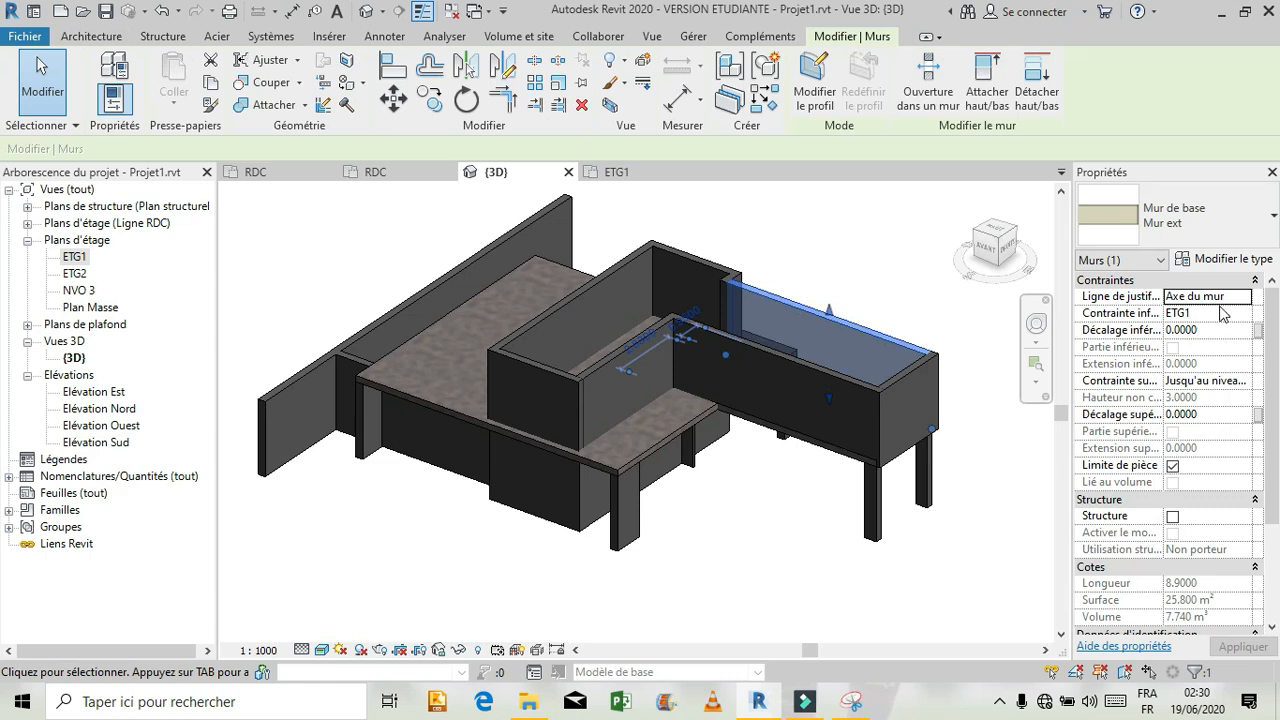
{"action": "left_click", "coordinate": [1243, 314]}
{"action": "left_click", "coordinate": [1243, 314]}
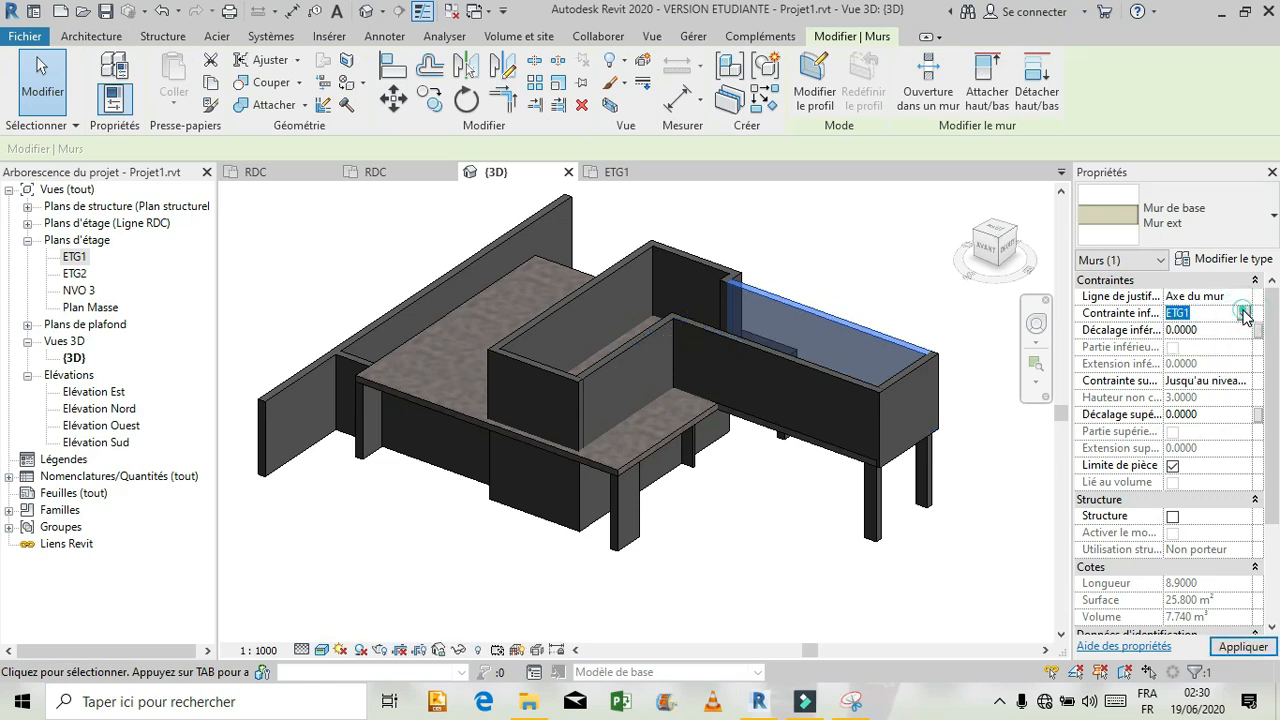
{"action": "left_click", "coordinate": [1238, 384]}
{"action": "left_click", "coordinate": [1240, 386]}
{"action": "left_click", "coordinate": [857, 263]}
{"action": "left_click", "coordinate": [857, 262]}
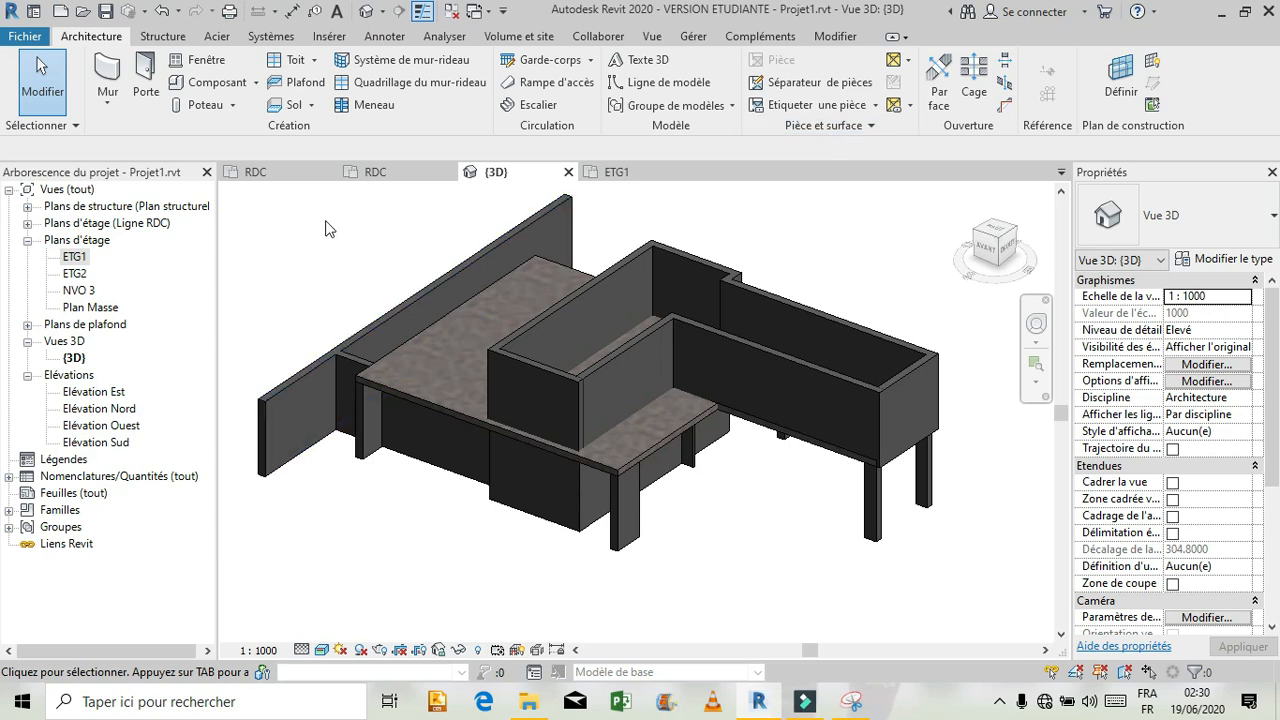
Start a Dalle RDC floor boundary sketch in the ETG1 floor plan and set the floor's level to ETG1
{"action": "left_click", "coordinate": [293, 111]}
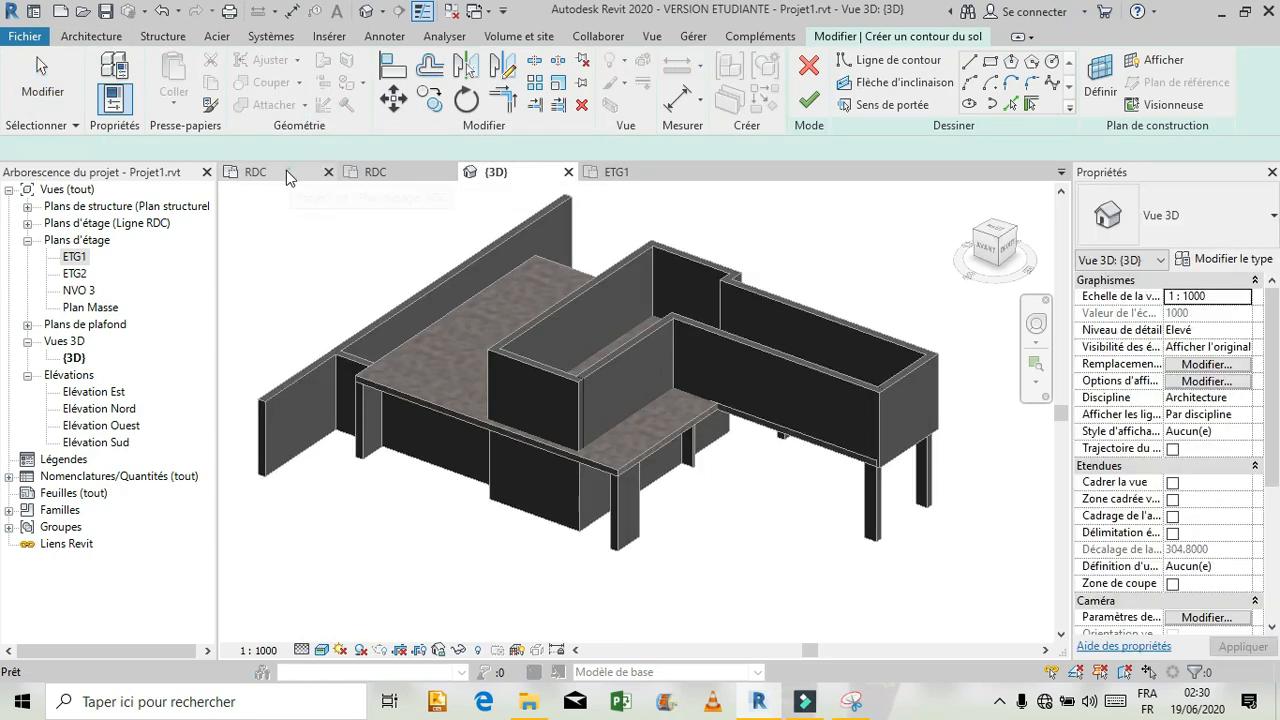
{"action": "left_click", "coordinate": [286, 172]}
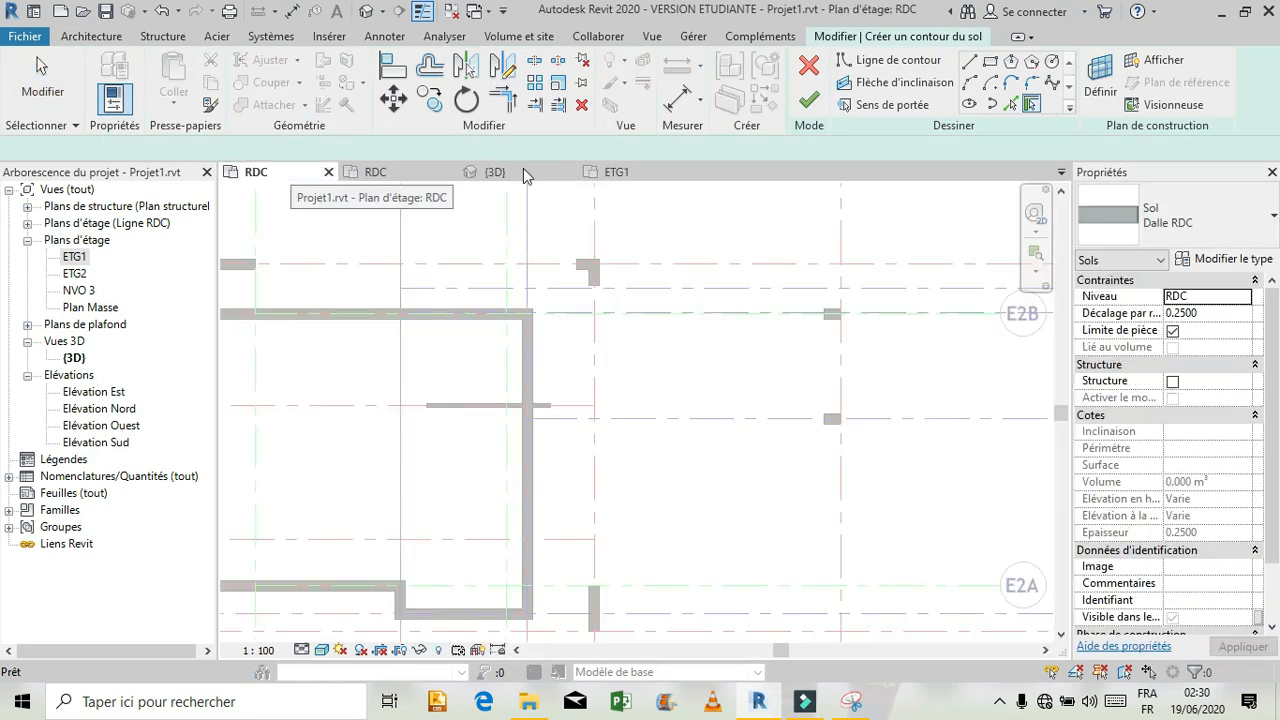
{"action": "left_click", "coordinate": [620, 174]}
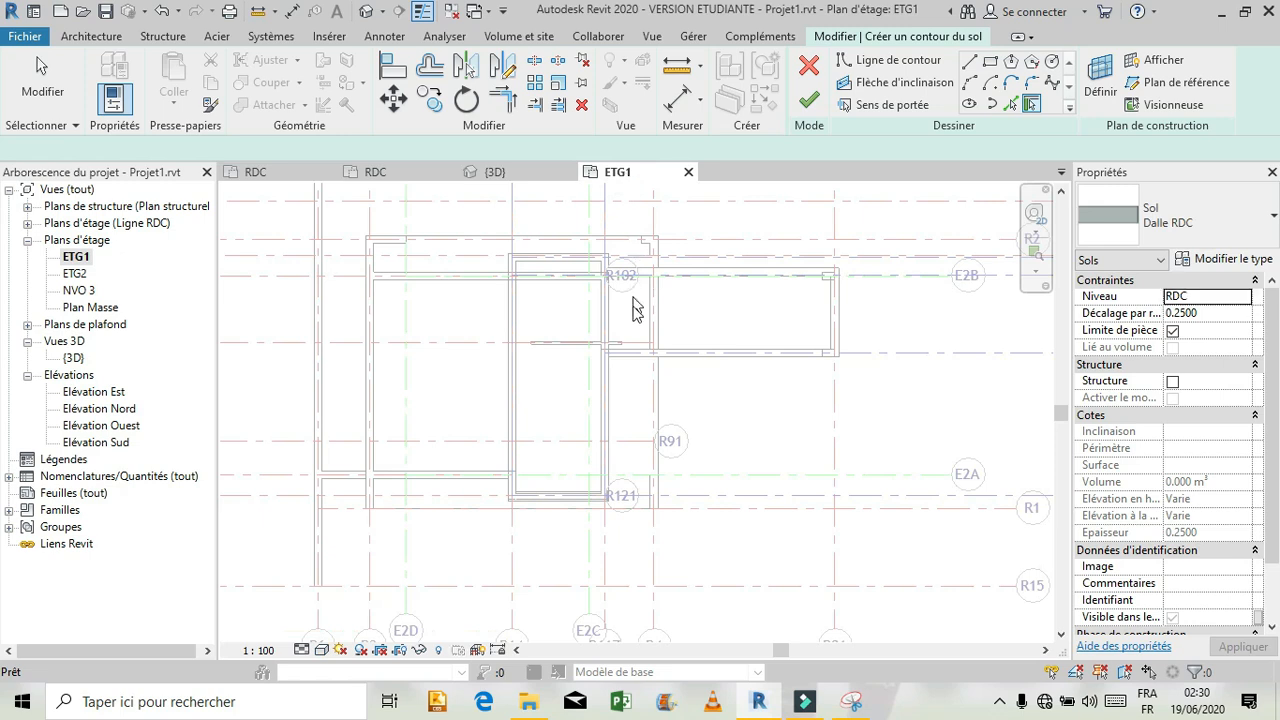
{"action": "left_click", "coordinate": [1248, 284]}
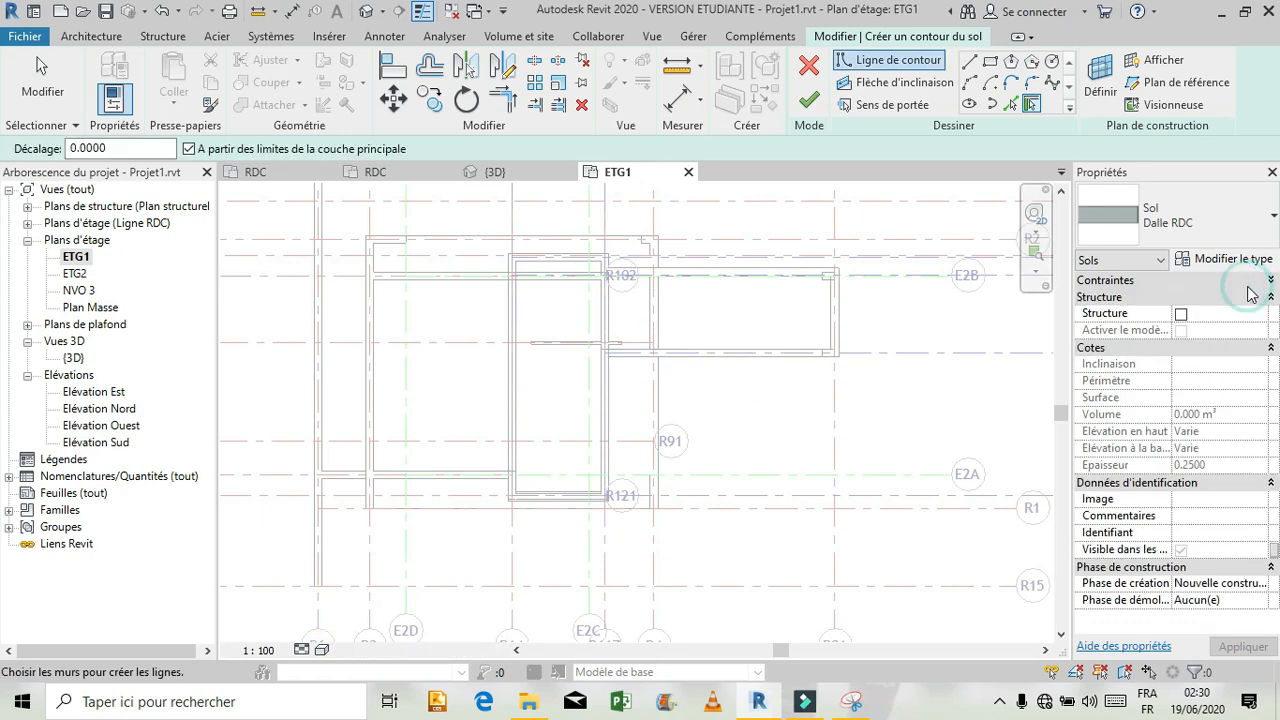
{"action": "left_click", "coordinate": [1271, 282]}
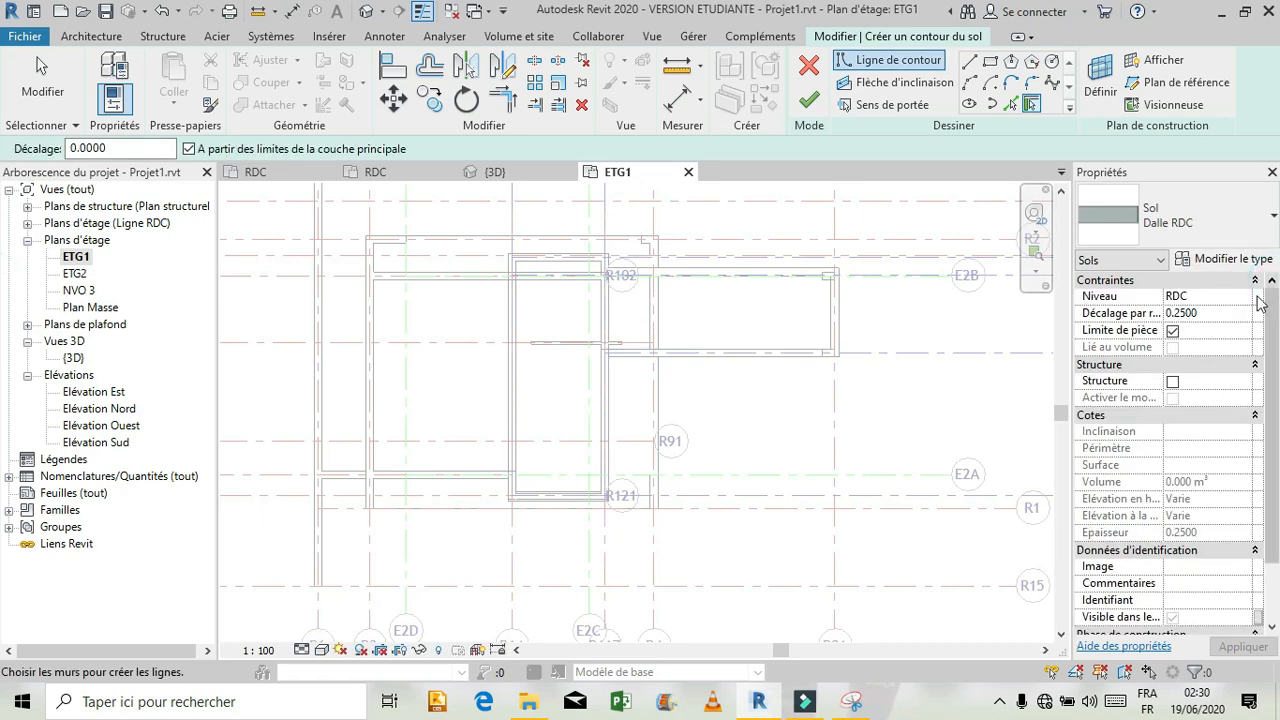
{"action": "left_click", "coordinate": [1245, 296]}
{"action": "left_click", "coordinate": [1176, 327]}
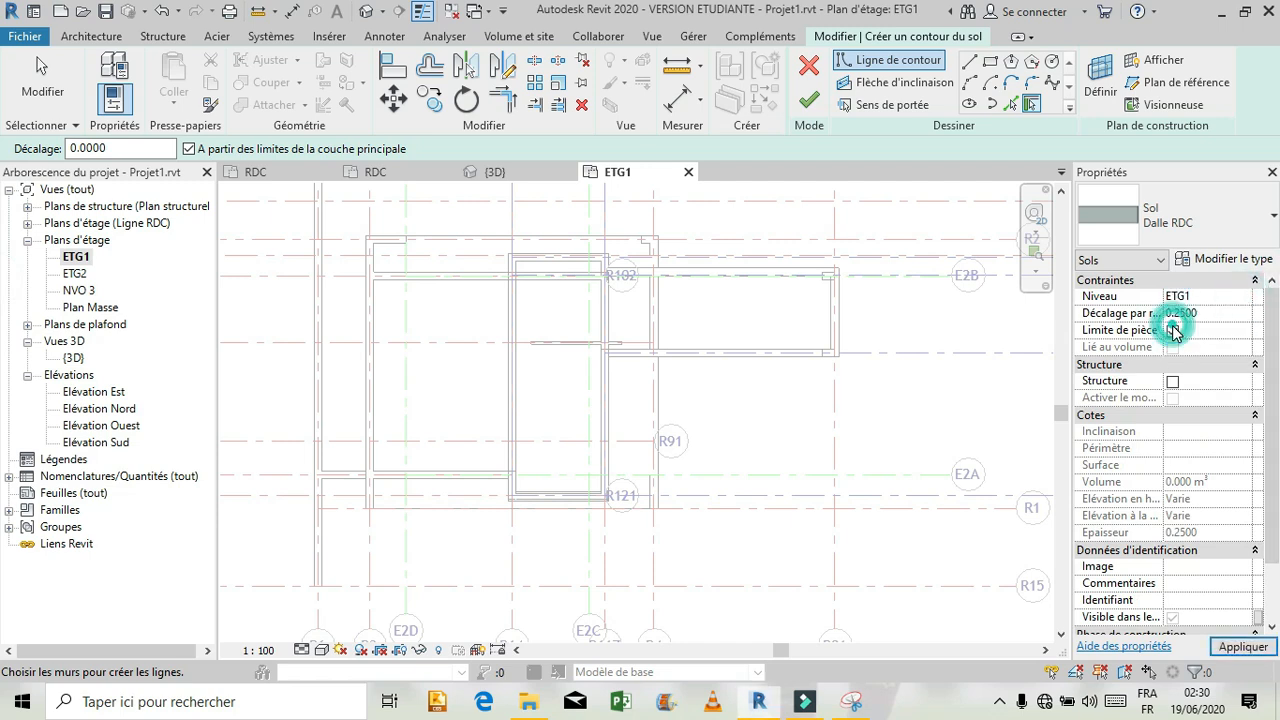
Create the floor boundary by picking the outer faces of all the ETG1 exterior walls into one closed loop
{"action": "left_click", "coordinate": [993, 63]}
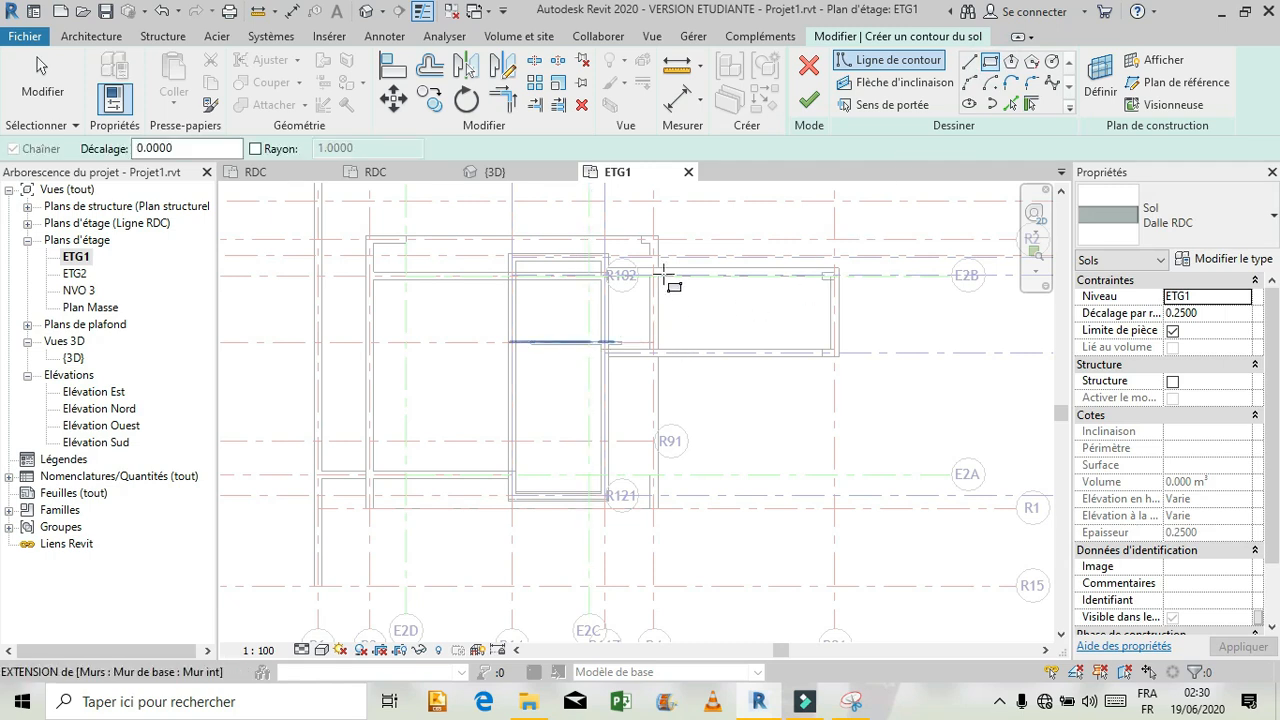
{"action": "scroll", "coordinate": [665, 272], "scroll_direction": "up", "scroll_amount": 1}
{"action": "scroll", "coordinate": [645, 228], "scroll_direction": "up", "scroll_amount": 1}
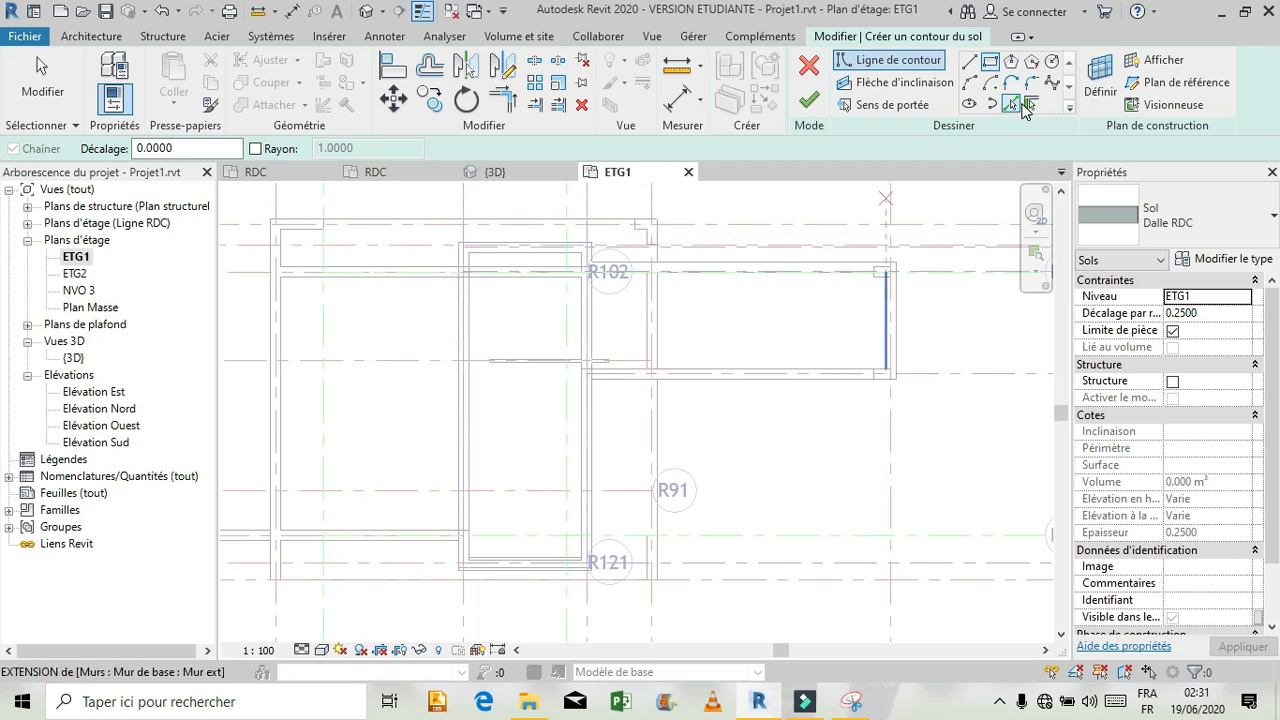
{"action": "left_click", "coordinate": [1031, 105]}
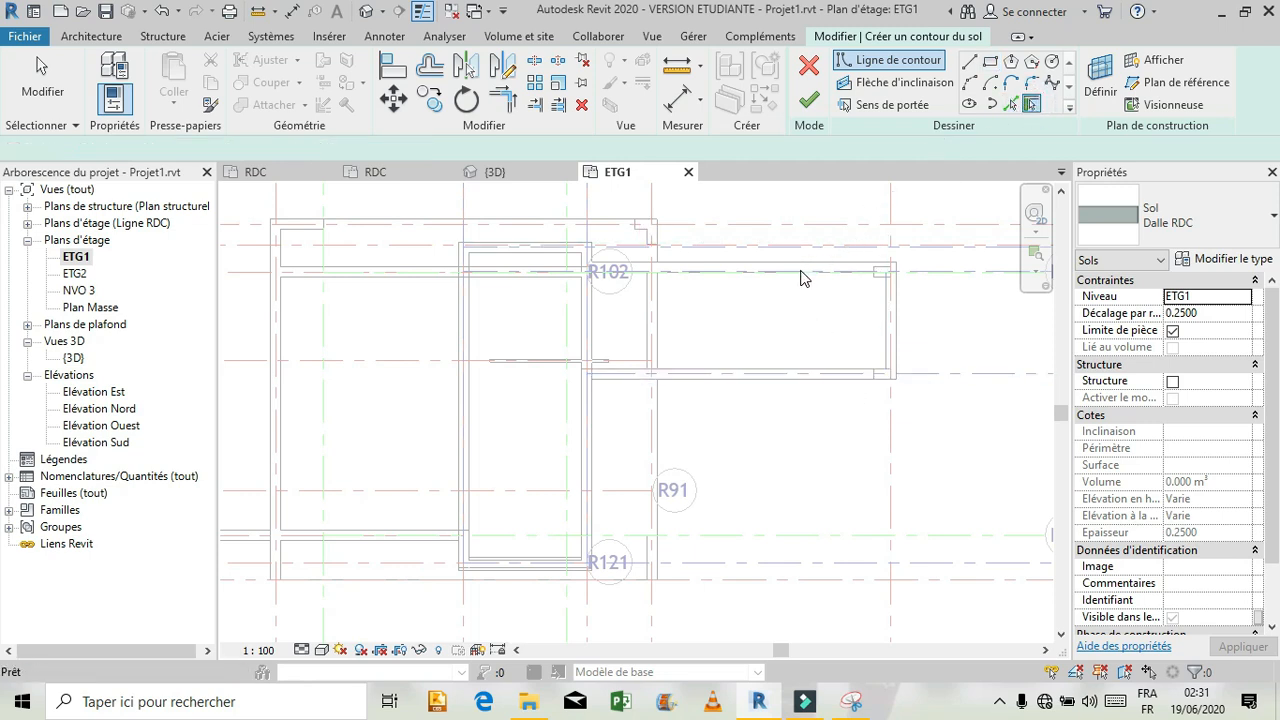
{"action": "left_click", "coordinate": [736, 272]}
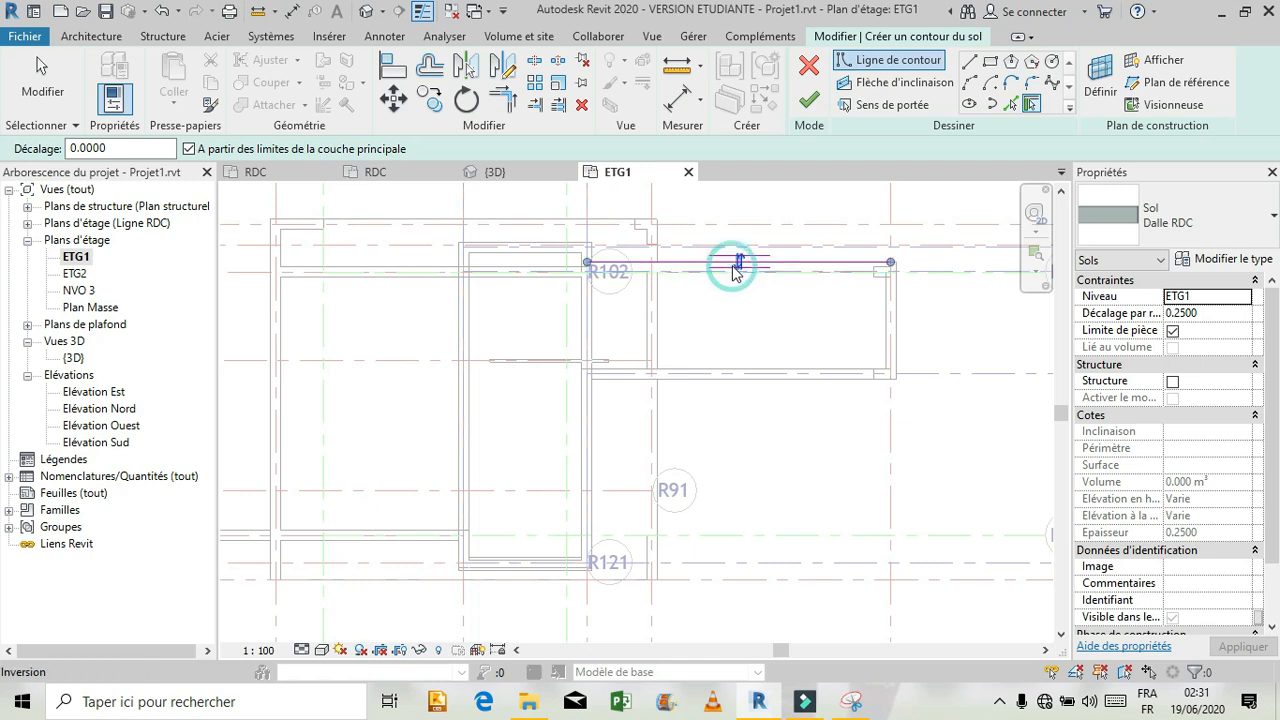
{"action": "left_click", "coordinate": [892, 310]}
{"action": "left_click", "coordinate": [803, 376]}
{"action": "left_click", "coordinate": [577, 437]}
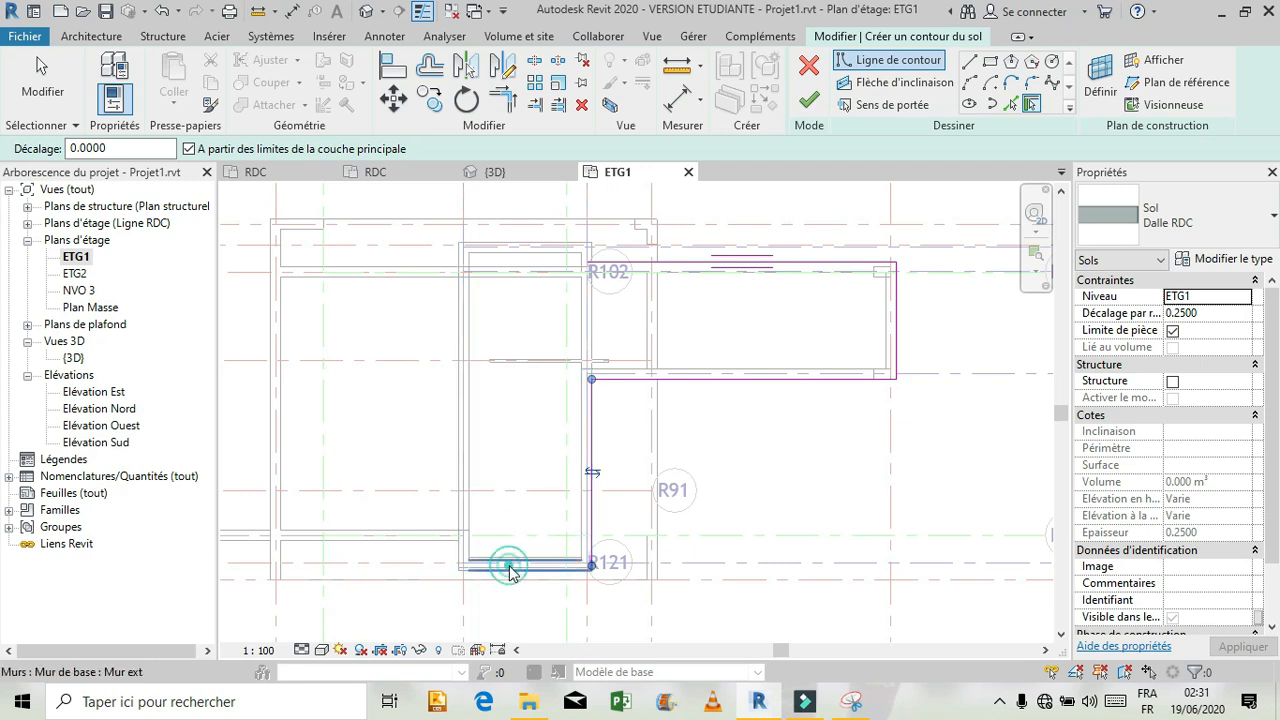
{"action": "left_click", "coordinate": [510, 570]}
{"action": "left_click", "coordinate": [464, 485]}
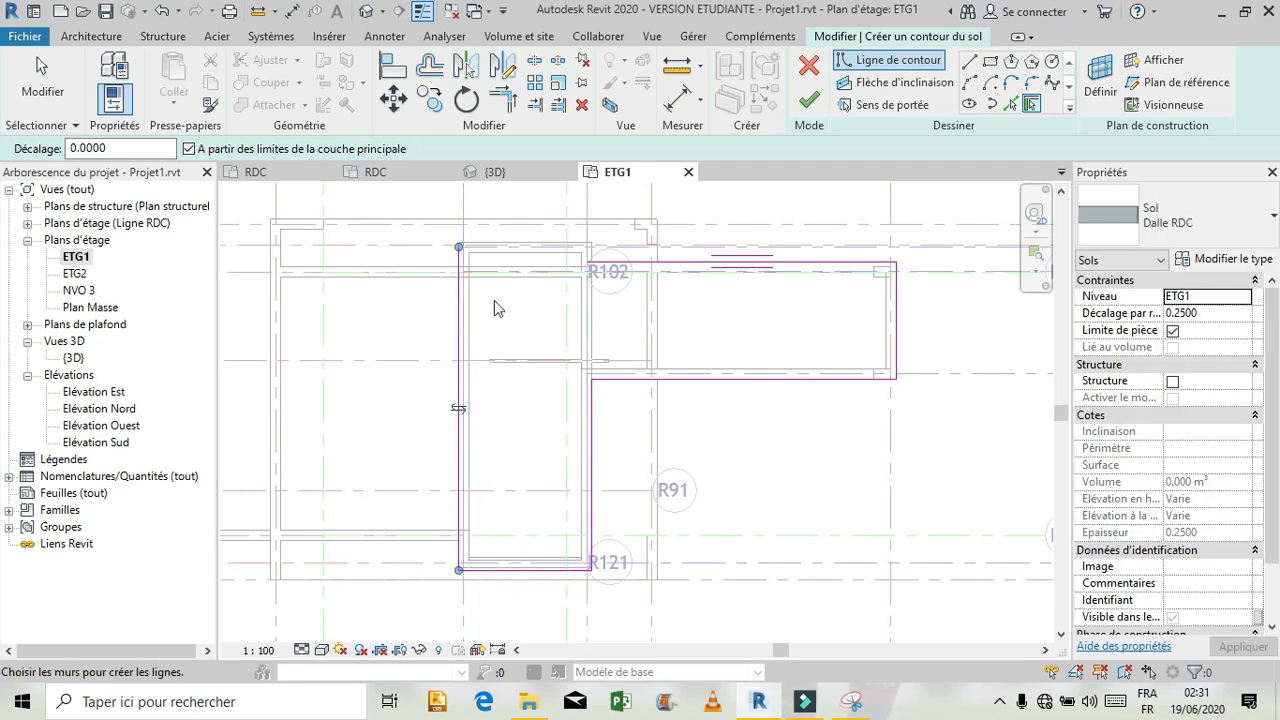
{"action": "left_click", "coordinate": [505, 244]}
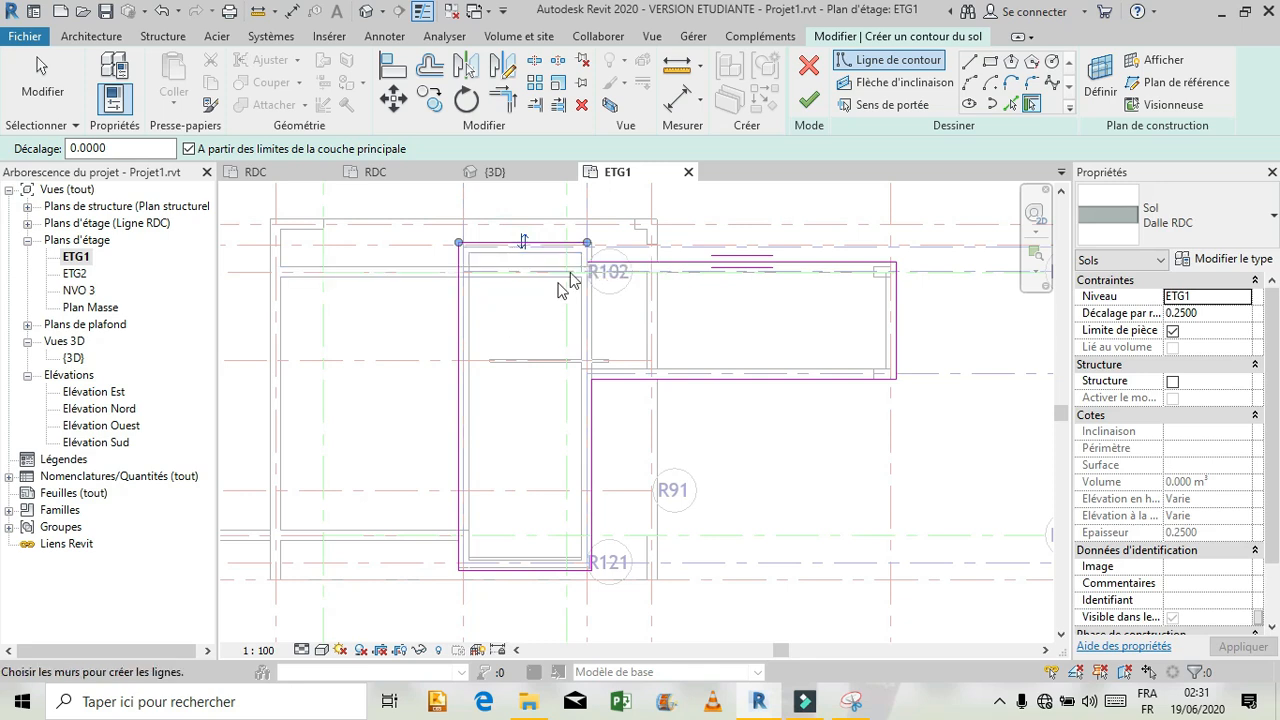
{"action": "left_click", "coordinate": [593, 260]}
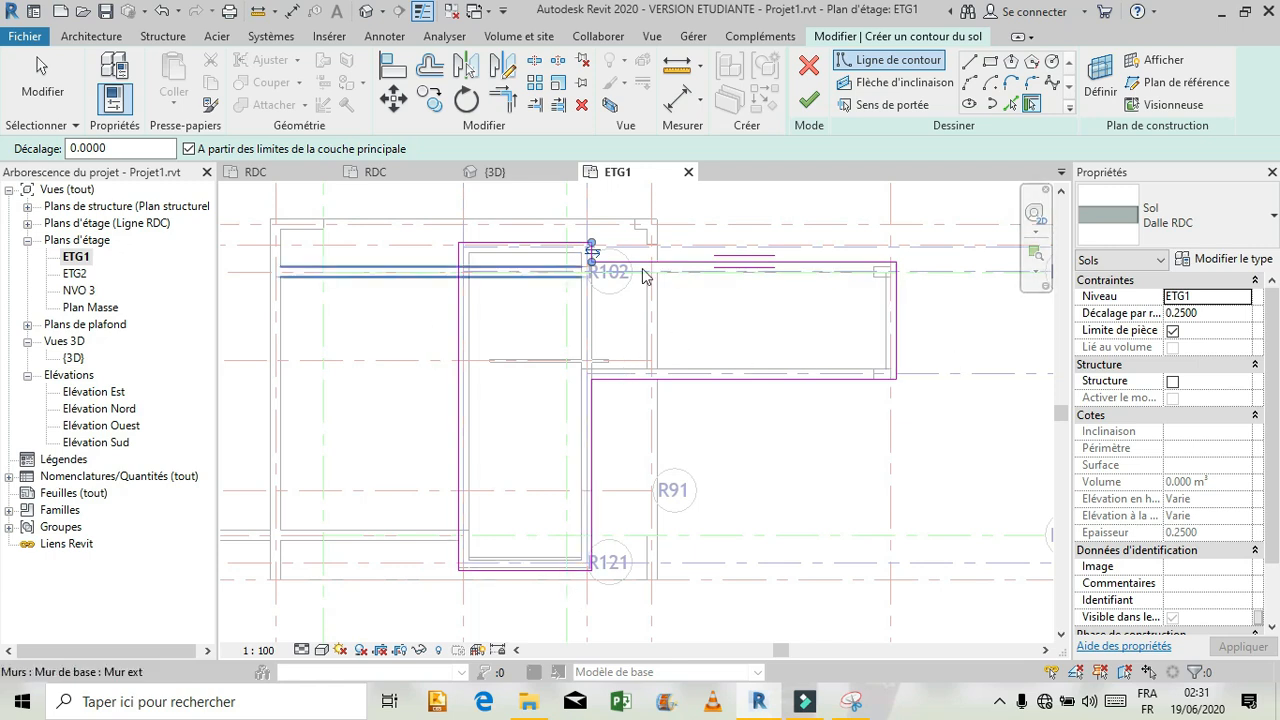
Finish the floor, attach the walls reaching it to its base, join the overlapping wall geometry, and view the slab in 3D
{"action": "left_click", "coordinate": [815, 104]}
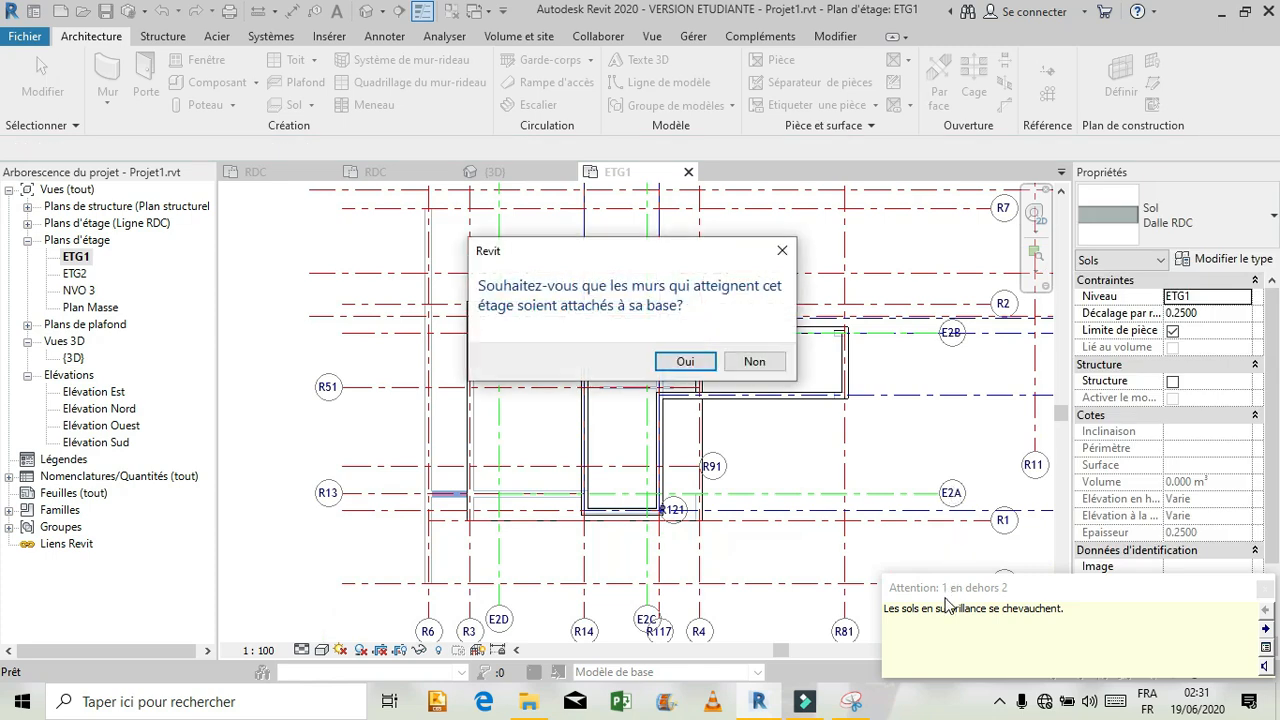
{"action": "left_click", "coordinate": [690, 362]}
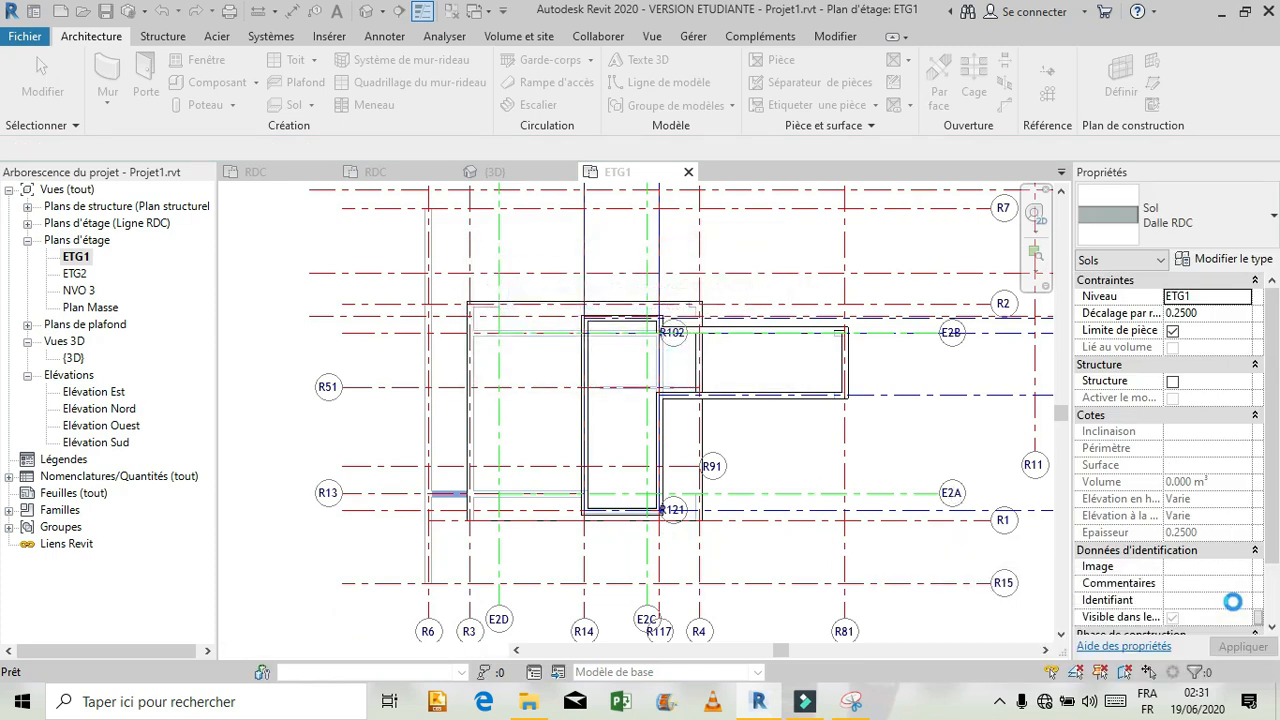
{"action": "scroll", "coordinate": [763, 443], "scroll_direction": "up", "scroll_amount": 2}
{"action": "left_click", "coordinate": [731, 419]}
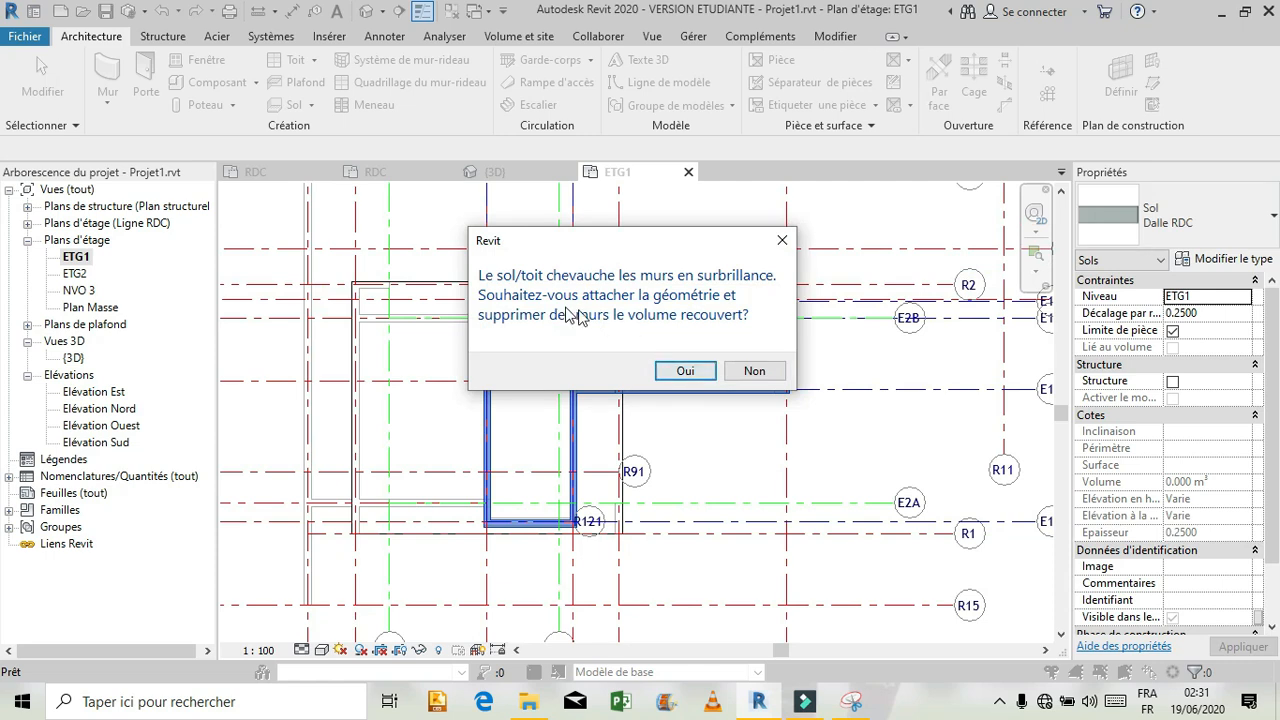
{"action": "left_click", "coordinate": [703, 373]}
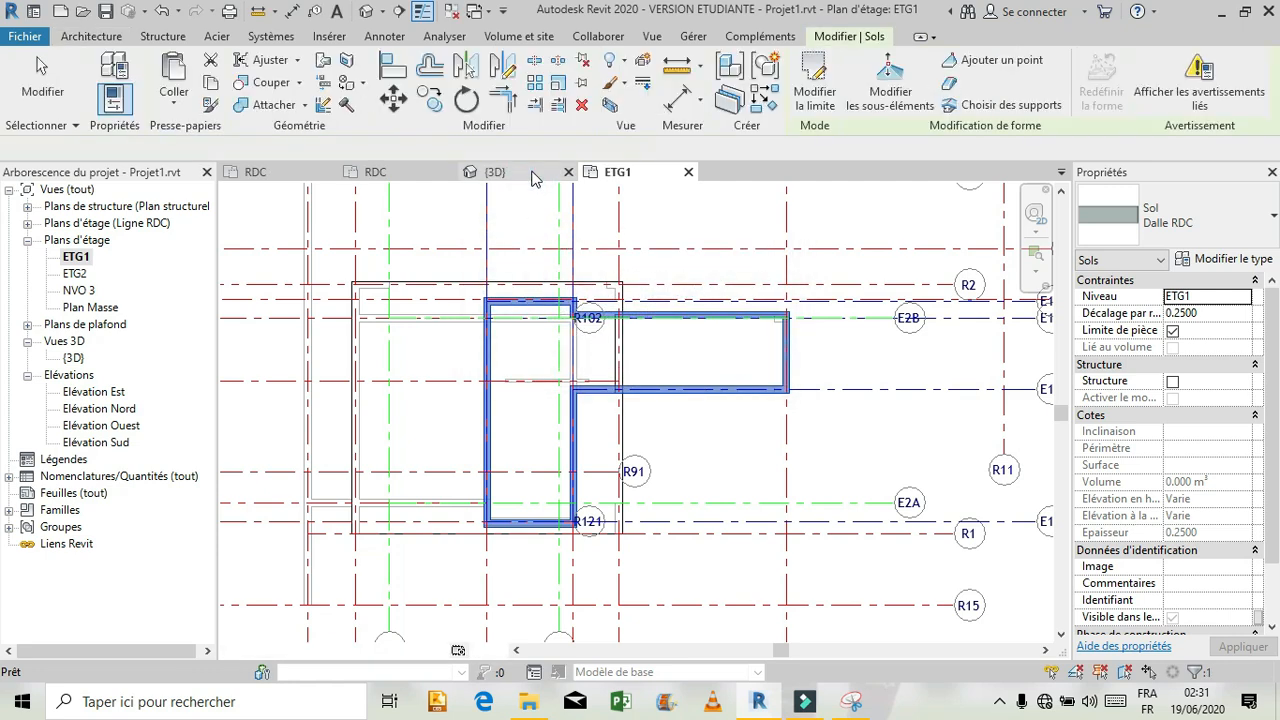
{"action": "left_click", "coordinate": [532, 176]}
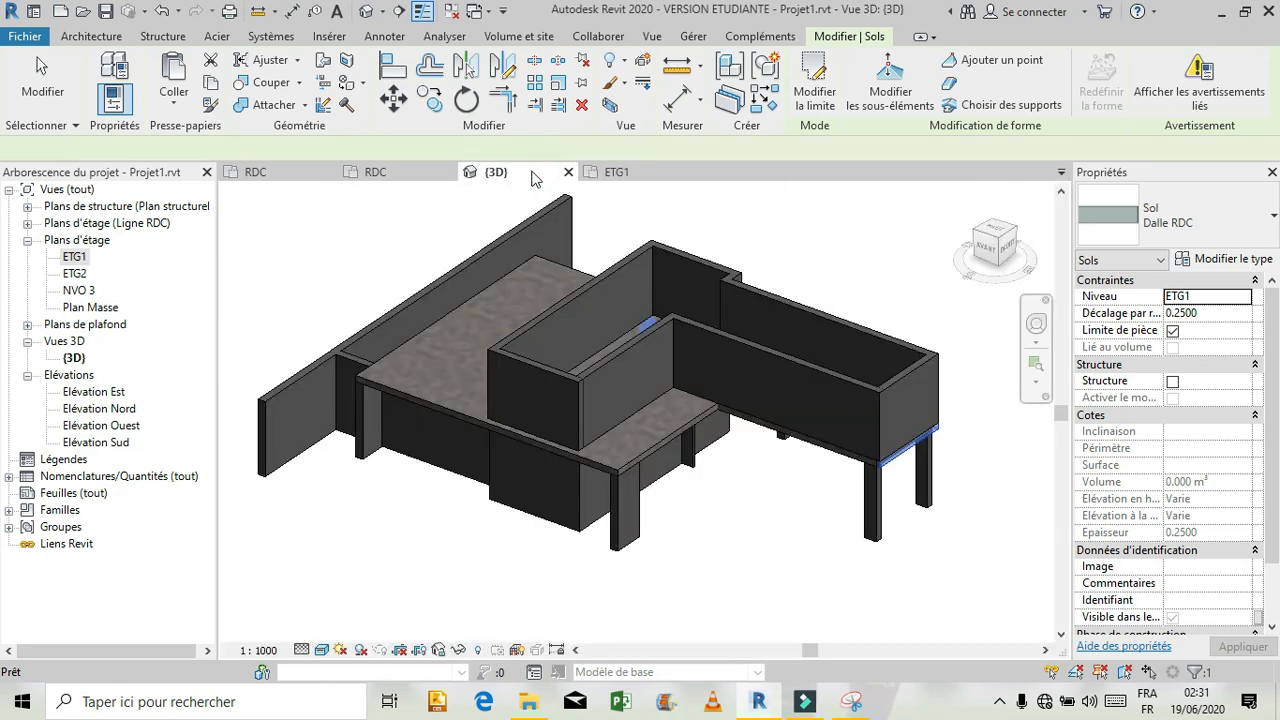
Move the Dalle RDC floor beneath the ETG1 walls onto their tops by setting its level to ETG2
{"action": "left_click", "coordinate": [841, 247]}
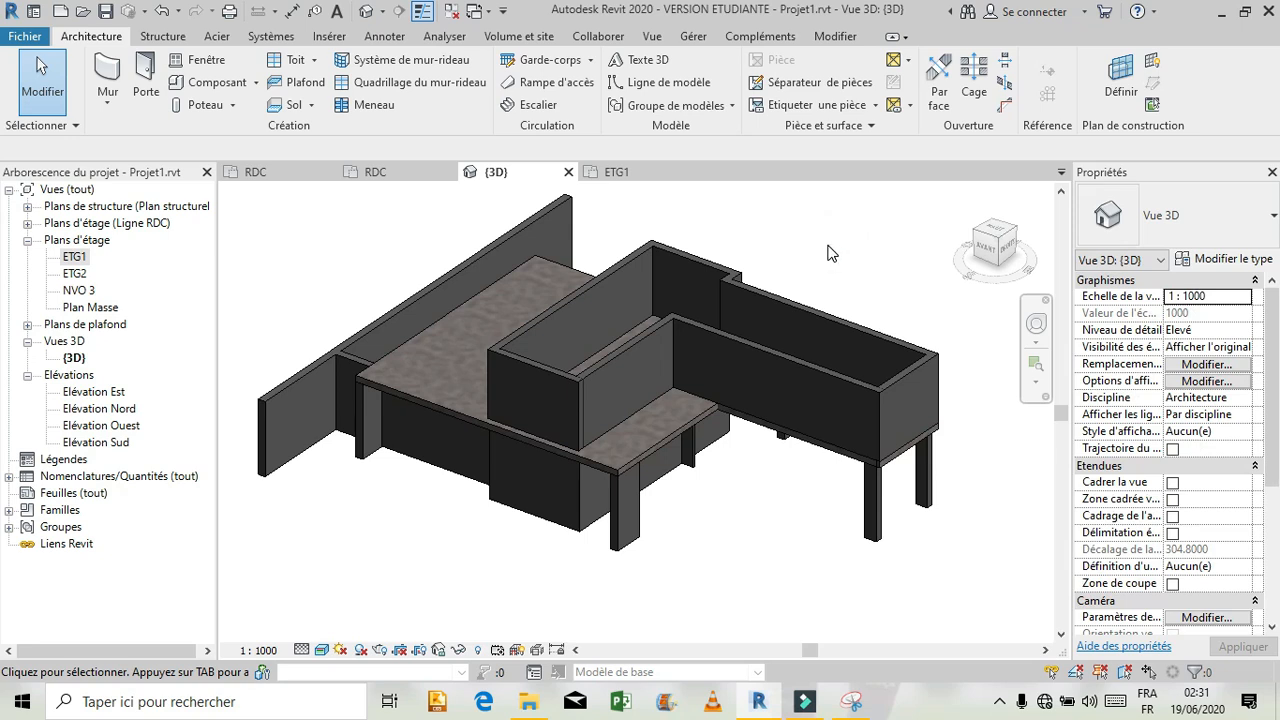
{"action": "scroll", "coordinate": [815, 296], "scroll_direction": "up", "scroll_amount": 3}
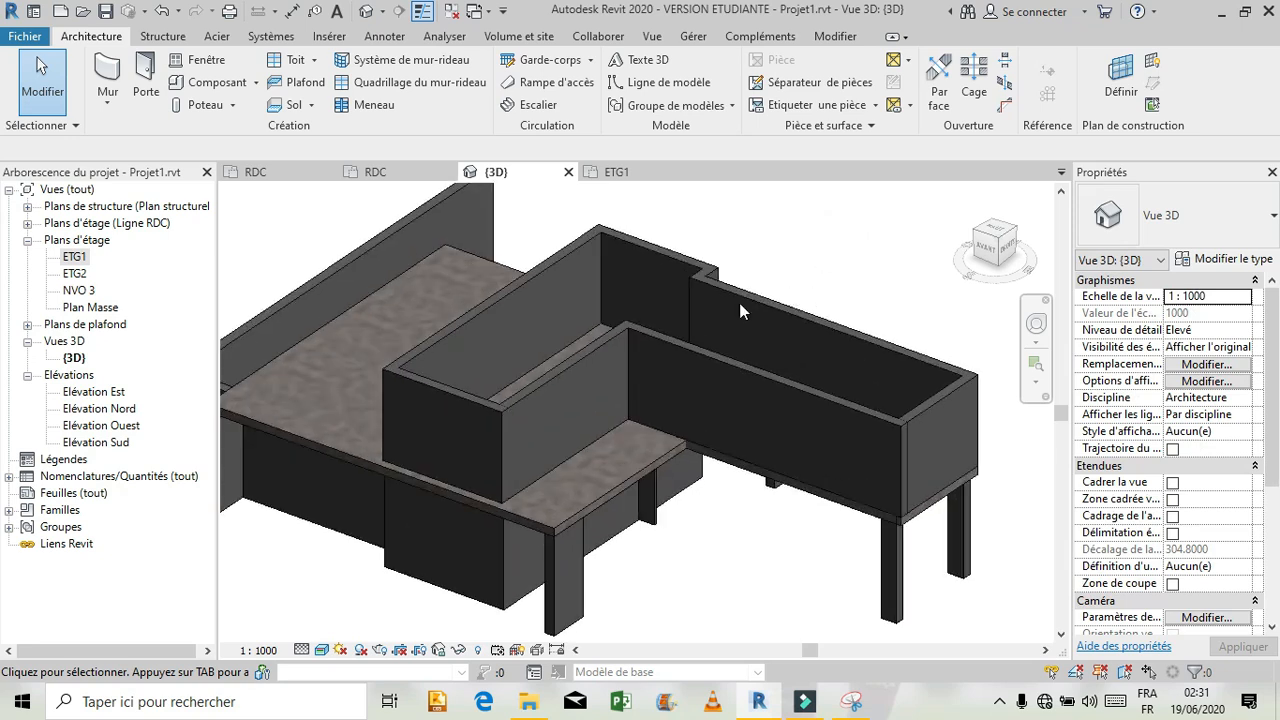
{"action": "left_click", "coordinate": [593, 443]}
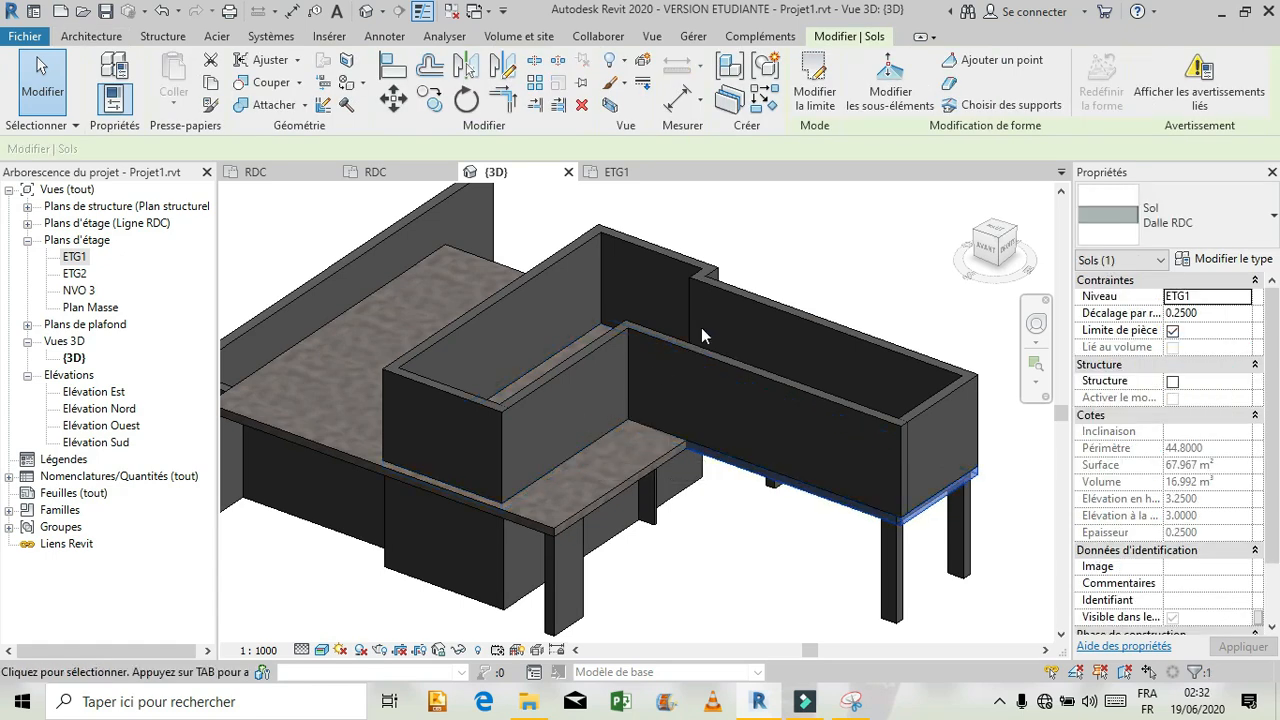
{"action": "left_click", "coordinate": [1243, 298]}
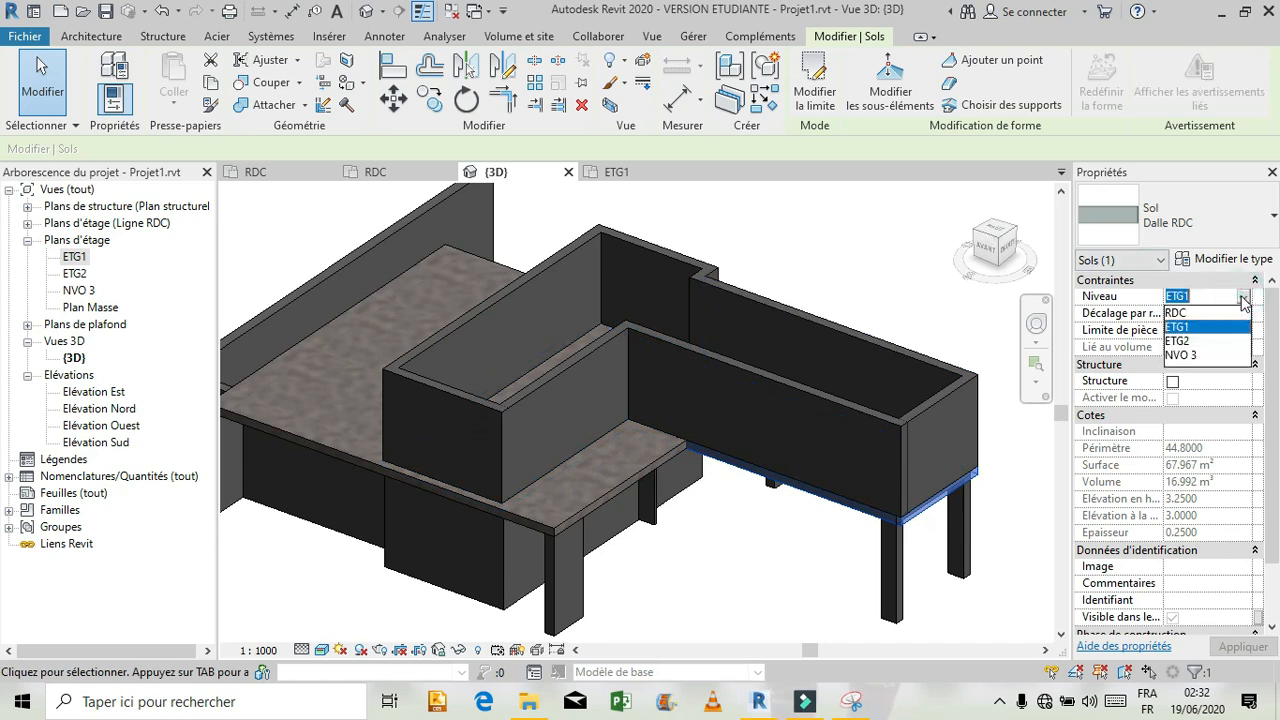
{"action": "left_click", "coordinate": [1176, 341]}
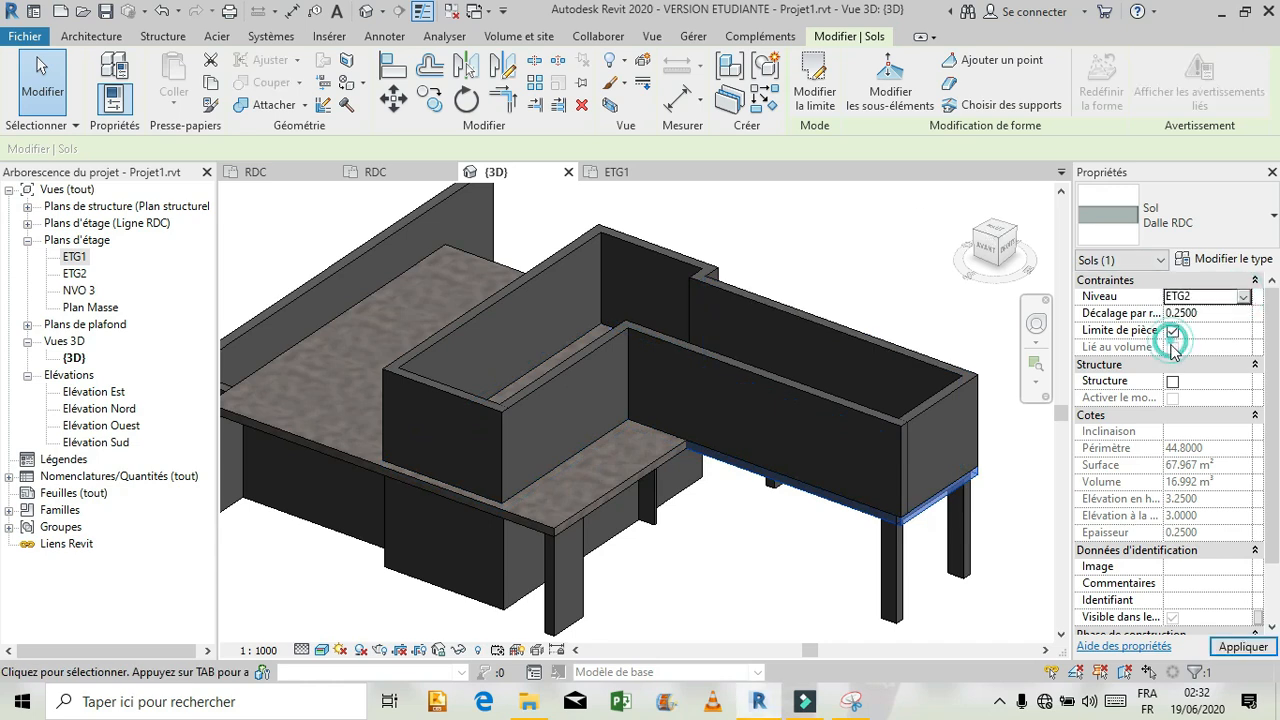
{"action": "left_click", "coordinate": [1240, 647]}
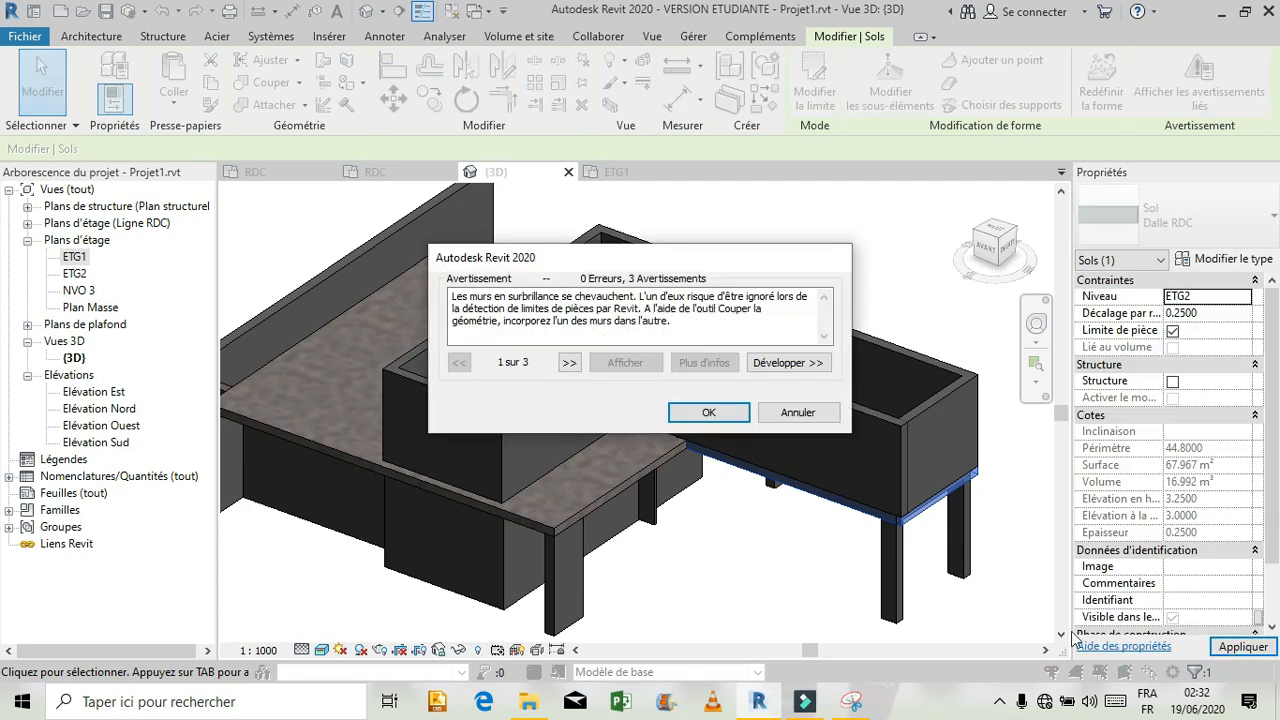
{"action": "left_click", "coordinate": [708, 412]}
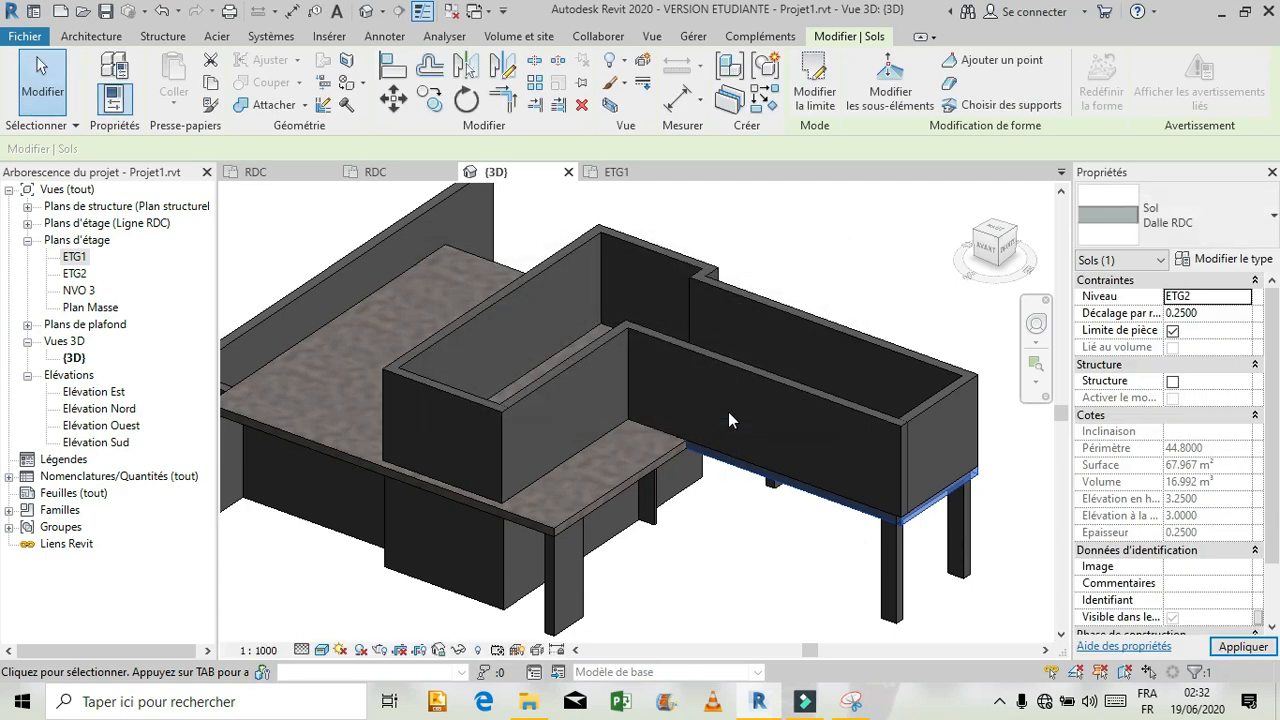
{"action": "left_click", "coordinate": [757, 551]}
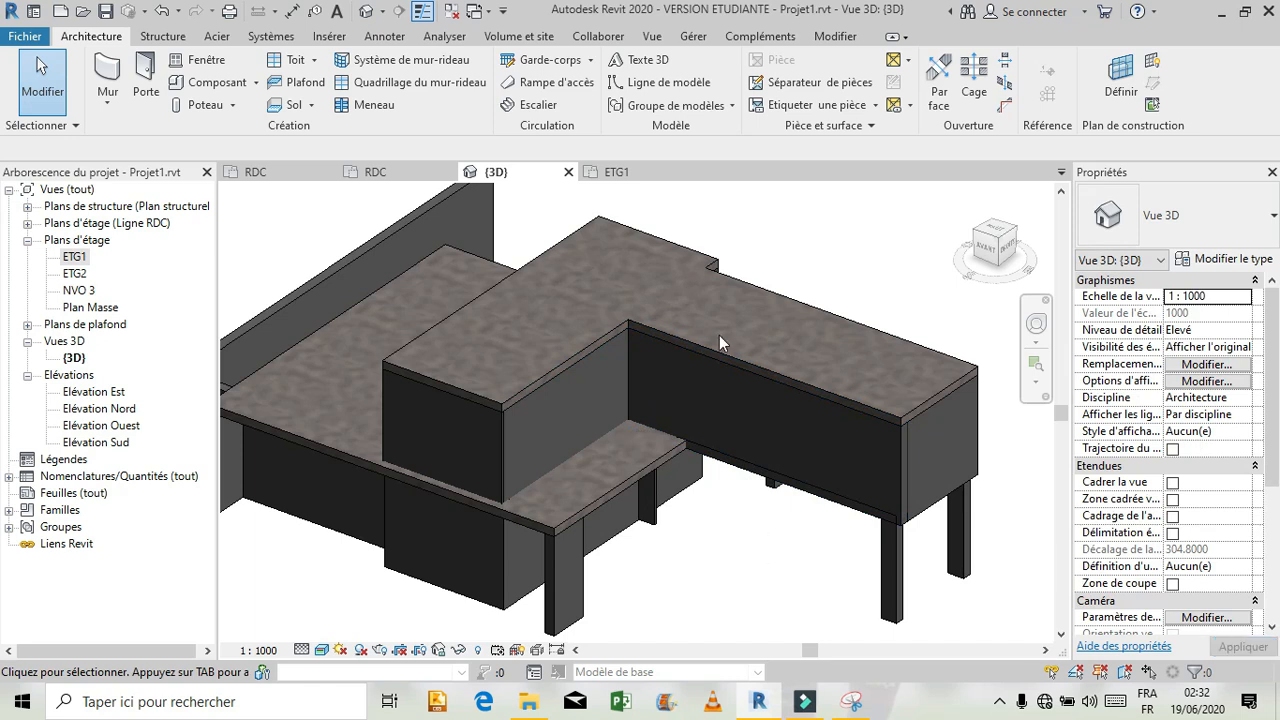
{"action": "scroll", "coordinate": [786, 272], "scroll_direction": "down", "scroll_amount": 3}
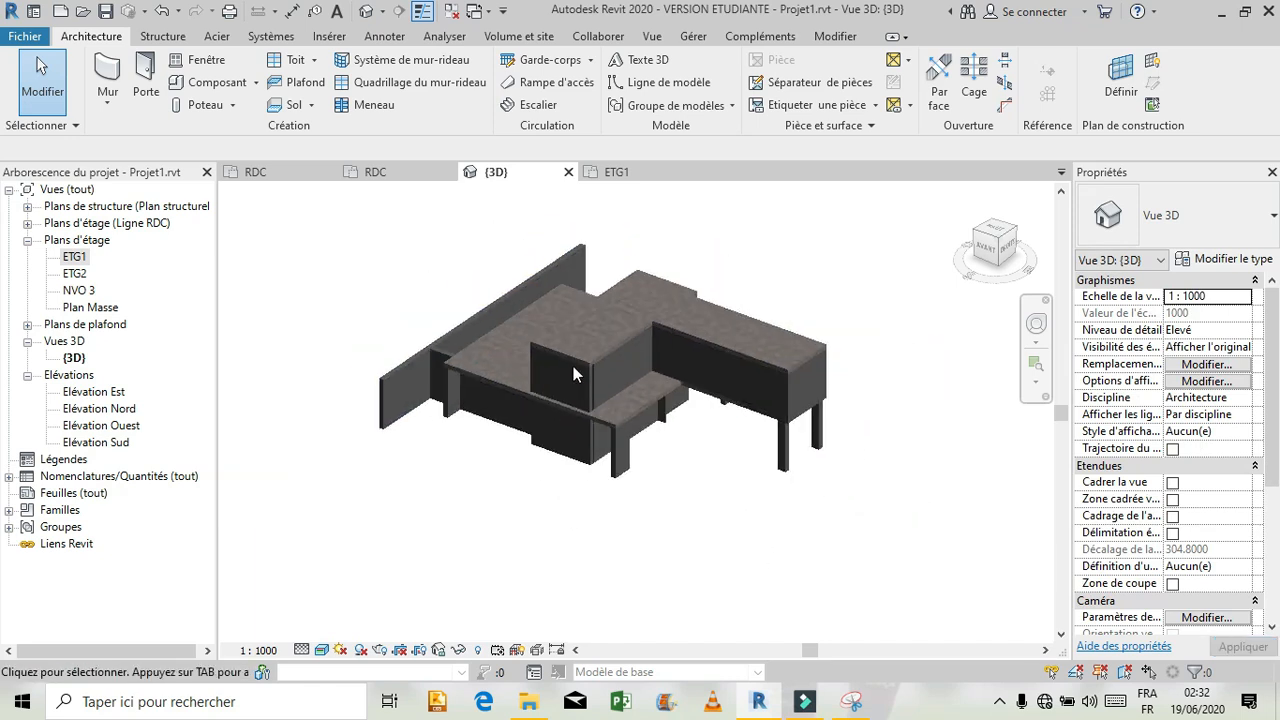
{"action": "scroll", "coordinate": [530, 247], "scroll_direction": "down", "scroll_amount": 2}
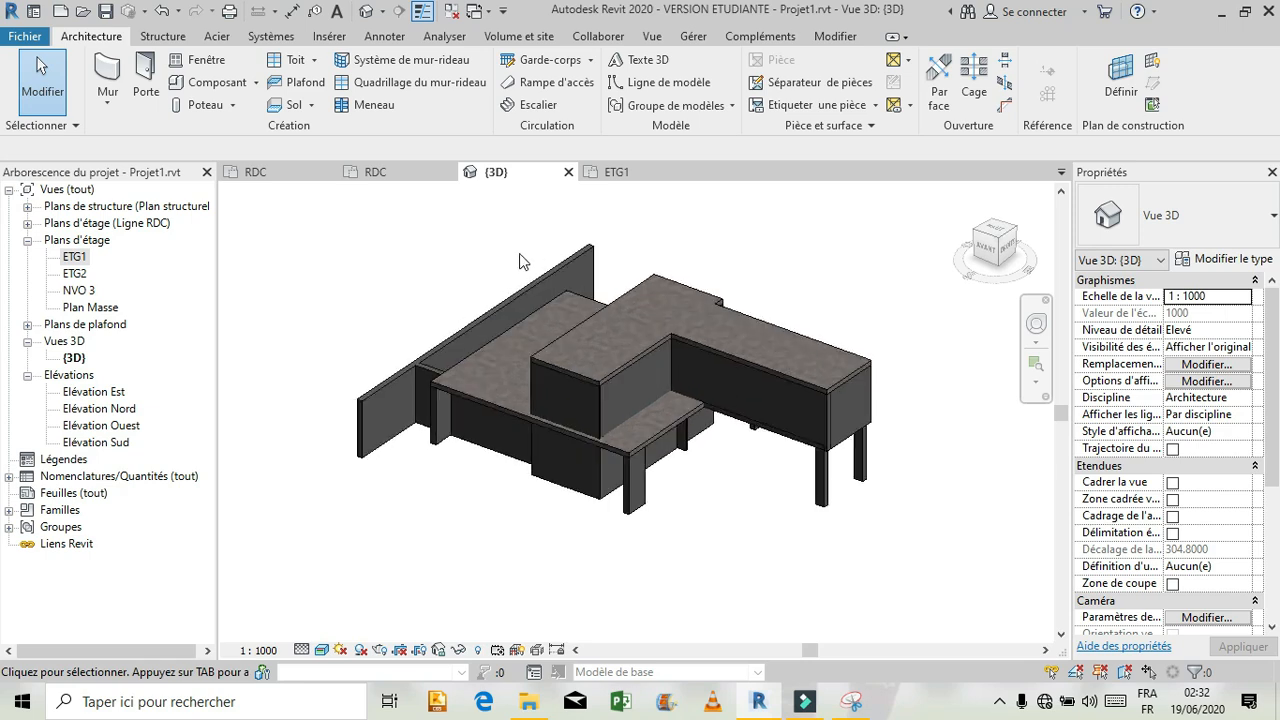
Examine the RDC plan and the finished house in 3D in formation revit.rvt, displaying the model with its material colours and textures
{"action": "left_click", "coordinate": [375, 172]}
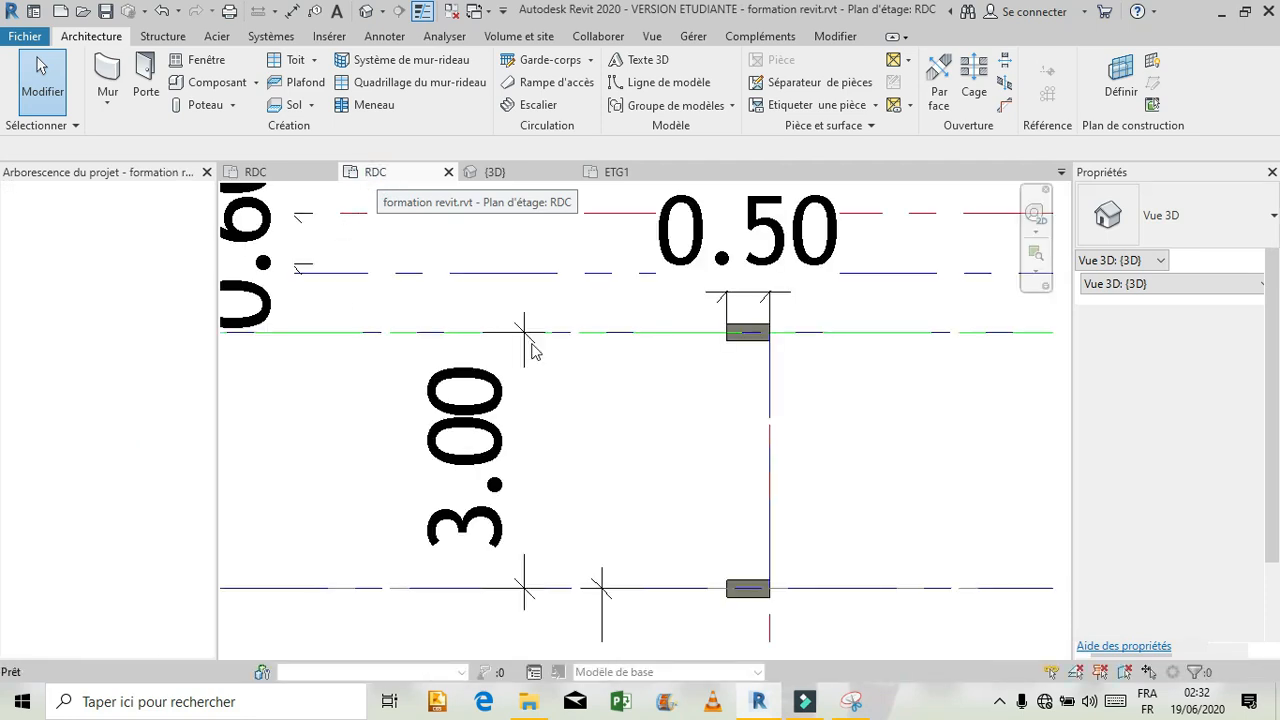
{"action": "scroll", "coordinate": [709, 357], "scroll_direction": "down", "scroll_amount": 5}
{"action": "scroll", "coordinate": [800, 328], "scroll_direction": "down", "scroll_amount": 4}
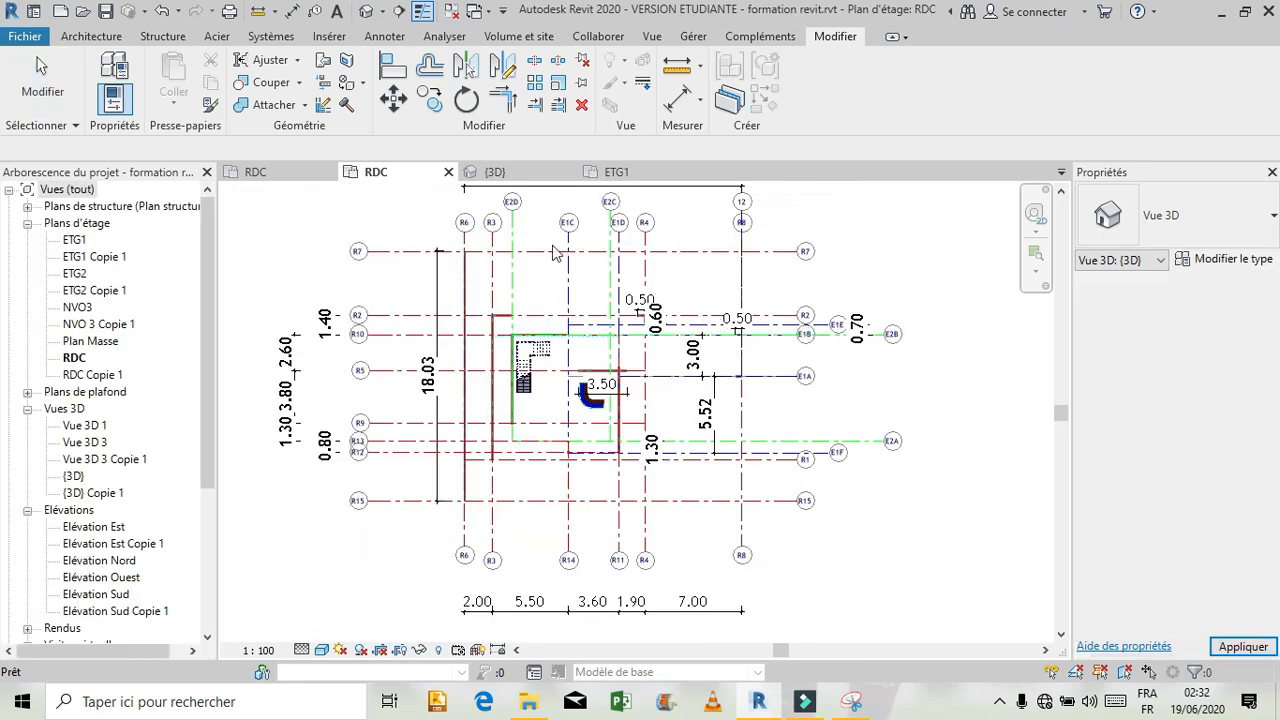
{"action": "scroll", "coordinate": [555, 253], "scroll_direction": "up", "scroll_amount": 1}
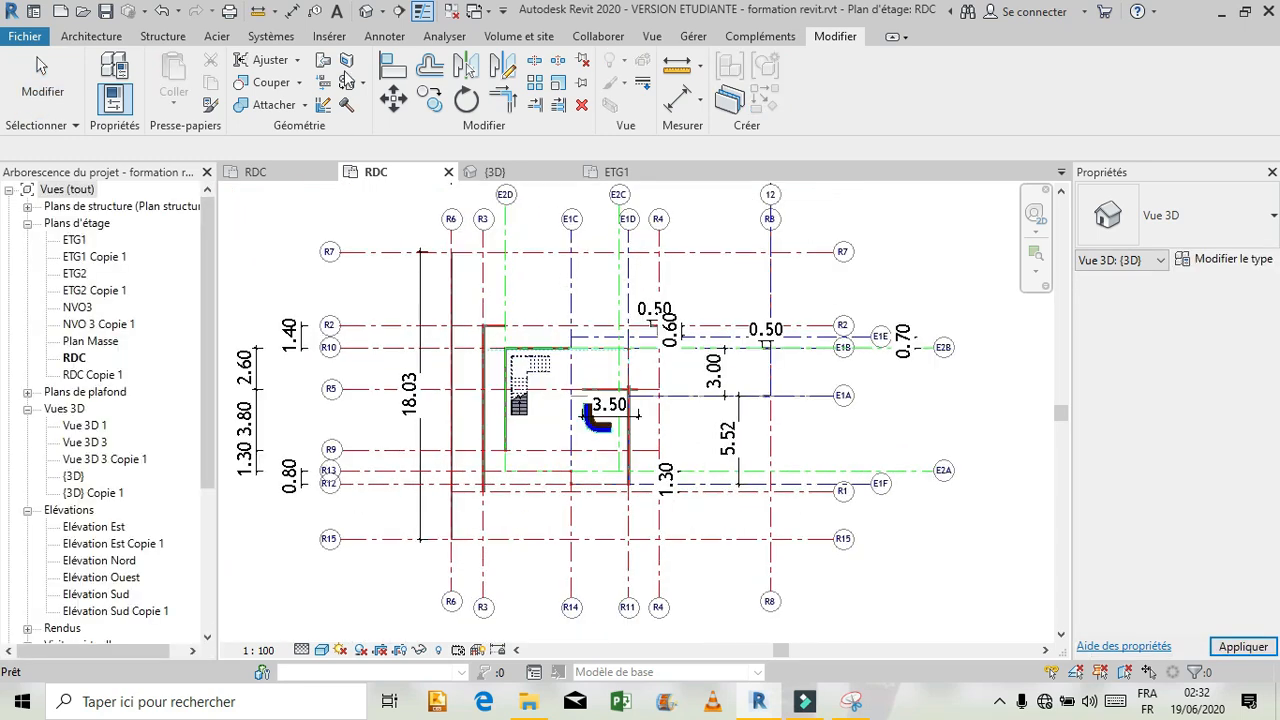
{"action": "left_click", "coordinate": [367, 11]}
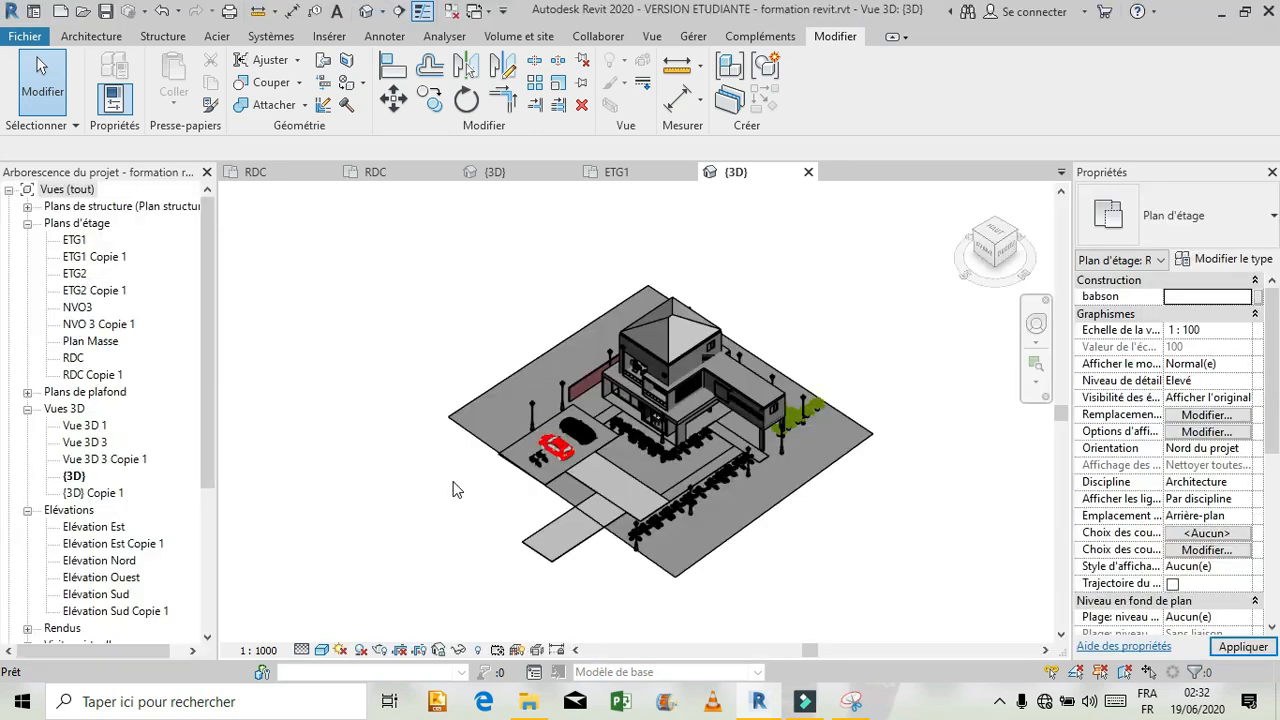
{"action": "left_click", "coordinate": [1036, 323]}
{"action": "mouse_move", "coordinate": [673, 389]}
{"action": "left_mouse_down"}
{"action": "mouse_move", "coordinate": [636, 472]}
{"action": "mouse_move", "coordinate": [668, 443]}
{"action": "mouse_move", "coordinate": [668, 368]}
{"action": "left_mouse_up"}
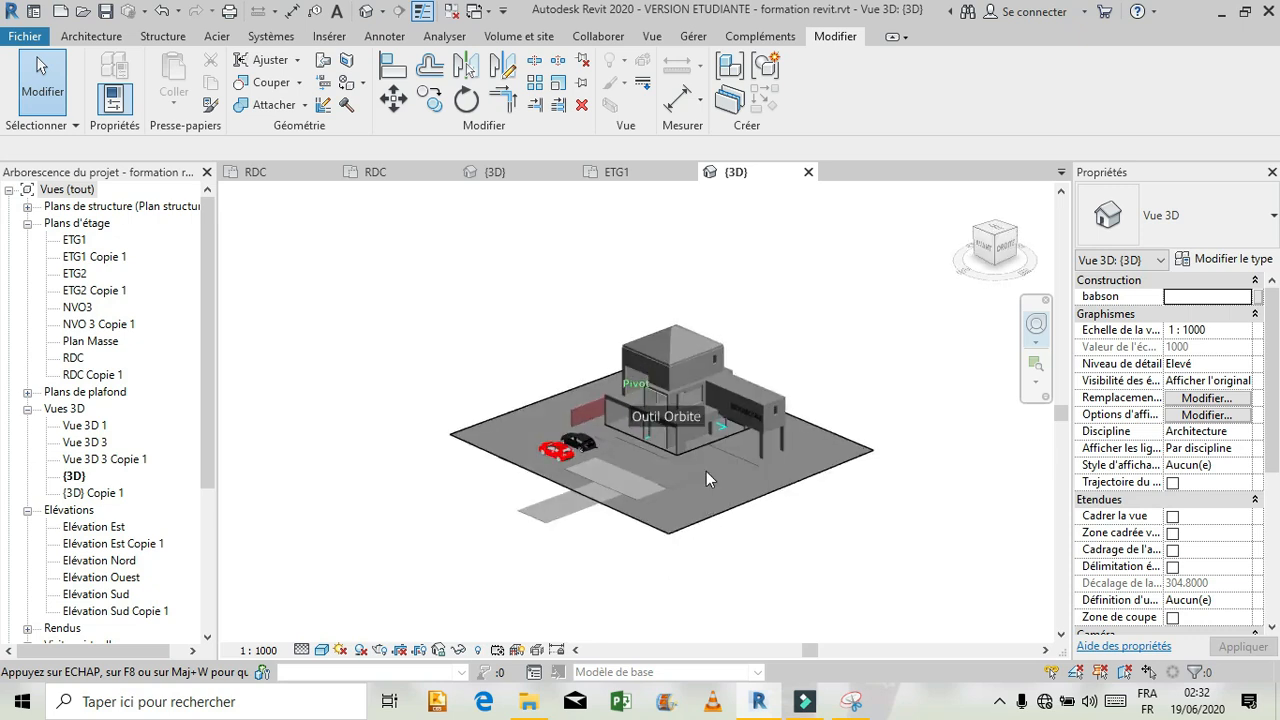
{"action": "left_click_drag", "start_coordinate": [681, 432], "coordinate": [681, 432]}
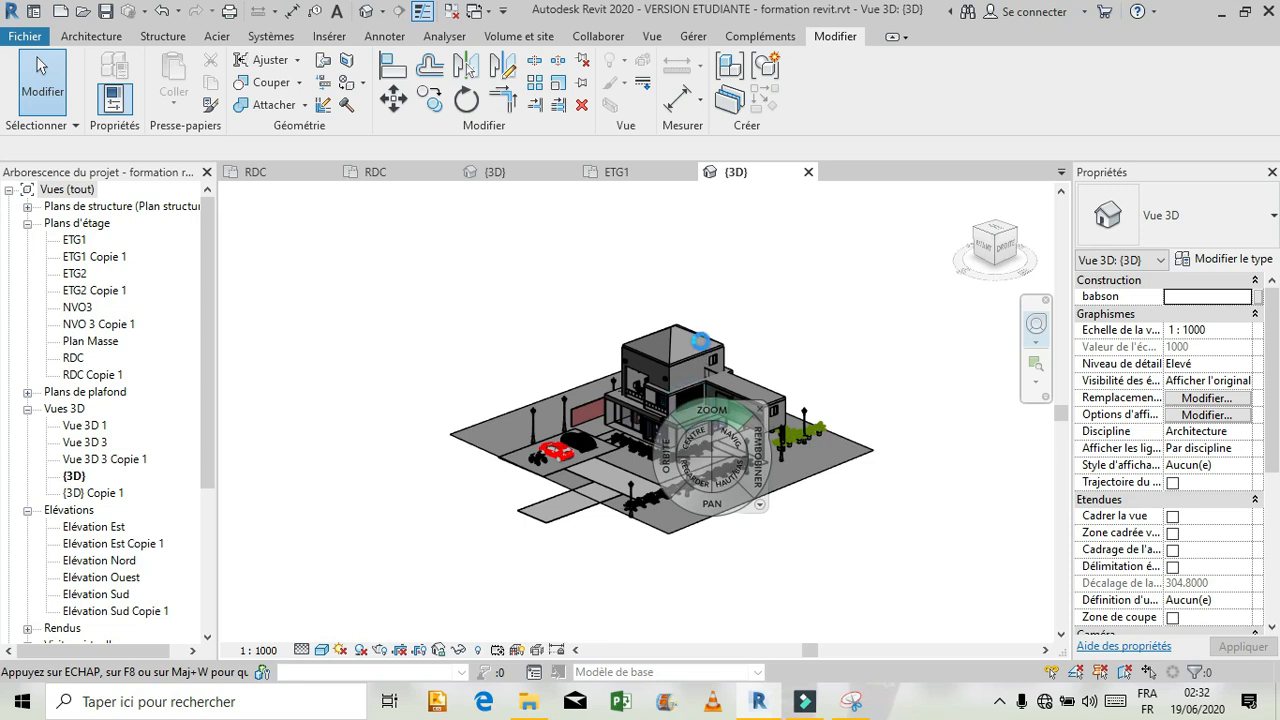
{"action": "left_click_drag", "start_coordinate": [703, 349], "coordinate": [703, 349]}
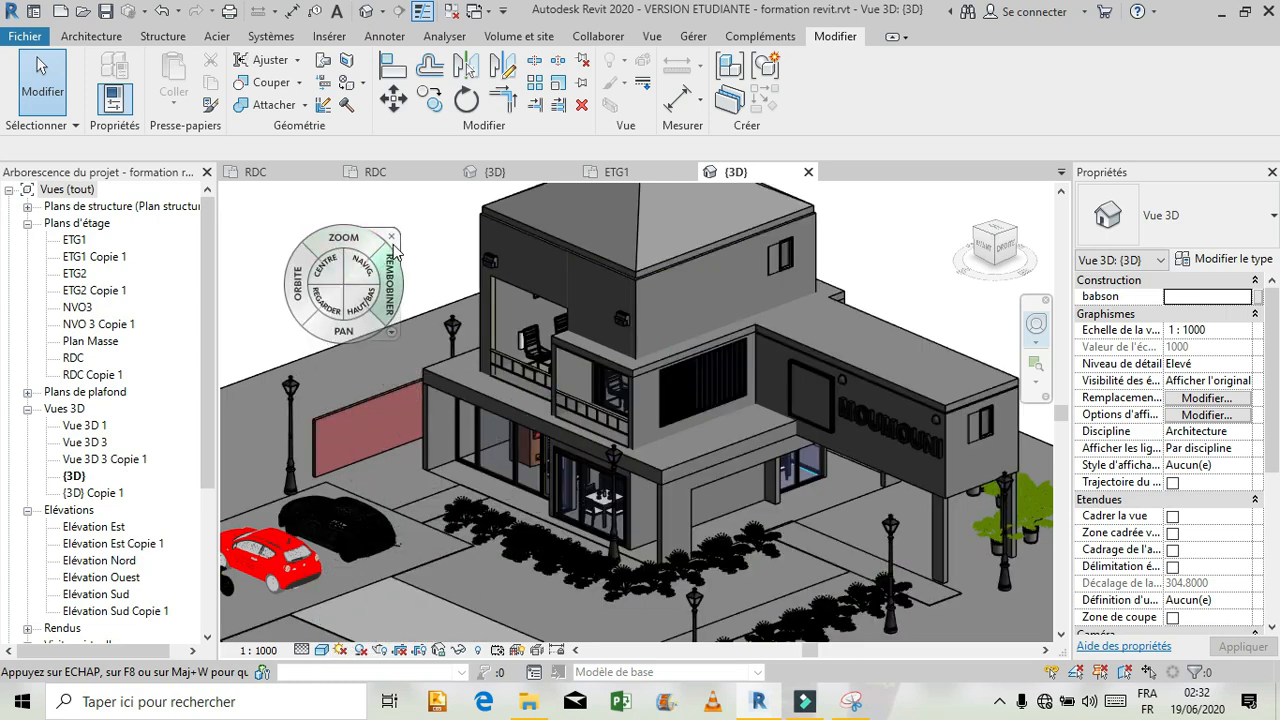
{"action": "left_click", "coordinate": [391, 237]}
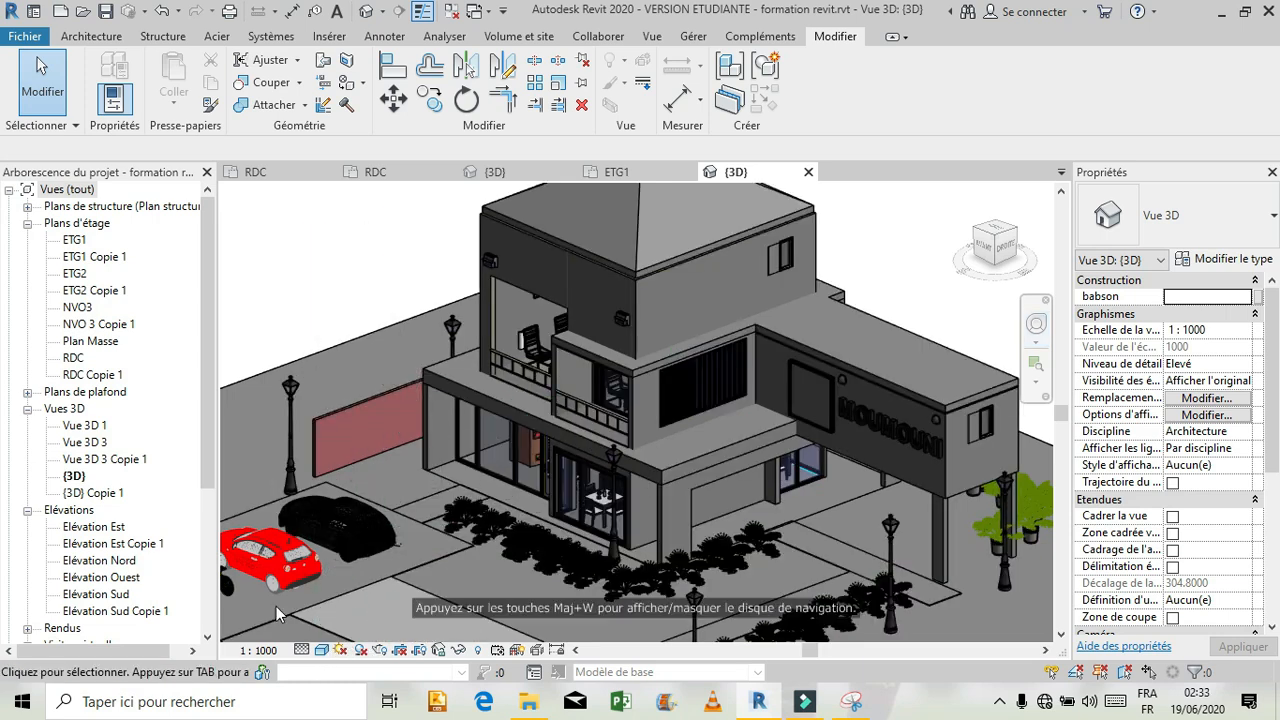
{"action": "left_click", "coordinate": [322, 651]}
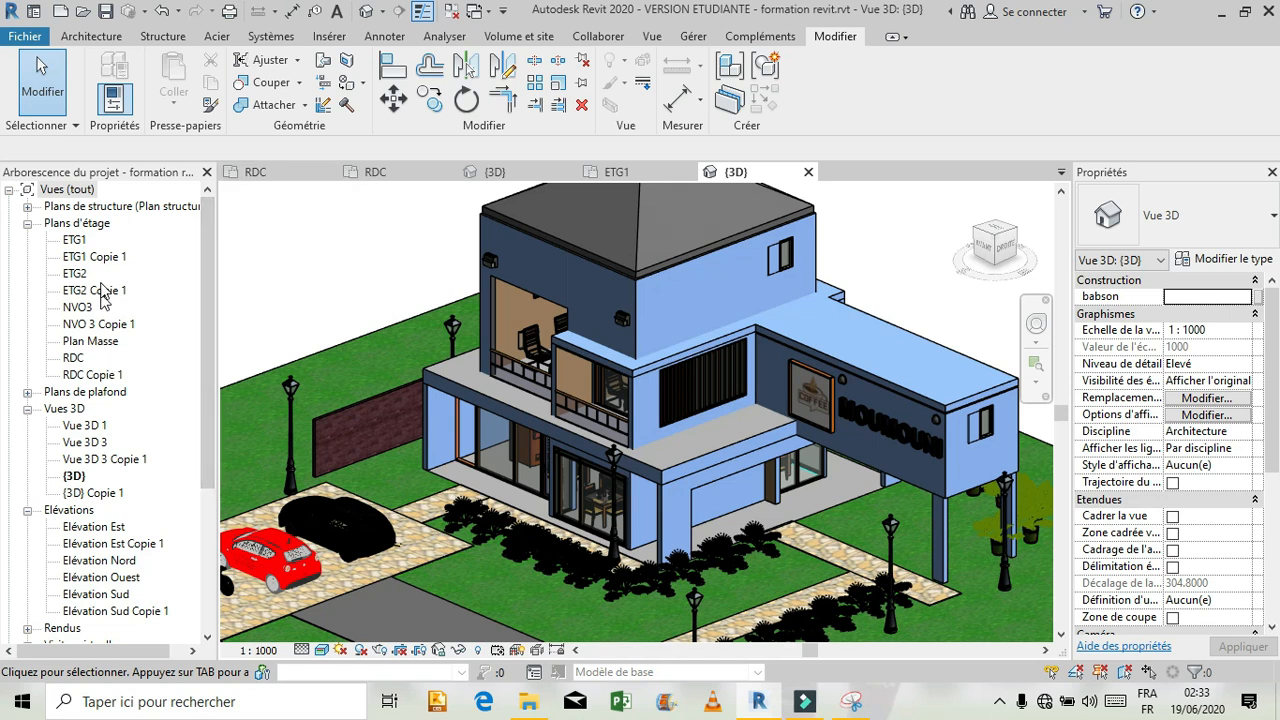
Return to Projet1 and open the ETG2 floor plan around the outline of the storey below
{"action": "left_click", "coordinate": [265, 178]}
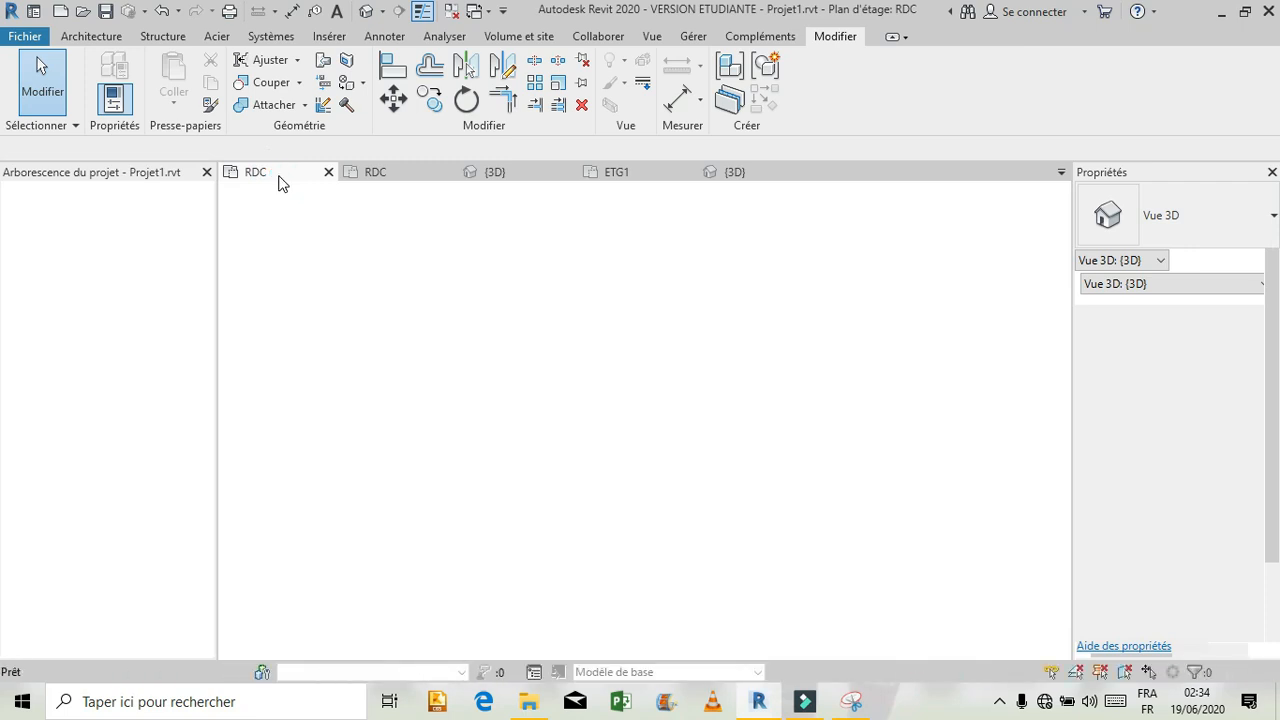
{"action": "scroll", "coordinate": [530, 375], "scroll_direction": "down", "scroll_amount": 2}
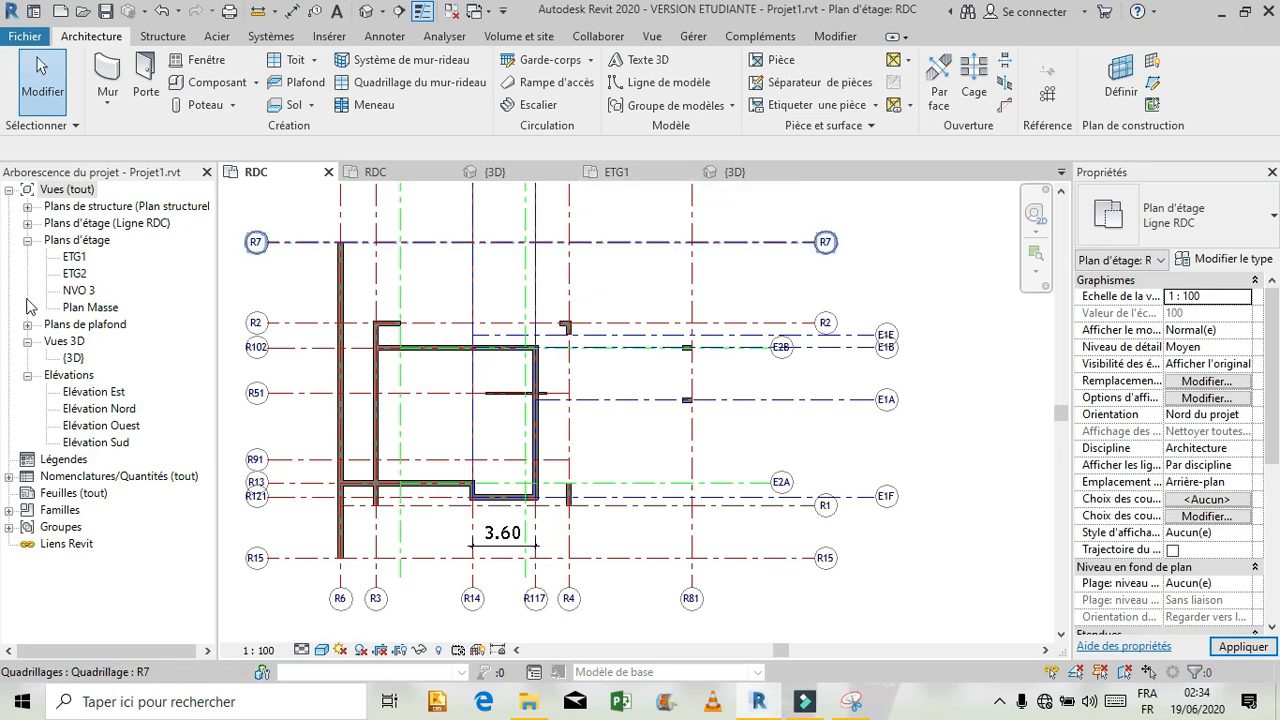
{"action": "double_click", "coordinate": [70, 276]}
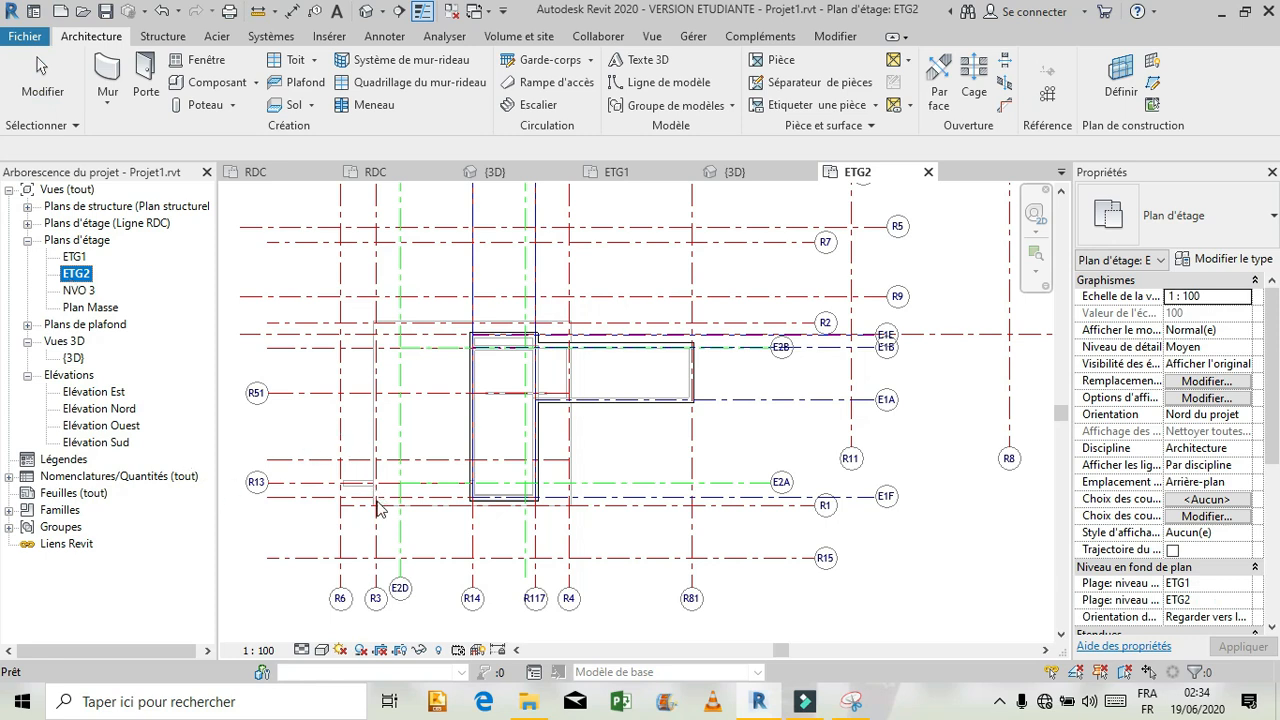
{"action": "scroll", "coordinate": [369, 465], "scroll_direction": "up", "scroll_amount": 1}
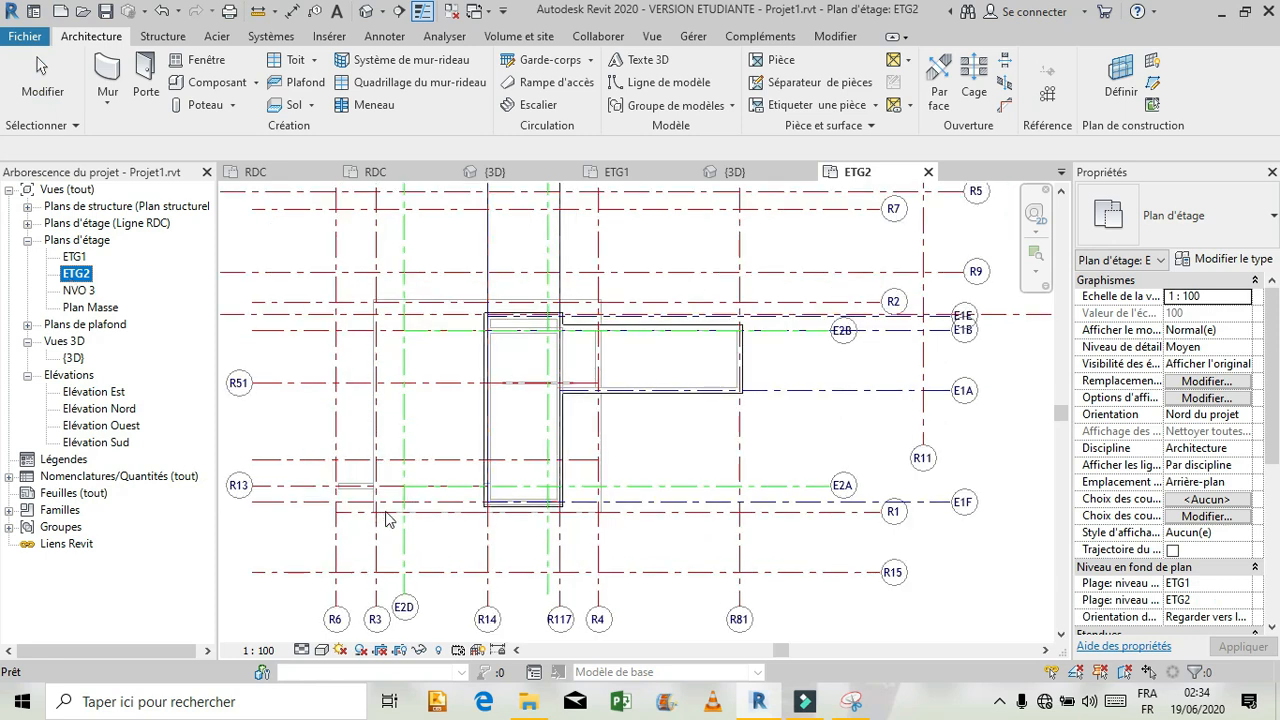
{"action": "left_click", "coordinate": [406, 422]}
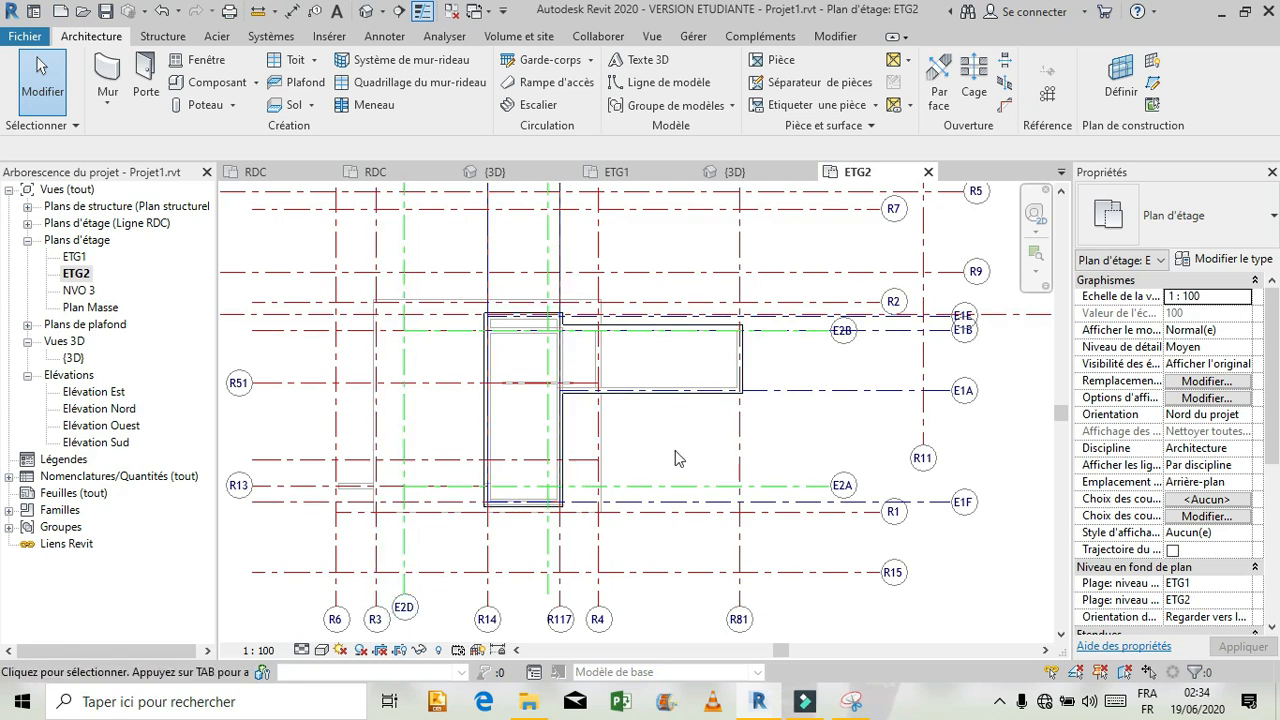
{"action": "scroll", "coordinate": [385, 460], "scroll_direction": "up", "scroll_amount": 2}
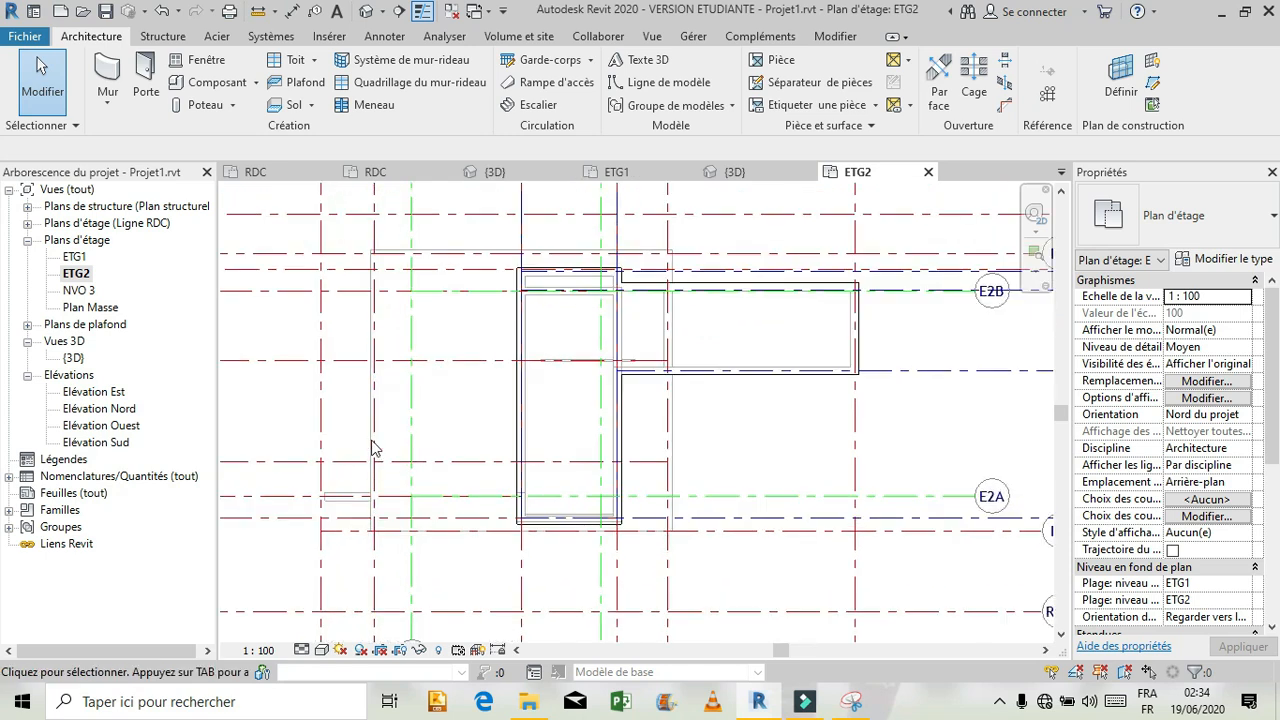
Draw a Mur ext wall on ETG2 up to NVO 3, along grid E2B from the slab edge near R14 to grid E2D
{"action": "left_click", "coordinate": [103, 67]}
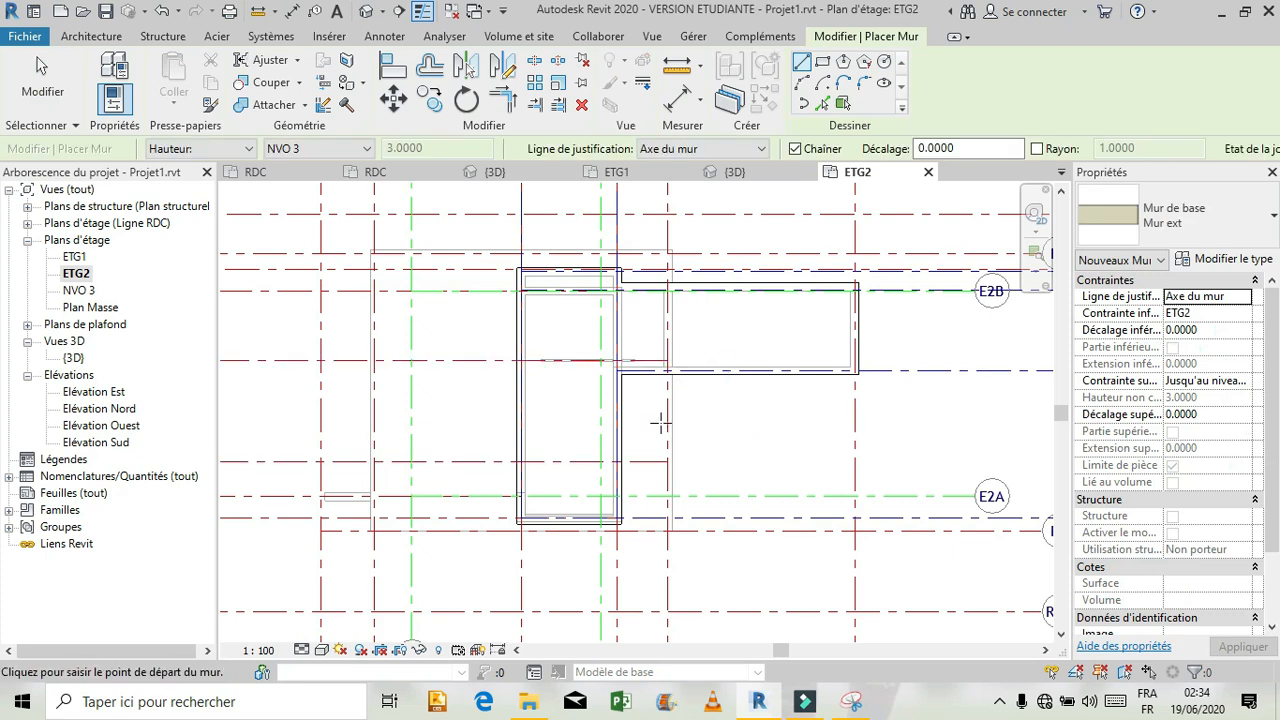
{"action": "scroll", "coordinate": [393, 298], "scroll_direction": "up", "scroll_amount": 2}
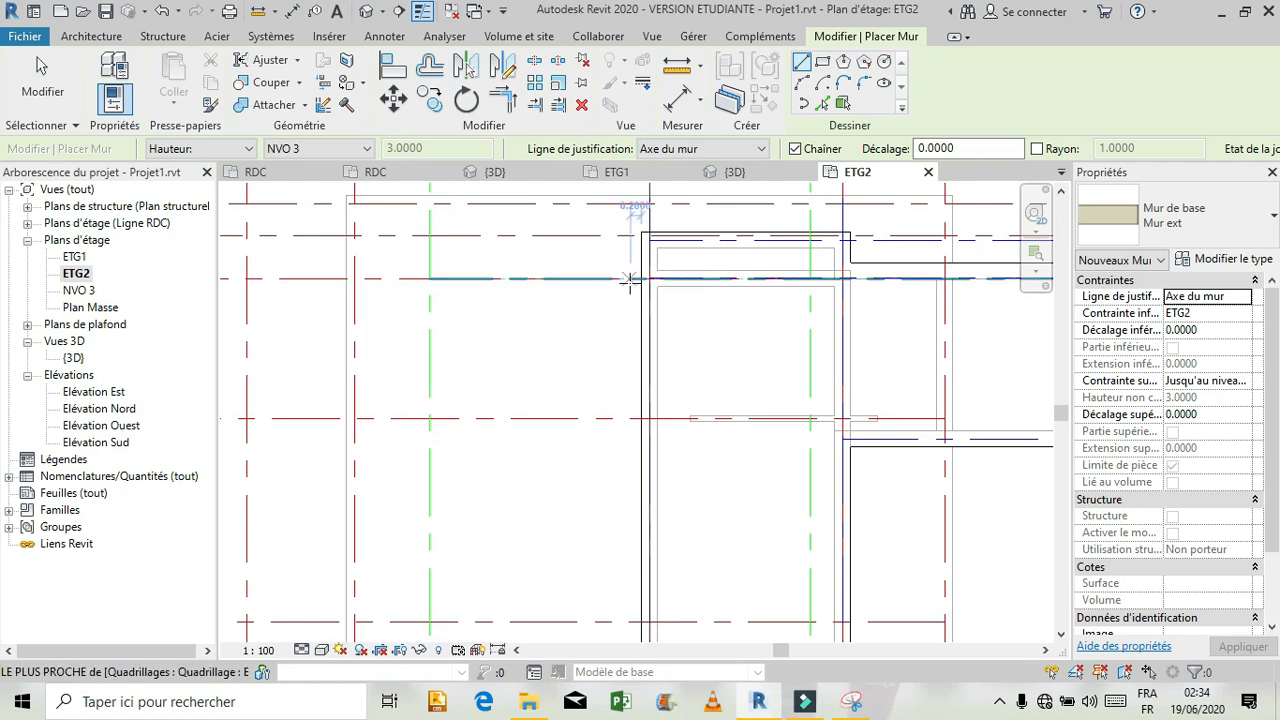
{"action": "scroll", "coordinate": [632, 283], "scroll_direction": "down", "scroll_amount": 2}
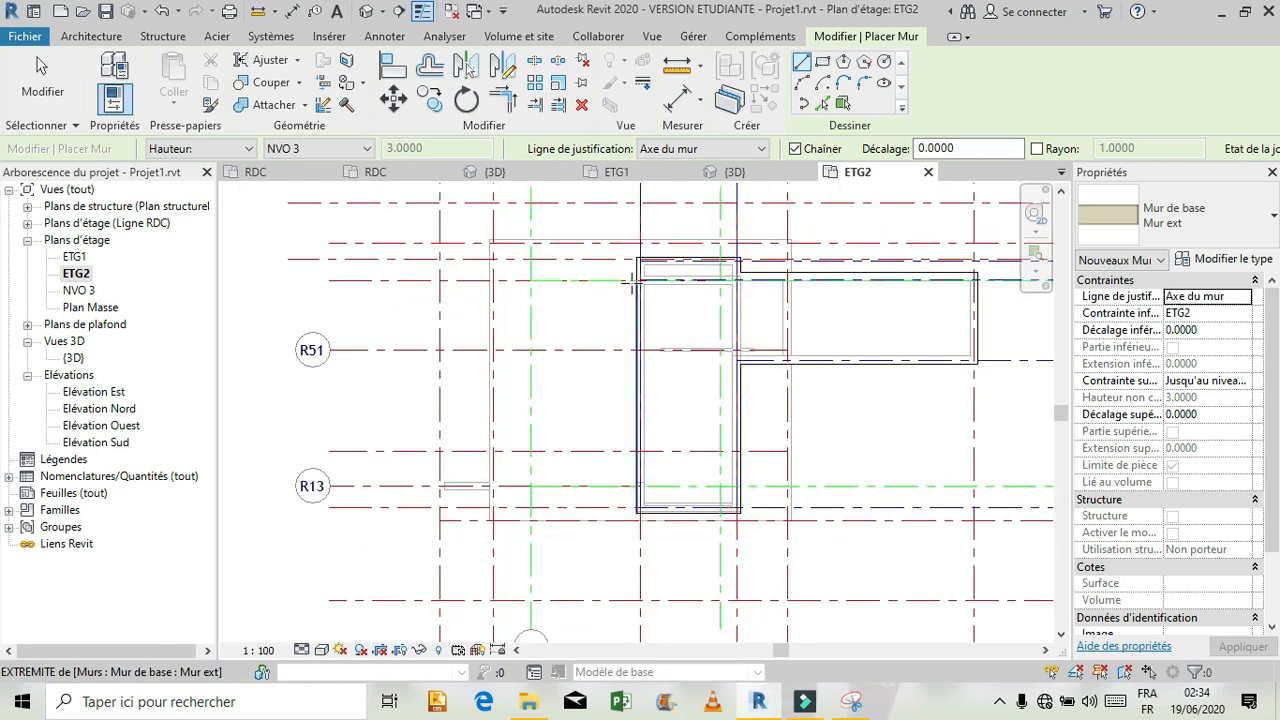
{"action": "scroll", "coordinate": [632, 283], "scroll_direction": "up", "scroll_amount": 4}
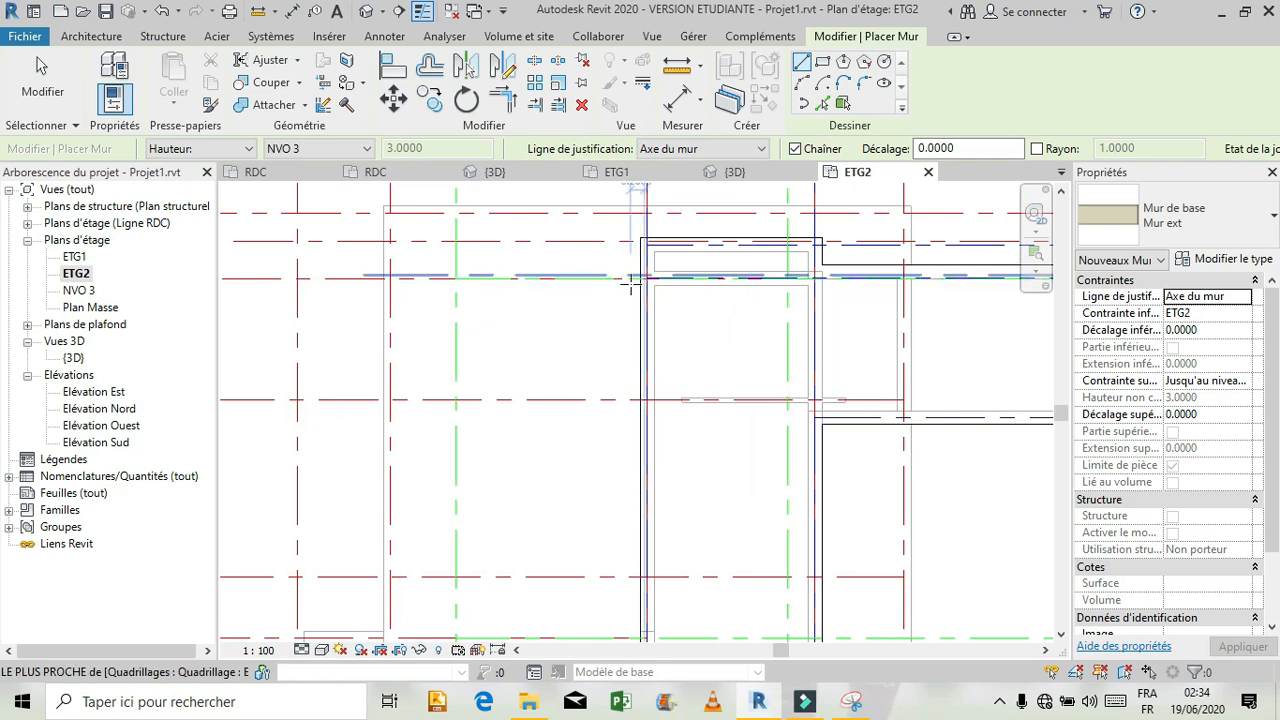
{"action": "left_click", "coordinate": [647, 271]}
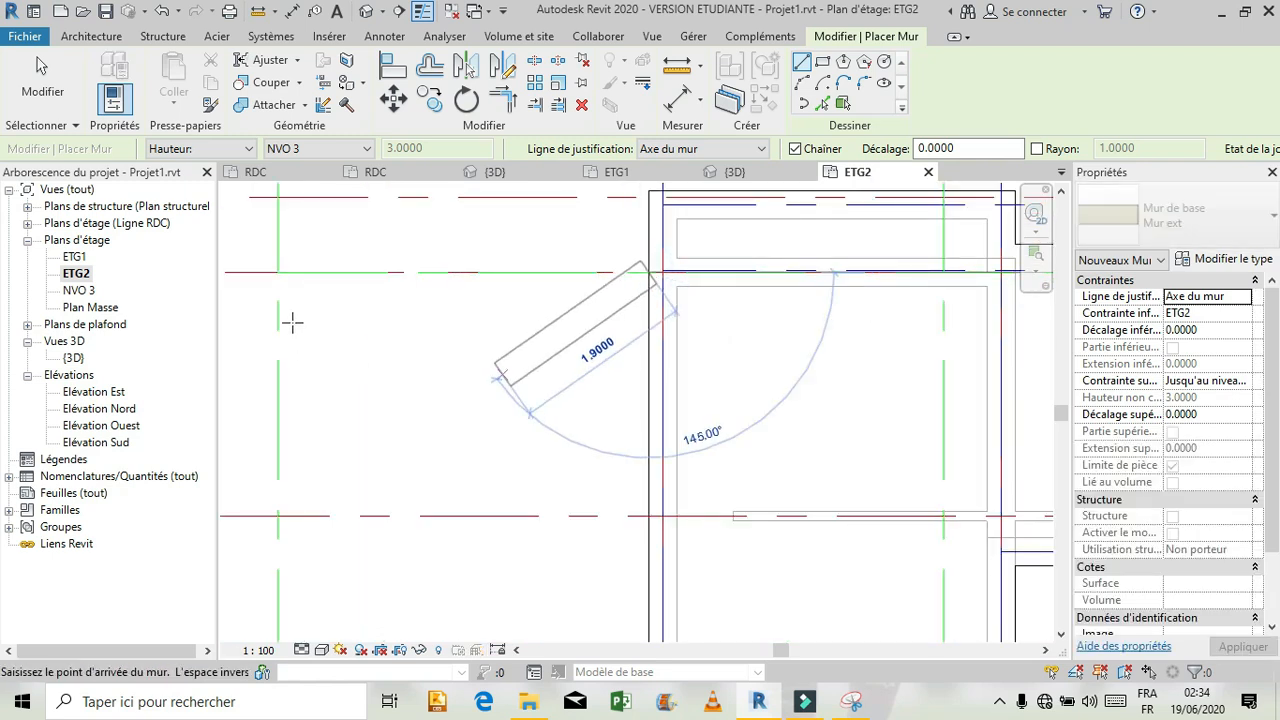
{"action": "left_click", "coordinate": [278, 272]}
{"action": "scroll", "coordinate": [645, 232], "scroll_direction": "down", "scroll_amount": 1}
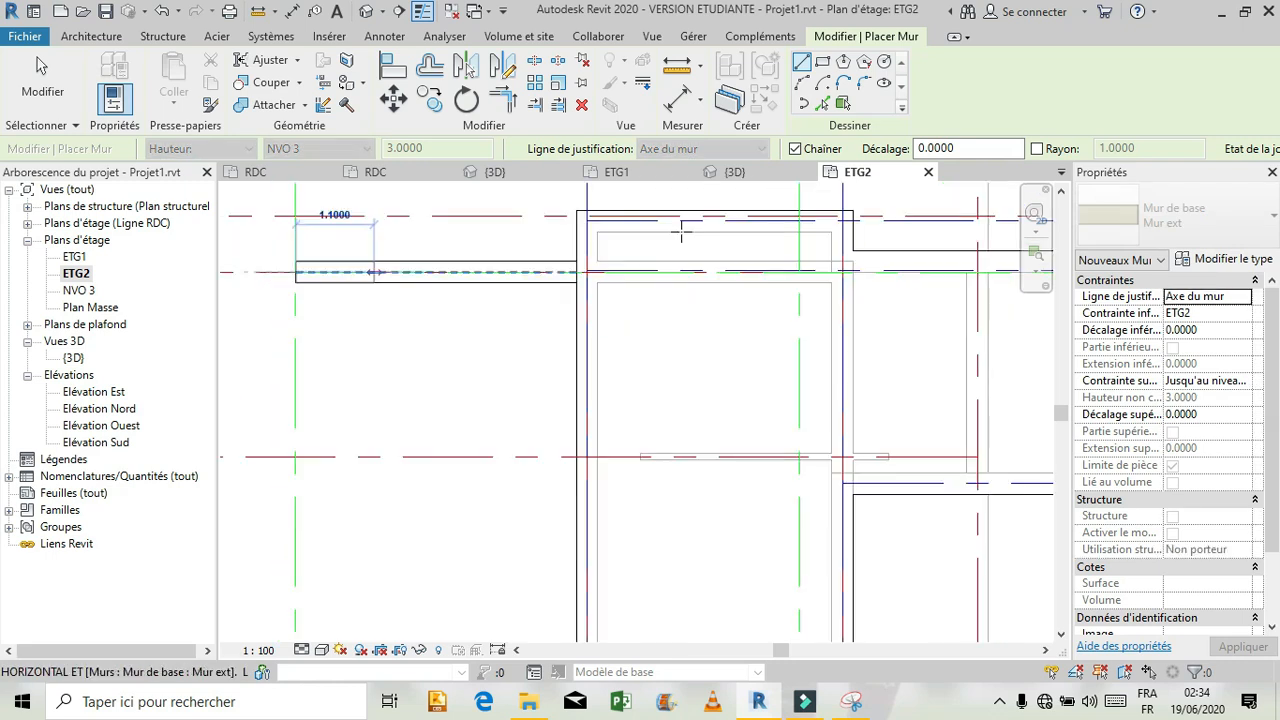
Continue the Mur ext chain along grid E2D with a wall about 7.7 m long ending at grid E2A
{"action": "scroll", "coordinate": [614, 258], "scroll_direction": "down", "scroll_amount": 1}
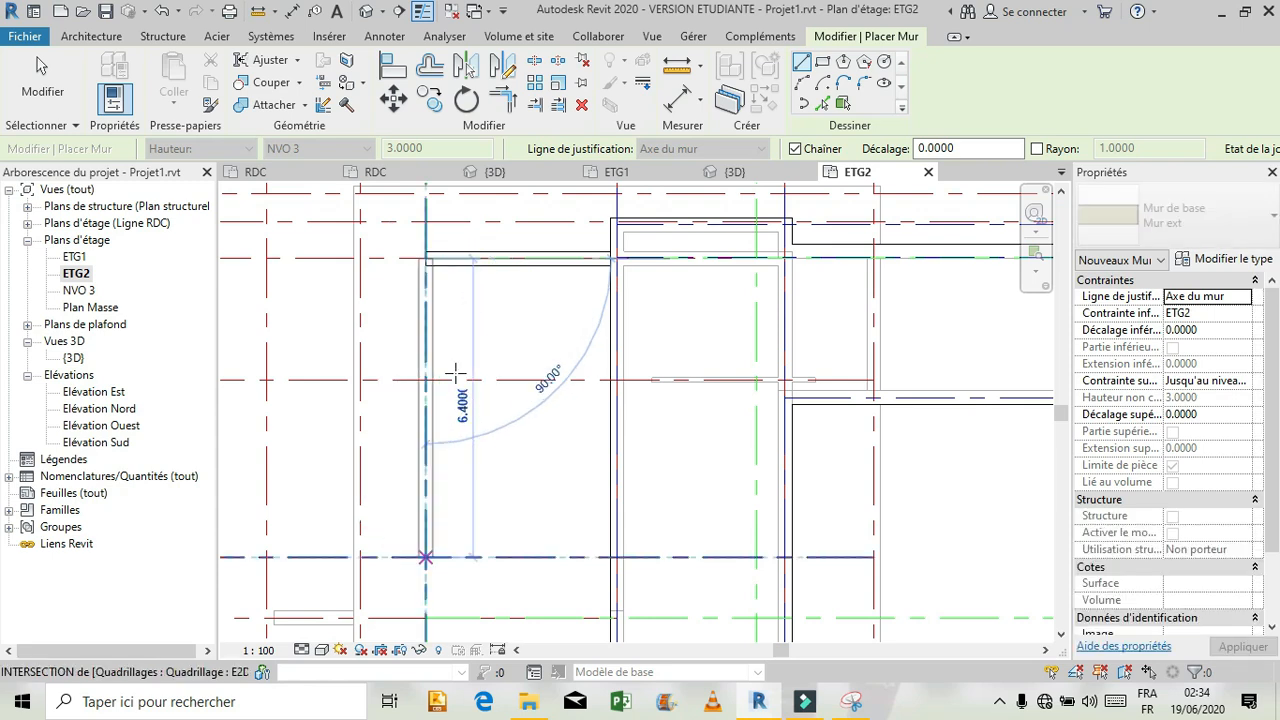
{"action": "scroll", "coordinate": [462, 420], "scroll_direction": "down", "scroll_amount": 1}
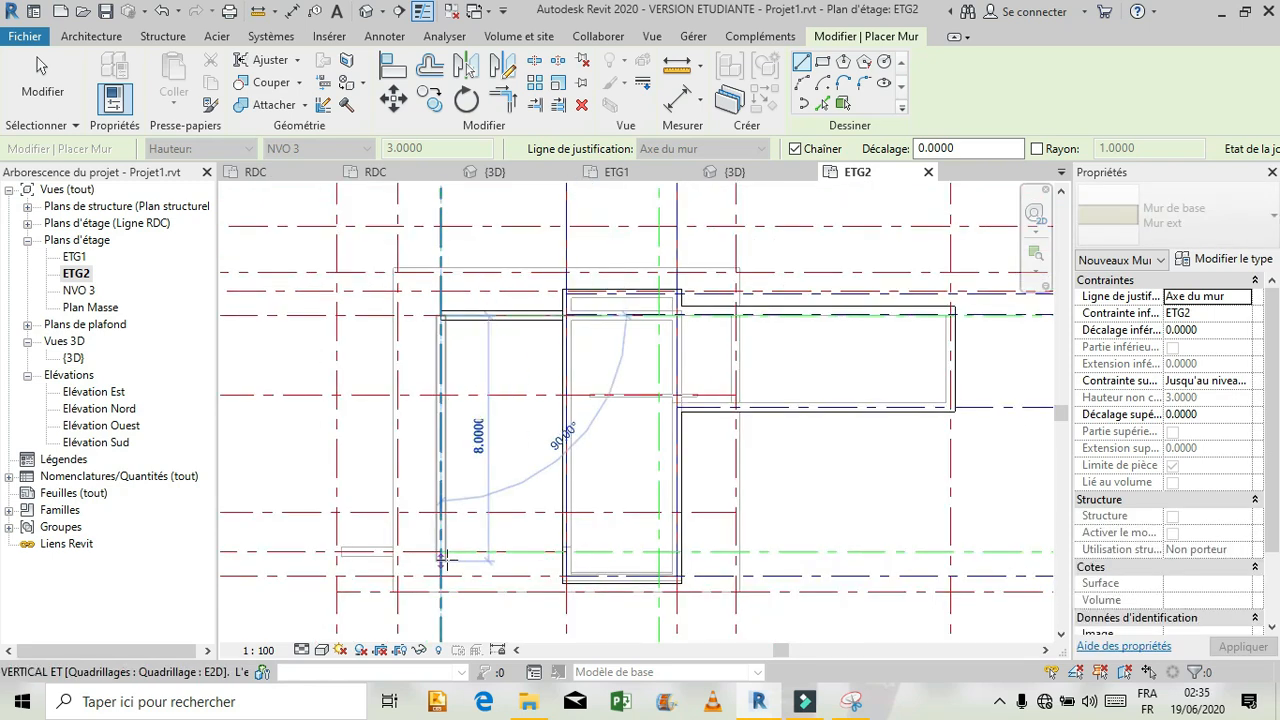
{"action": "scroll", "coordinate": [440, 590], "scroll_direction": "up", "scroll_amount": 2}
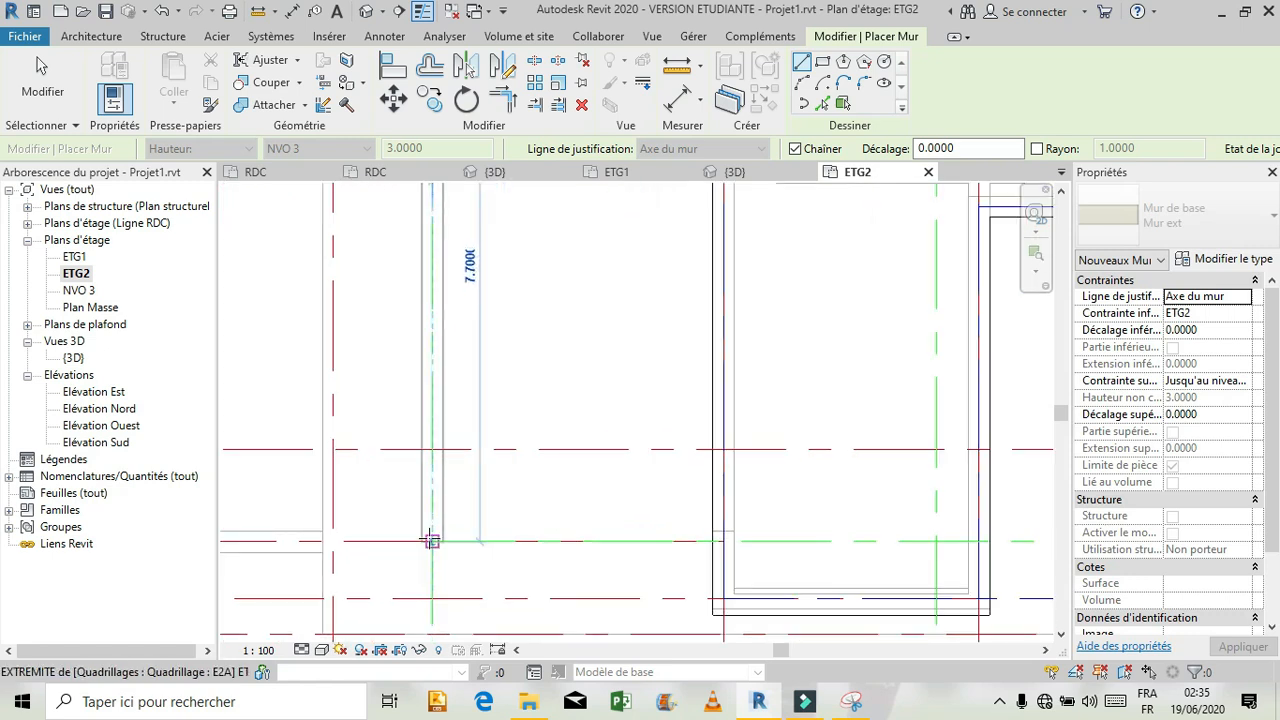
{"action": "left_click", "coordinate": [431, 541]}
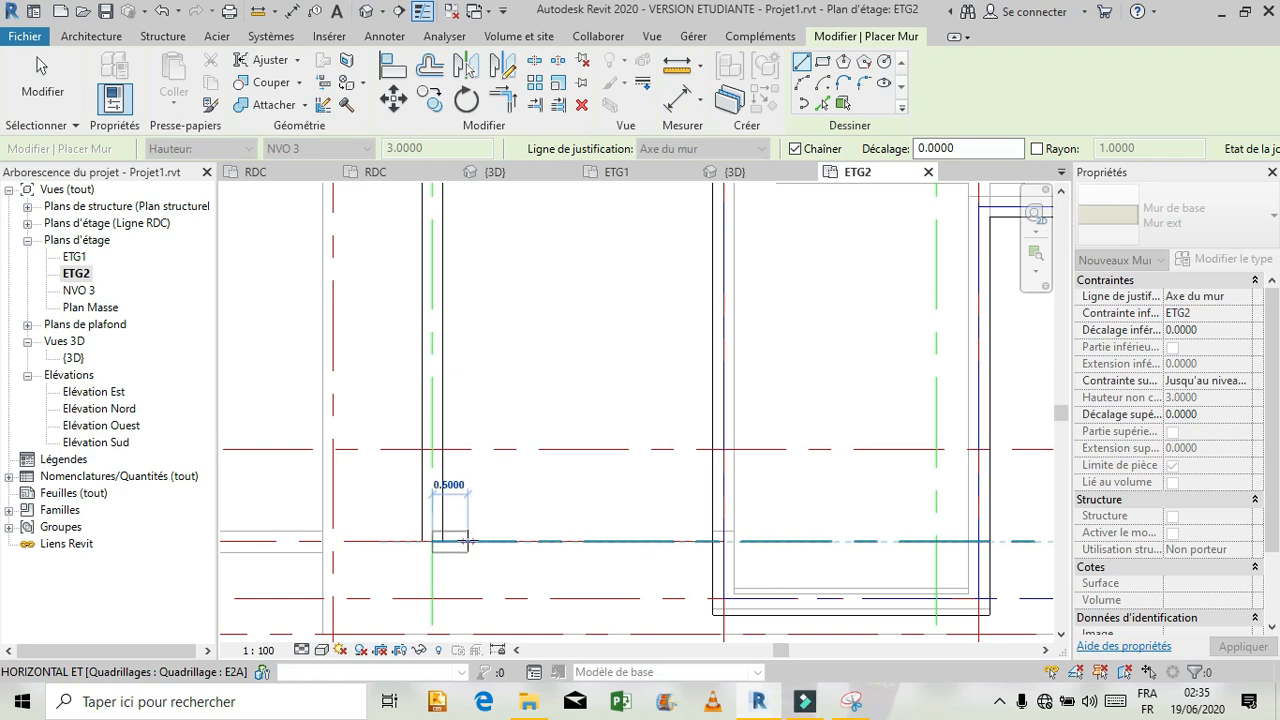
Draw Mur ext walls along grid E2A, about 0.5 m from grid E2D and another 3.45 m to the slab edge near R14
{"action": "left_click", "coordinate": [467, 541]}
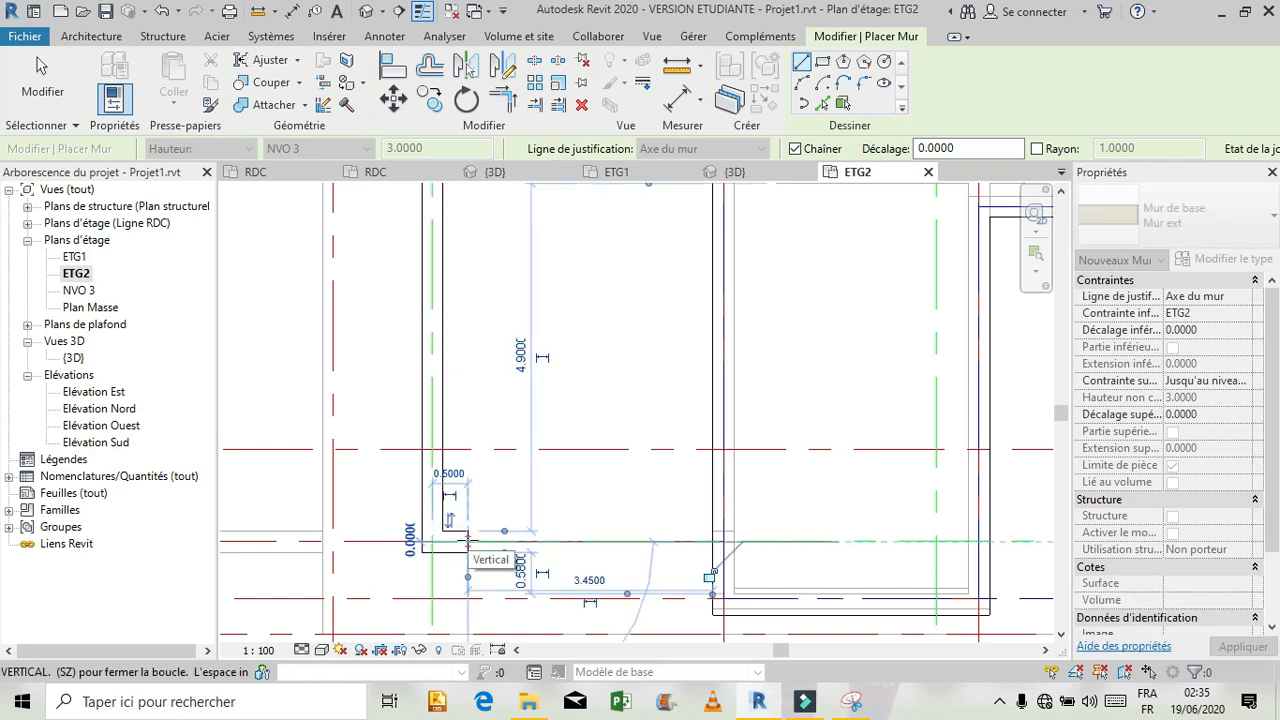
{"action": "key", "text": "Escape"}
{"action": "key", "text": "Escape"}
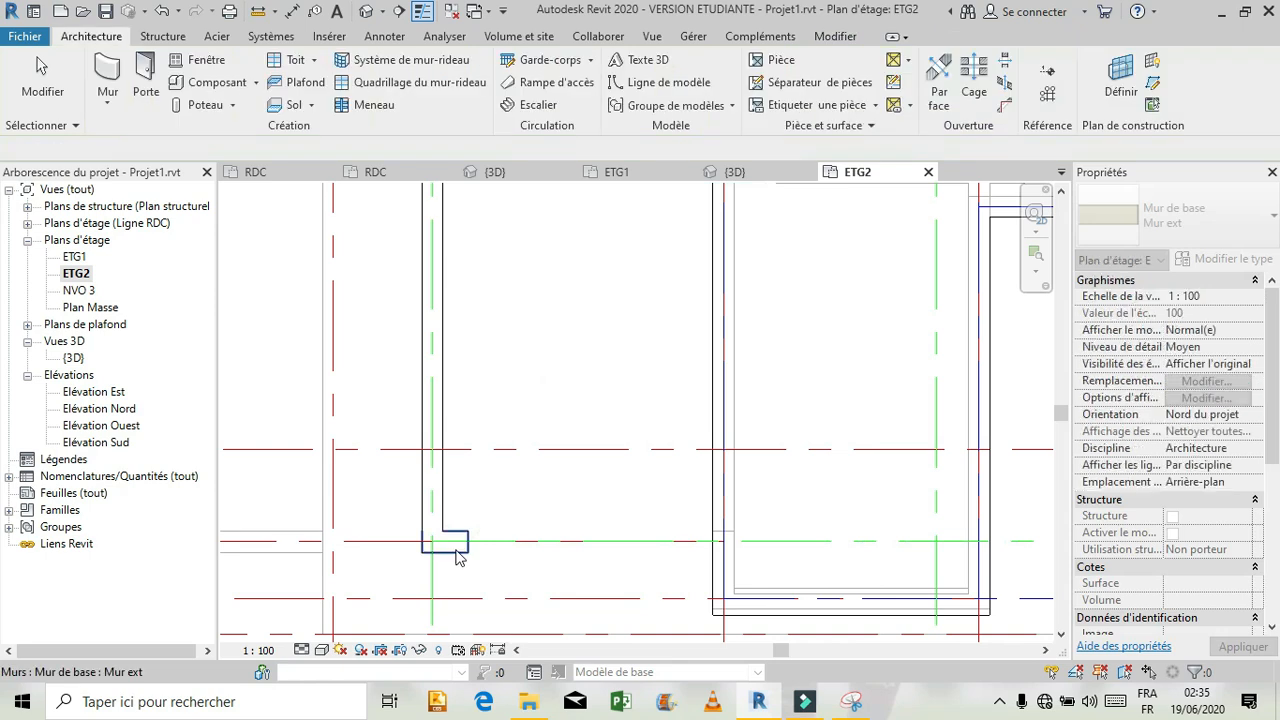
{"action": "left_click", "coordinate": [459, 553]}
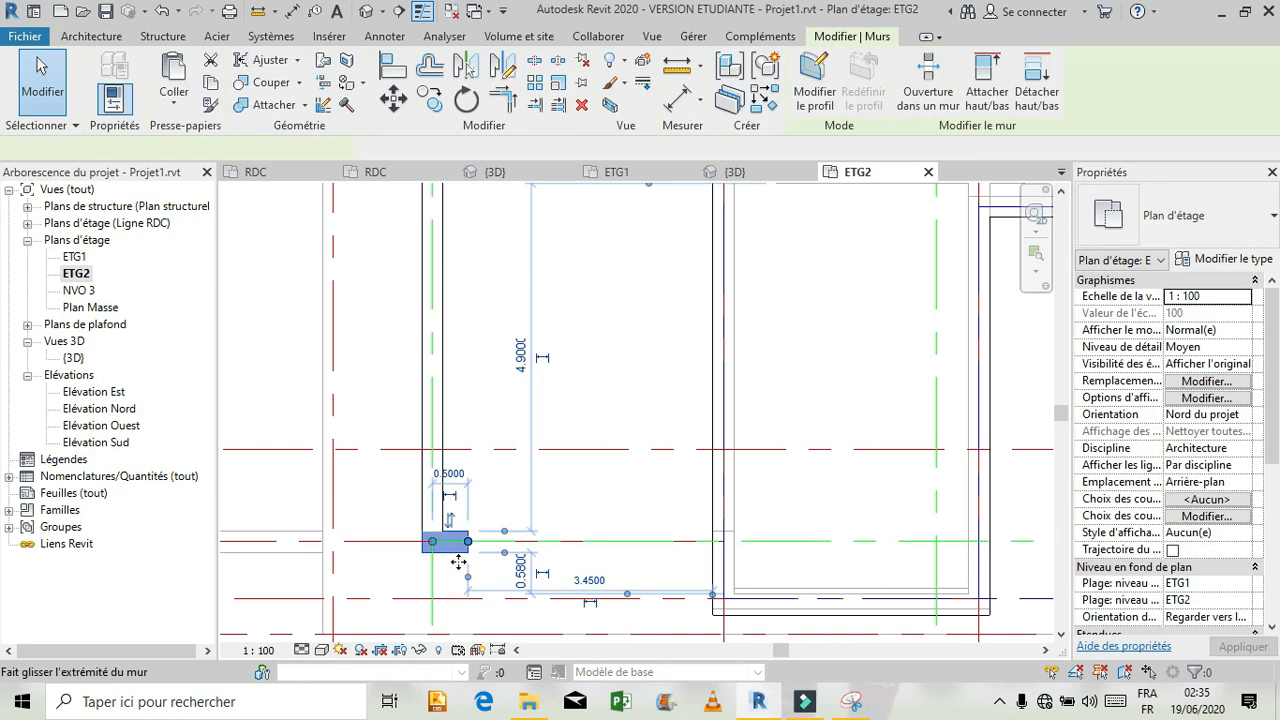
{"action": "left_click", "coordinate": [444, 585]}
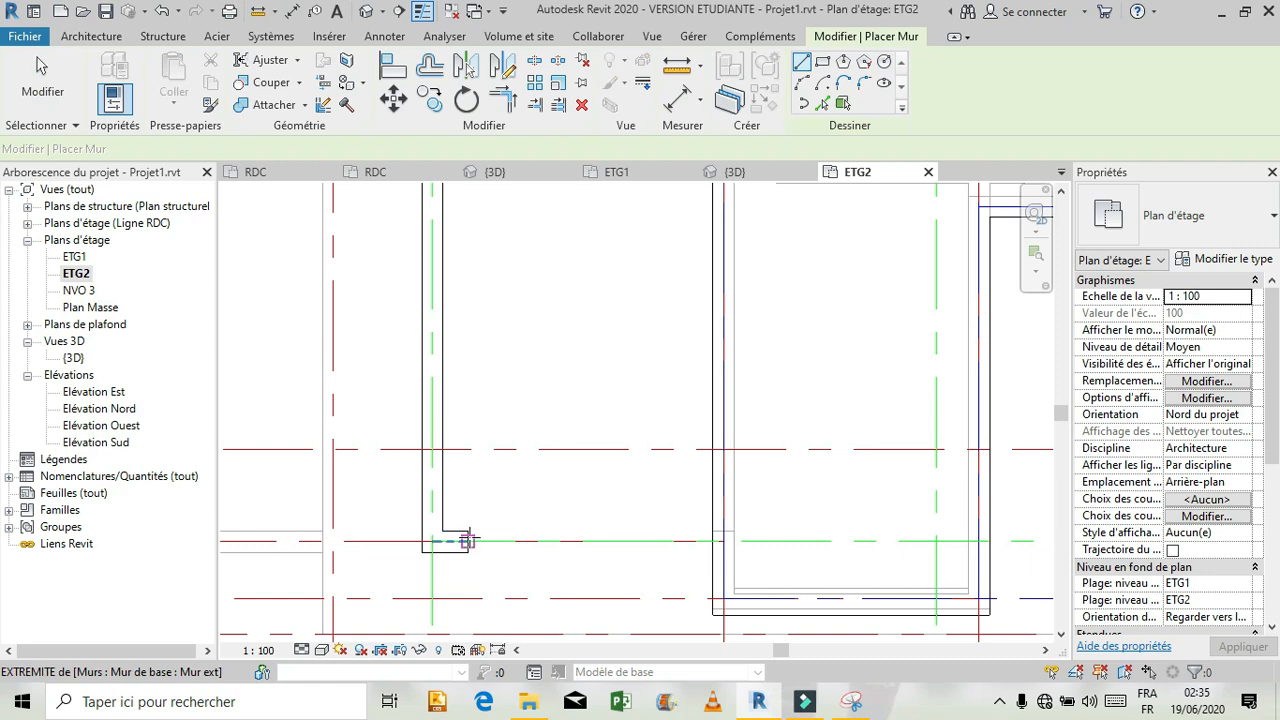
{"action": "left_click", "coordinate": [468, 541]}
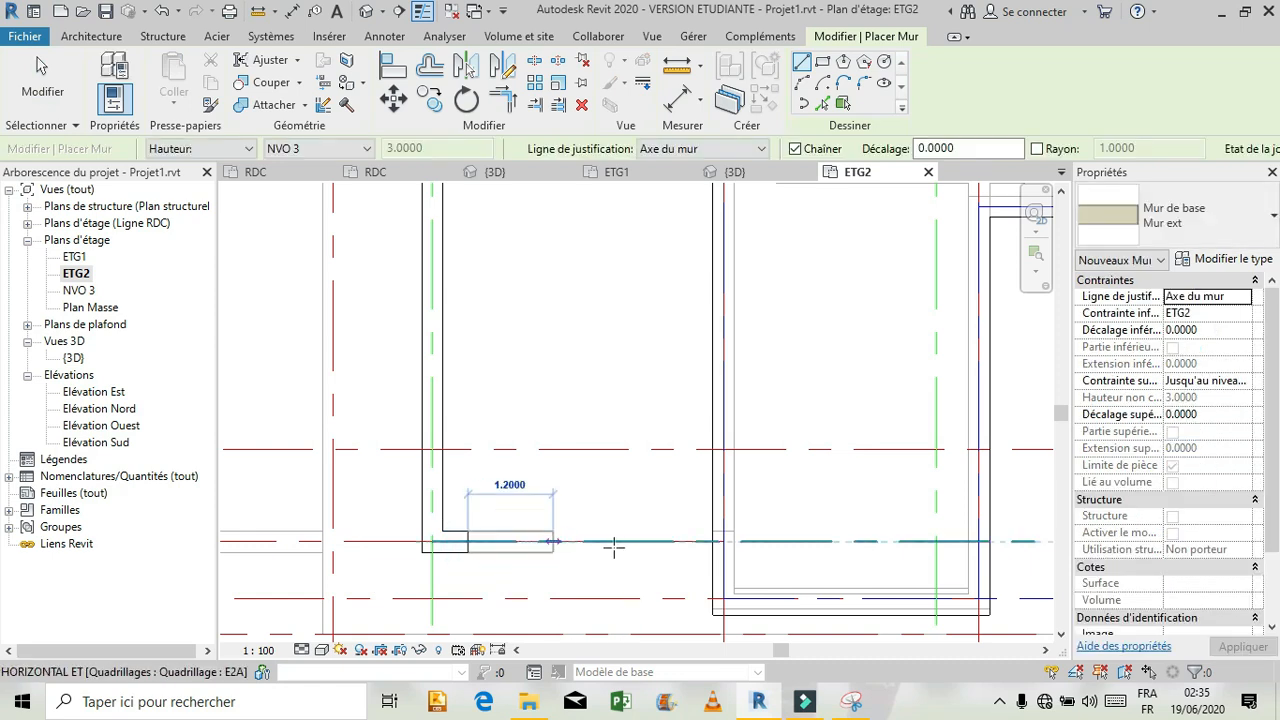
{"action": "left_click", "coordinate": [714, 542]}
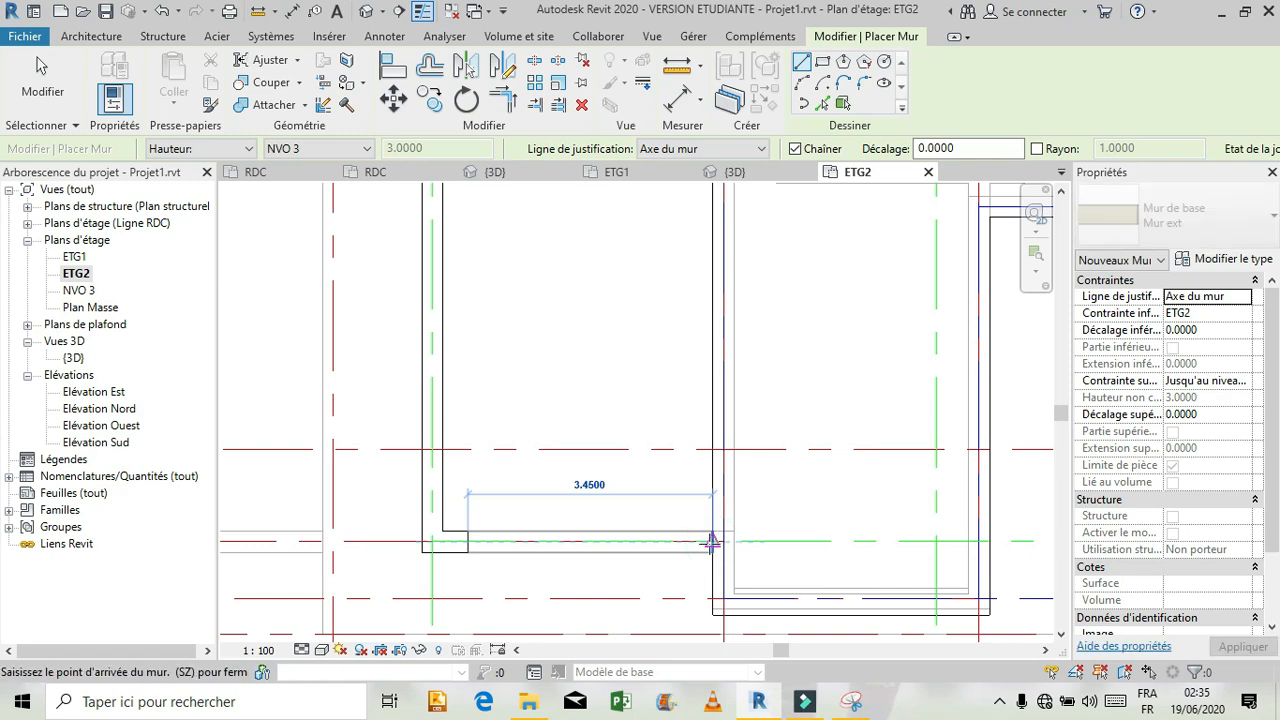
{"action": "key", "text": "Escape"}
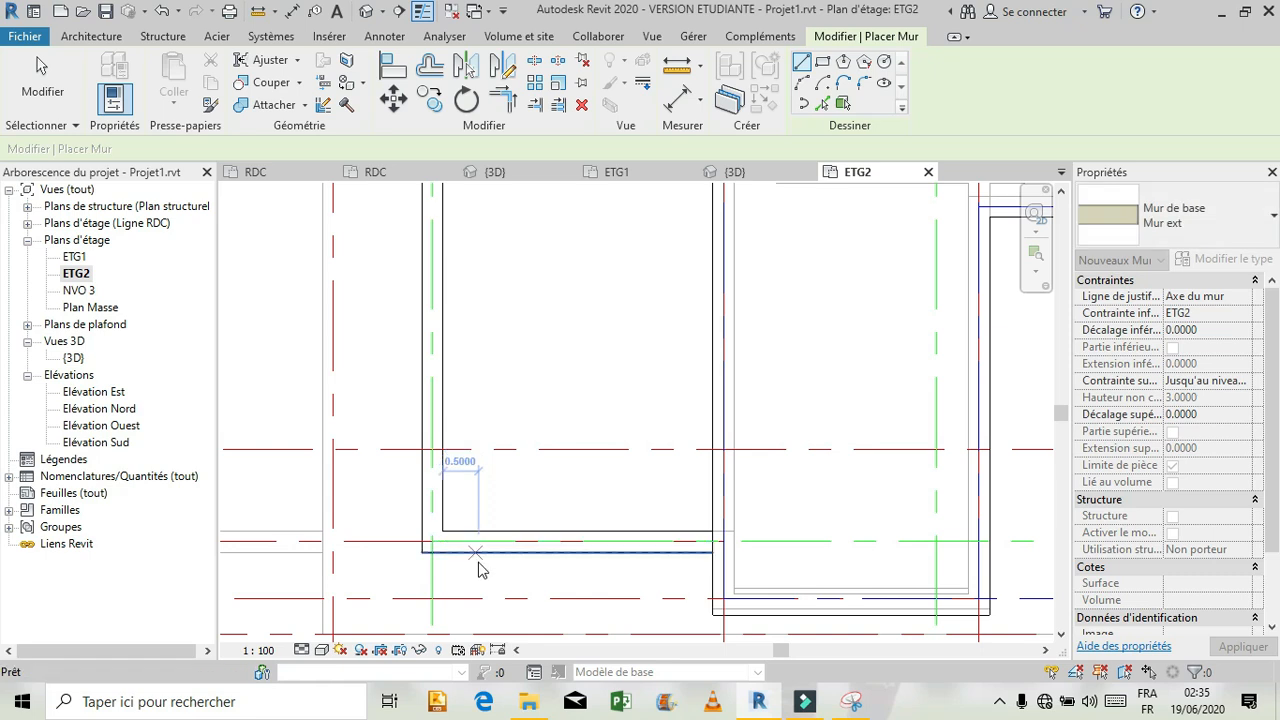
{"action": "key", "text": "Escape"}
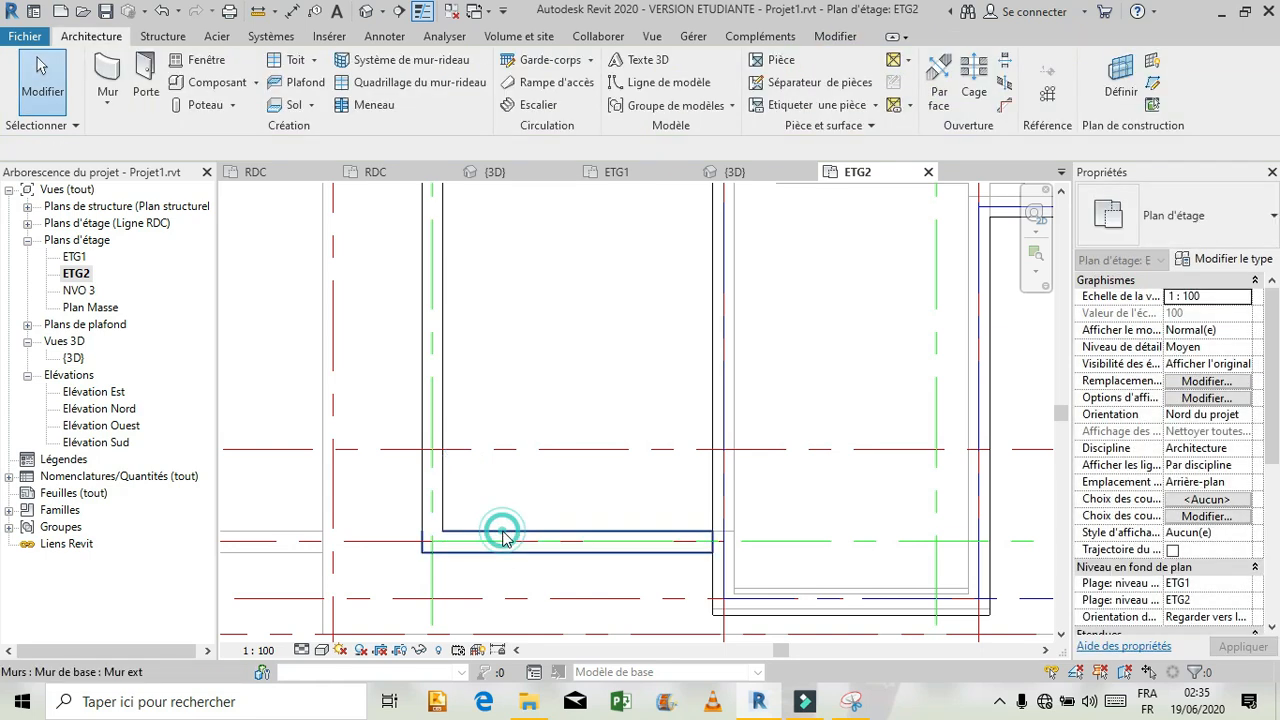
Select the three walls along grids E2A, E2D and E2B and set their base constraint to ETG1 and top constraint to ETG2
{"action": "left_click", "coordinate": [490, 541]}
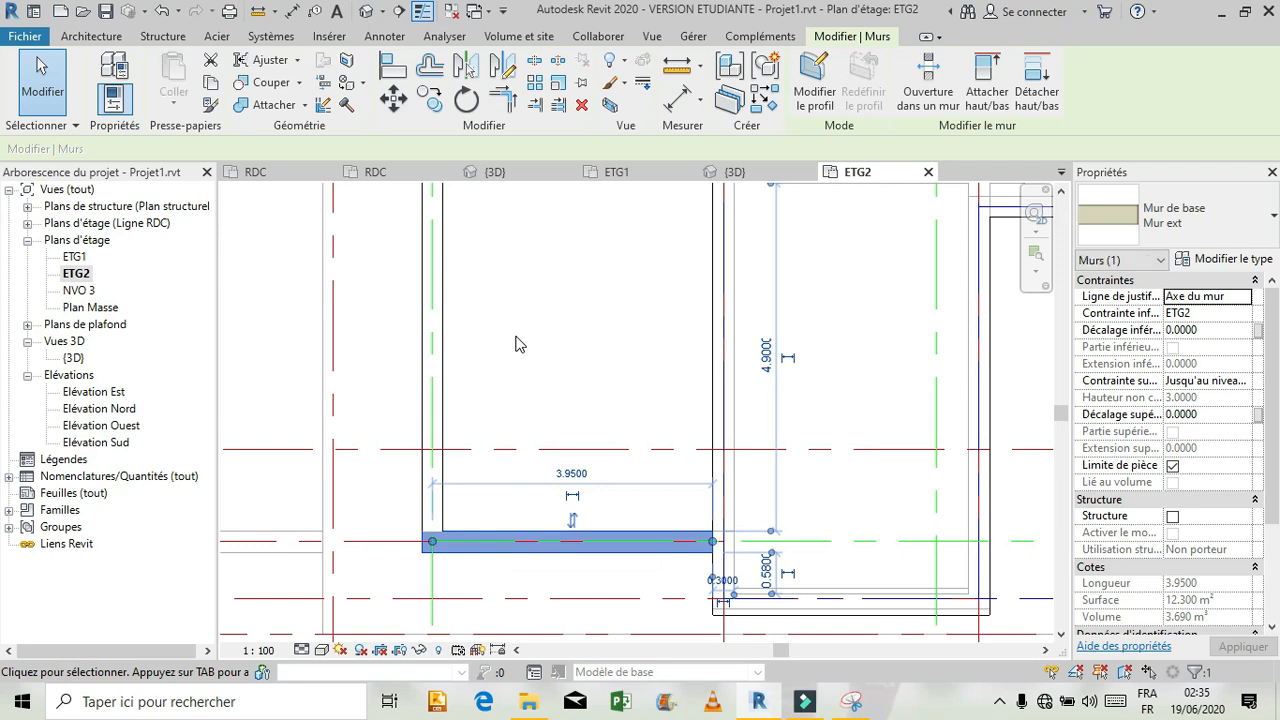
{"action": "scroll", "coordinate": [505, 353], "scroll_direction": "down", "scroll_amount": 1}
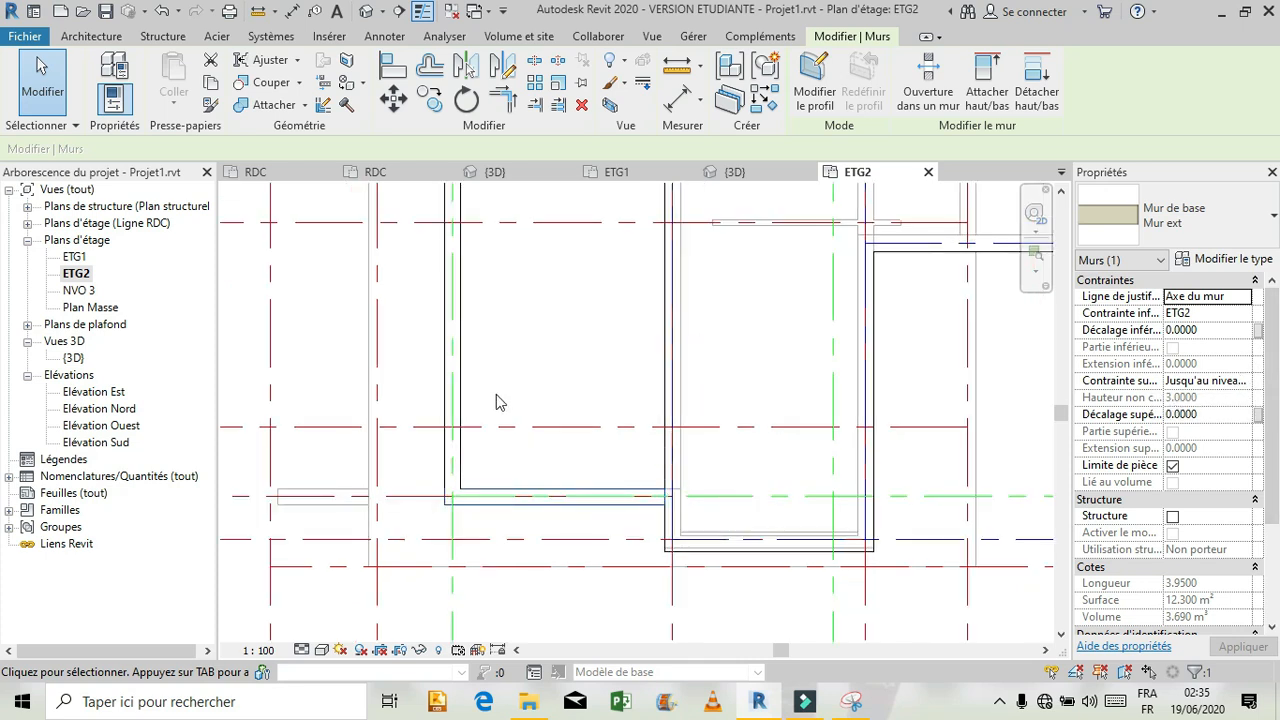
{"action": "scroll", "coordinate": [499, 402], "scroll_direction": "down", "scroll_amount": 4}
{"action": "scroll", "coordinate": [503, 337], "scroll_direction": "up", "scroll_amount": 2}
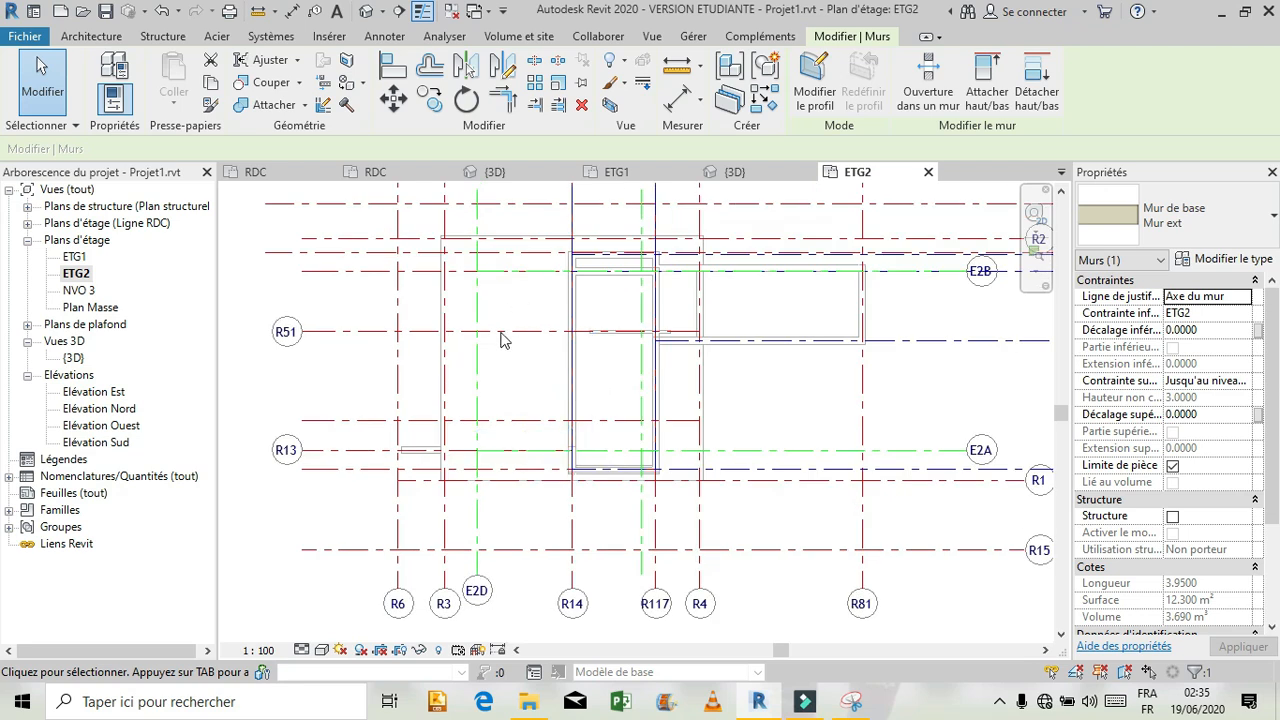
{"action": "key", "text": "Tab"}
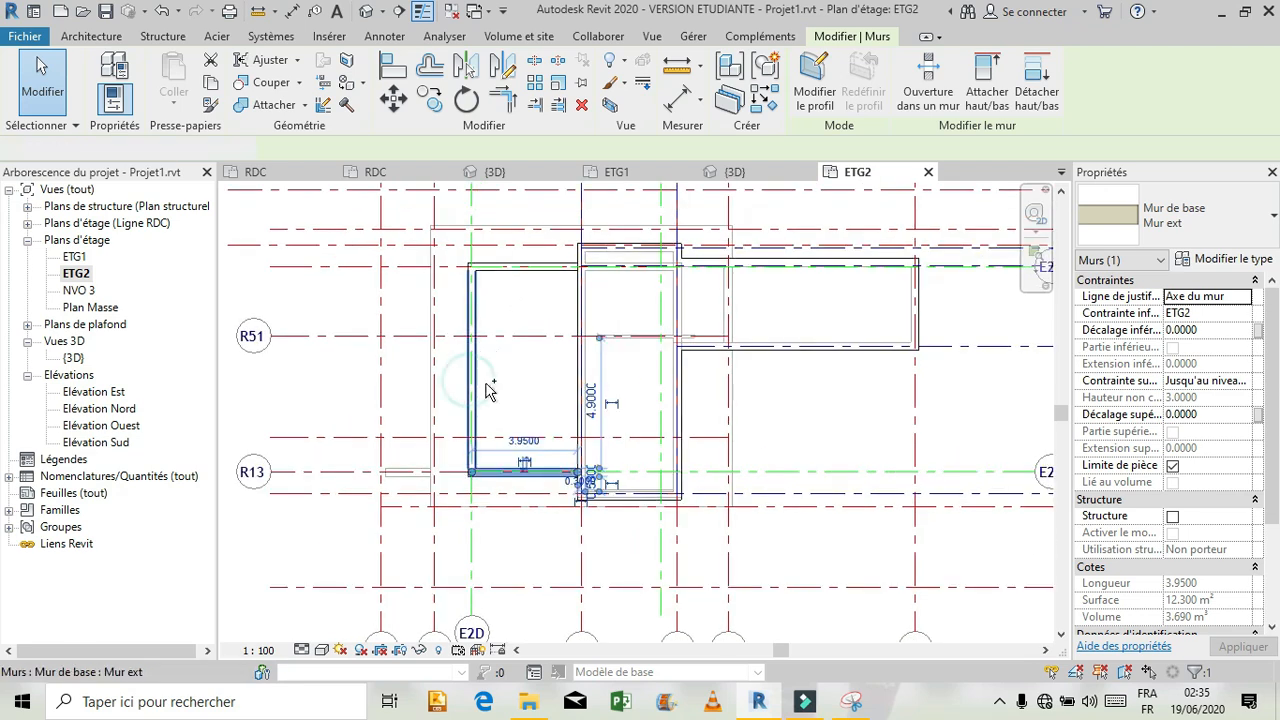
{"action": "left_click", "coordinate": [528, 283]}
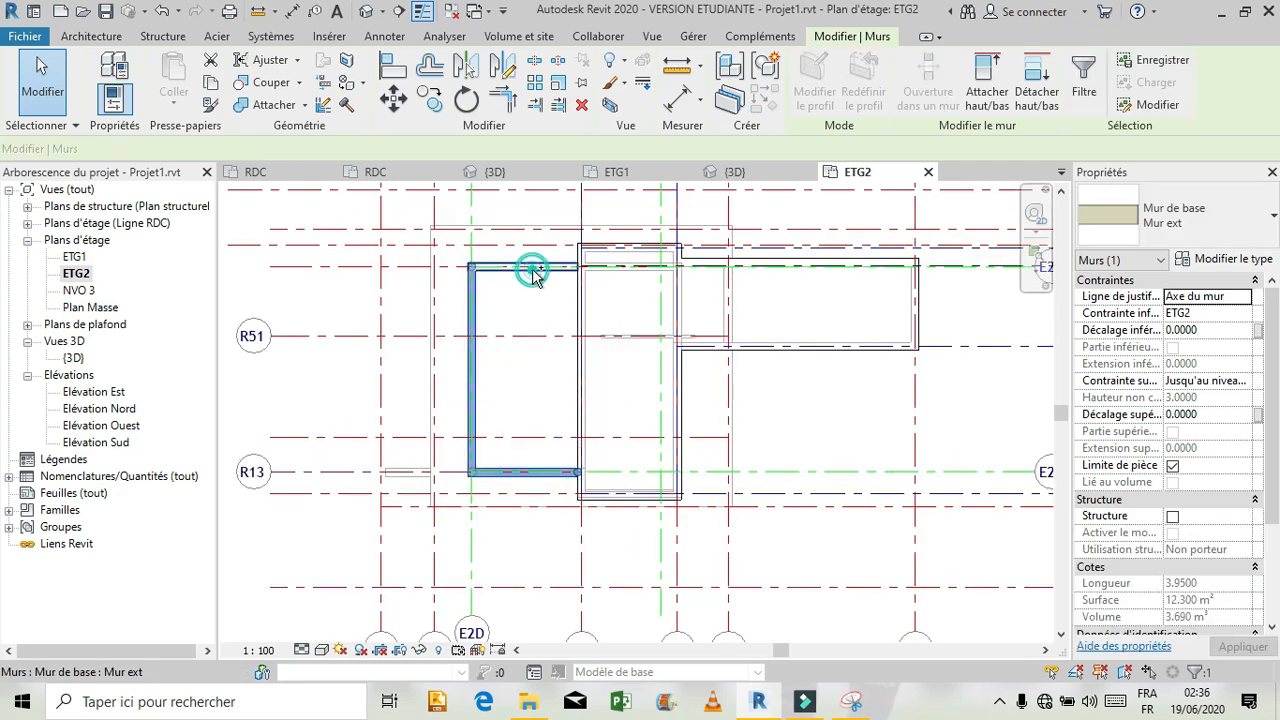
{"action": "left_click", "coordinate": [1240, 298]}
{"action": "left_click", "coordinate": [1245, 314]}
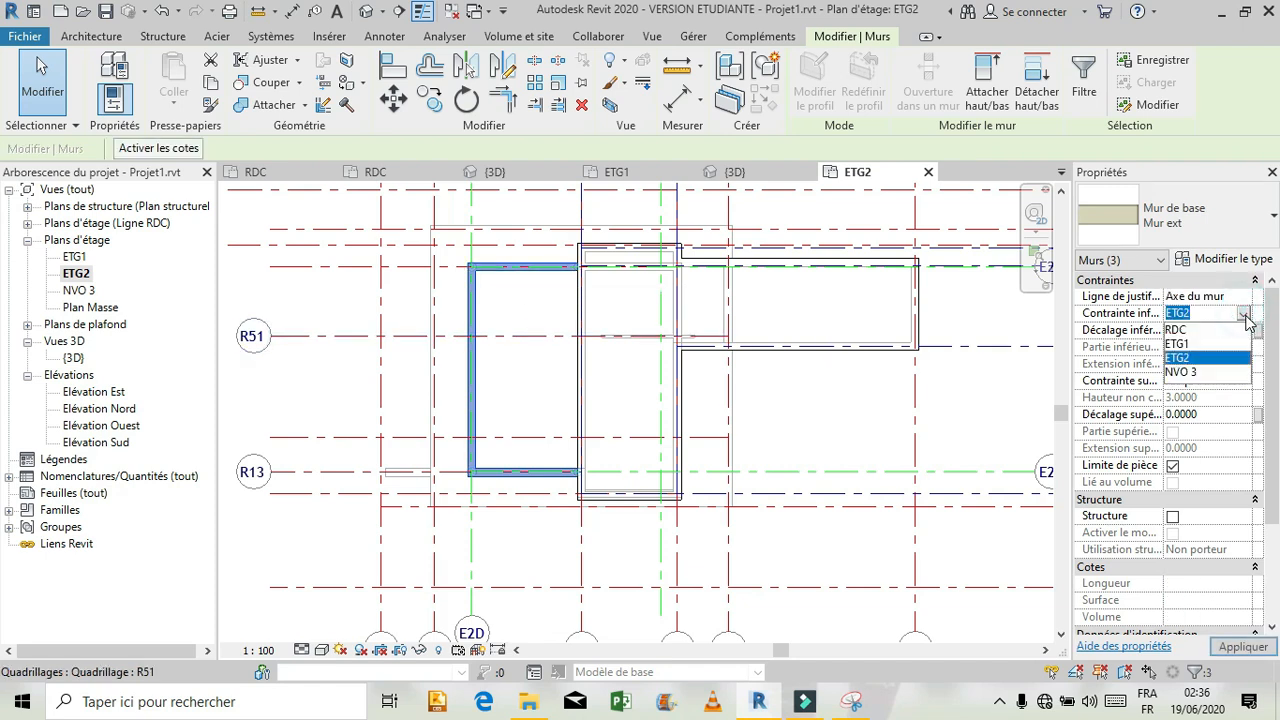
{"action": "left_click", "coordinate": [1200, 348]}
{"action": "left_click", "coordinate": [1245, 381]}
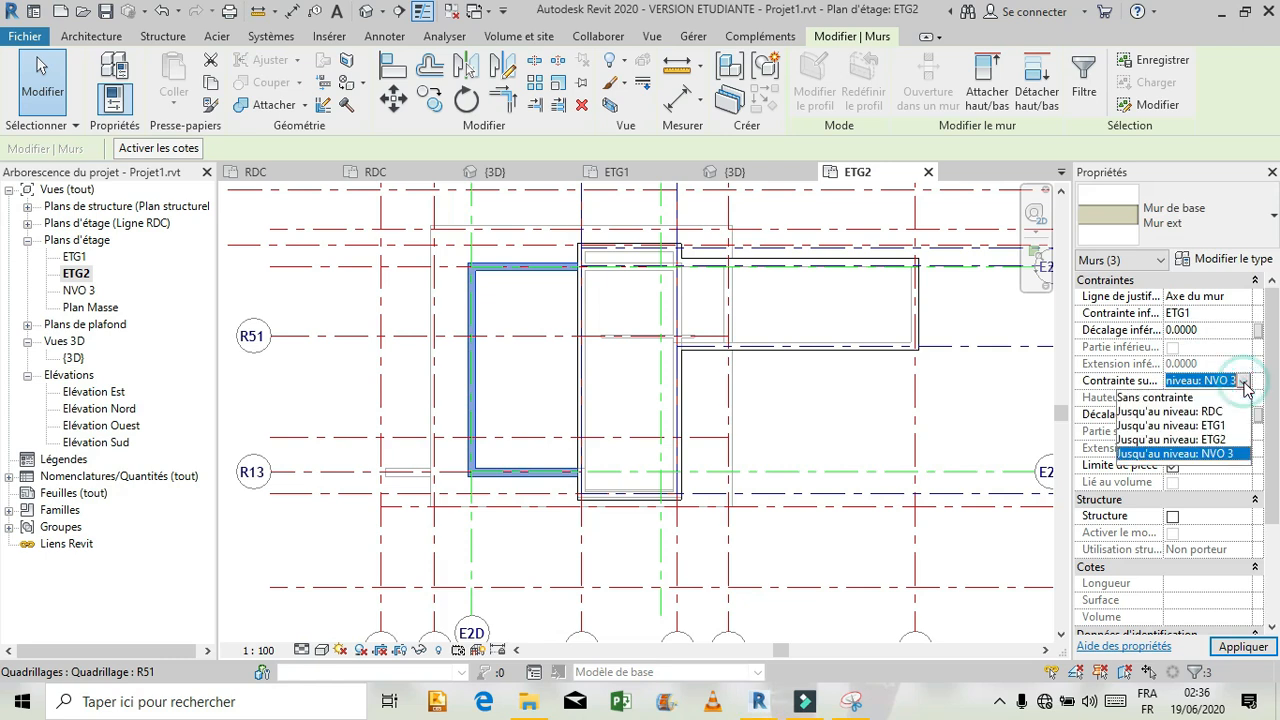
{"action": "left_click", "coordinate": [1208, 444]}
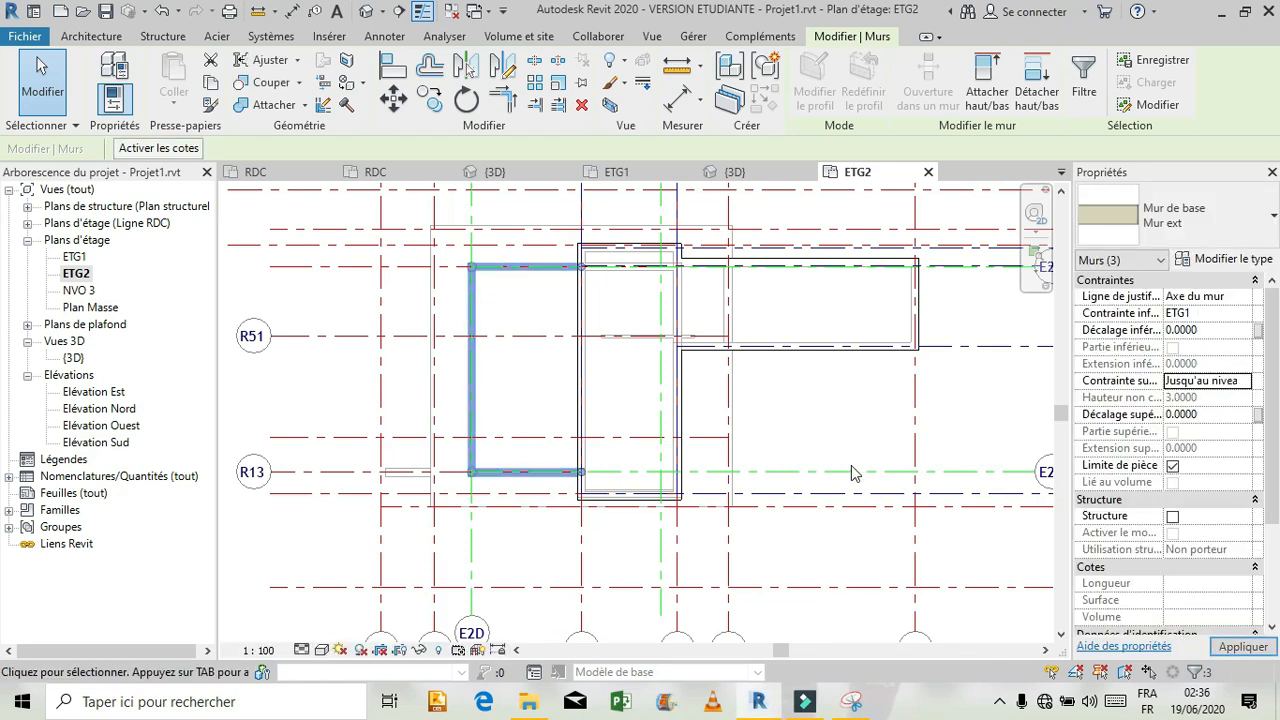
Show the selected walls in the 3D view and set their top constraint to Jusqu'au niveau: NVO 3
{"action": "left_click", "coordinate": [494, 178]}
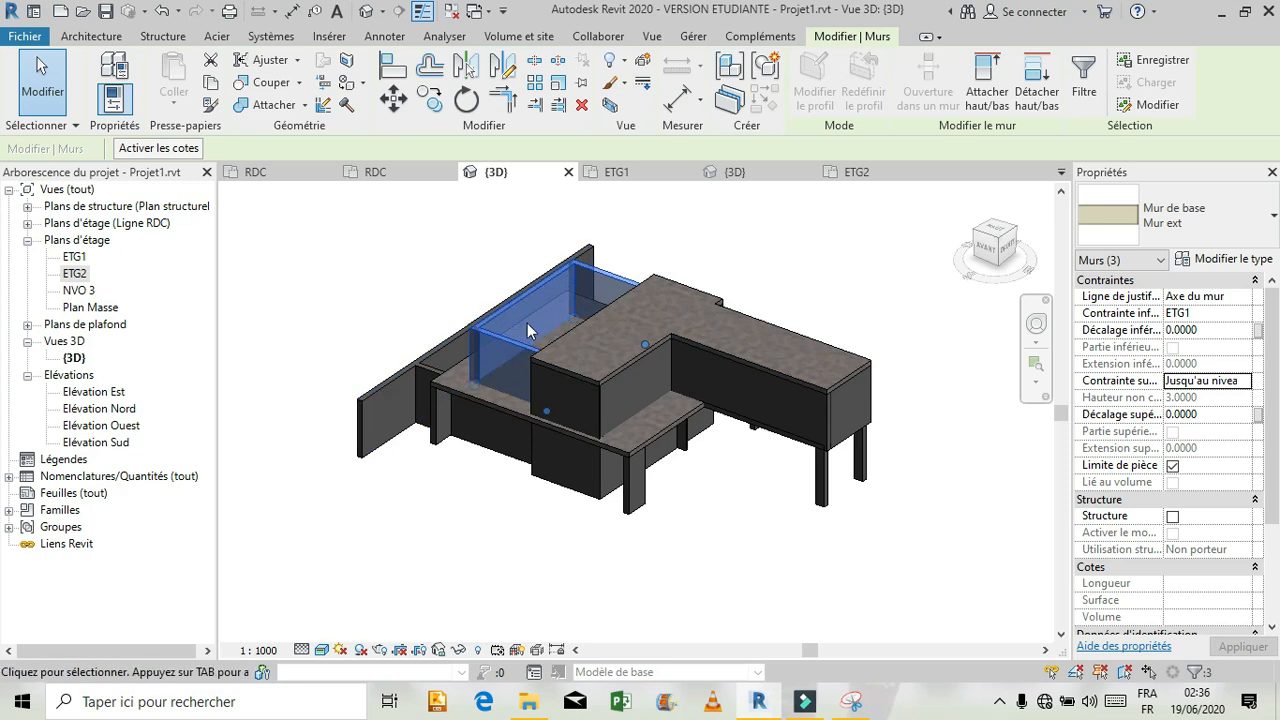
{"action": "left_click", "coordinate": [1246, 385]}
{"action": "left_click", "coordinate": [1226, 449]}
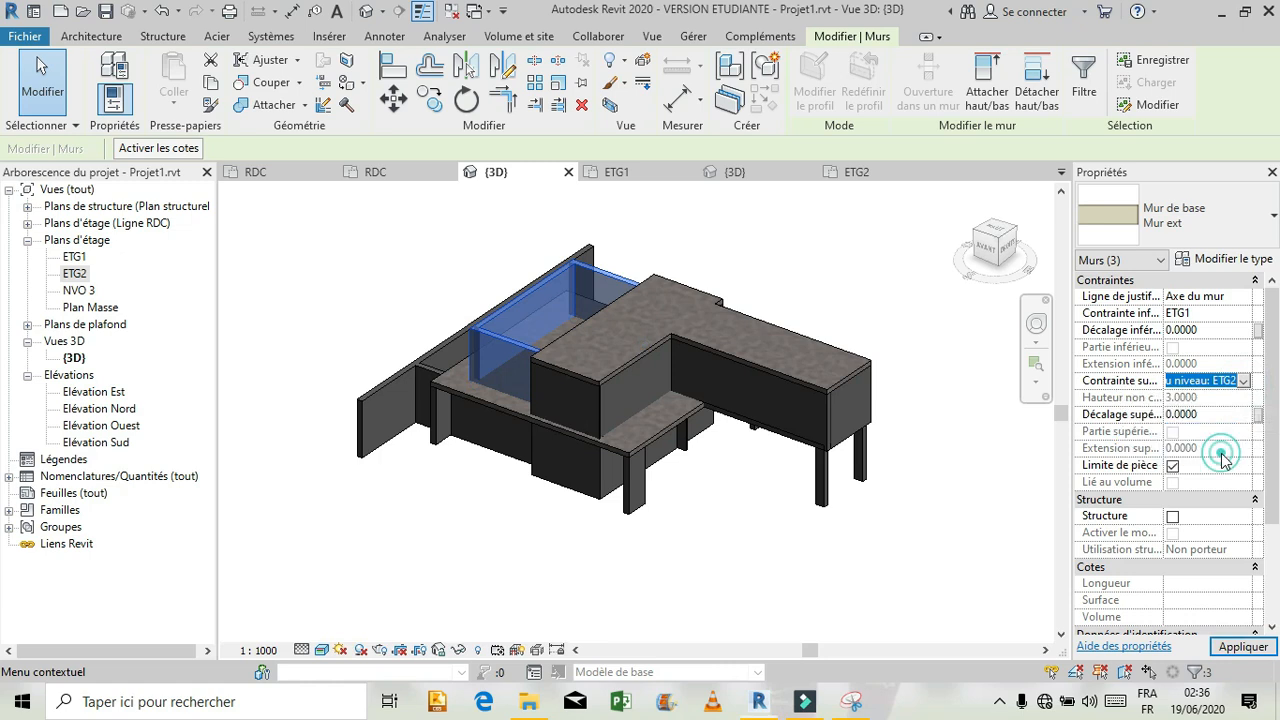
{"action": "left_click", "coordinate": [1240, 647]}
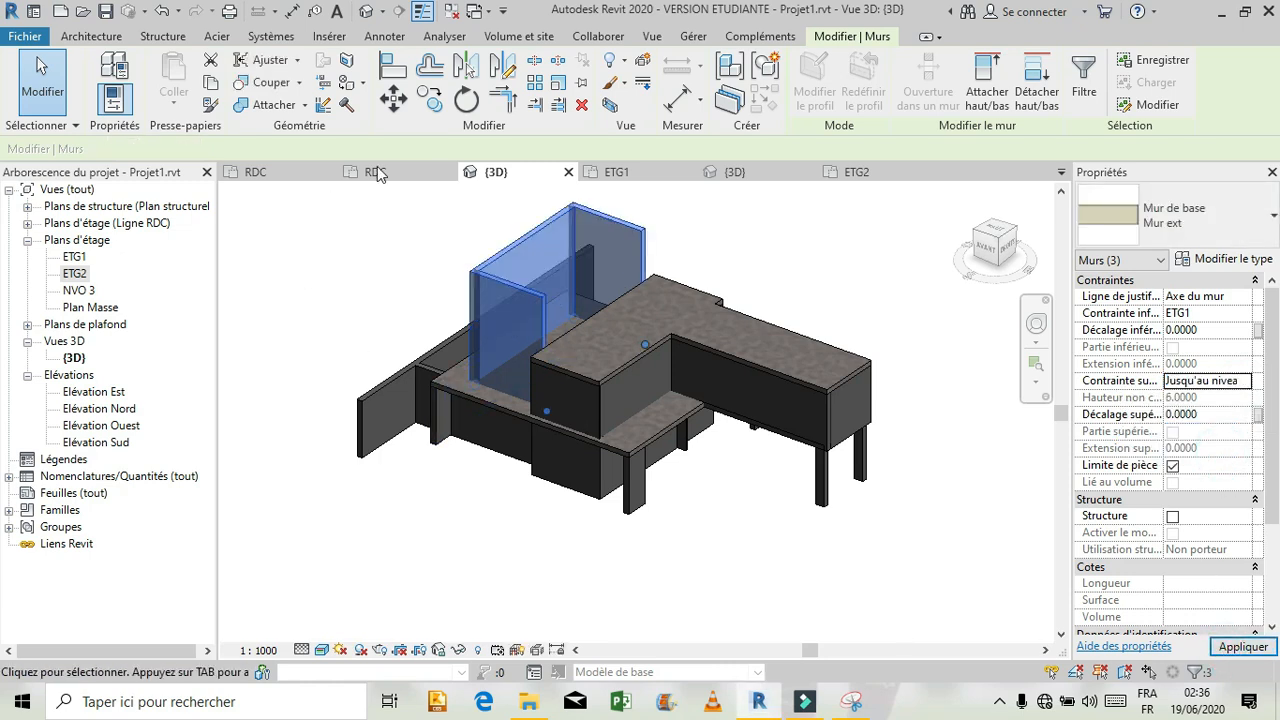
On the ETG2 plan, draw a Mur ext wall about 3 m long on grid E2B, from R14 to the green grid before R117
{"action": "left_click", "coordinate": [855, 174]}
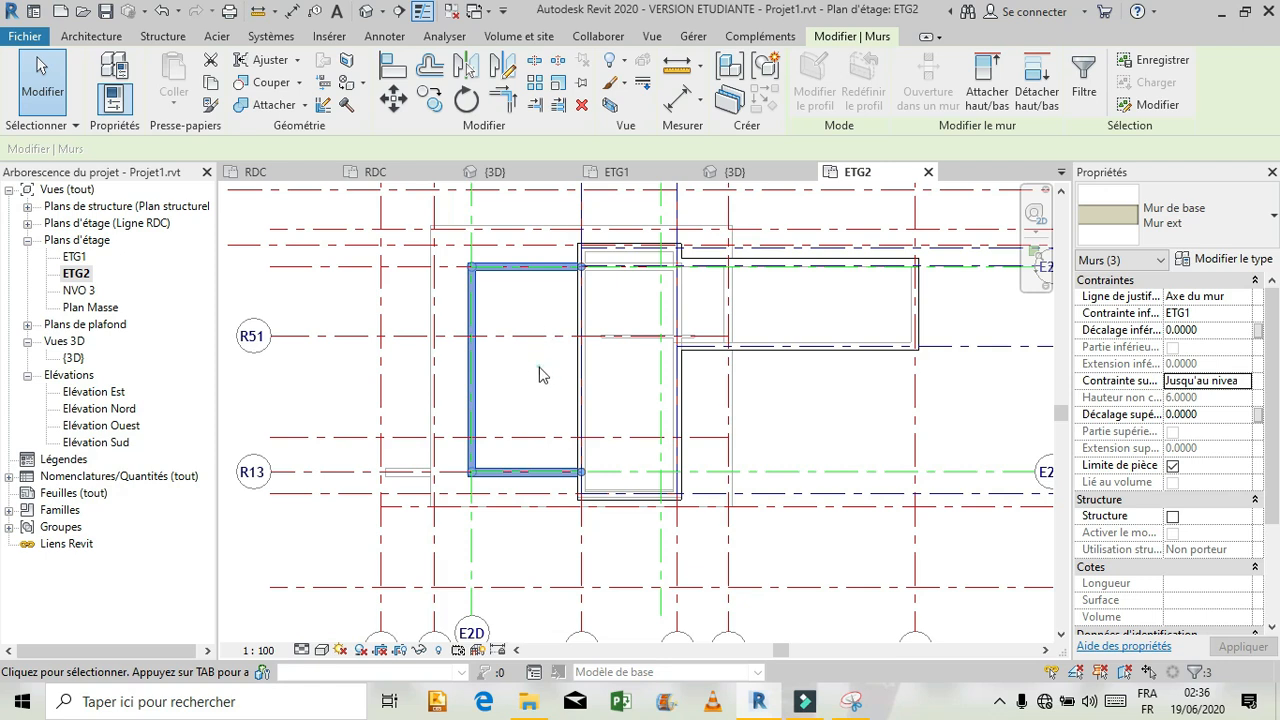
{"action": "left_click", "coordinate": [539, 374]}
{"action": "left_click", "coordinate": [100, 68]}
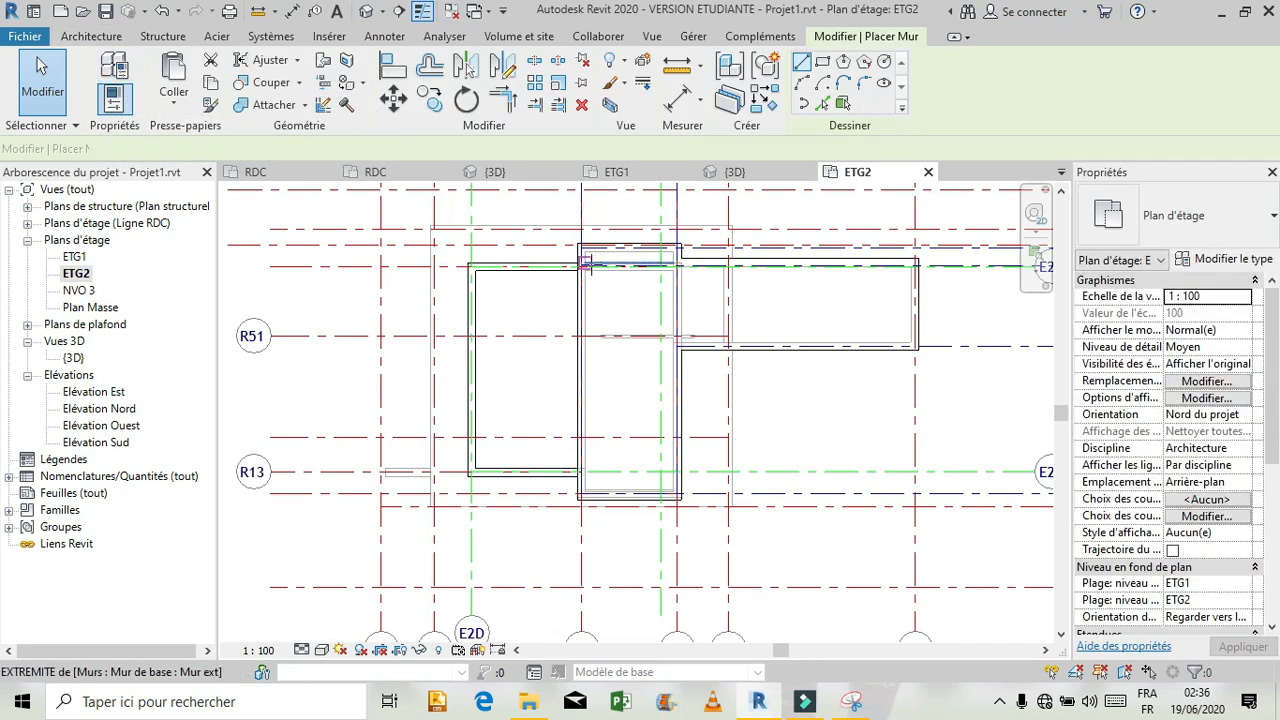
{"action": "scroll", "coordinate": [592, 268], "scroll_direction": "up", "scroll_amount": 2}
{"action": "scroll", "coordinate": [590, 268], "scroll_direction": "up", "scroll_amount": 1}
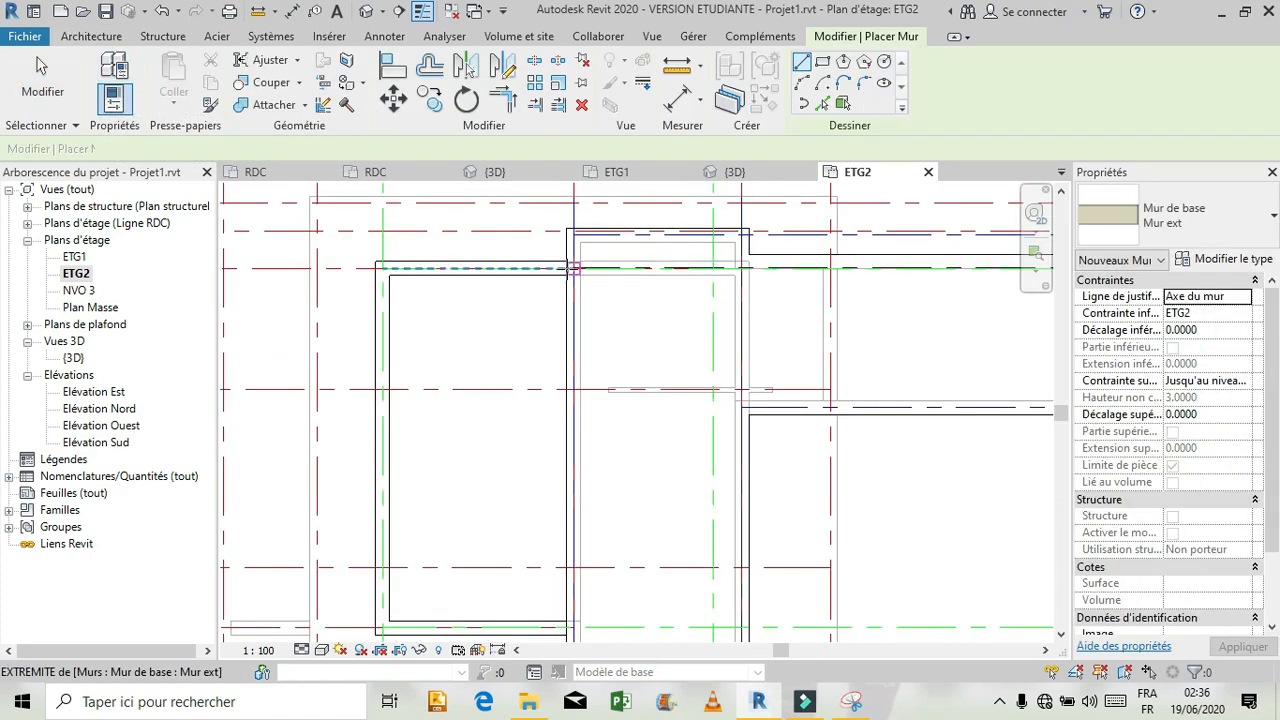
{"action": "left_click", "coordinate": [572, 268]}
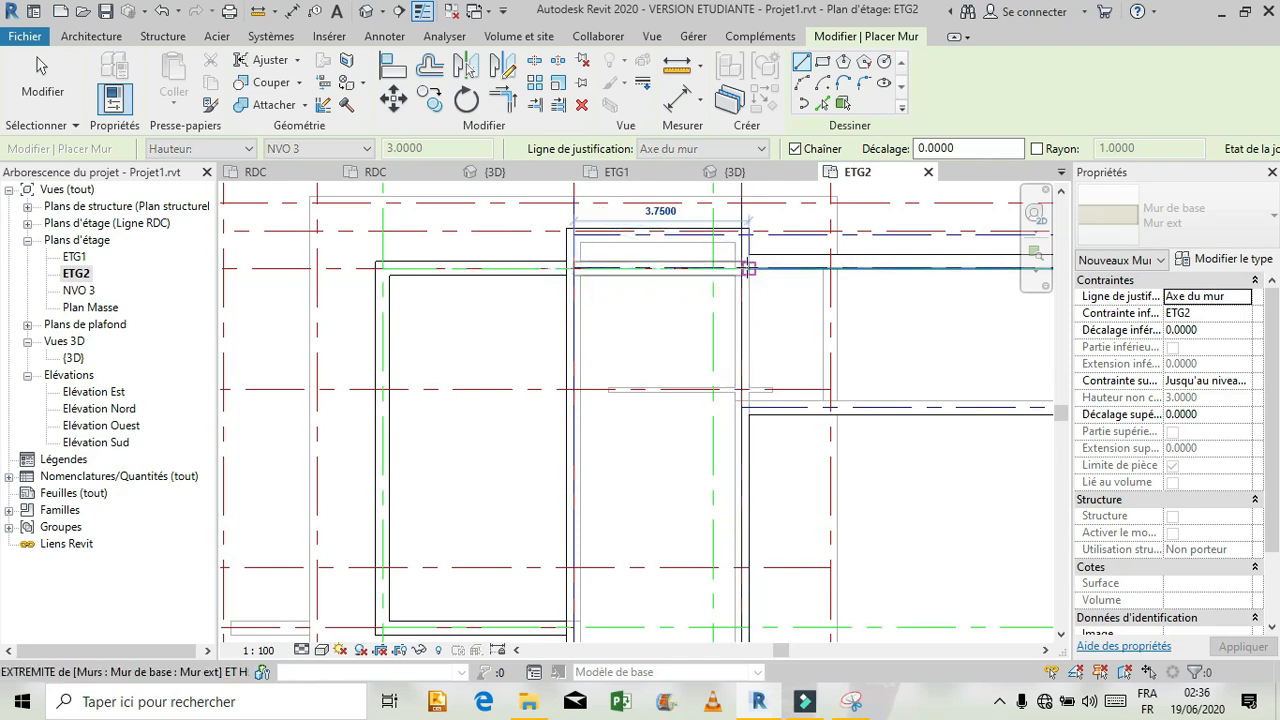
{"action": "left_click", "coordinate": [748, 268]}
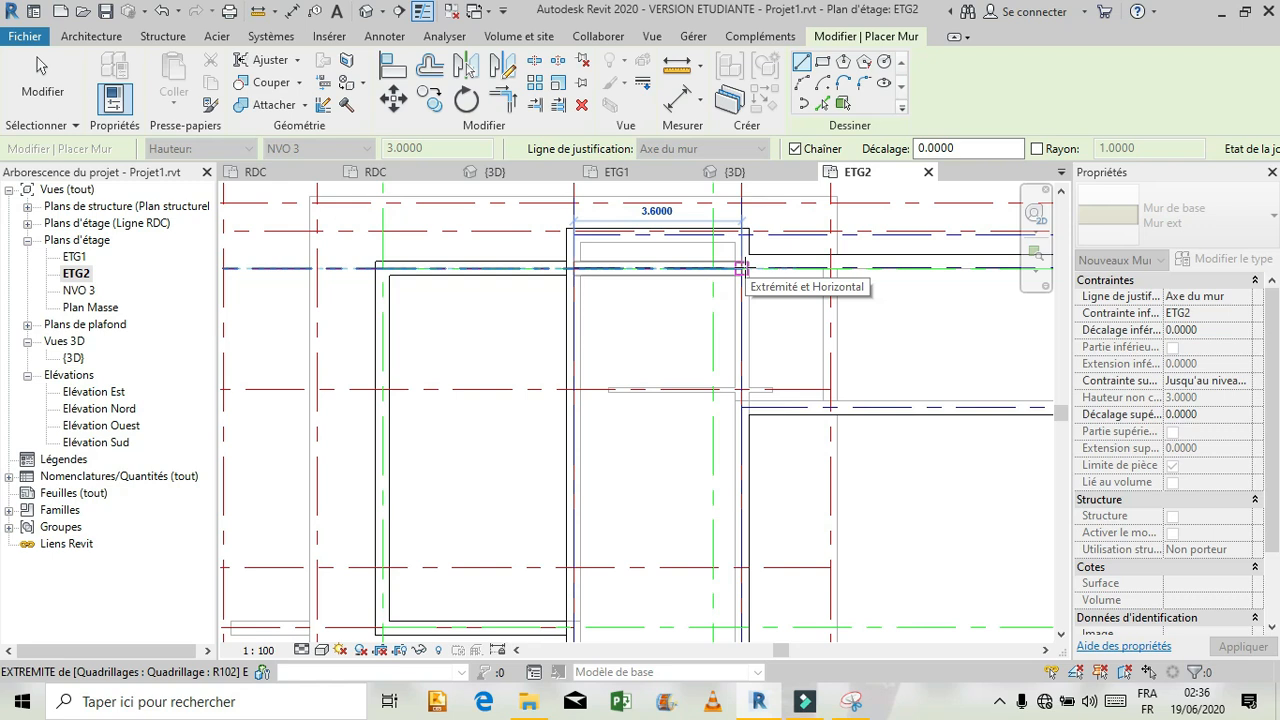
{"action": "scroll", "coordinate": [745, 268], "scroll_direction": "down", "scroll_amount": 2}
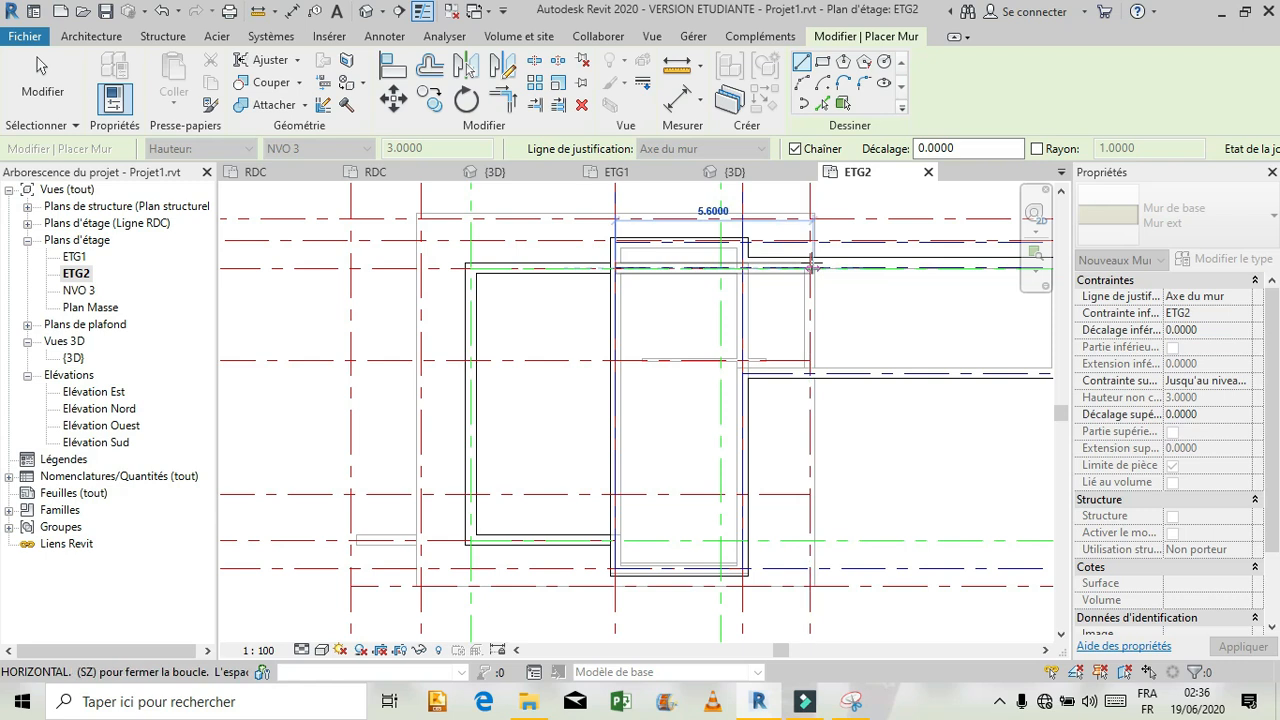
{"action": "left_click", "coordinate": [718, 265]}
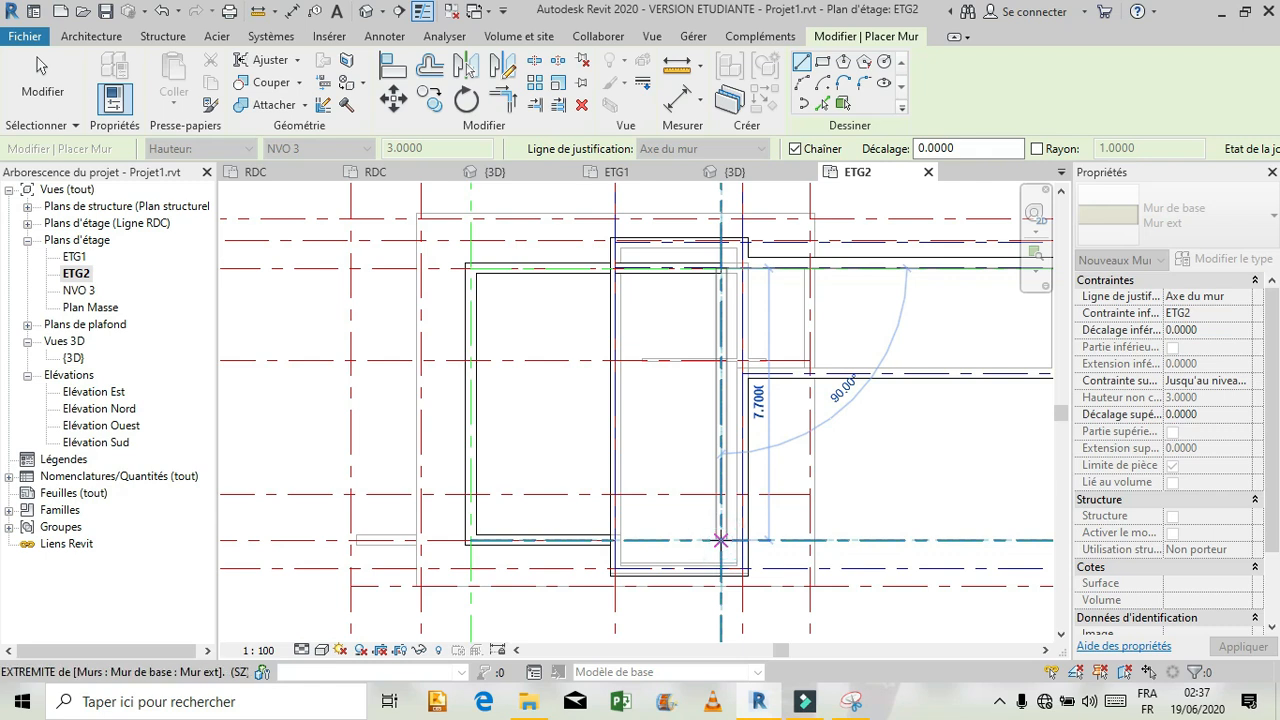
Continue the chain with a wall about 7.7 m long to grid E2A and one about 3 m long back to R14
{"action": "left_click", "coordinate": [720, 541]}
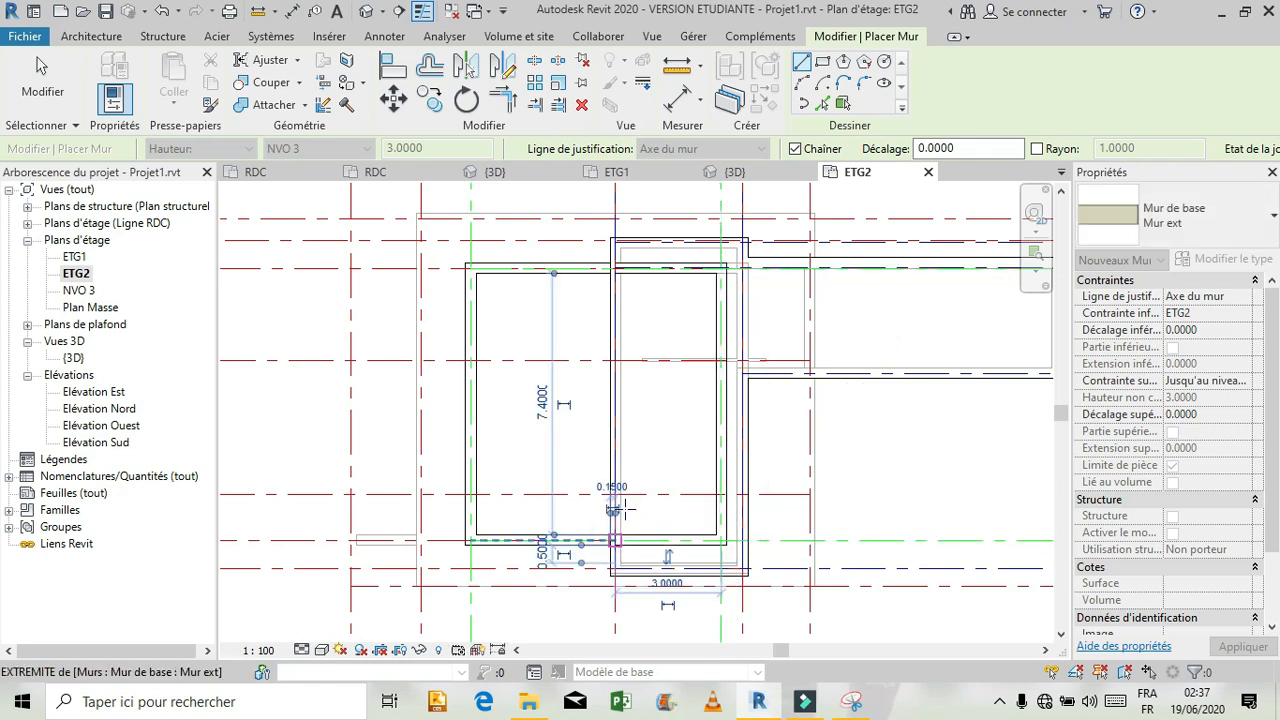
{"action": "left_click", "coordinate": [612, 512]}
{"action": "key", "text": "Escape"}
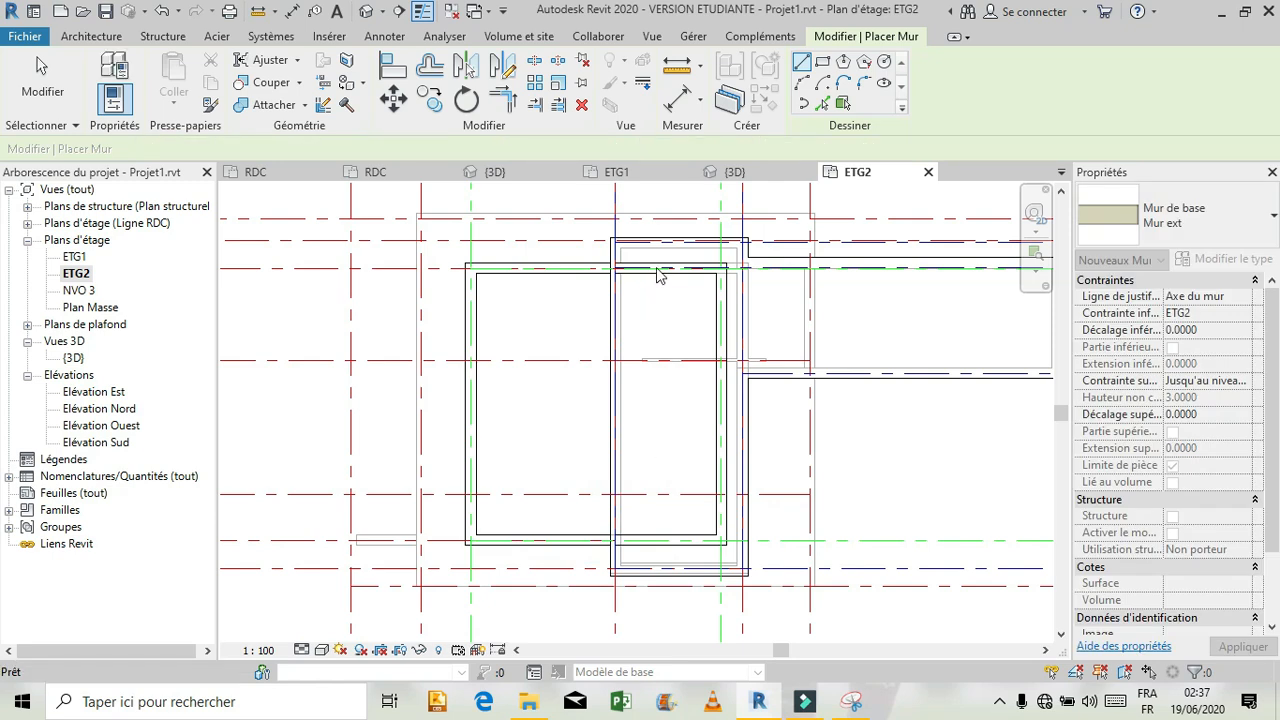
{"action": "key", "text": "Escape"}
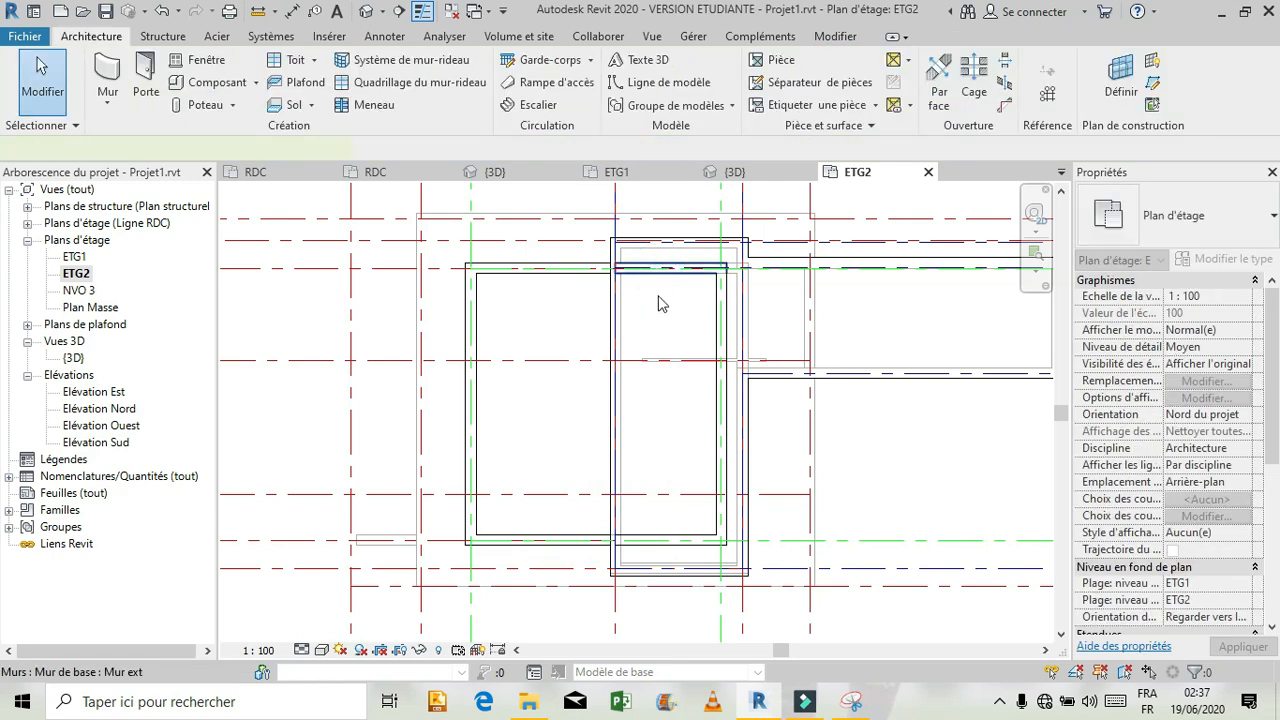
Select the three newly drawn walls and apply the top constraint Jusqu'au niveau: NVO 3 to them
{"action": "left_click", "coordinate": [659, 305]}
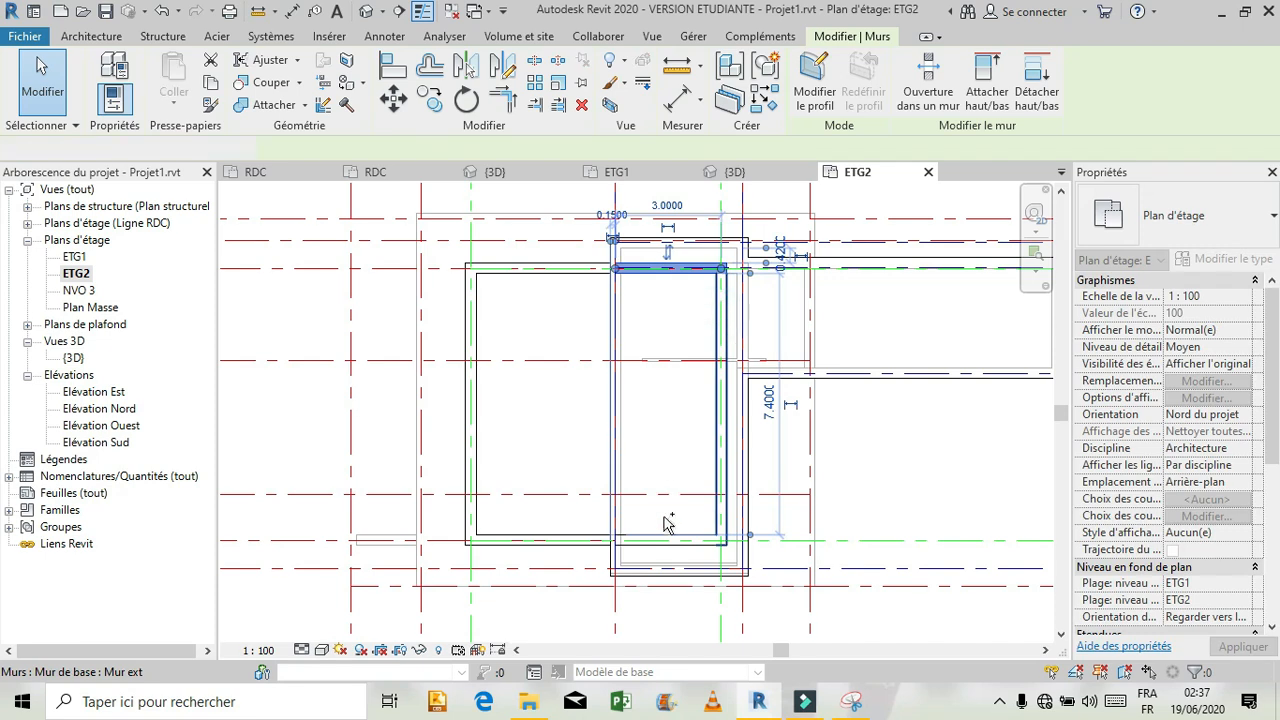
{"action": "left_click", "coordinate": [674, 540], "text": "ctrl"}
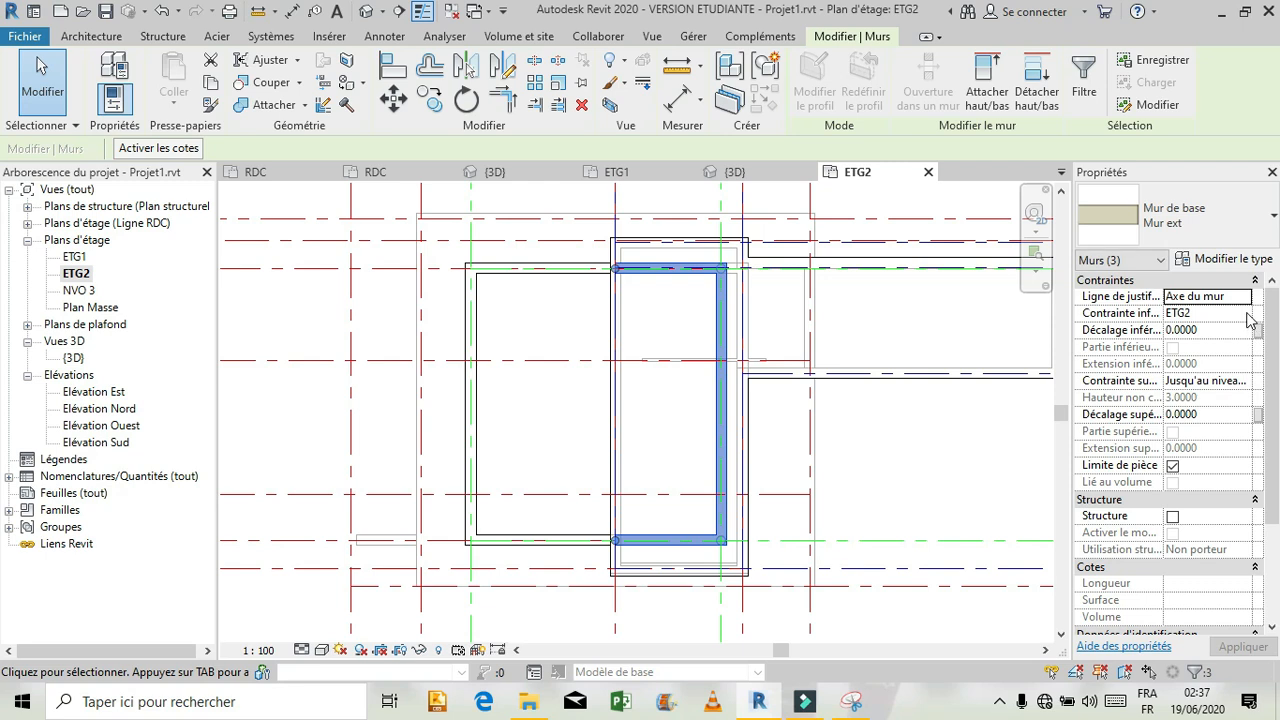
{"action": "left_click", "coordinate": [1245, 384]}
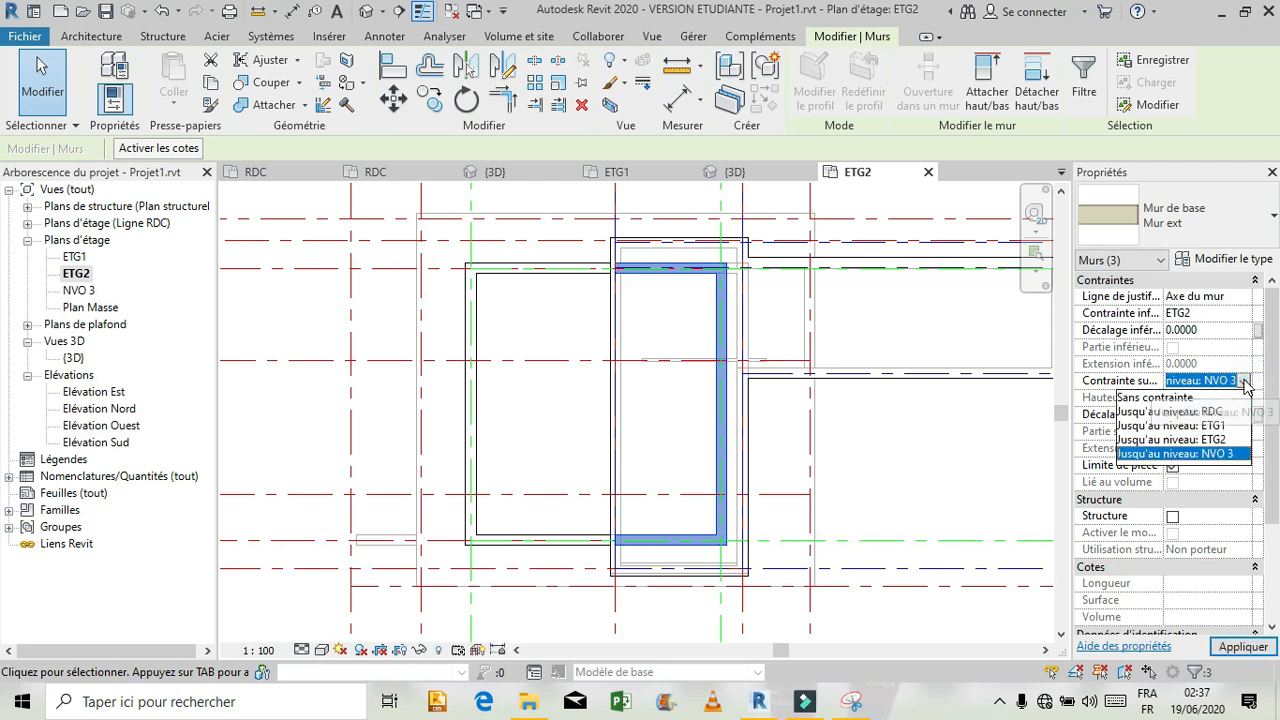
{"action": "left_click", "coordinate": [1241, 647]}
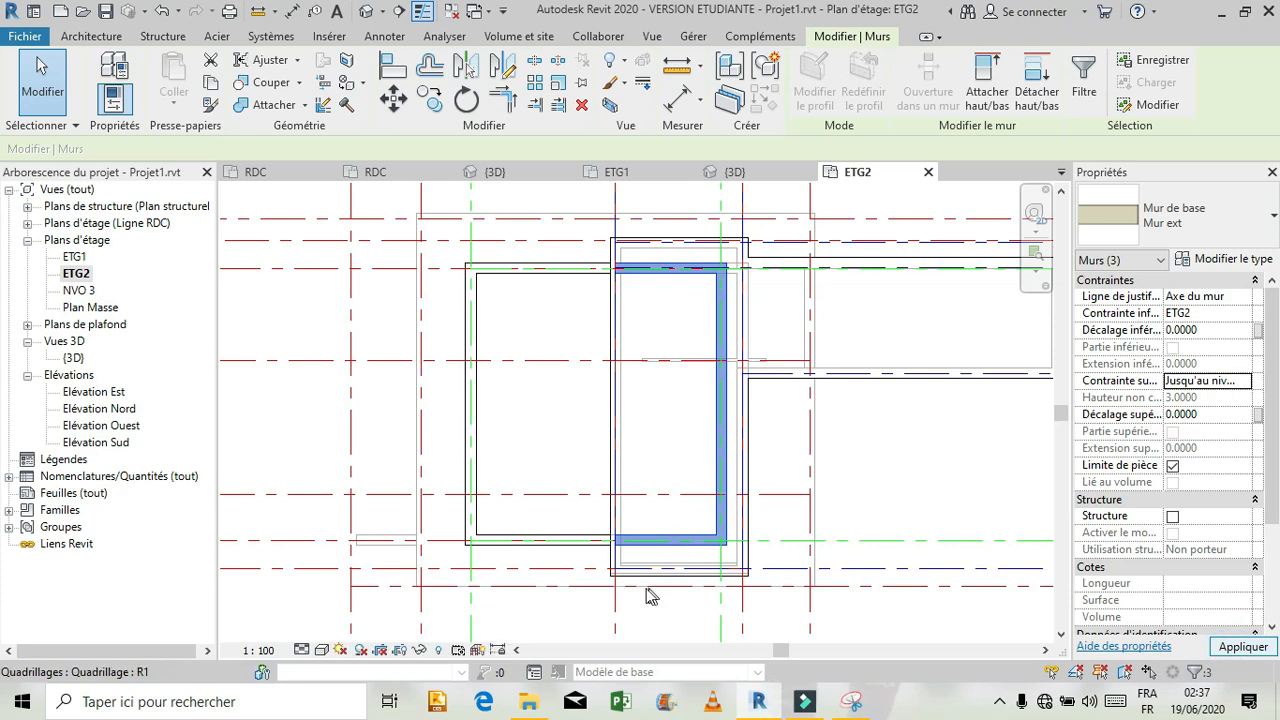
On the ETG2 plan, extend the lower horizontal Mur ext wall's end past grid R14 to meet the neighbouring wall's end
{"action": "scroll", "coordinate": [612, 543], "scroll_direction": "up", "scroll_amount": 2}
{"action": "scroll", "coordinate": [612, 543], "scroll_direction": "up", "scroll_amount": 2}
{"action": "scroll", "coordinate": [651, 534], "scroll_direction": "up", "scroll_amount": 3}
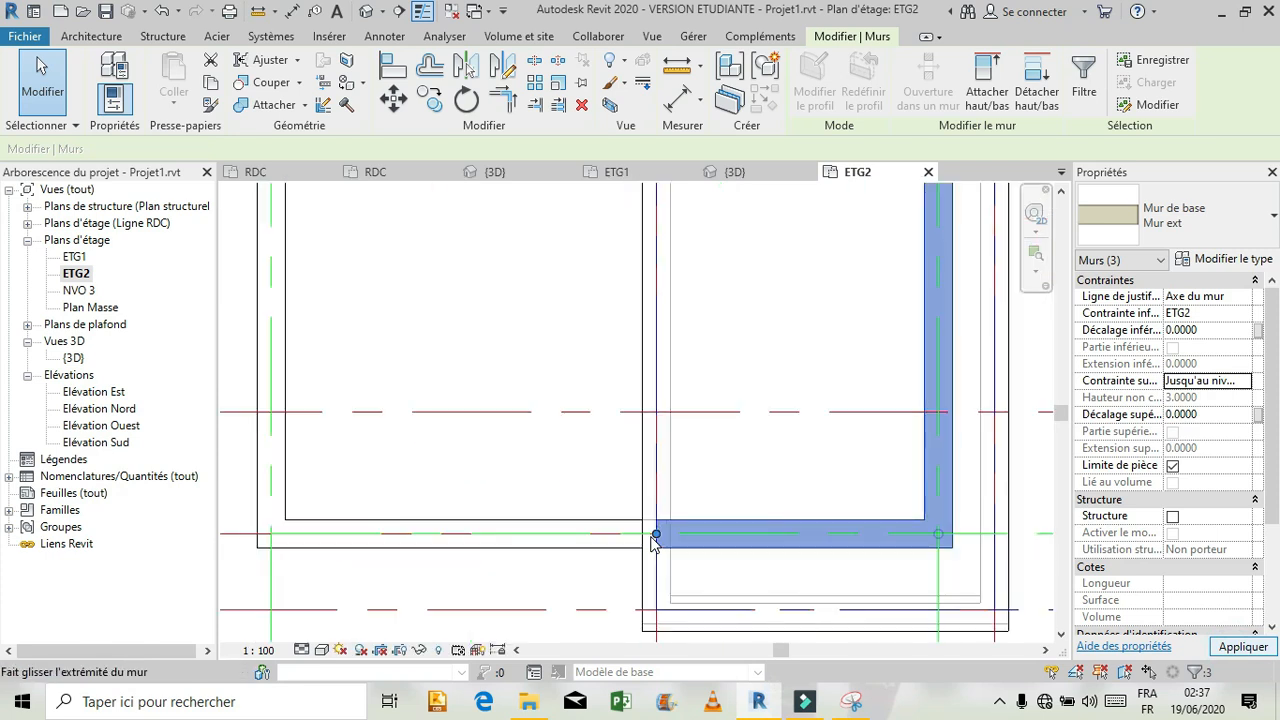
{"action": "scroll", "coordinate": [690, 534], "scroll_direction": "up", "scroll_amount": 1}
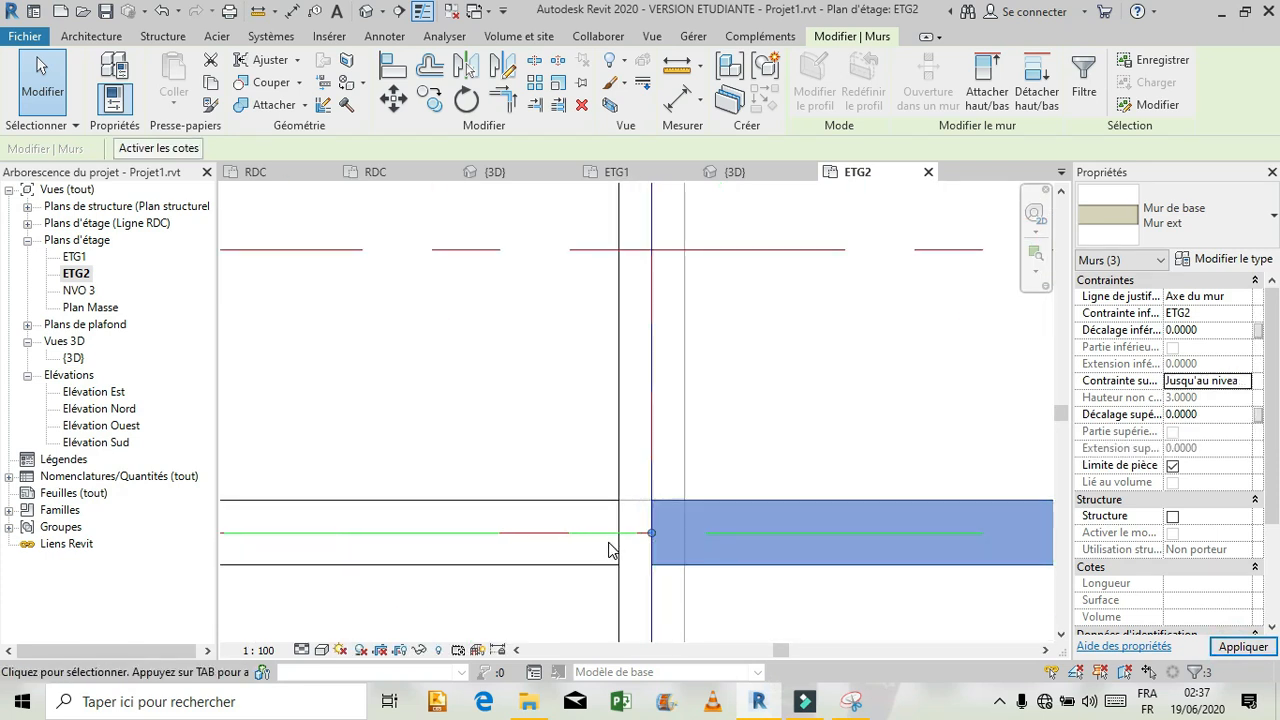
{"action": "left_click_drag", "start_coordinate": [652, 532], "coordinate": [620, 532]}
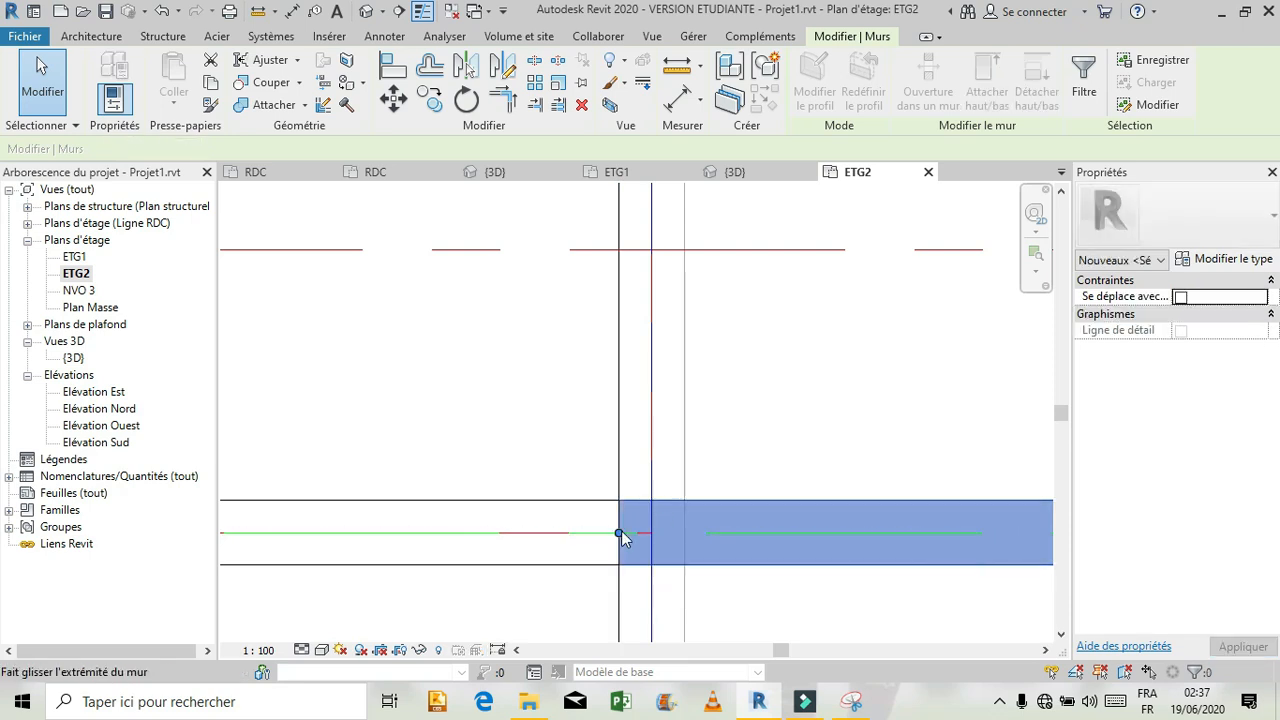
Extend the upper horizontal Mur ext wall to meet its neighbour's end past grid R14, and check the closed enclosure in 3D
{"action": "scroll", "coordinate": [627, 578], "scroll_direction": "down", "scroll_amount": 1}
{"action": "scroll", "coordinate": [627, 578], "scroll_direction": "down", "scroll_amount": 5}
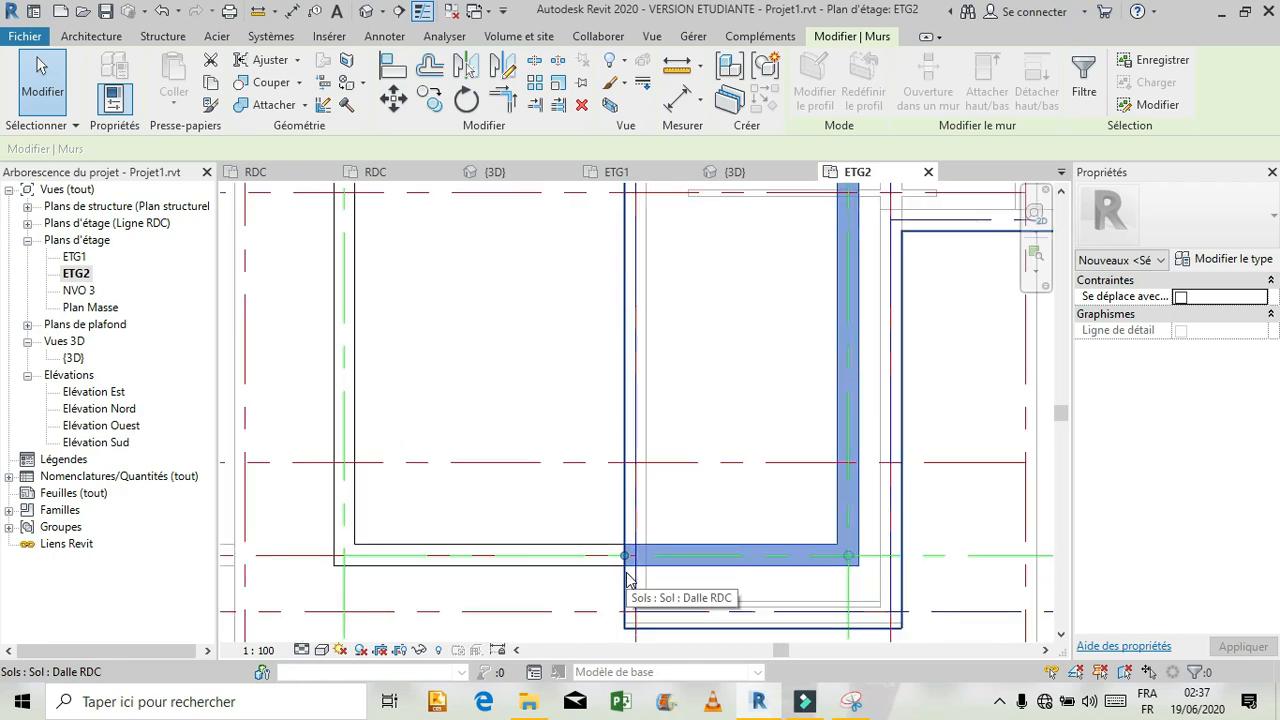
{"action": "scroll", "coordinate": [628, 571], "scroll_direction": "down", "scroll_amount": 2}
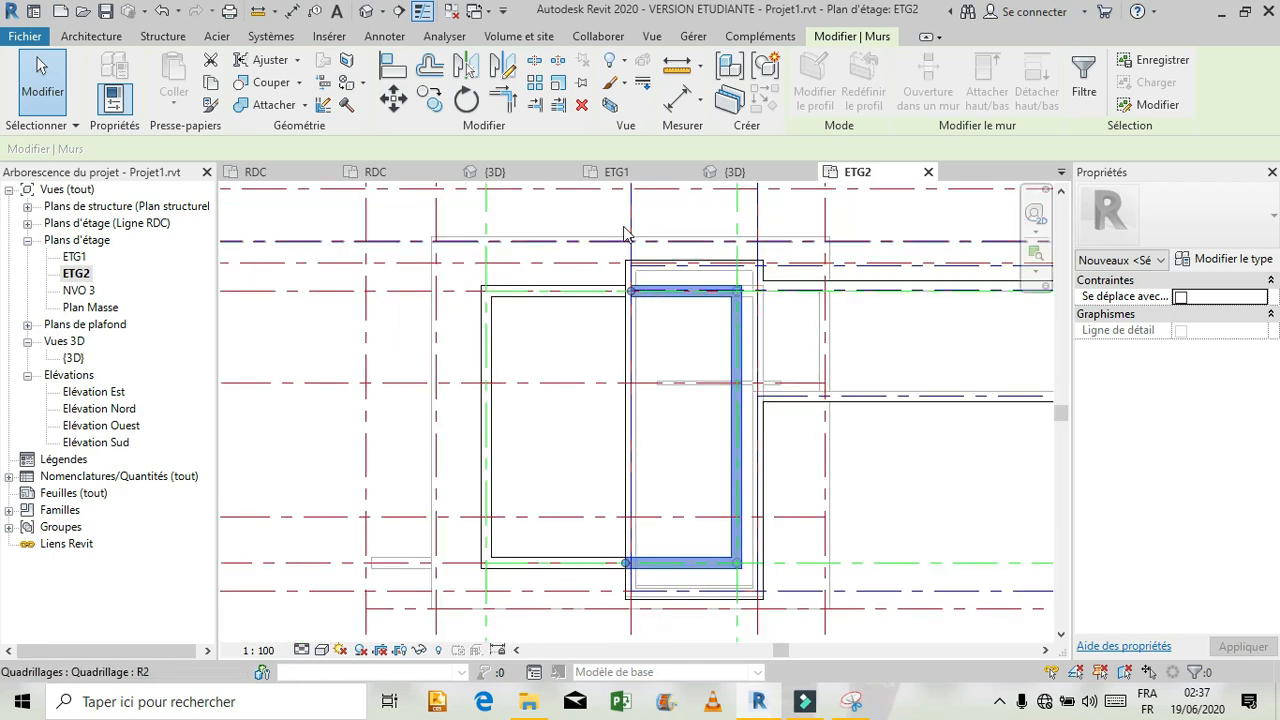
{"action": "scroll", "coordinate": [642, 289], "scroll_direction": "up", "scroll_amount": 1}
{"action": "scroll", "coordinate": [642, 289], "scroll_direction": "up", "scroll_amount": 6}
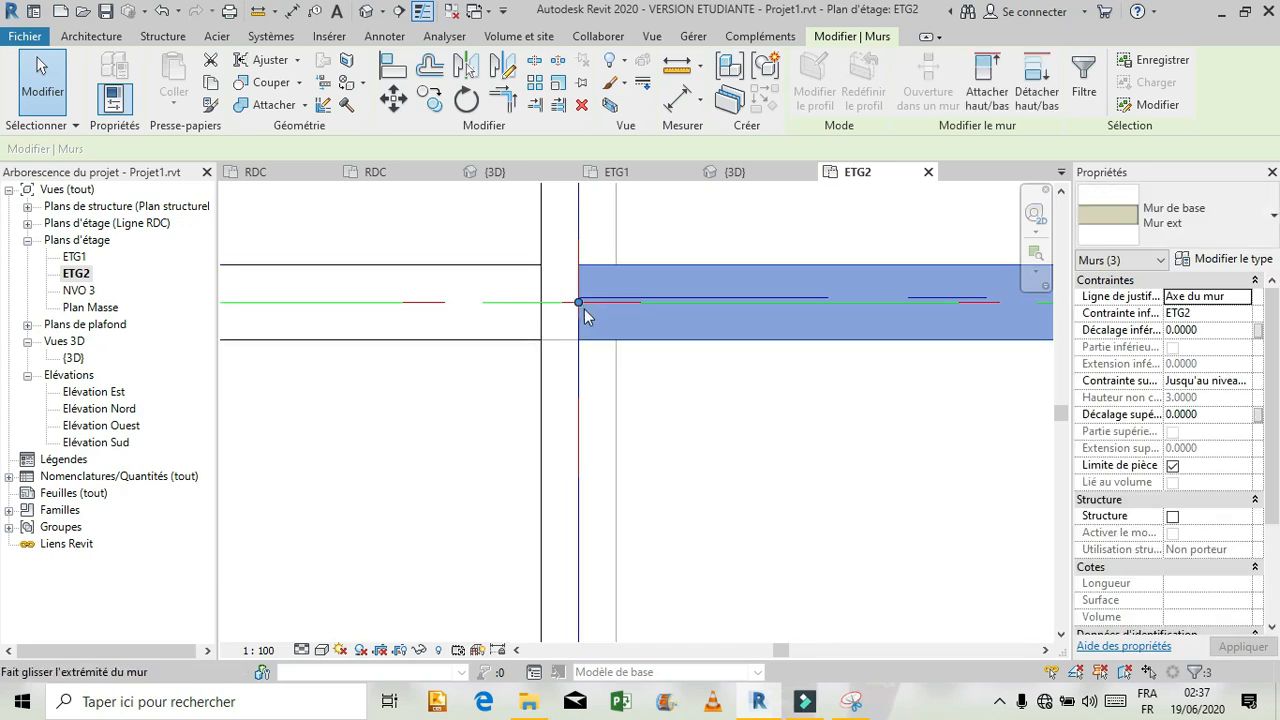
{"action": "left_click_drag", "start_coordinate": [578, 301], "coordinate": [541, 301]}
{"action": "left_click", "coordinate": [702, 450]}
{"action": "scroll", "coordinate": [645, 300], "scroll_direction": "down", "scroll_amount": 4}
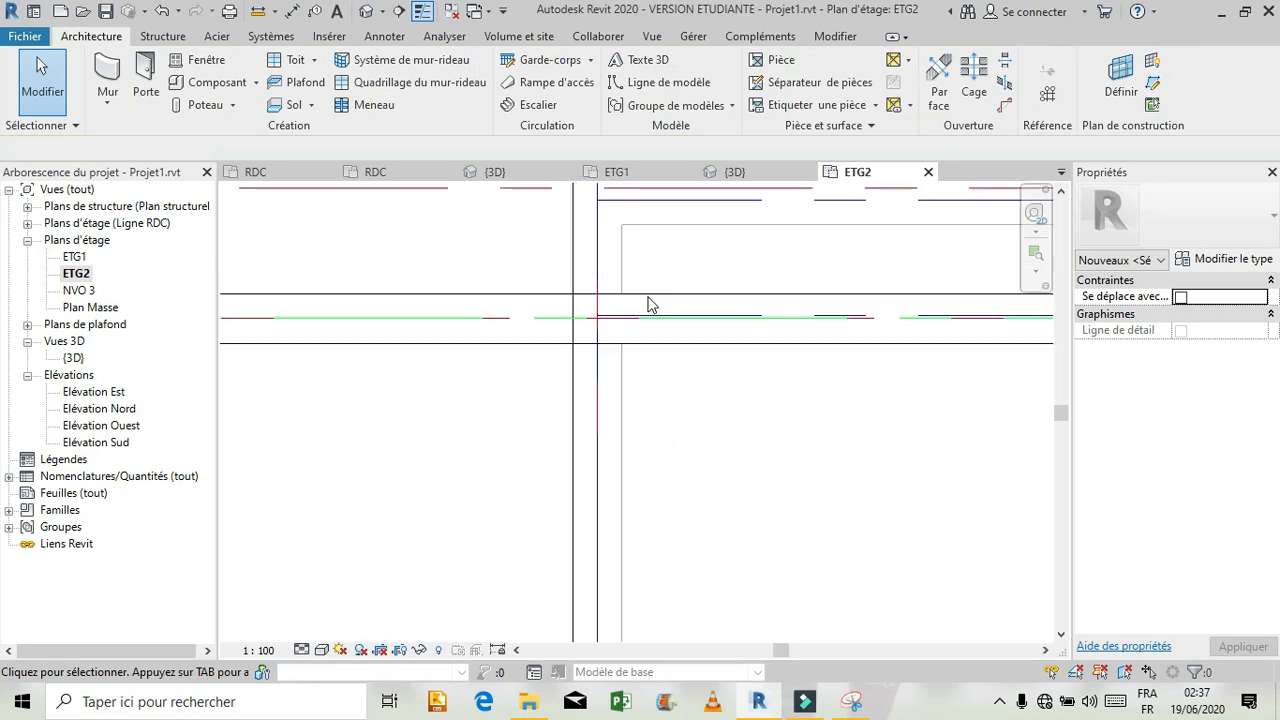
{"action": "scroll", "coordinate": [645, 255], "scroll_direction": "down", "scroll_amount": 4}
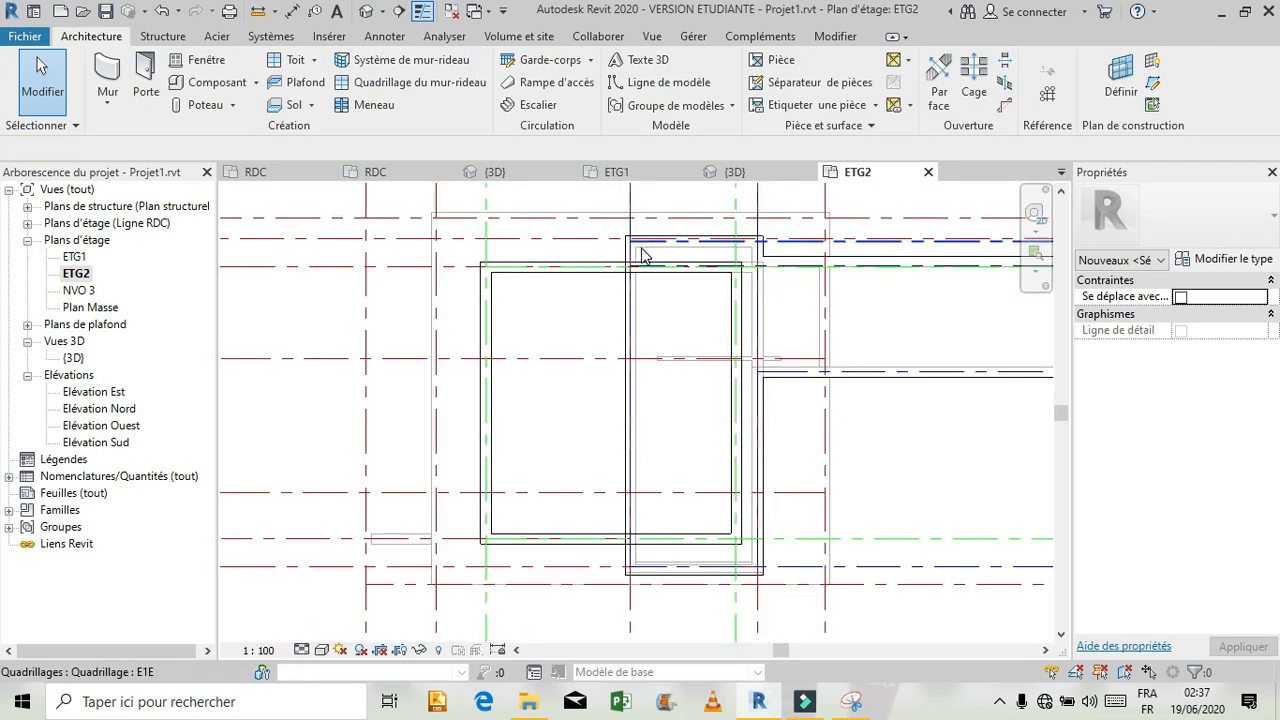
{"action": "left_click", "coordinate": [497, 173]}
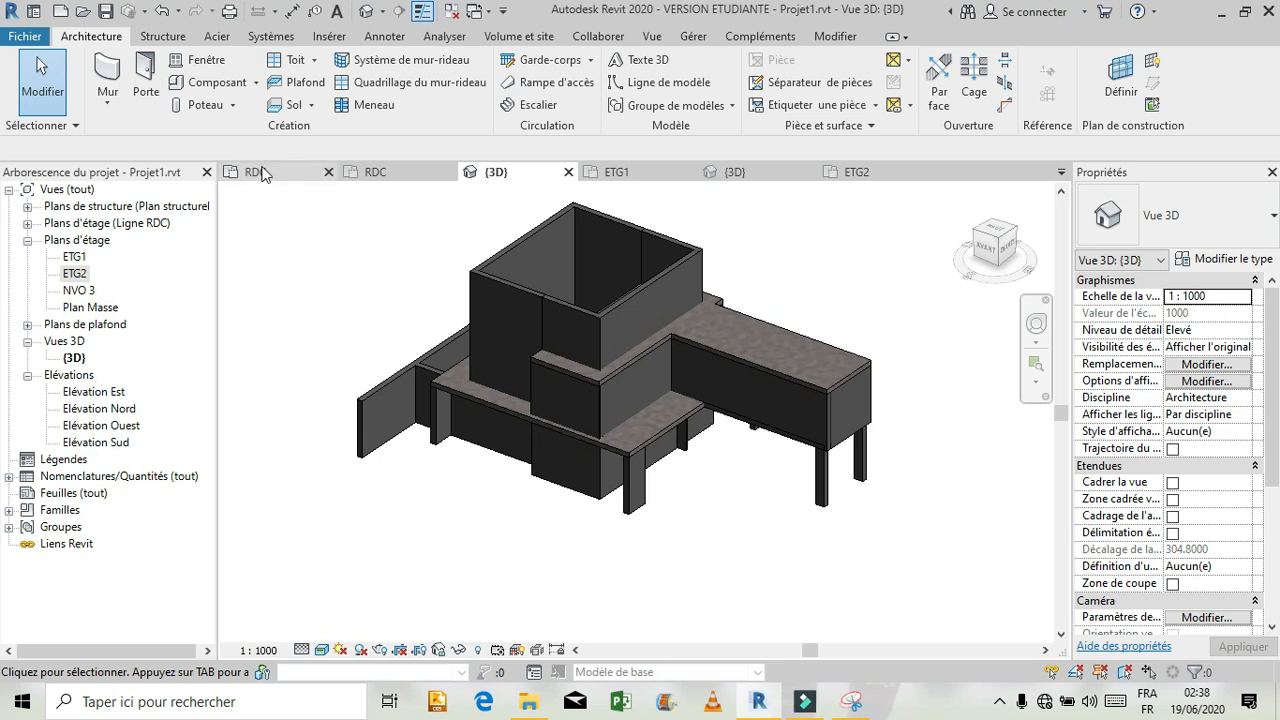
Start a Dalle RDC floor from the ETG2 plan and set its level to NVO 3
{"action": "left_click", "coordinate": [880, 173]}
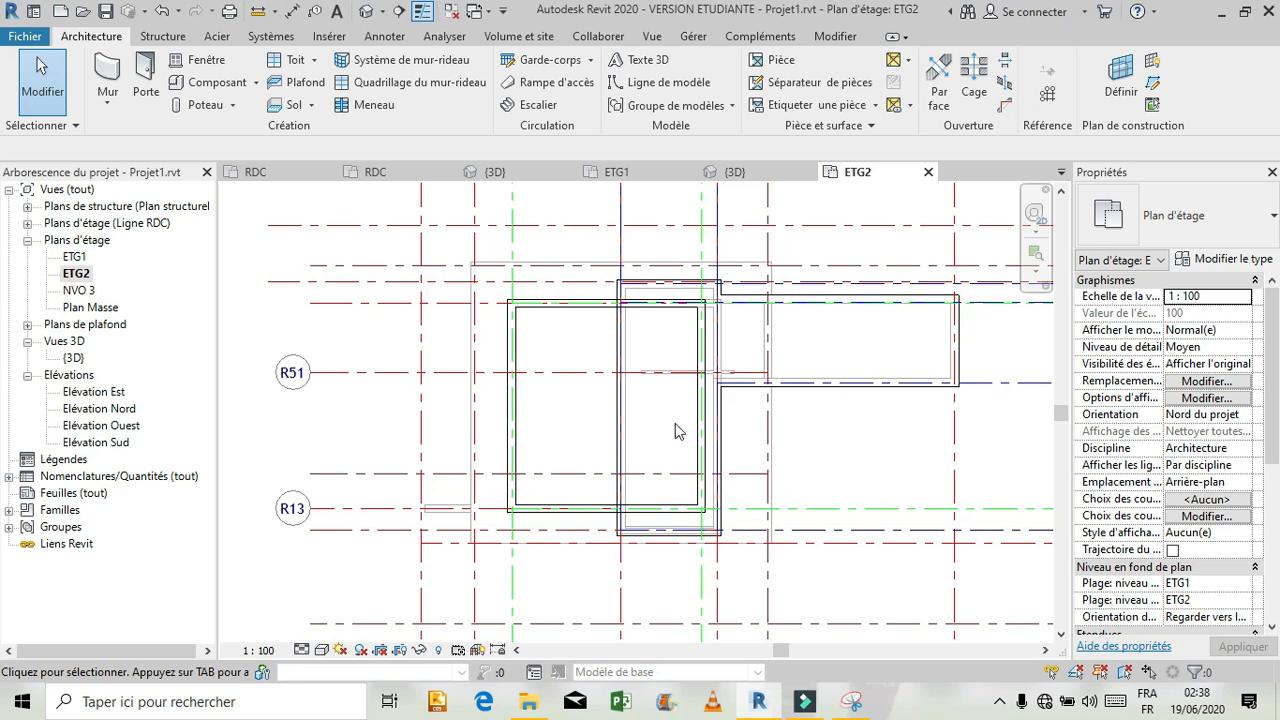
{"action": "scroll", "coordinate": [673, 425], "scroll_direction": "up", "scroll_amount": 1}
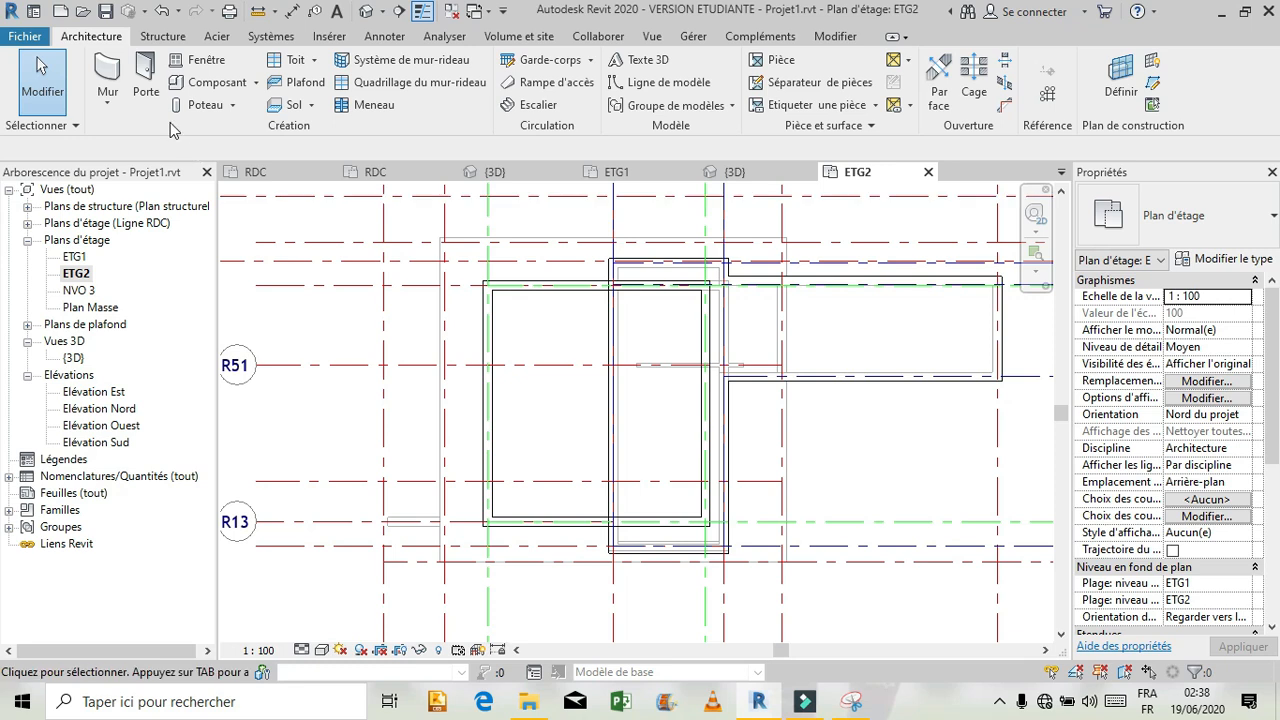
{"action": "left_click", "coordinate": [296, 107]}
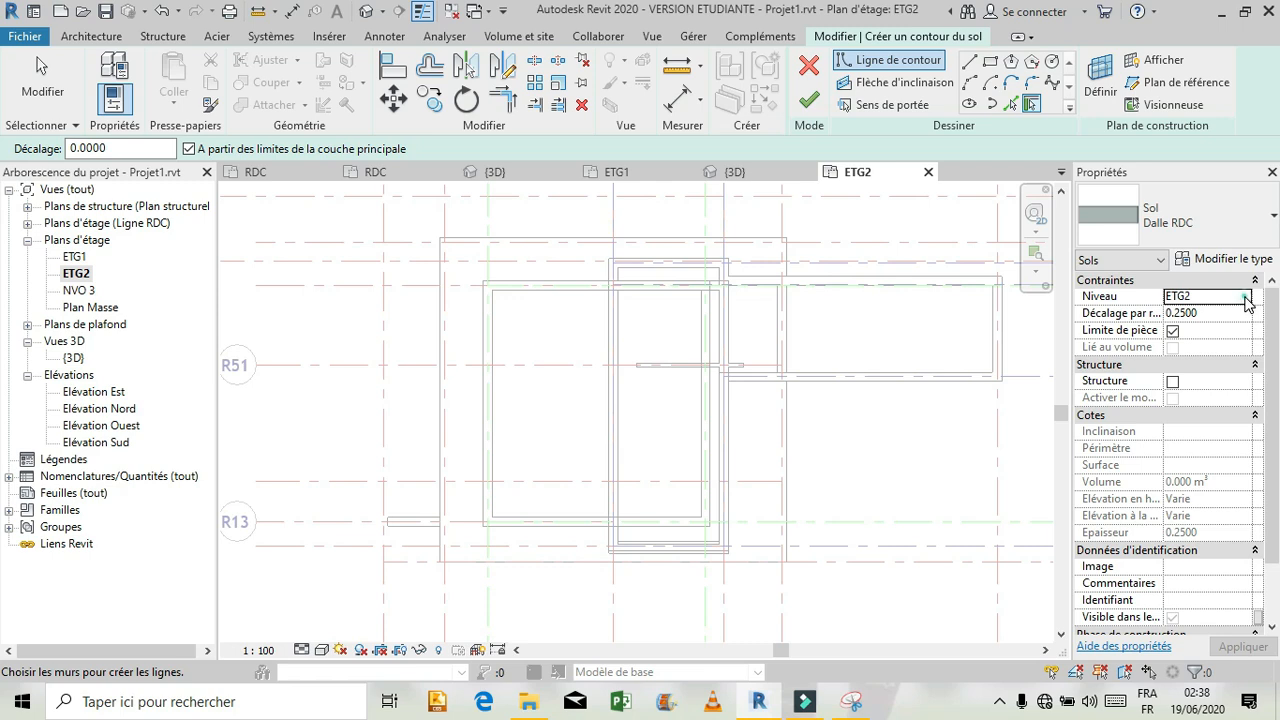
{"action": "left_click", "coordinate": [1246, 300]}
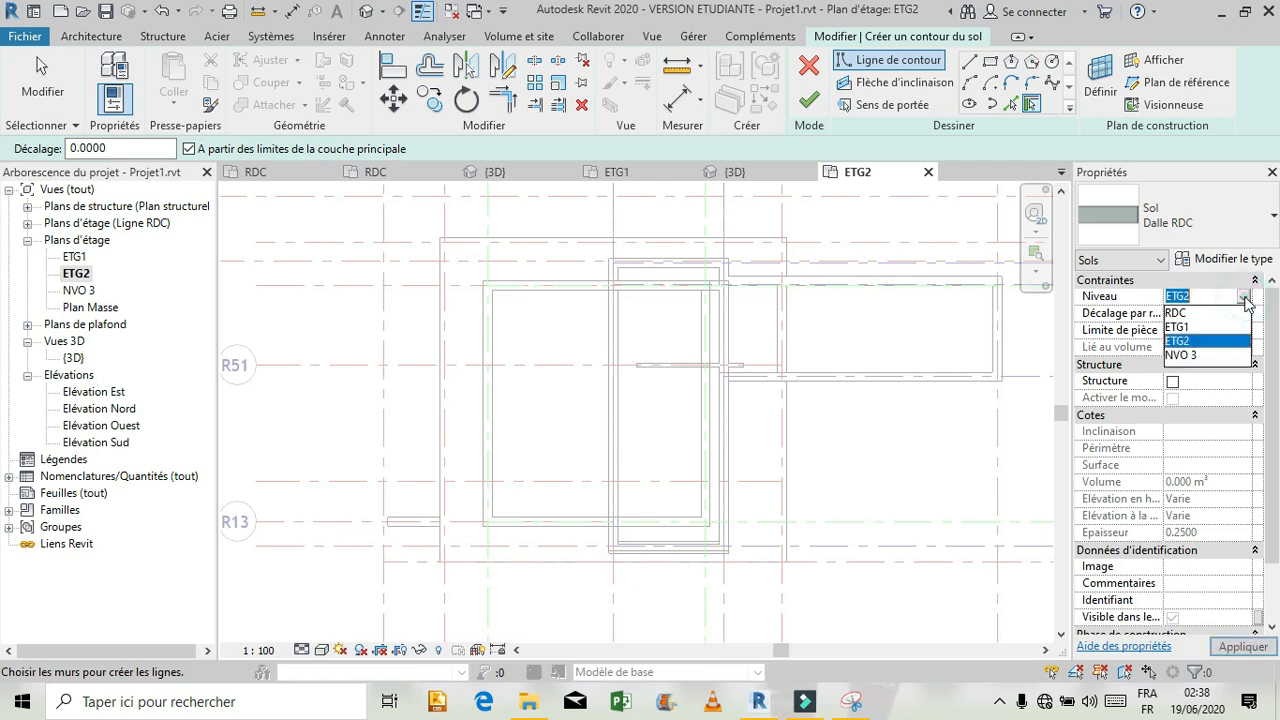
{"action": "left_click", "coordinate": [1195, 355]}
Sketch a 7.4 by 8 m rectangular floor boundary on the enclosure's outer wall corners, finish the slab and attach the walls to its base
{"action": "left_click", "coordinate": [990, 61]}
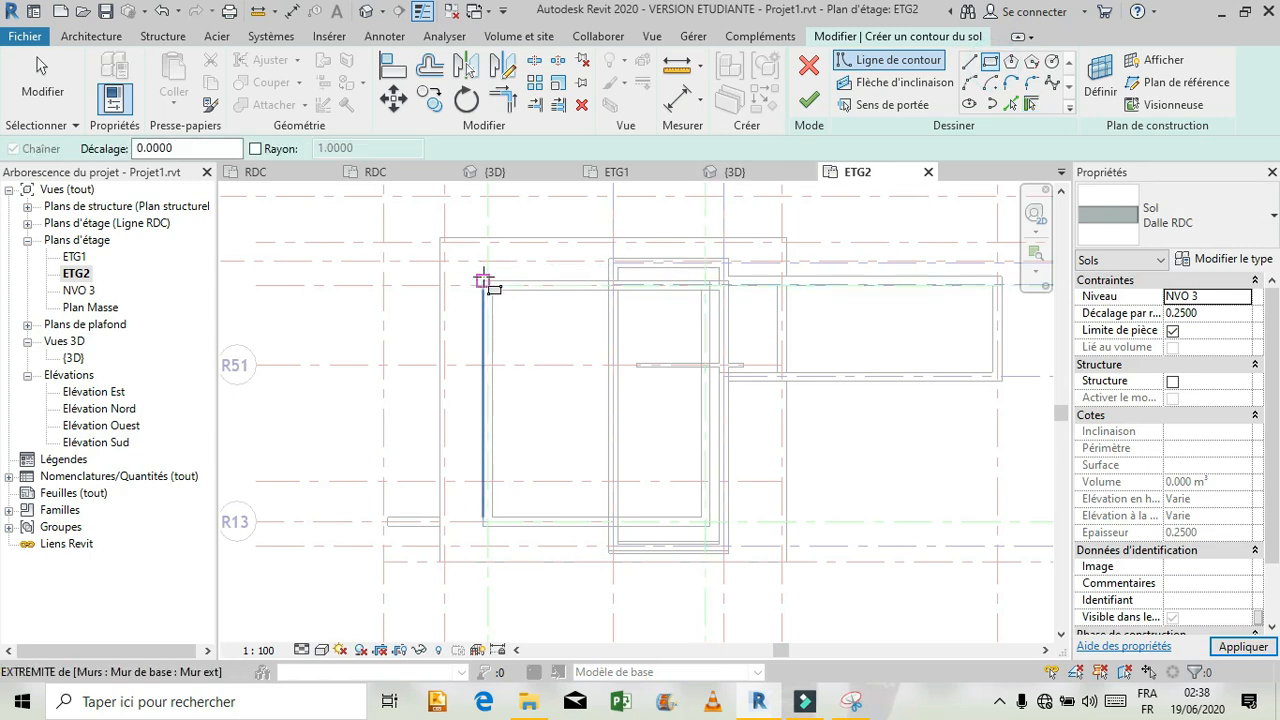
{"action": "left_click", "coordinate": [482, 279]}
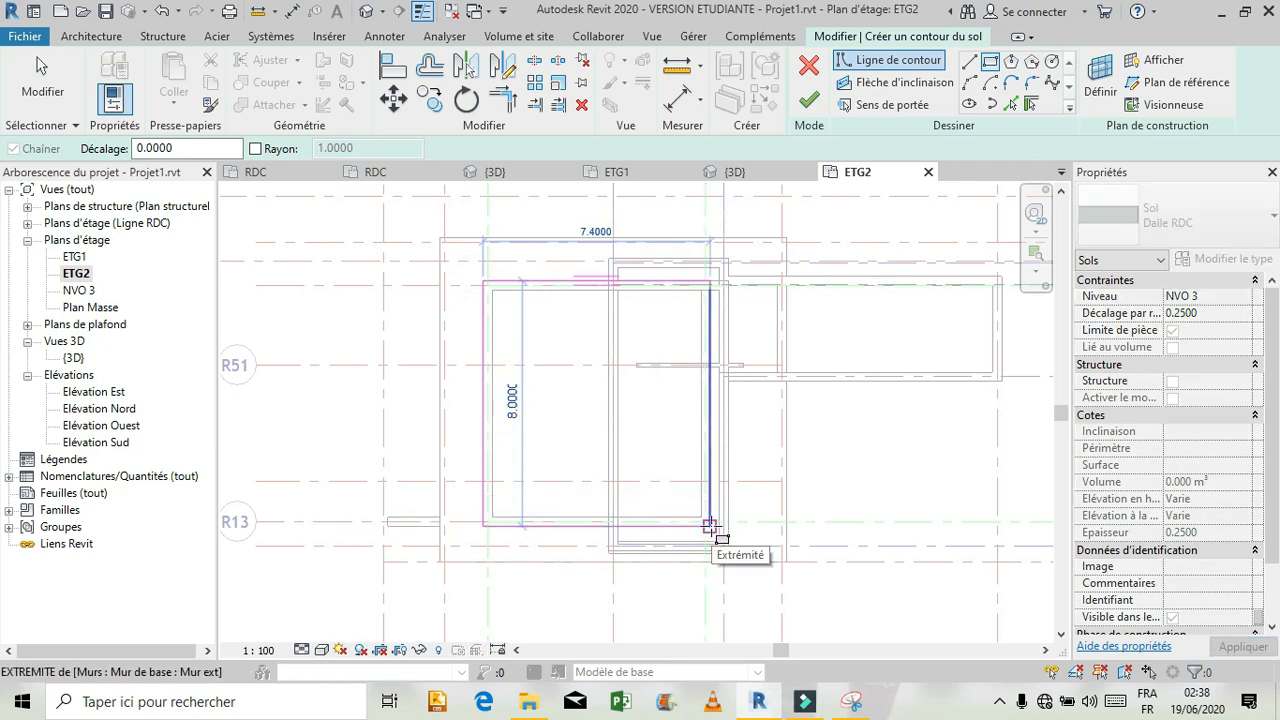
{"action": "left_click", "coordinate": [709, 526]}
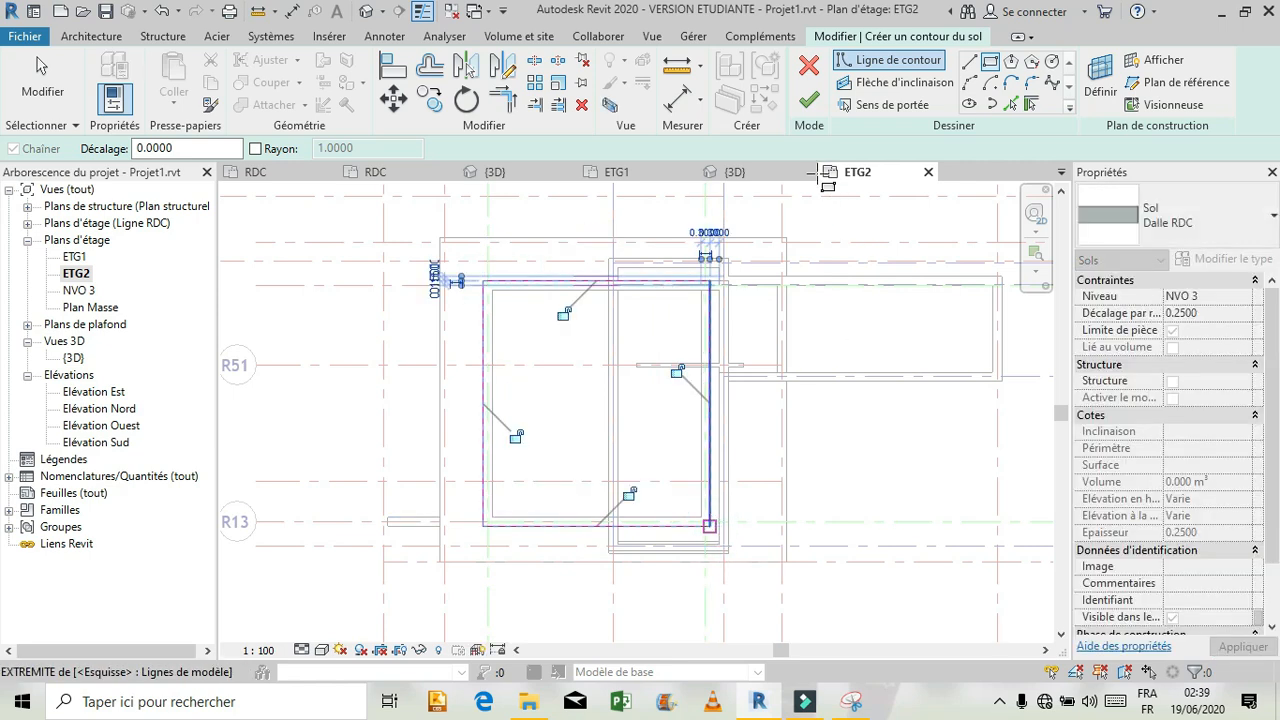
{"action": "left_click", "coordinate": [811, 104]}
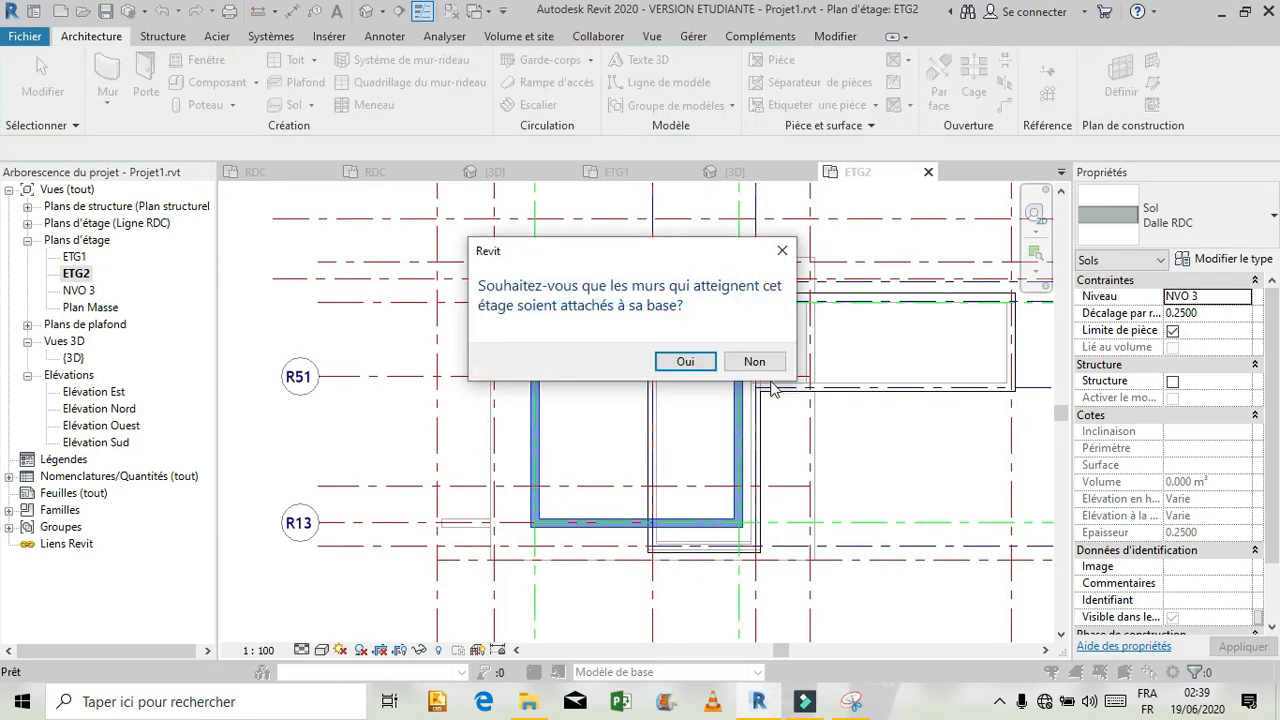
{"action": "left_click", "coordinate": [688, 361]}
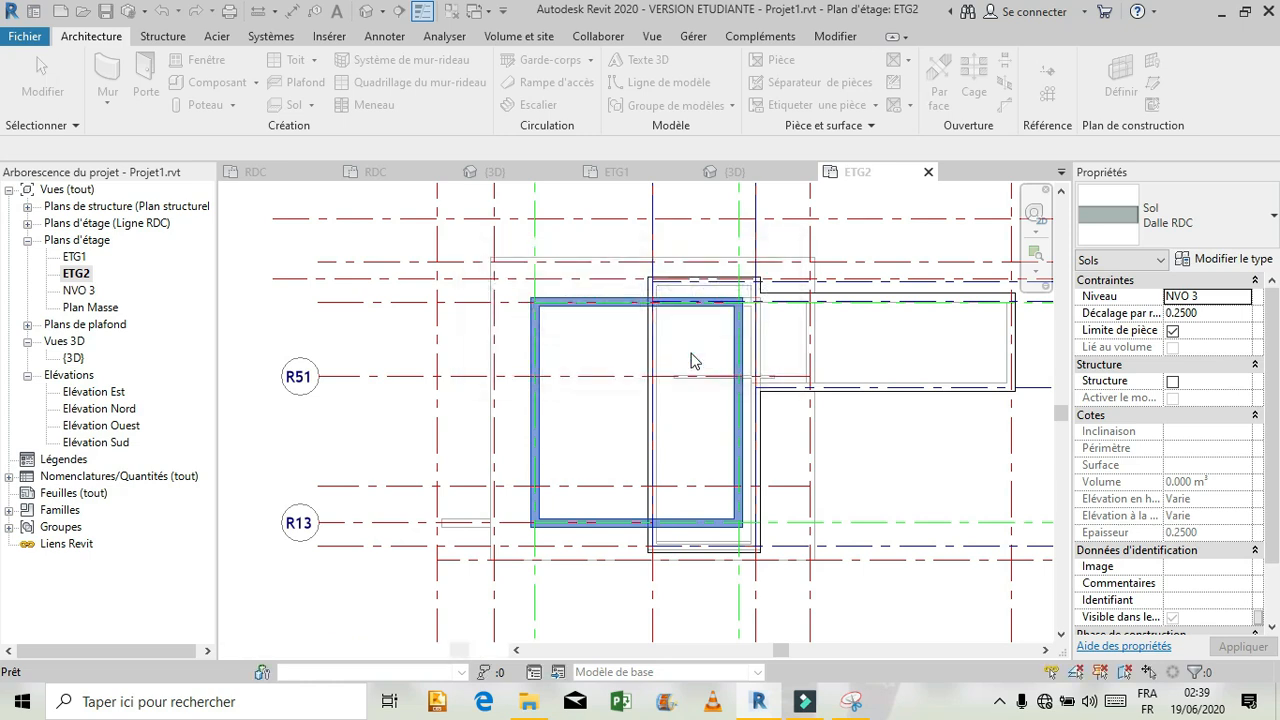
Examine the new top slab and the stacked storeys in the 3D view, orbiting the building towards its Droite side
{"action": "scroll", "coordinate": [849, 580], "scroll_direction": "up", "scroll_amount": 1}
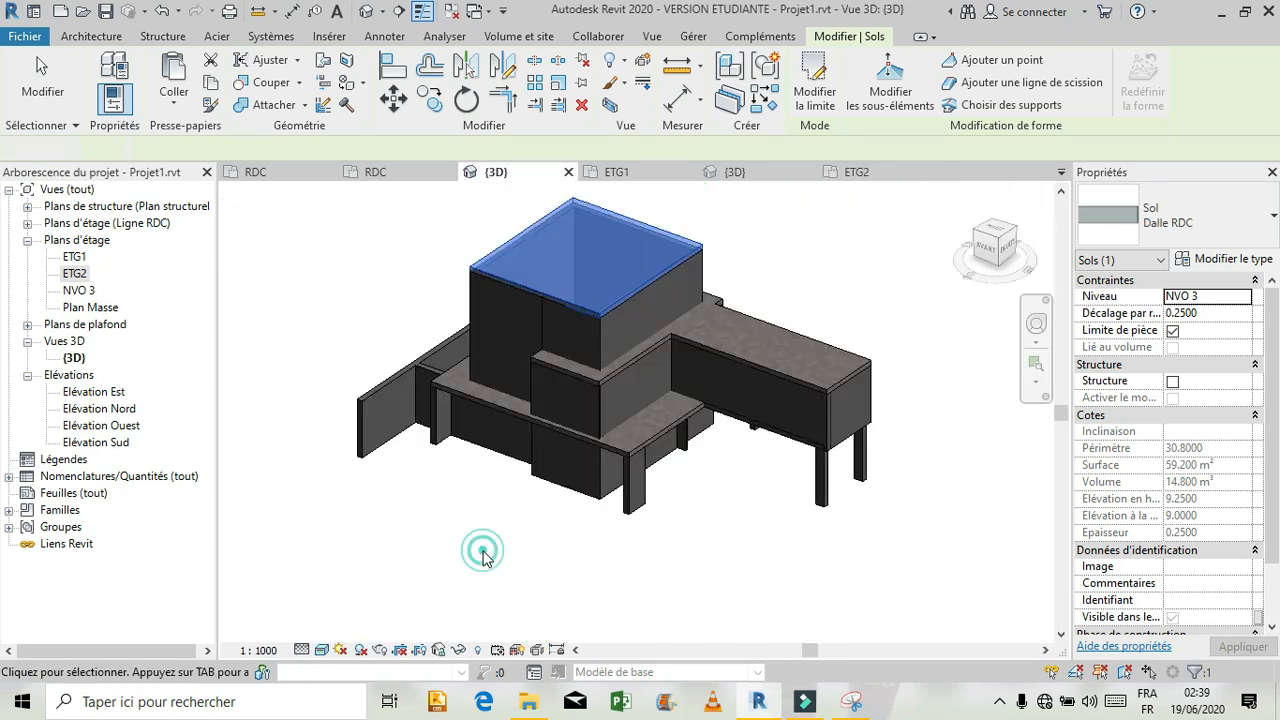
{"action": "left_click", "coordinate": [483, 553]}
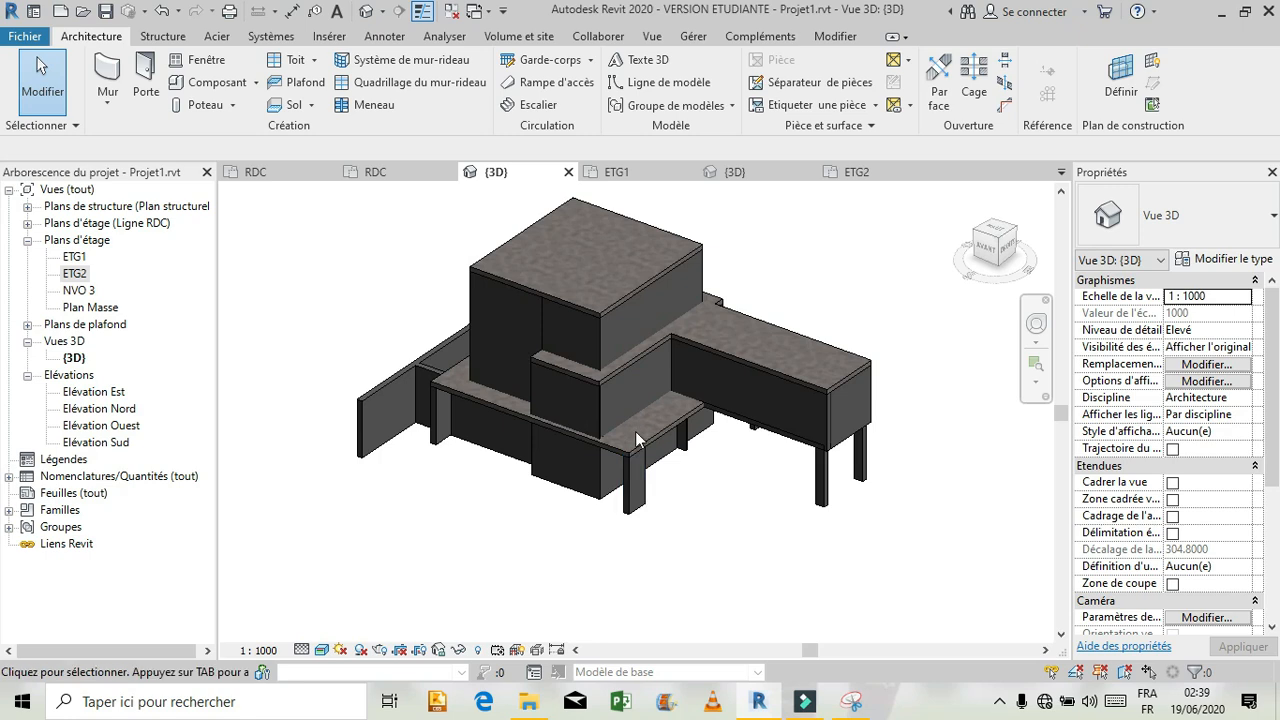
{"action": "scroll", "coordinate": [634, 436], "scroll_direction": "down", "scroll_amount": 1}
{"action": "scroll", "coordinate": [566, 309], "scroll_direction": "down", "scroll_amount": 1}
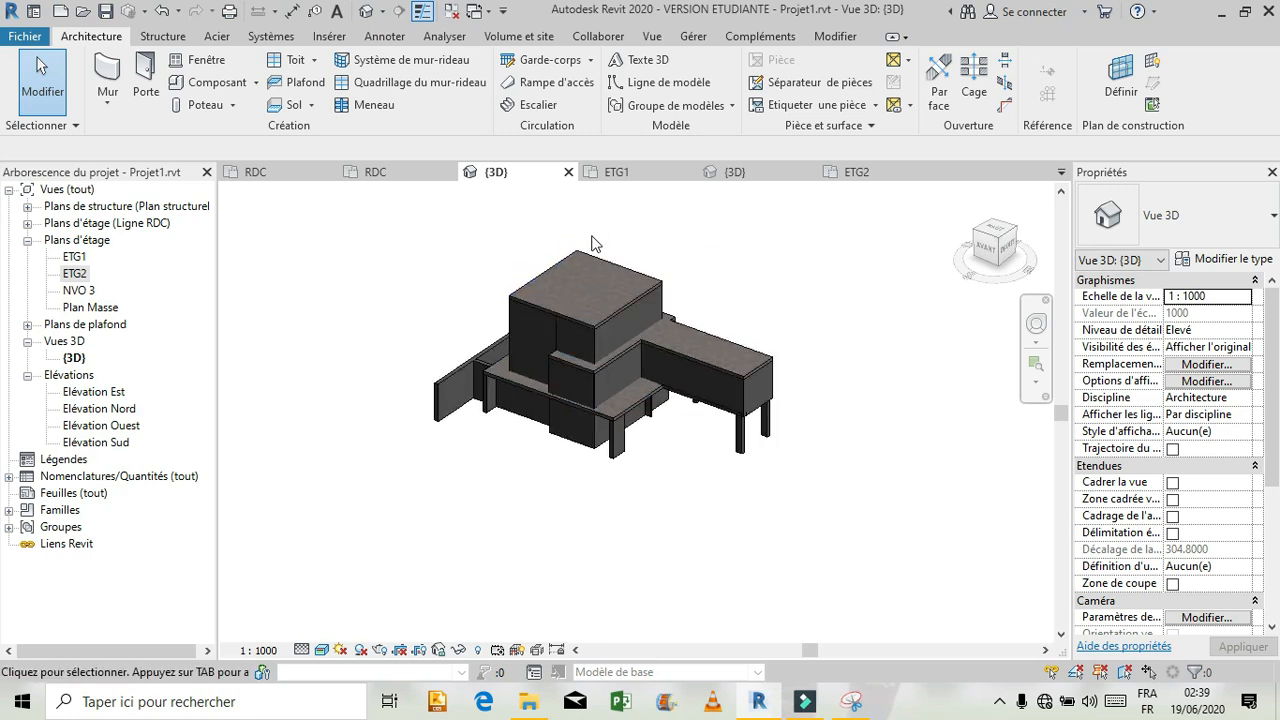
{"action": "scroll", "coordinate": [592, 243], "scroll_direction": "up", "scroll_amount": 3}
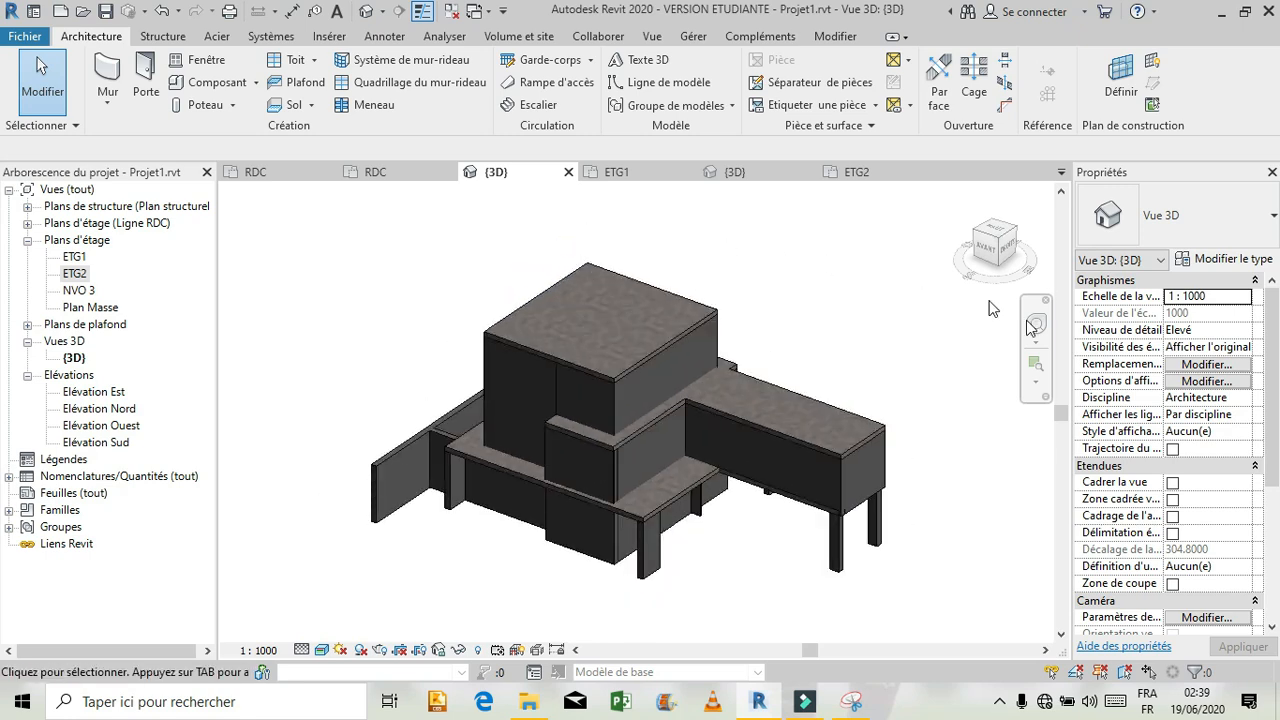
{"action": "left_click", "coordinate": [1036, 323]}
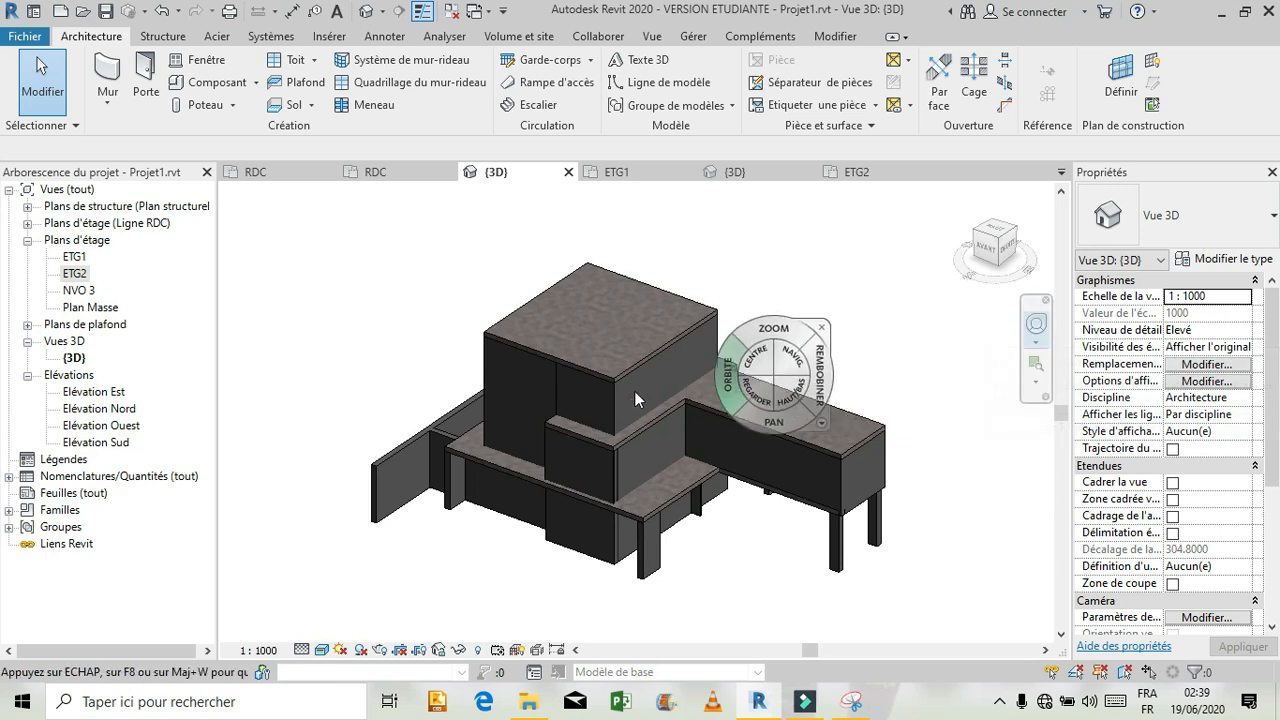
{"action": "mouse_move", "coordinate": [655, 428]}
{"action": "left_mouse_down"}
{"action": "mouse_move", "coordinate": [689, 432]}
{"action": "mouse_move", "coordinate": [583, 404]}
{"action": "mouse_move", "coordinate": [530, 430]}
{"action": "mouse_move", "coordinate": [480, 428]}
{"action": "mouse_move", "coordinate": [519, 394]}
{"action": "mouse_move", "coordinate": [551, 381]}
{"action": "mouse_move", "coordinate": [610, 418]}
{"action": "mouse_move", "coordinate": [549, 480]}
{"action": "mouse_move", "coordinate": [468, 412]}
{"action": "left_mouse_up"}
{"action": "left_click", "coordinate": [974, 190]}
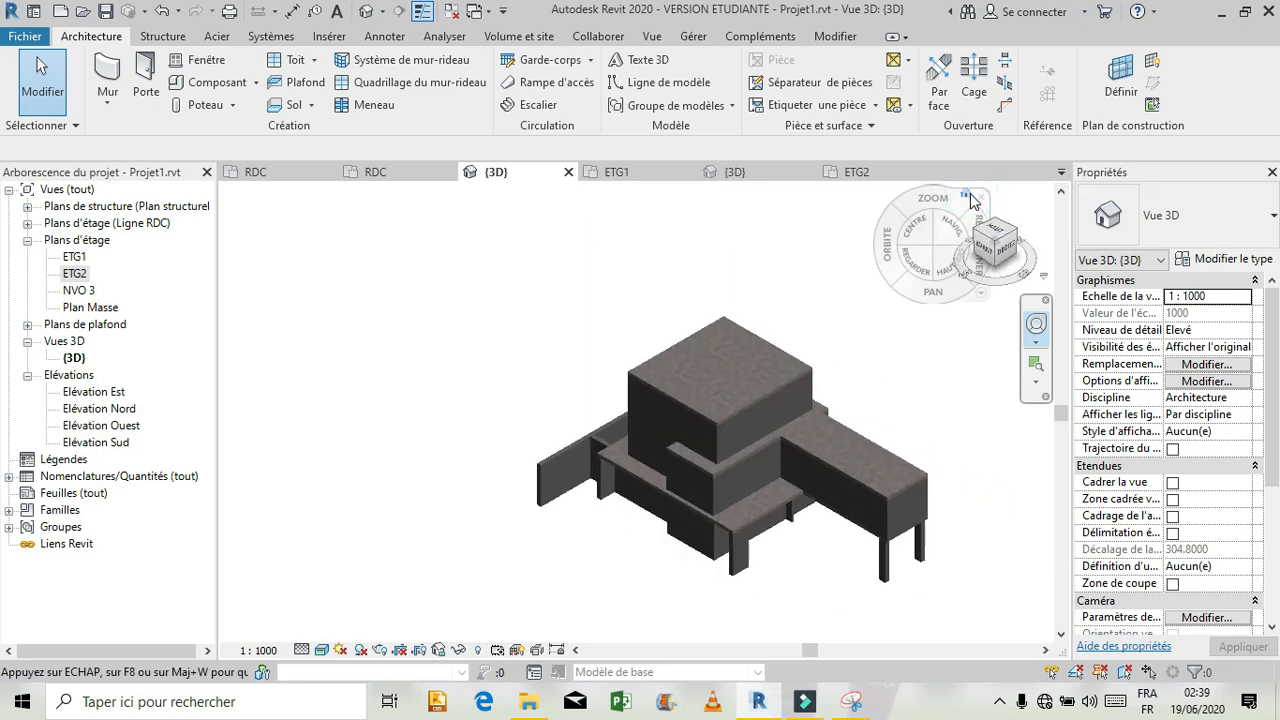
{"action": "mouse_move", "coordinate": [664, 395]}
{"action": "left_mouse_down"}
{"action": "mouse_move", "coordinate": [452, 406]}
{"action": "mouse_move", "coordinate": [513, 369]}
{"action": "mouse_move", "coordinate": [400, 372]}
{"action": "mouse_move", "coordinate": [266, 425]}
{"action": "mouse_move", "coordinate": [346, 363]}
{"action": "mouse_move", "coordinate": [508, 368]}
{"action": "mouse_move", "coordinate": [729, 401]}
{"action": "mouse_move", "coordinate": [790, 398]}
{"action": "mouse_move", "coordinate": [838, 370]}
{"action": "mouse_move", "coordinate": [845, 345]}
{"action": "mouse_move", "coordinate": [833, 329]}
{"action": "mouse_move", "coordinate": [769, 369]}
{"action": "mouse_move", "coordinate": [697, 390]}
{"action": "mouse_move", "coordinate": [619, 387]}
{"action": "mouse_move", "coordinate": [615, 372]}
{"action": "mouse_move", "coordinate": [691, 364]}
{"action": "mouse_move", "coordinate": [653, 410]}
{"action": "left_mouse_up"}
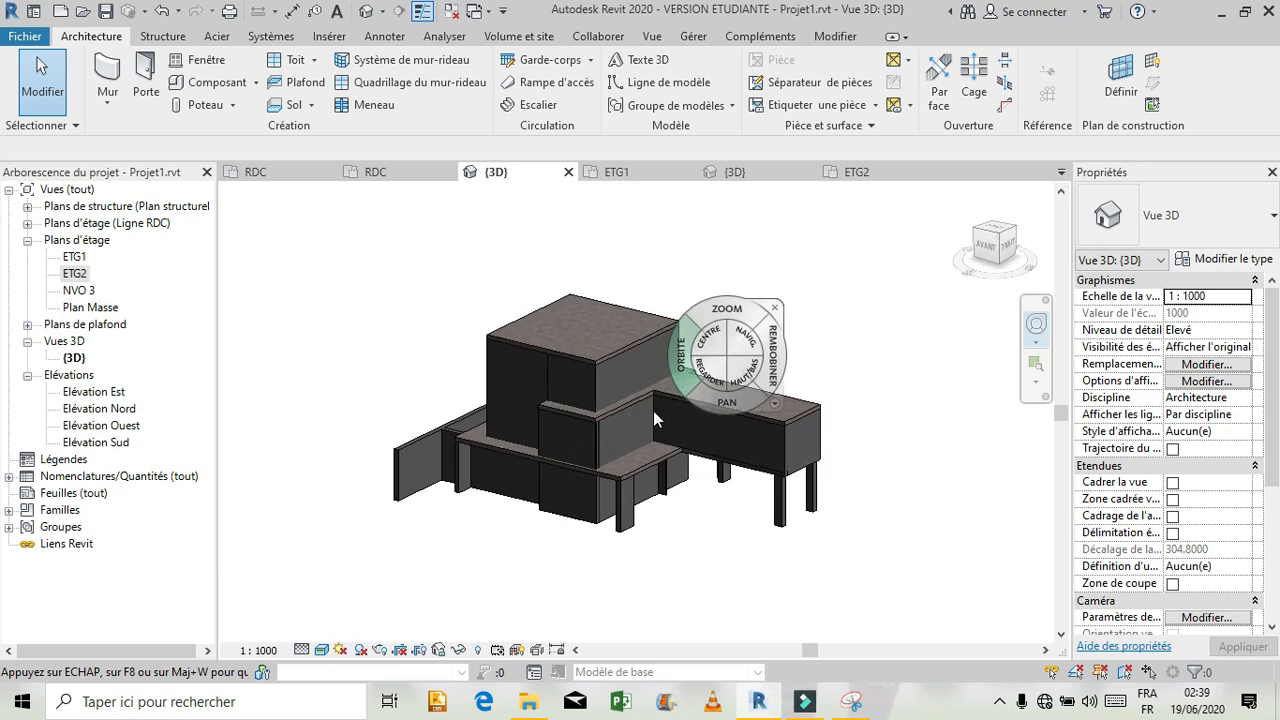
{"action": "left_click_drag", "start_coordinate": [650, 350], "coordinate": [527, 404]}
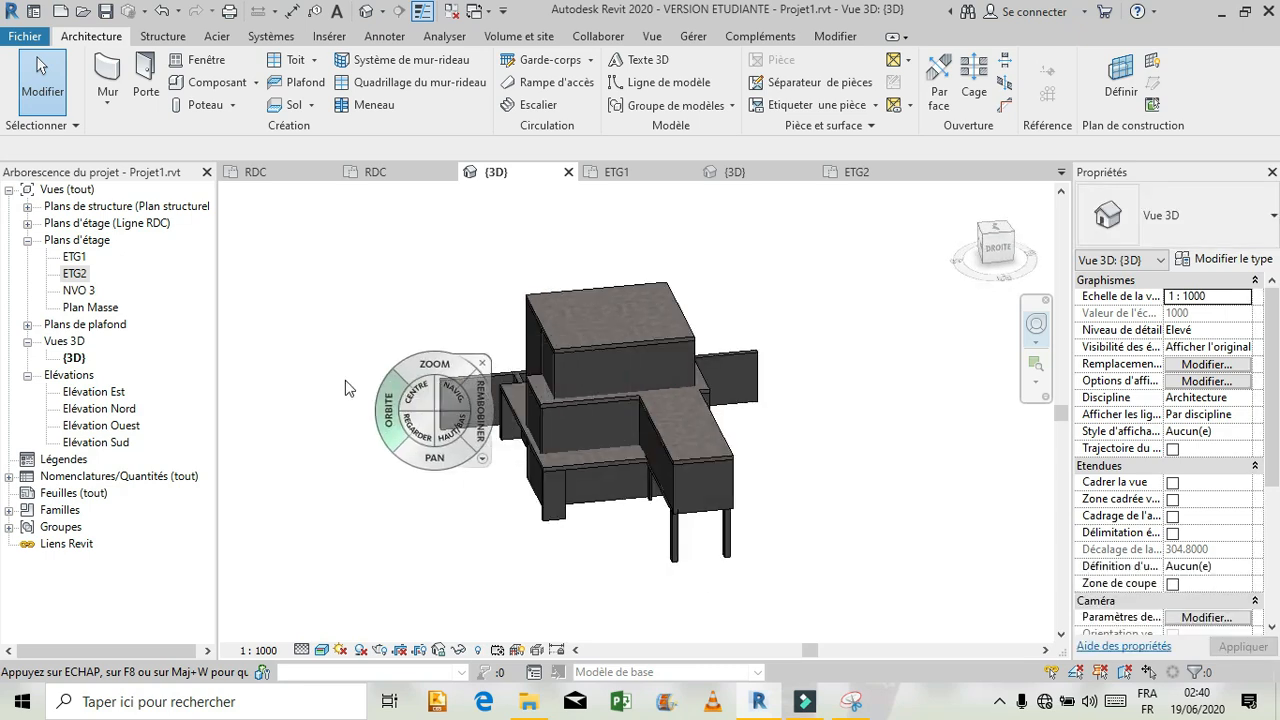
{"action": "left_click", "coordinate": [418, 338]}
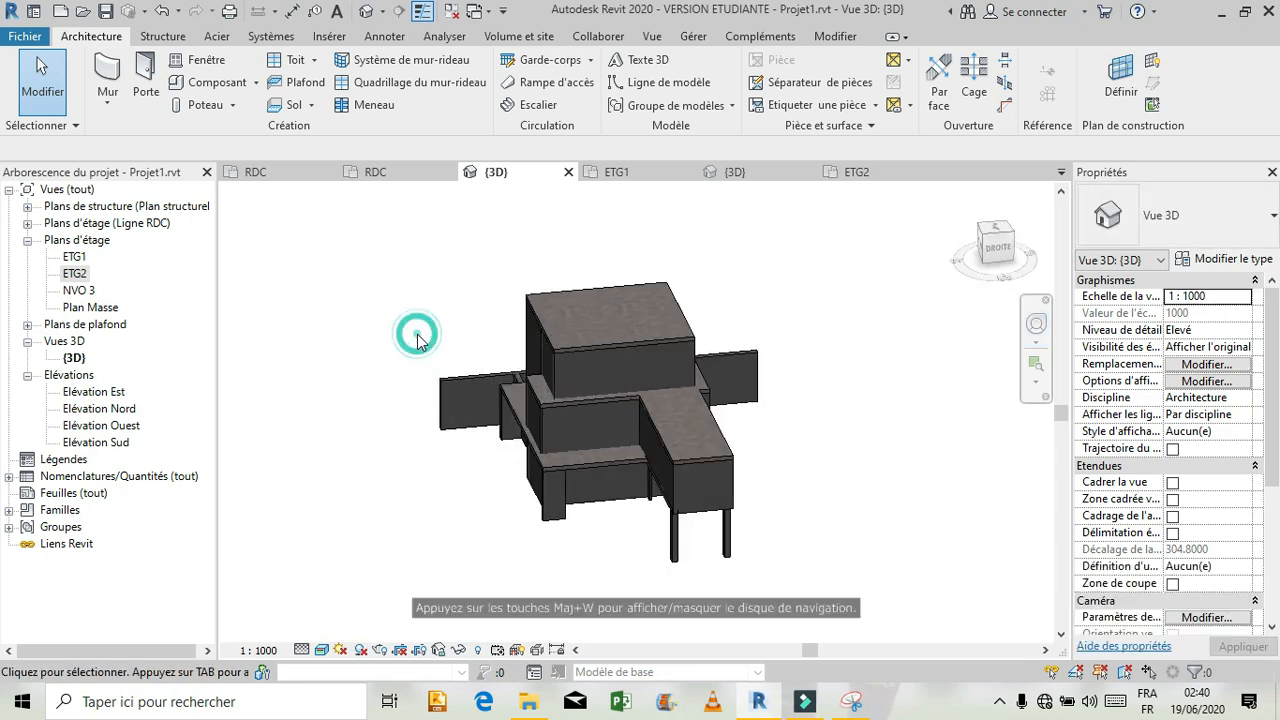